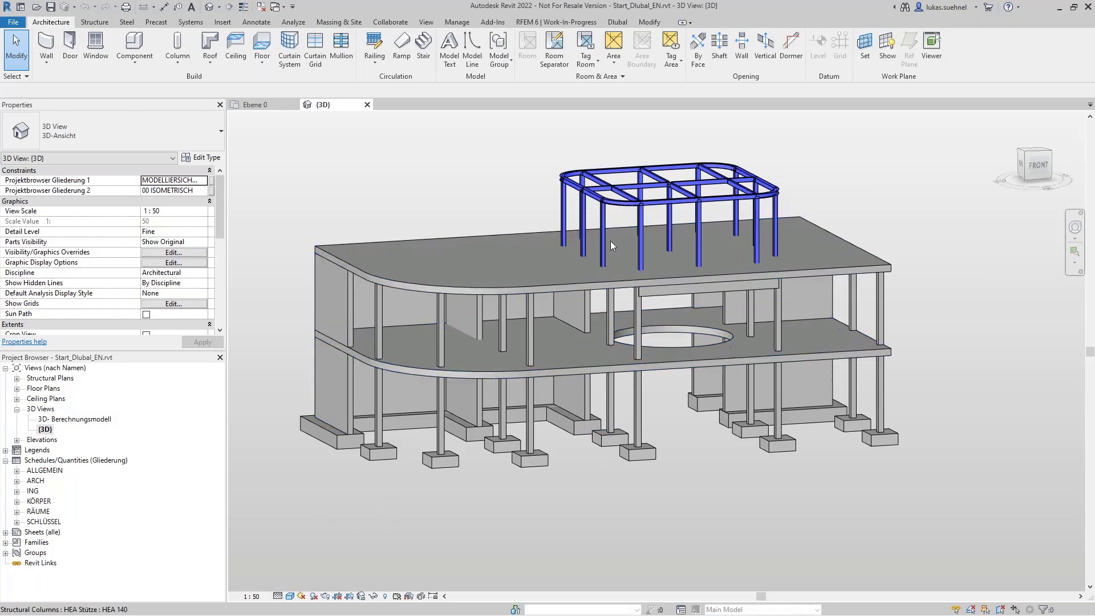
- Examine the building's 3D model from the front, including where the steel frame's columns stand on the roof slab
middle_click_drag(694, 495, 678, 393, "shift")
scroll(627, 297, "up", 5)
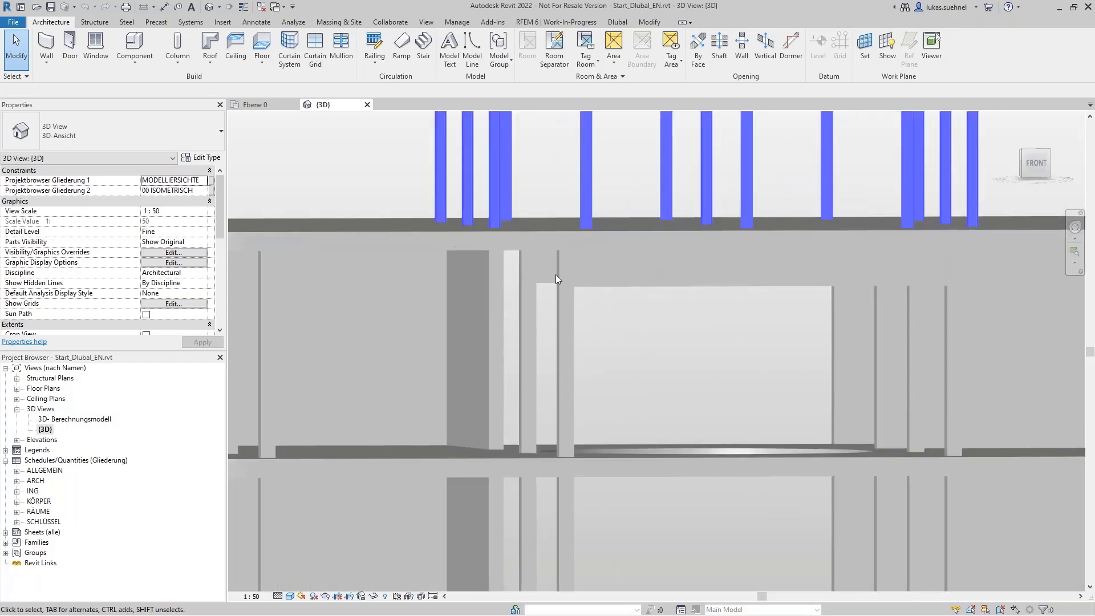
scroll(617, 312, "down", 5)
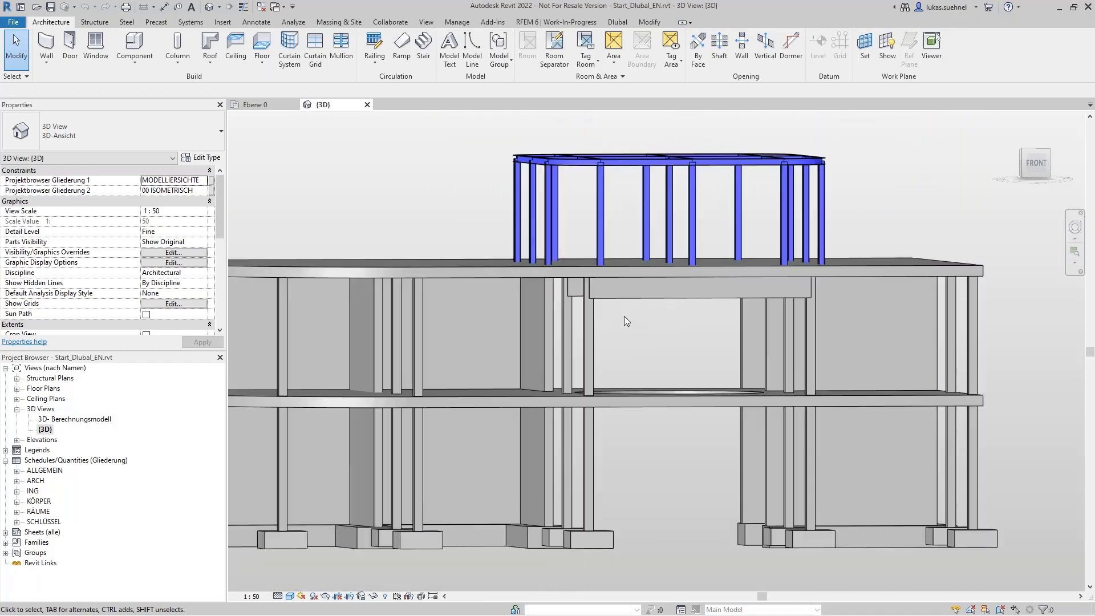
middle_click_drag(667, 426, 650, 453, "shift")
scroll(690, 472, "down", 2)
scroll(672, 495, "down", 2)
scroll(674, 498, "up", 1)
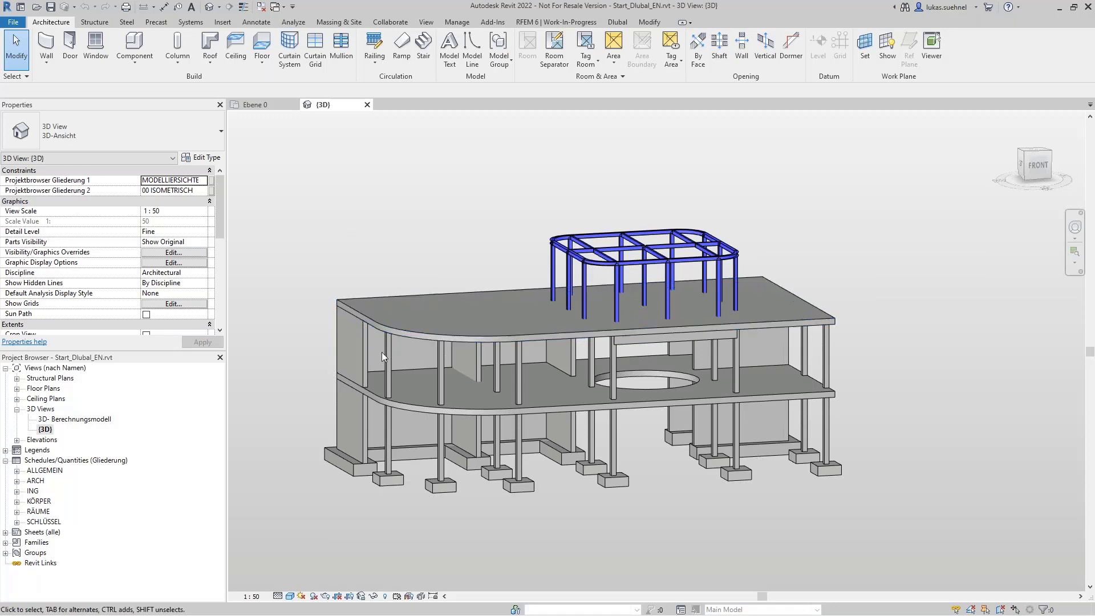
- Inspect the intermediate floor slab and the upper-storey STB 200 x 200 column near the curved slab corner, ending with nothing selected
left_click(397, 405)
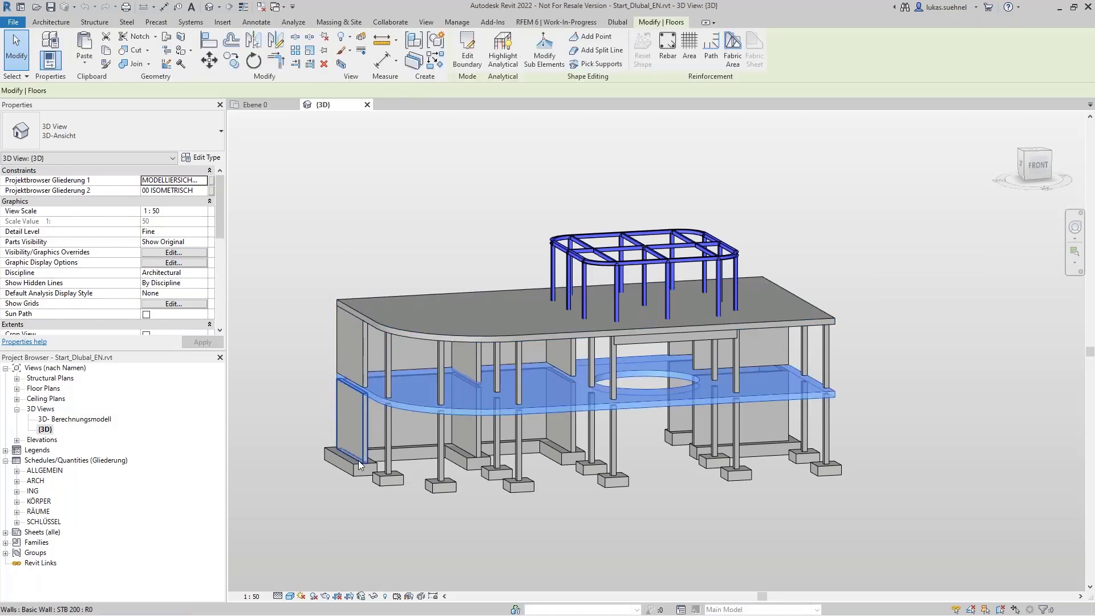
left_click(390, 372)
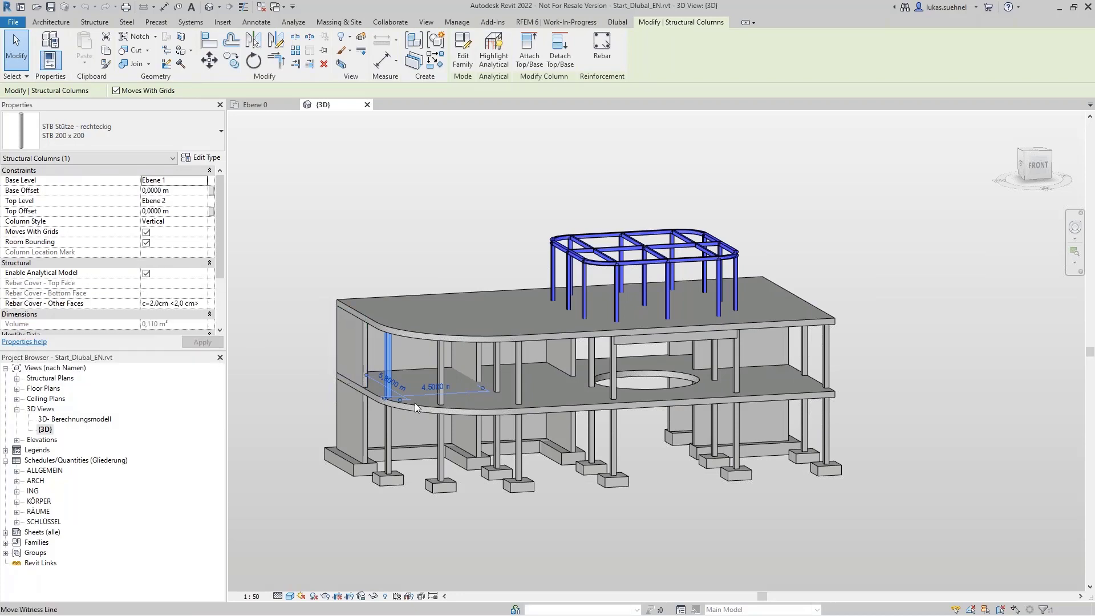
scroll(303, 330, "up", 3)
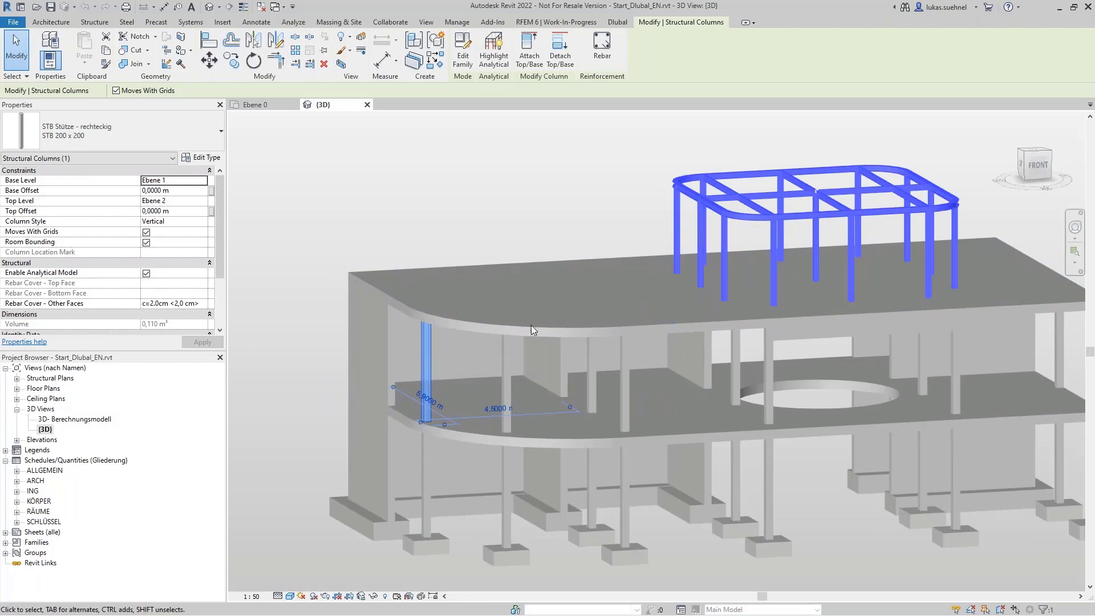
scroll(440, 403, "up", 5)
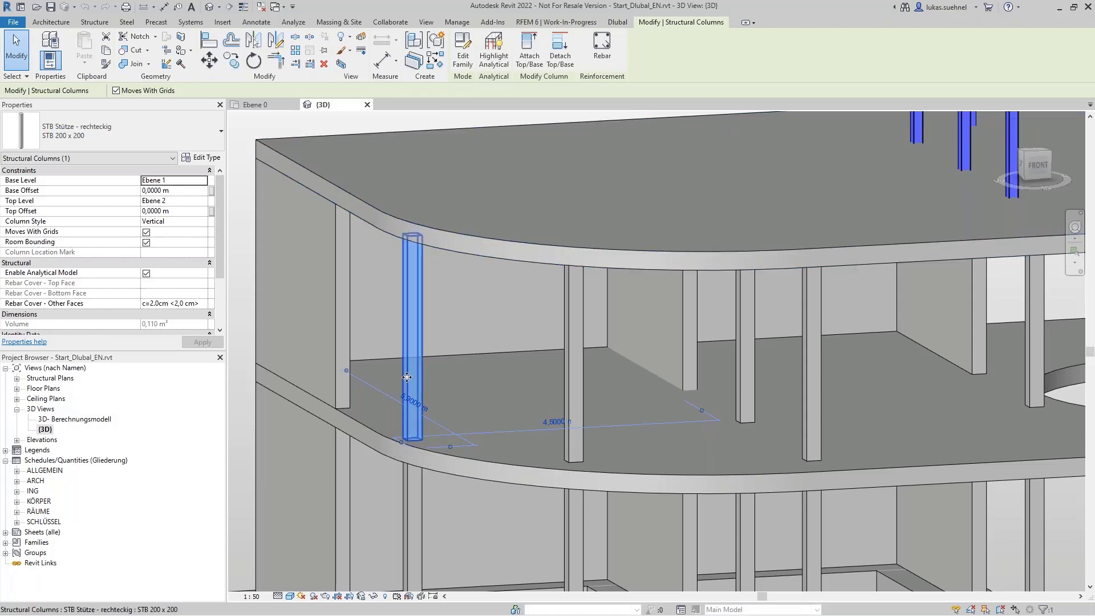
scroll(412, 371, "down", 3)
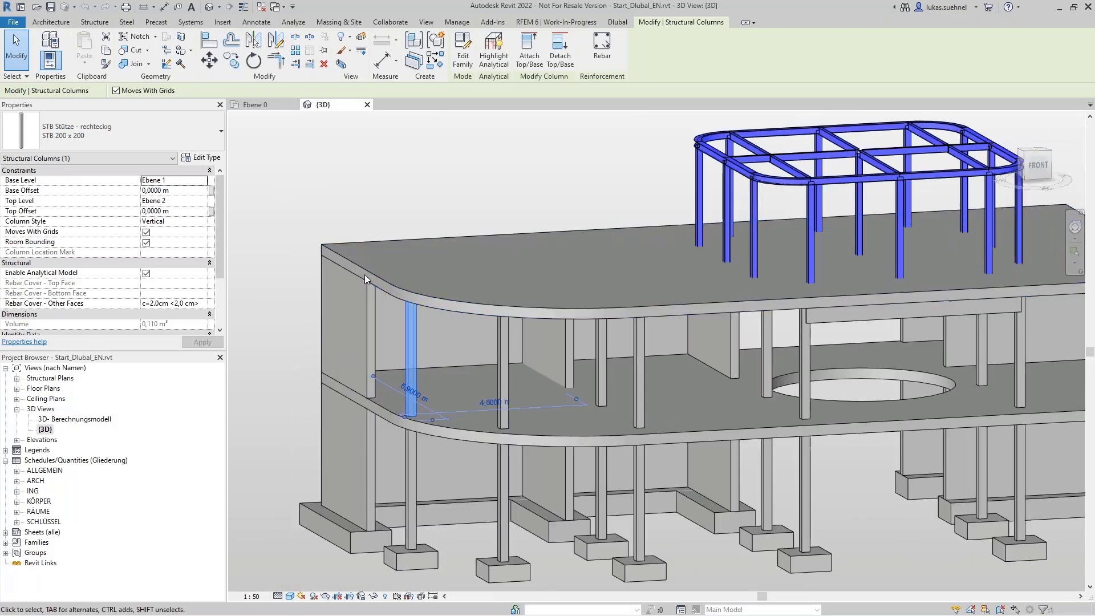
left_click(270, 379)
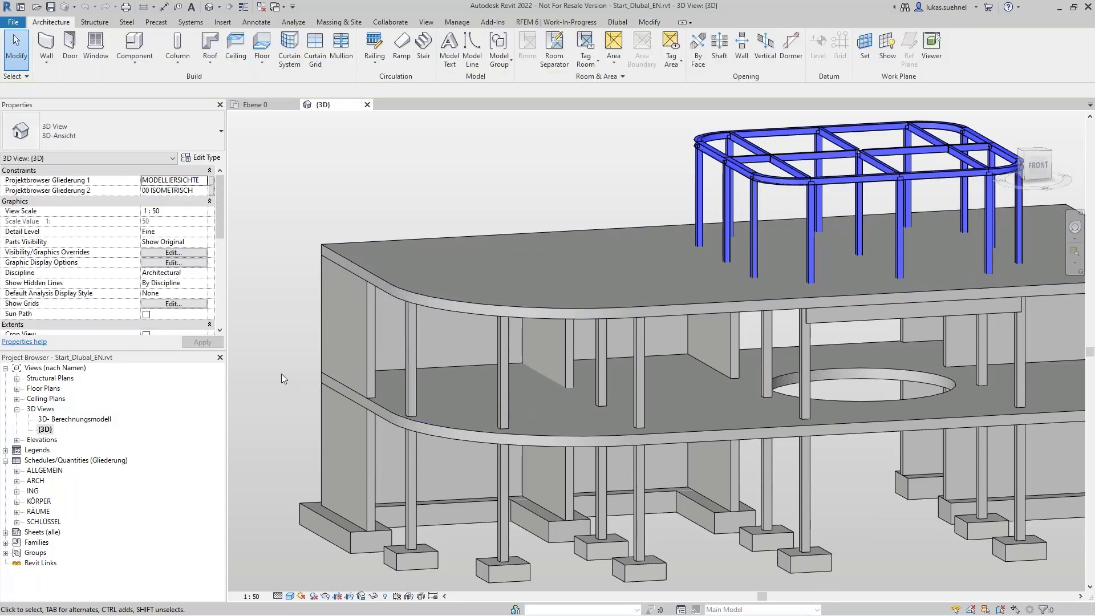
- View the upper-storey columns under the roof slab from the front and show the Analytical Columns properties of the column near the curved corner
middle_click_drag(285, 374, 253, 332, "shift")
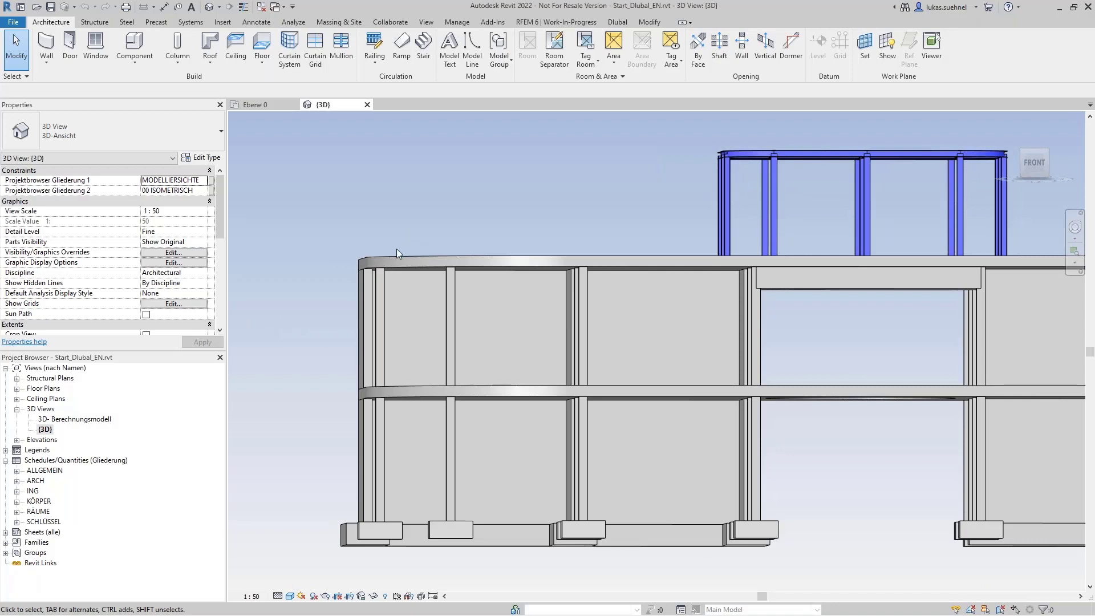
scroll(396, 248, "up", 5)
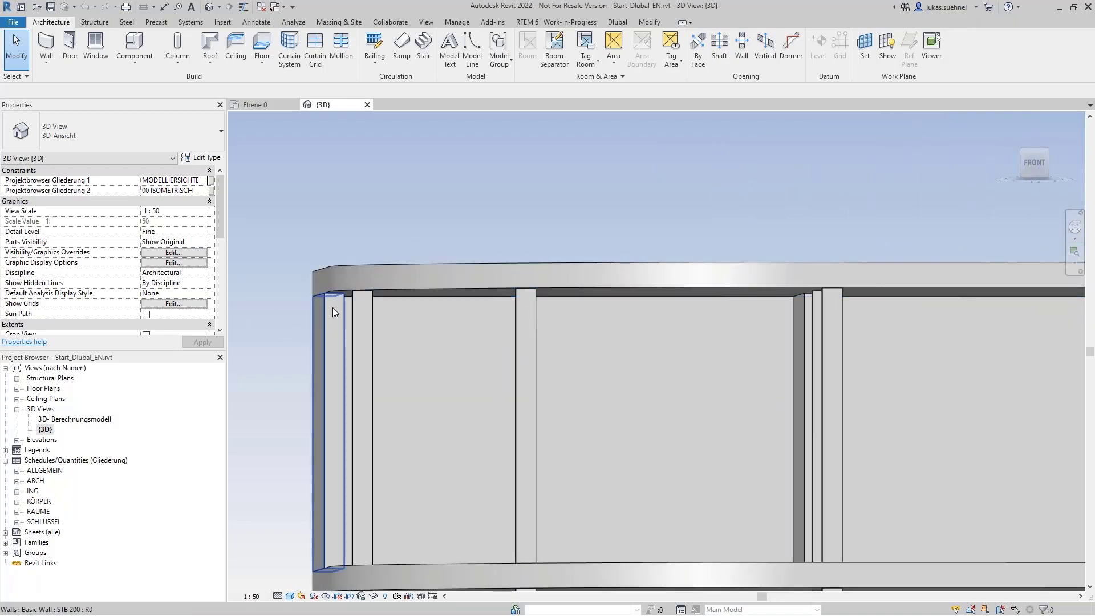
scroll(333, 289, "up", 3)
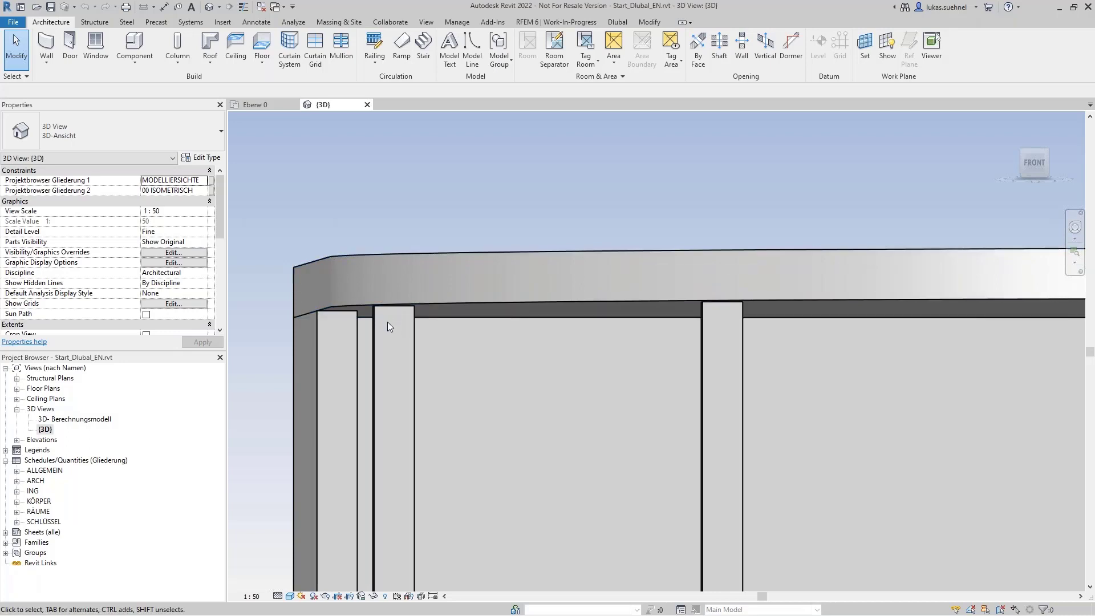
scroll(316, 246, "down", 2)
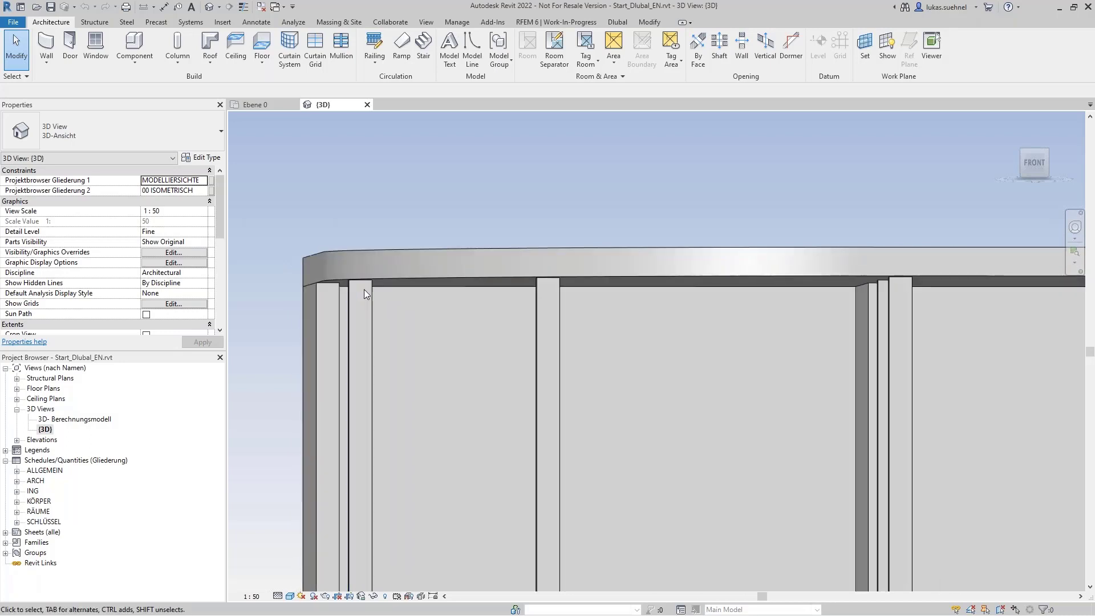
left_click(371, 303)
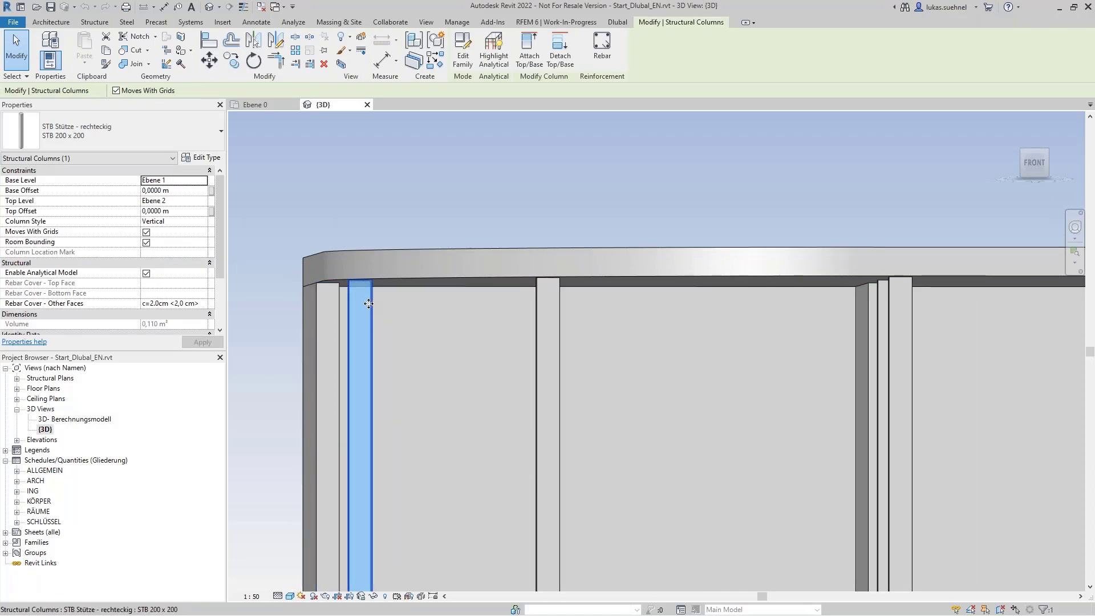
left_click(71, 159)
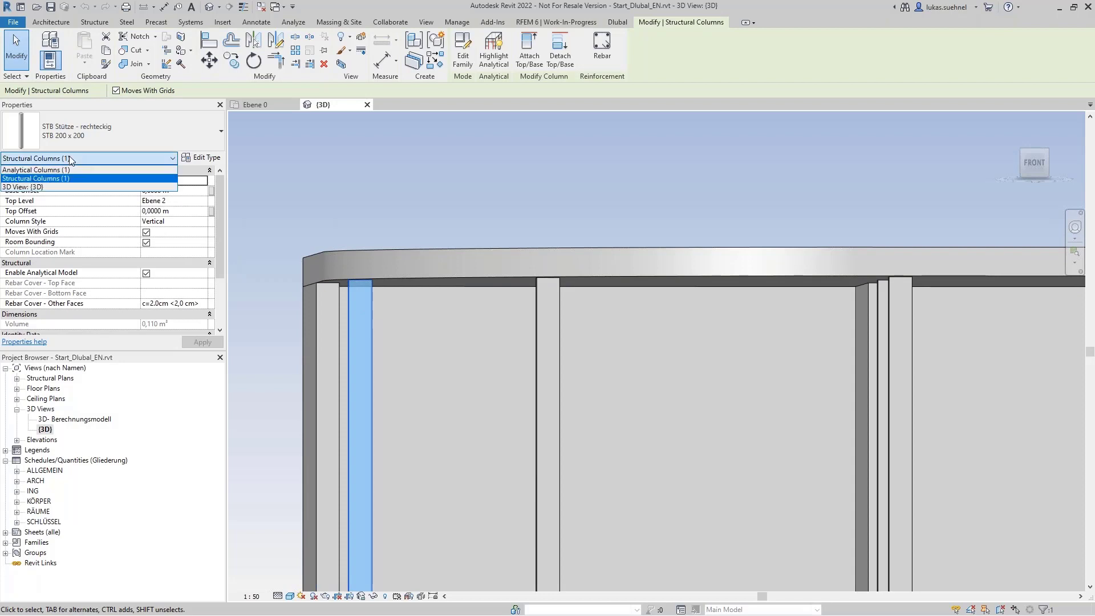
left_click(28, 171)
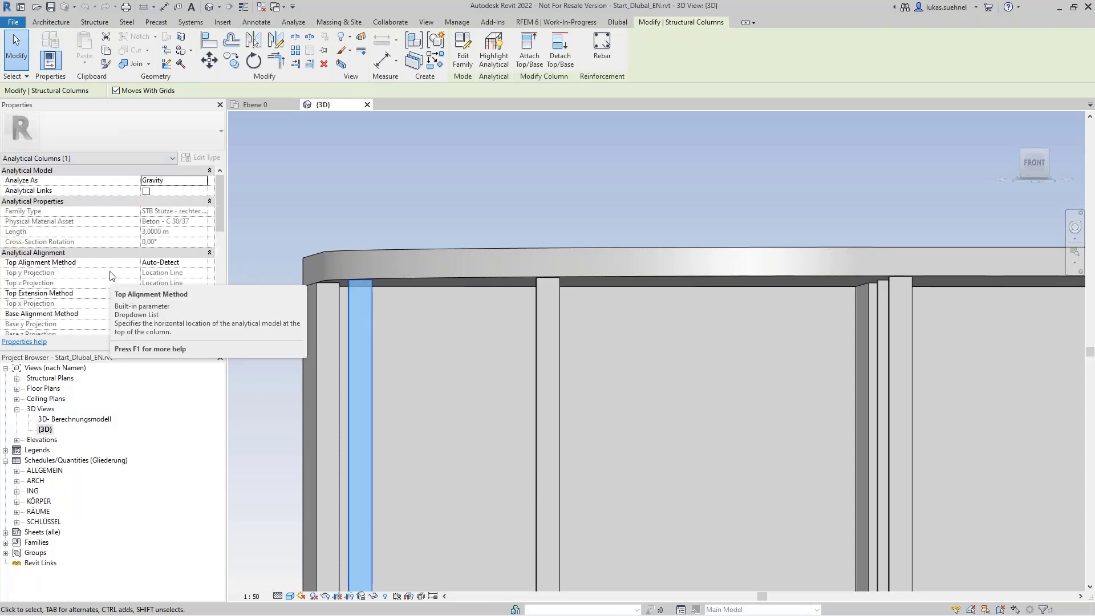
- Review the column's Analytical Alignment settings and the options offered for Top Alignment Method, leaving it on Auto-Detect
left_click_drag(220, 207, 220, 227)
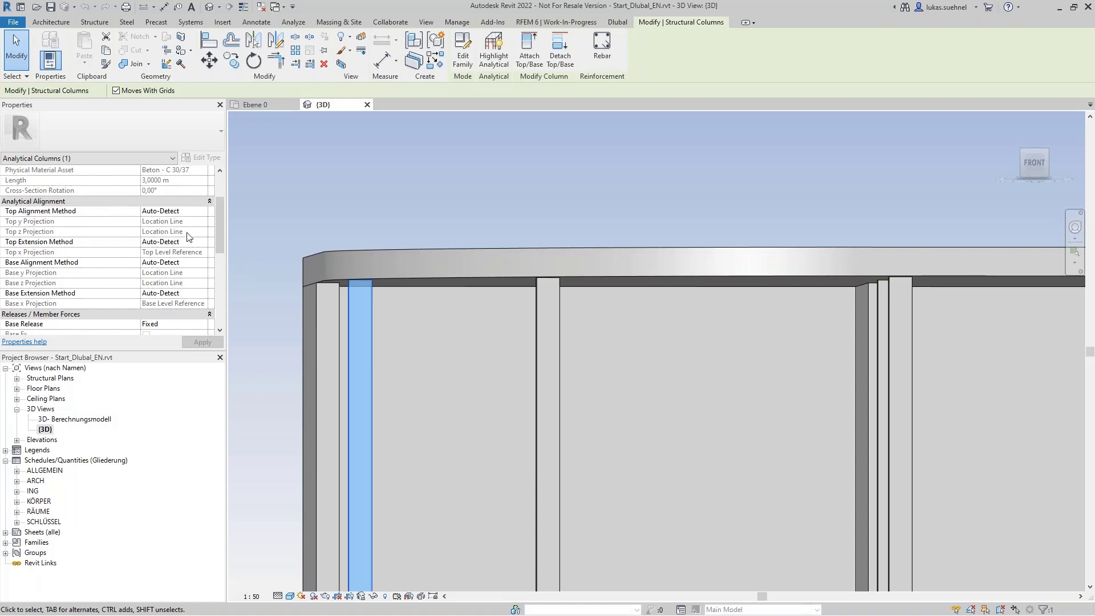
left_click(190, 212)
left_click(202, 211)
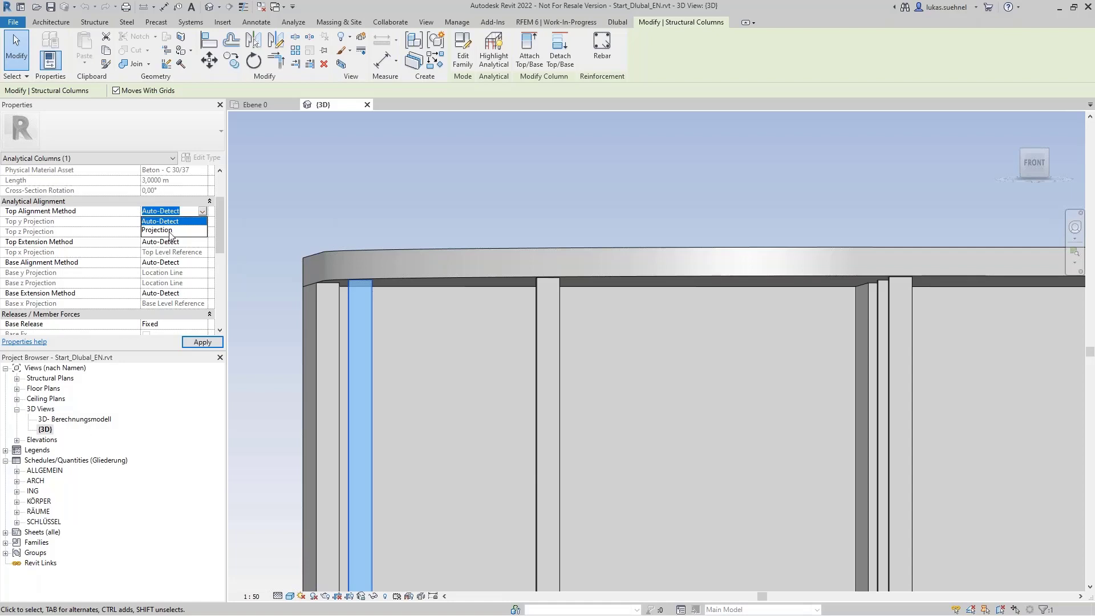
left_click(203, 213)
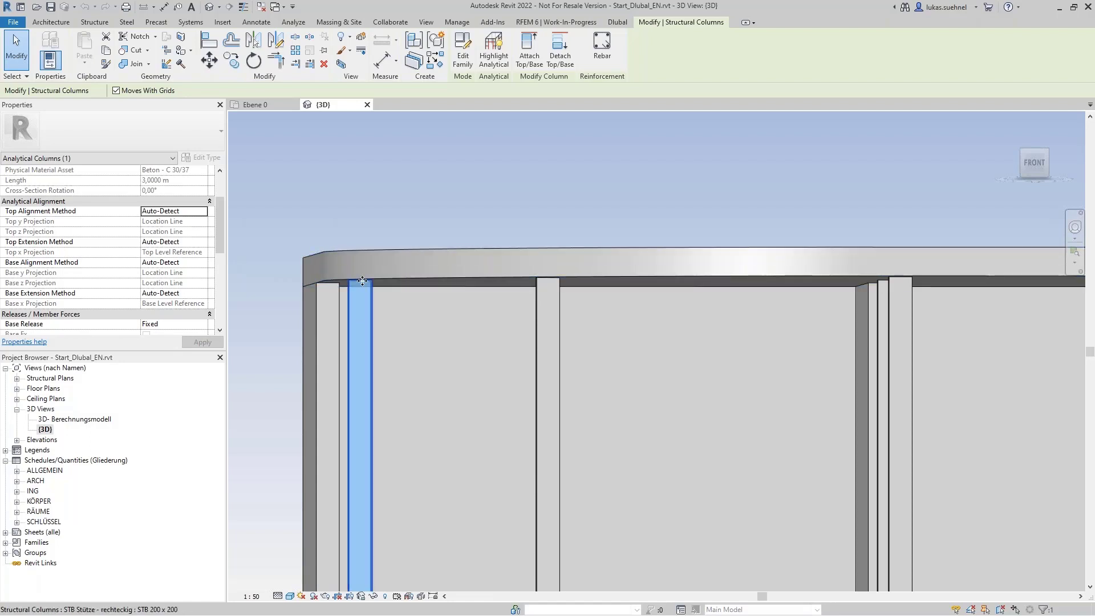
left_click(320, 180)
- Open the 3D- Berechnungsmodell view and examine how the analytical walls and columns meet the roof slab near its curved corner
scroll(321, 180, "down", 5)
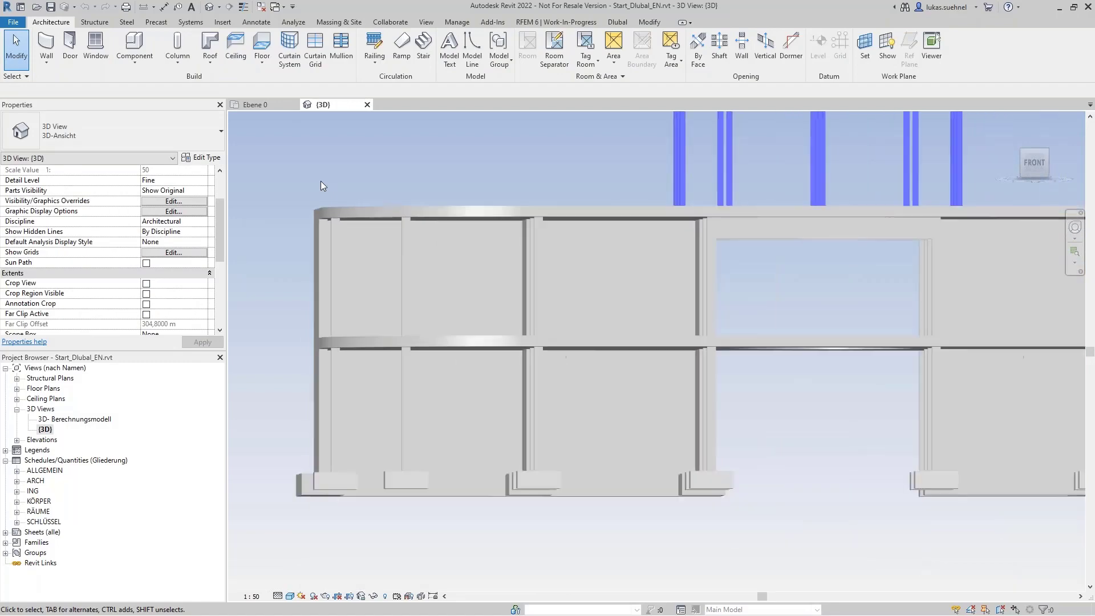
middle_click_drag(320, 181, 312, 227, "shift")
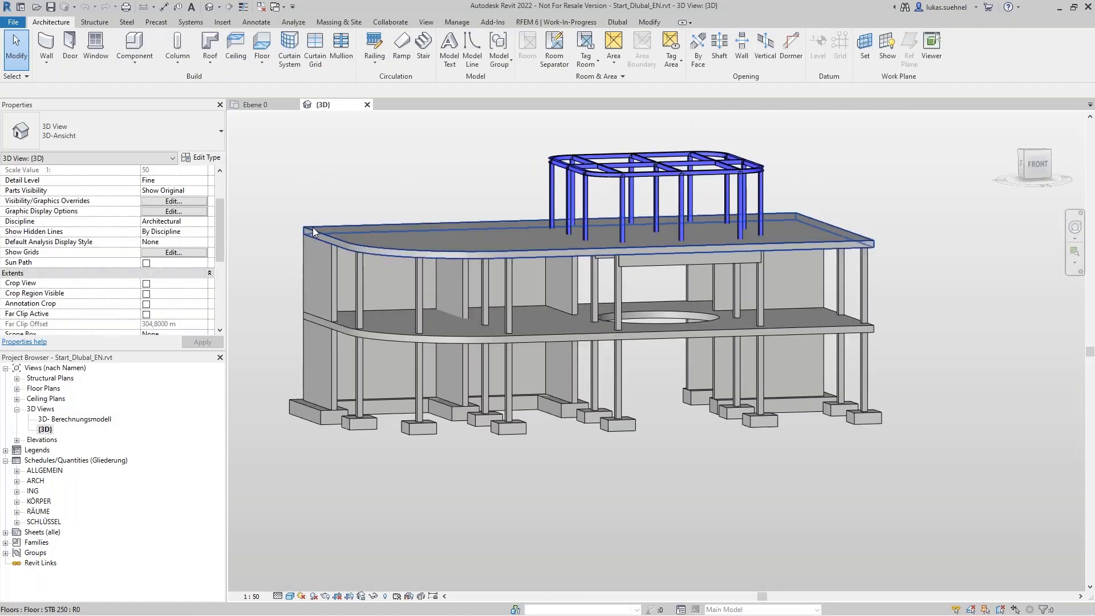
double_click(68, 419)
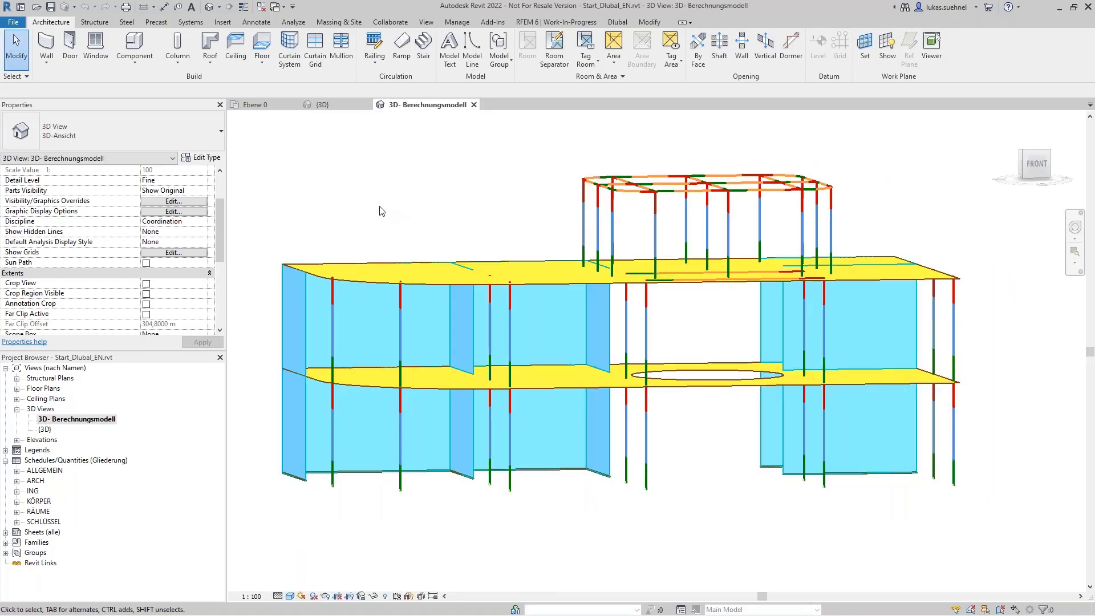
middle_click_drag(347, 197, 367, 211, "shift")
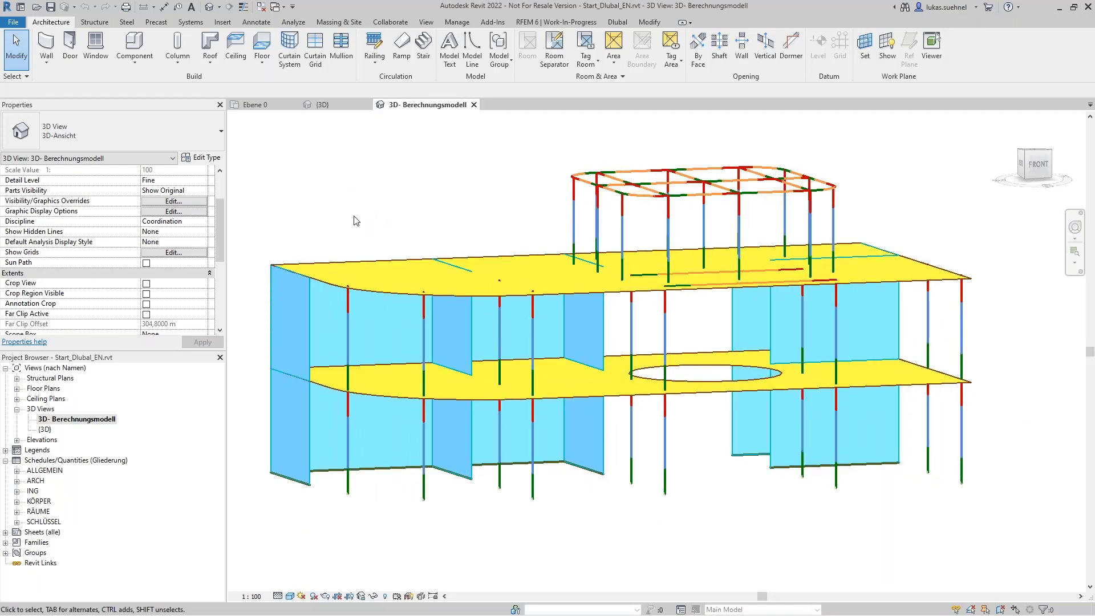
middle_click_drag(354, 214, 352, 214, "shift")
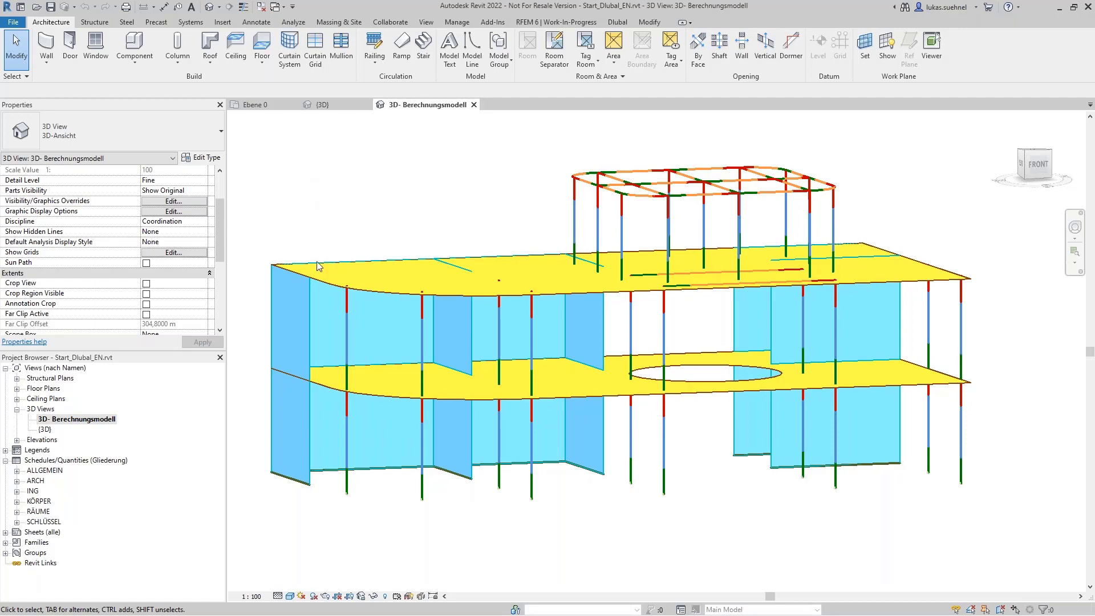
scroll(316, 262, "up", 6)
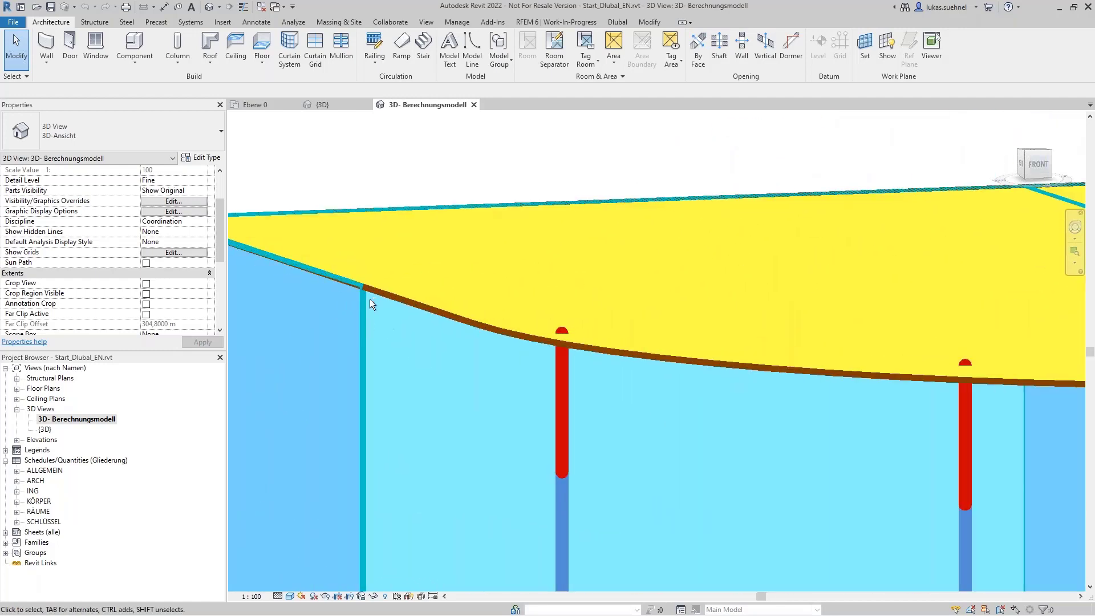
scroll(370, 299, "down", 8)
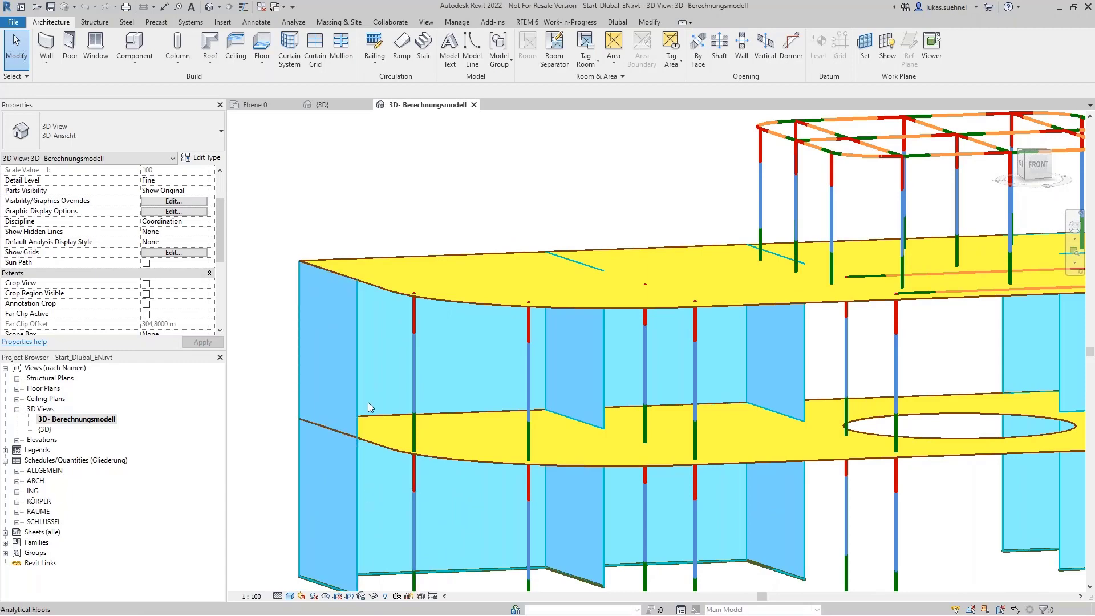
scroll(375, 312, "up", 3)
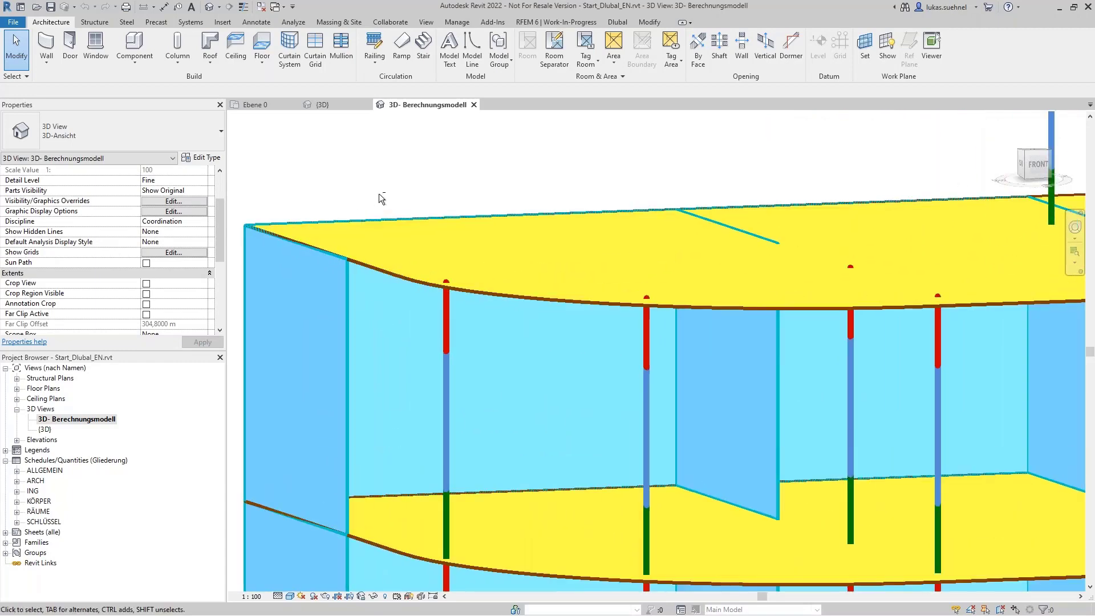
middle_click_drag(379, 192, 332, 164, "shift")
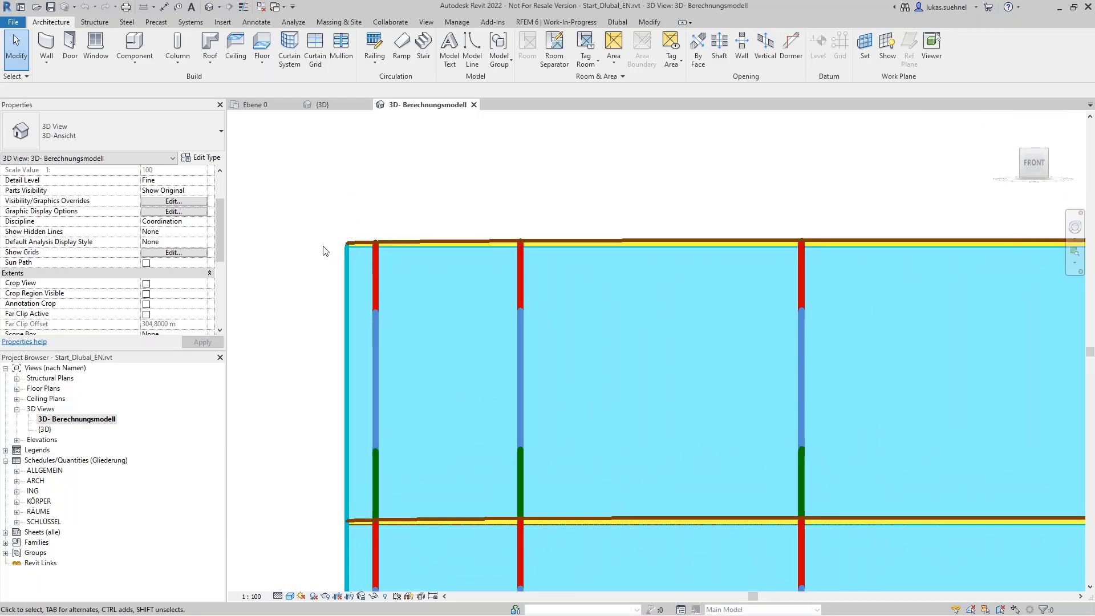
- Compare the analytical beams near the roof slab above the circular opening with the physical beams in the {3D} view
scroll(324, 244, "down", 5)
middle_click_drag(609, 271, 614, 272, "shift")
scroll(614, 273, "up", 5)
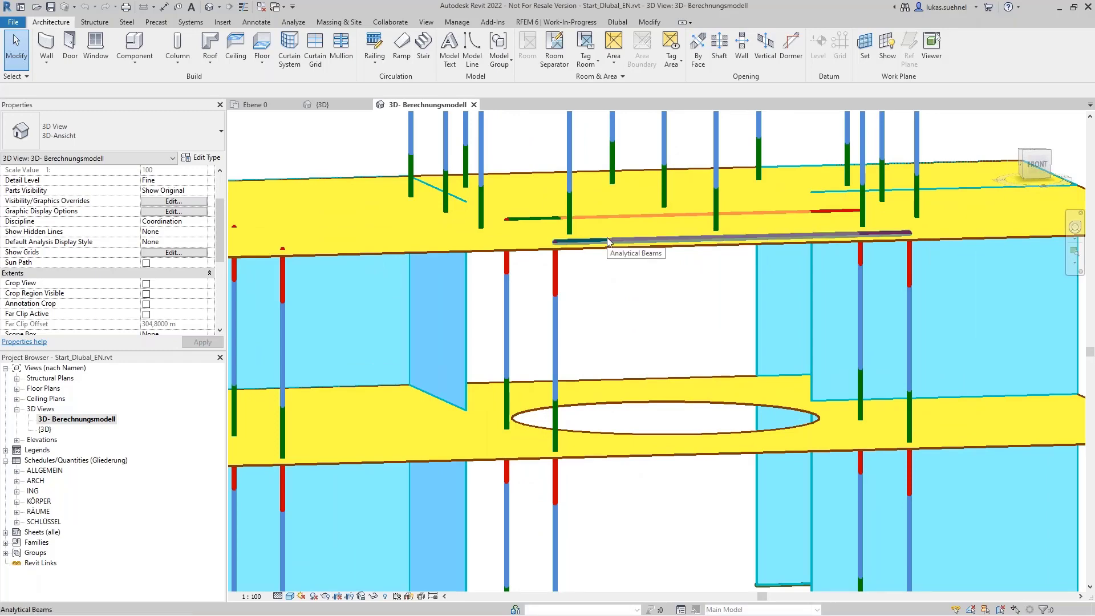
left_click(349, 106)
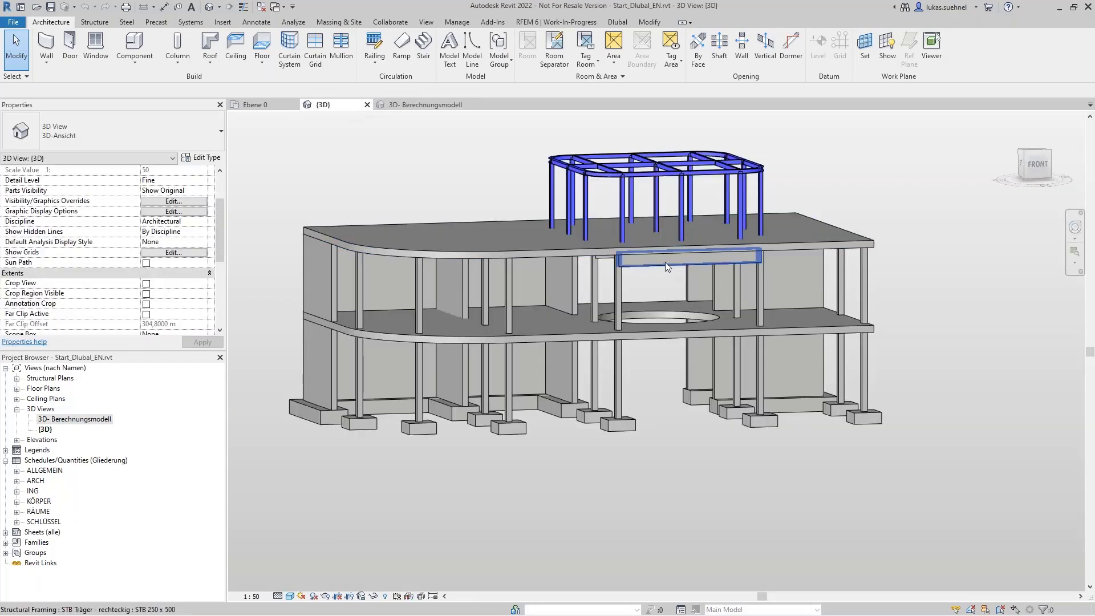
scroll(665, 262, "up", 5)
mouse_move(624, 318)
middle_mouse_down("shift")
mouse_move(617, 299)
mouse_move(623, 317)
middle_mouse_up("shift")
left_click(428, 105)
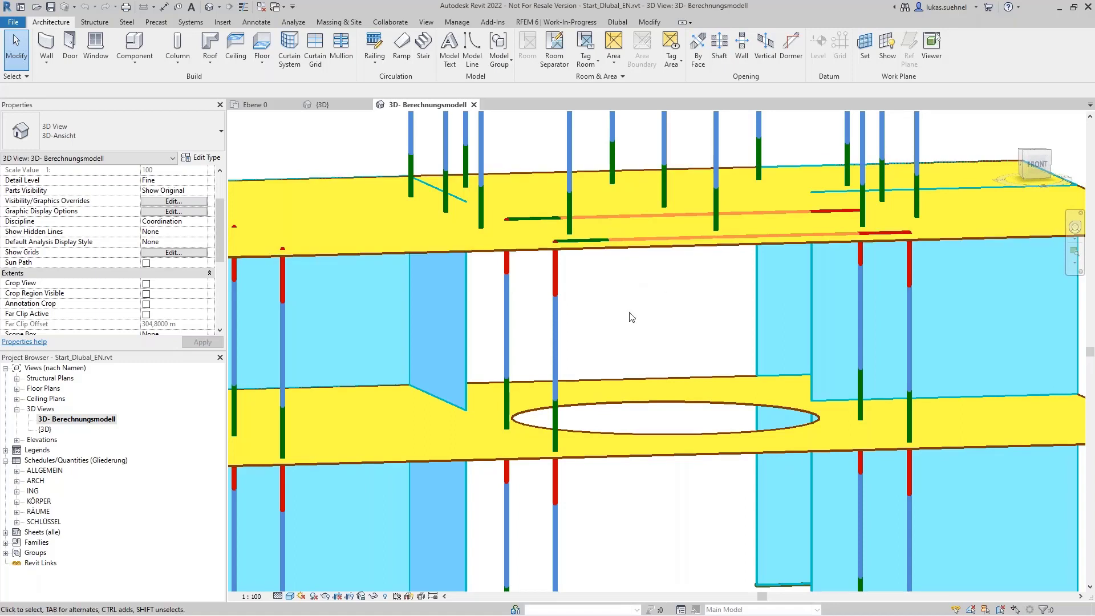
- Look over the whole analytical model from an angled view and bring up the RFEM 6 export, import and conversion commands
scroll(643, 322, "down", 5)
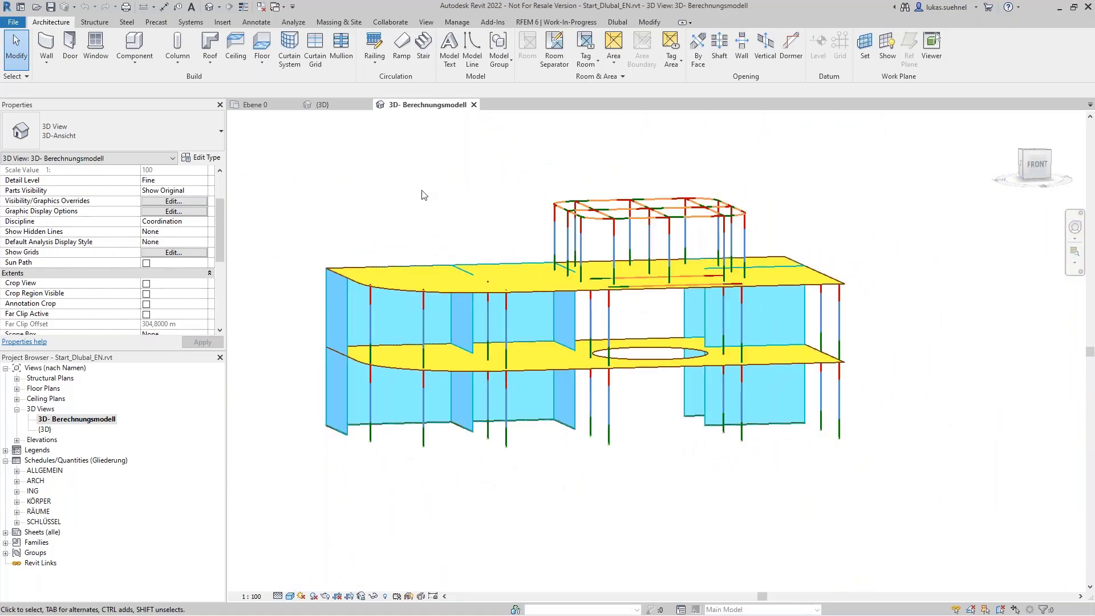
middle_click_drag(369, 208, 430, 246, "shift")
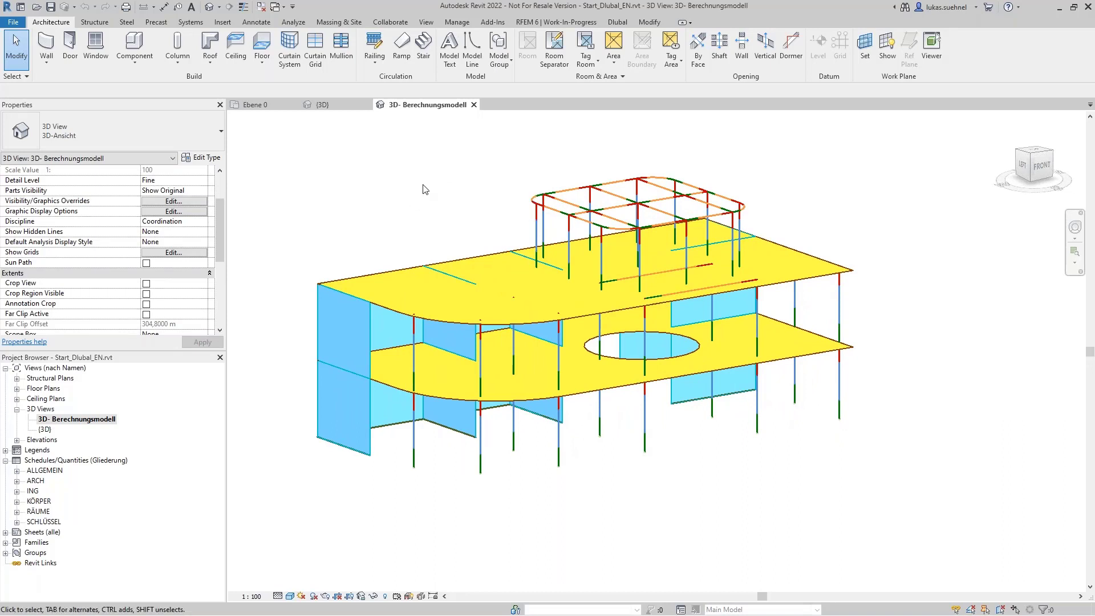
left_click(521, 20)
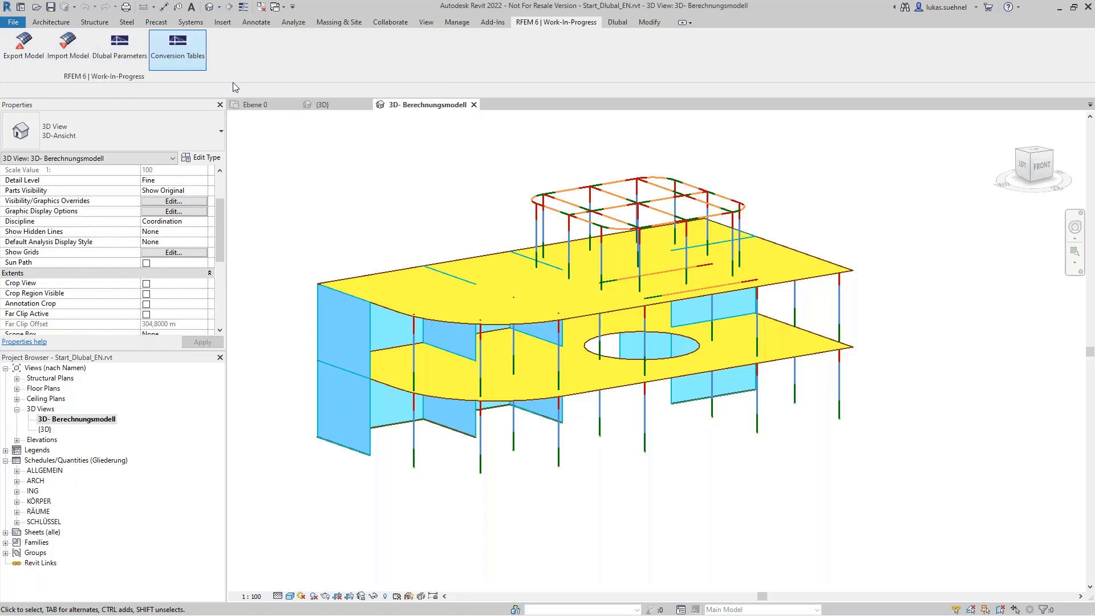
scroll(365, 225, "up", 1)
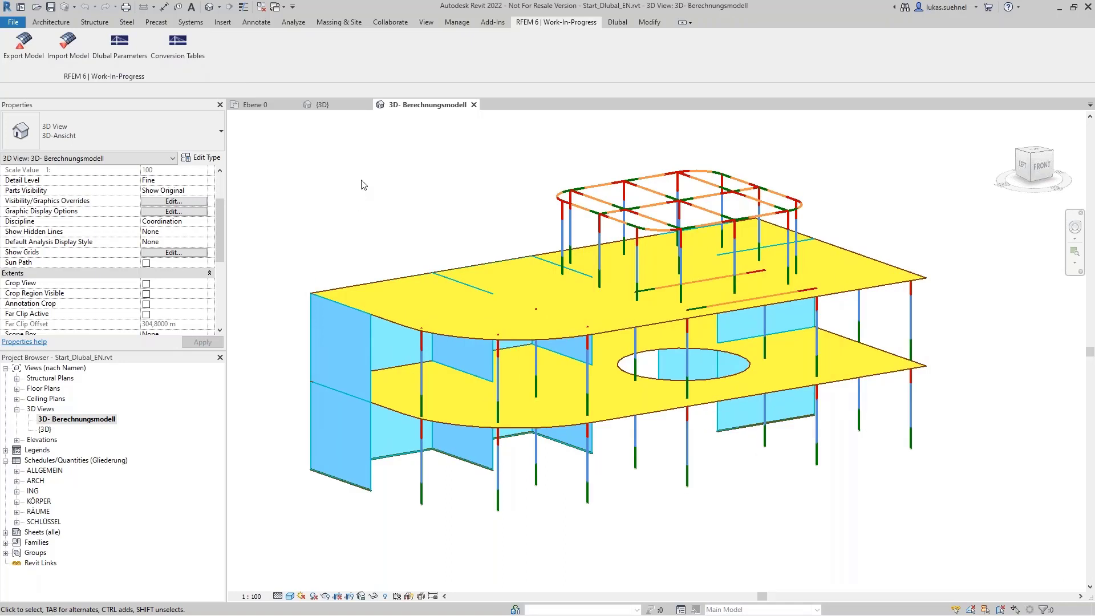
- In the {3D} view, inspect the type properties of the upper-storey STB 200 x 200 column near the curved slab corner, leaving them unchanged
left_click(337, 104)
scroll(620, 273, "down", 3)
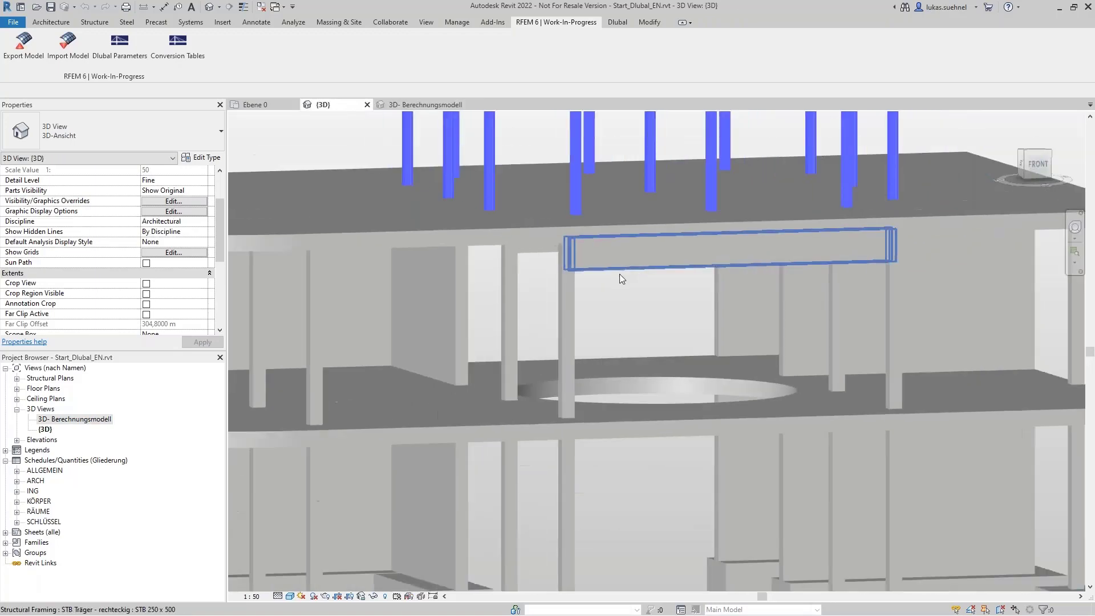
scroll(407, 306, "down", 2)
middle_click_drag(407, 312, 279, 317, "shift")
left_click(292, 300)
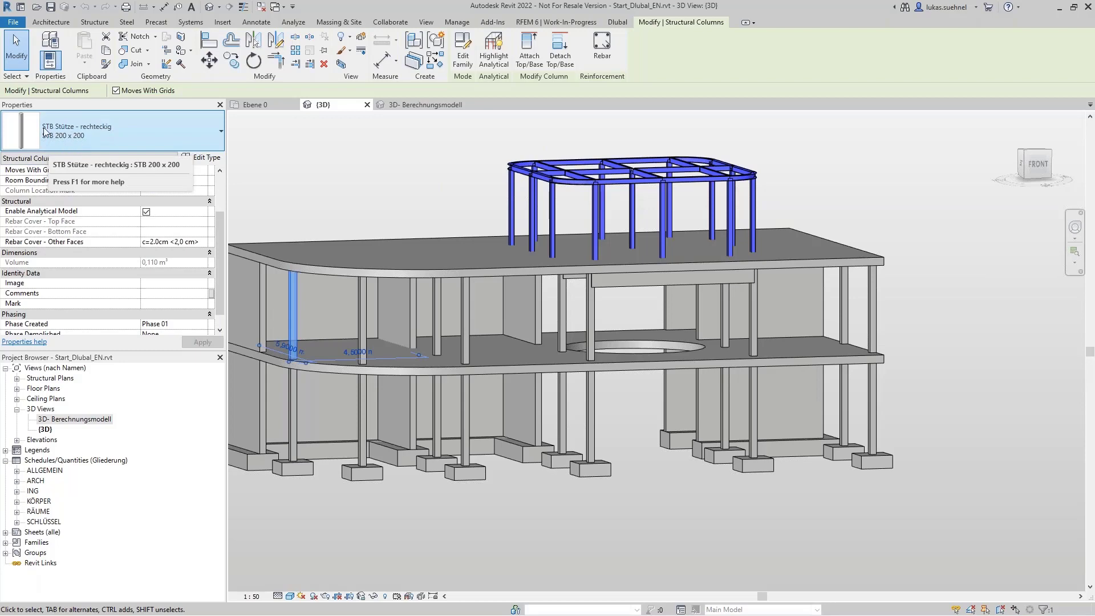
left_click(203, 158)
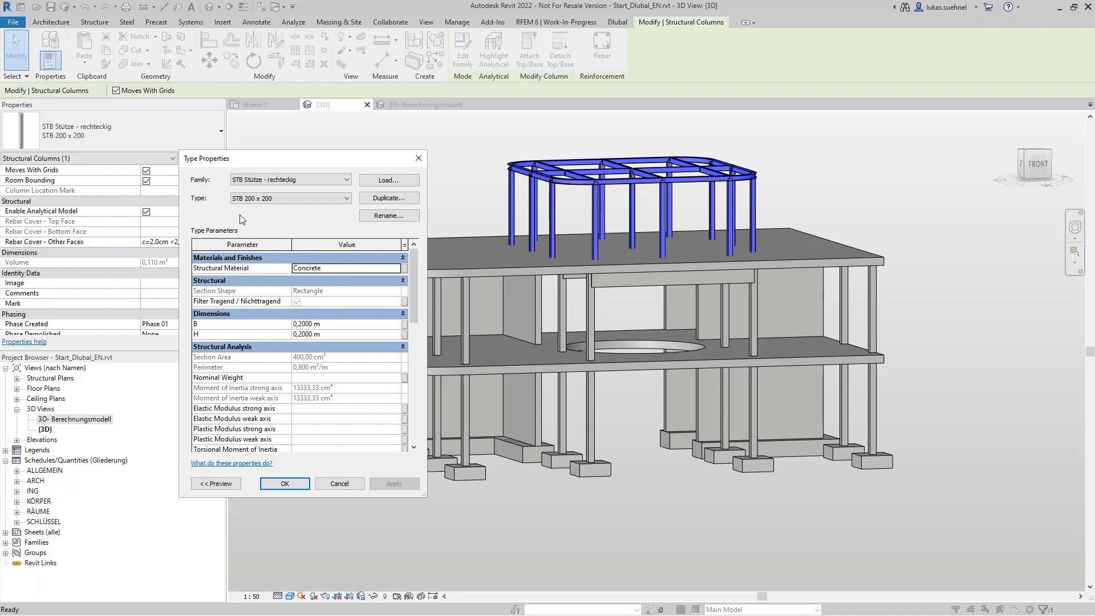
left_click(340, 483)
left_click(408, 139)
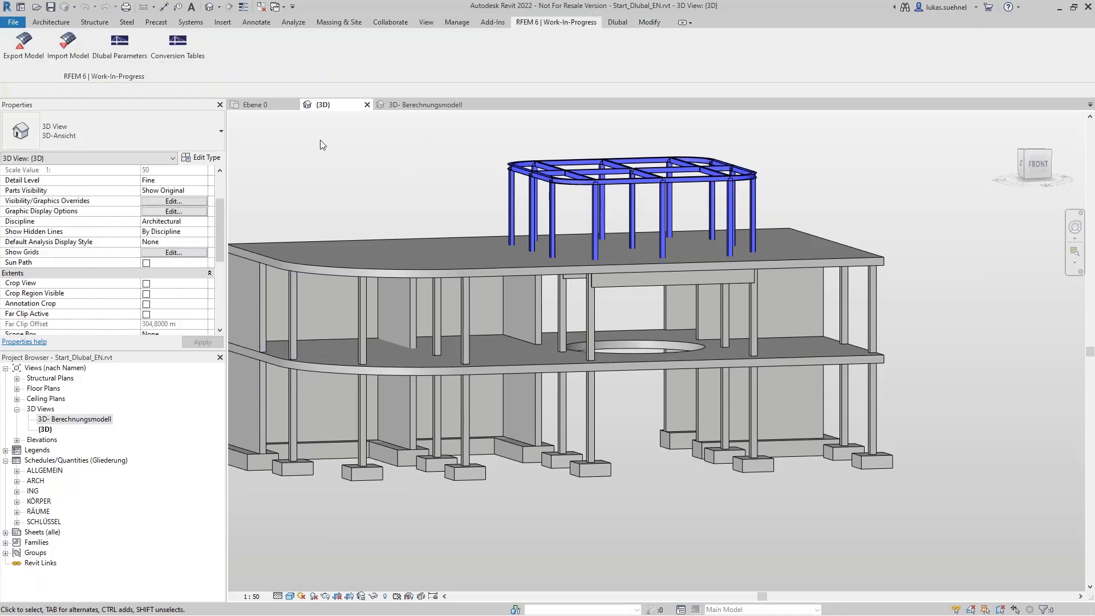
- Open the RFEM 6 conversion tables and review the material and section entries for export and import
left_click(178, 61)
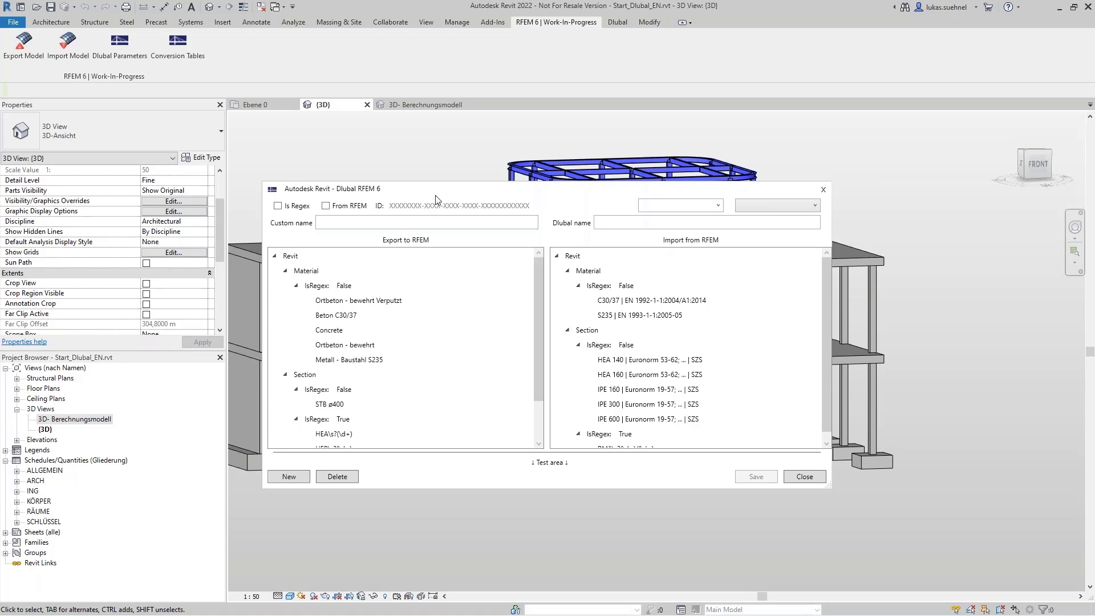
left_click_drag(442, 189, 503, 365)
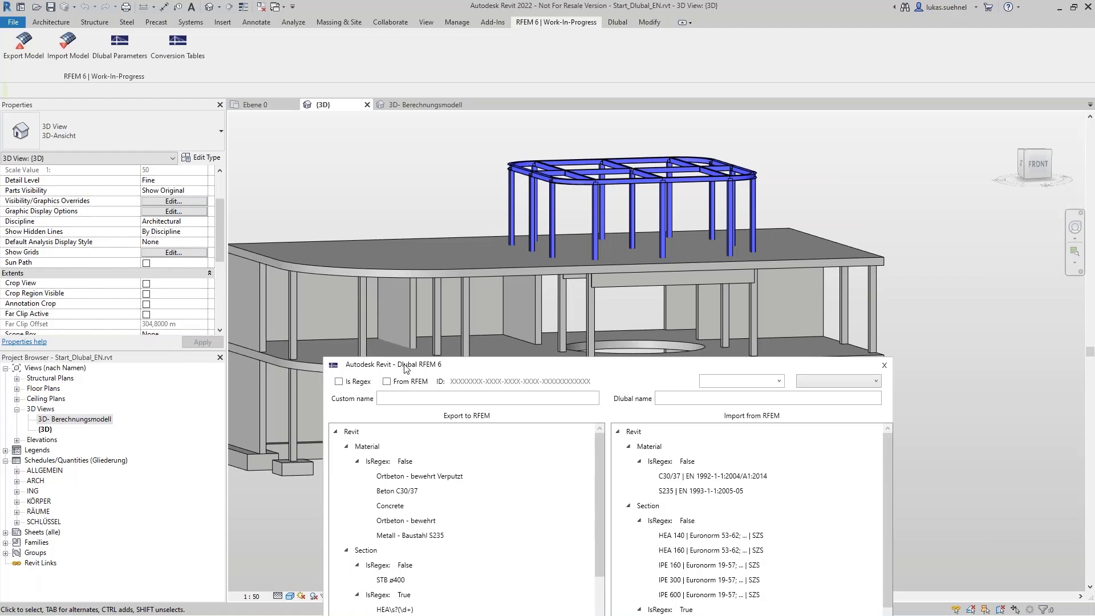
left_click_drag(402, 365, 387, 263)
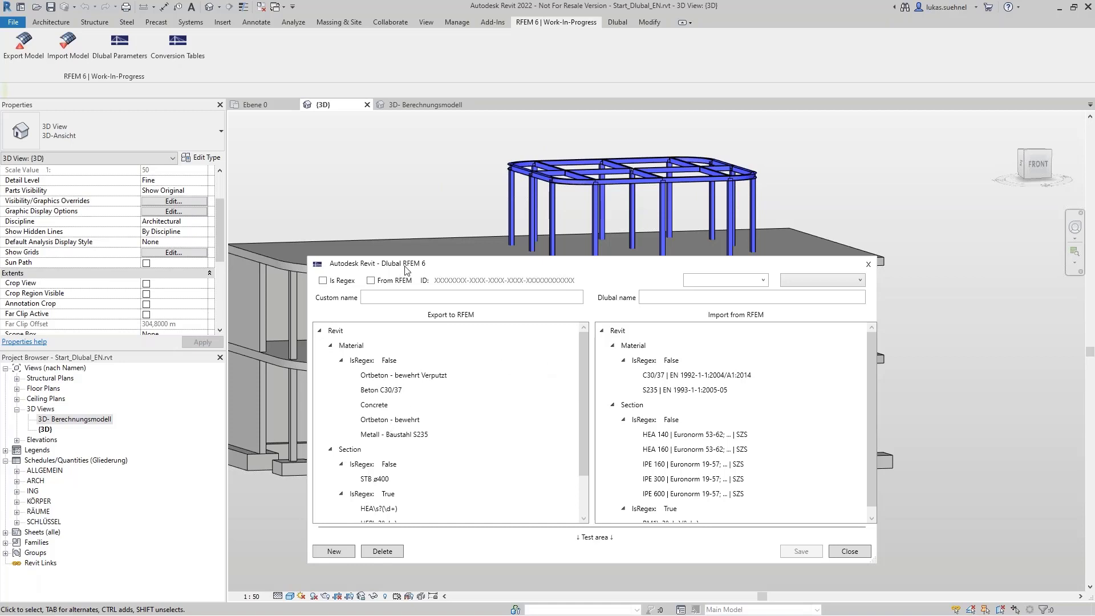
left_click_drag(403, 264, 369, 197)
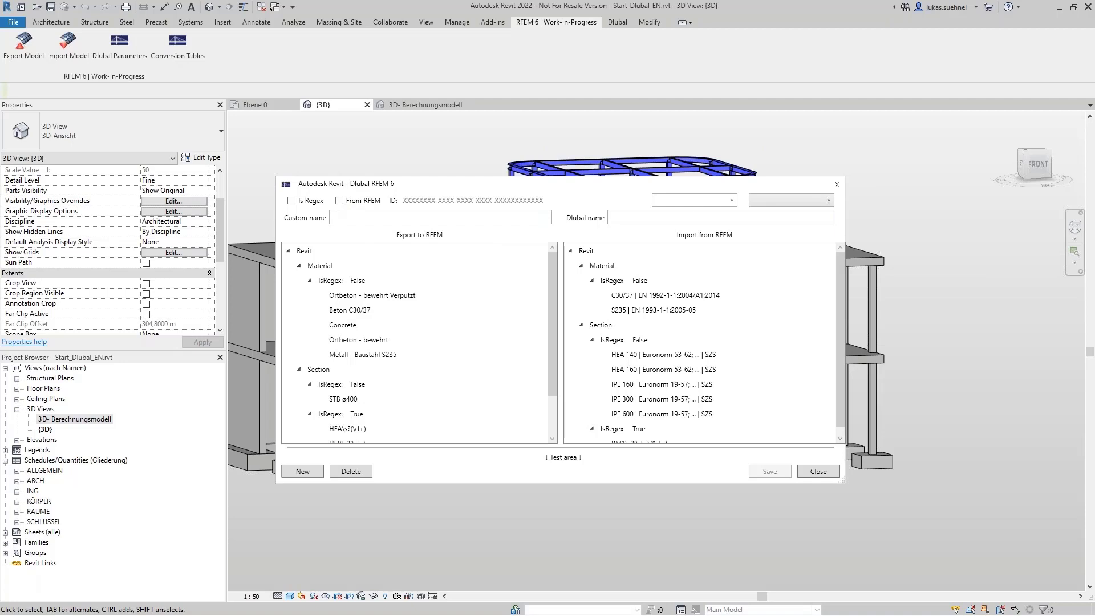
- Add a Revit Material conversion entry with custom name "Revit Material Name" and Dlubal name "Dlubal Material Name", and save it
left_click(731, 200)
left_click(668, 215)
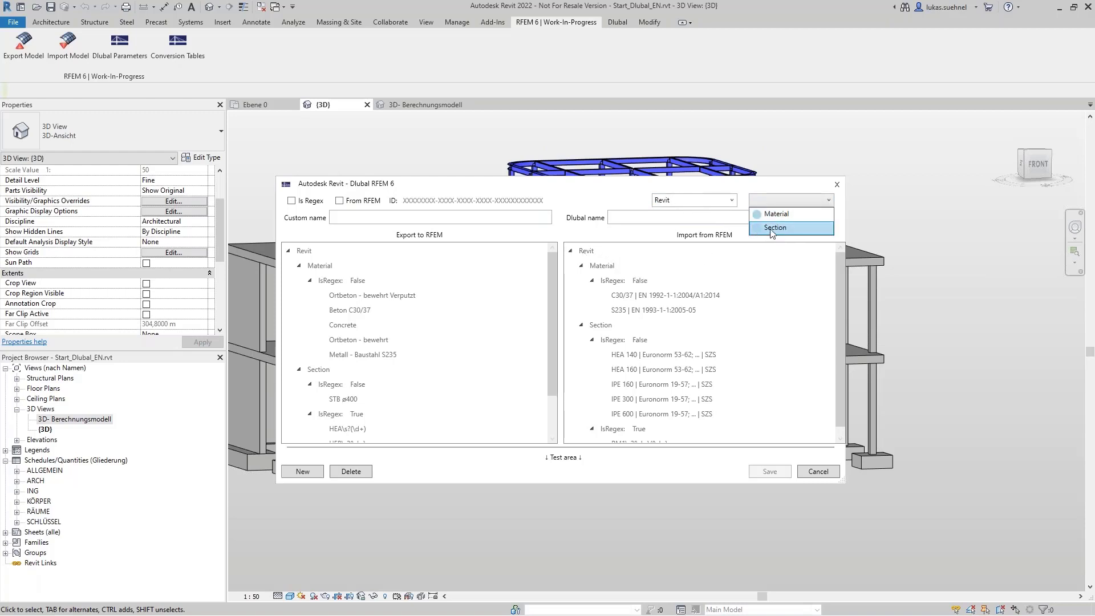
left_click(781, 216)
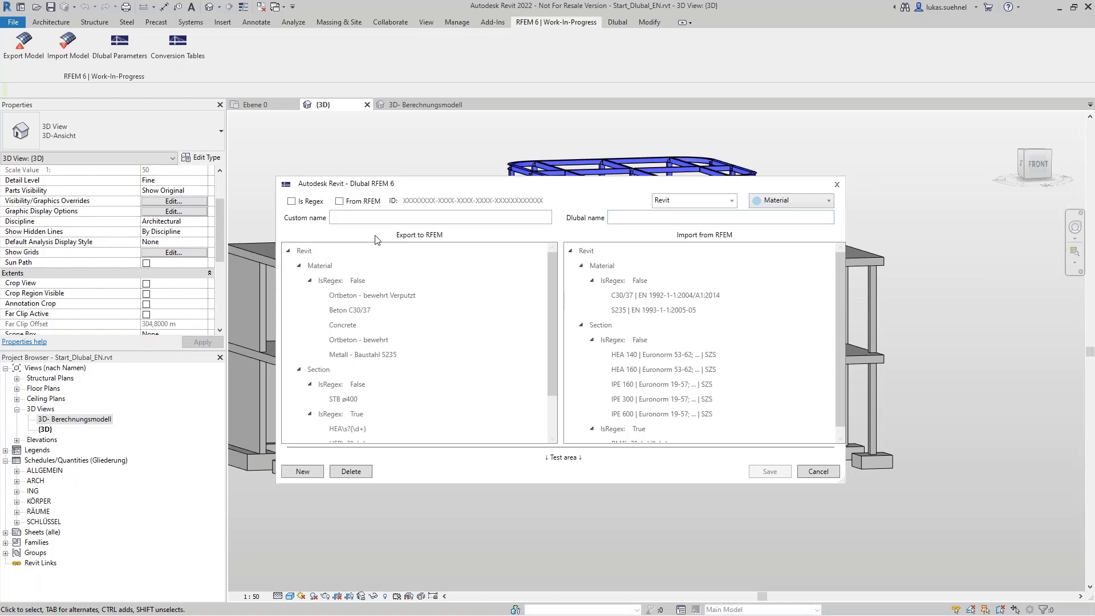
left_click(331, 217)
type("Revit Material Name")
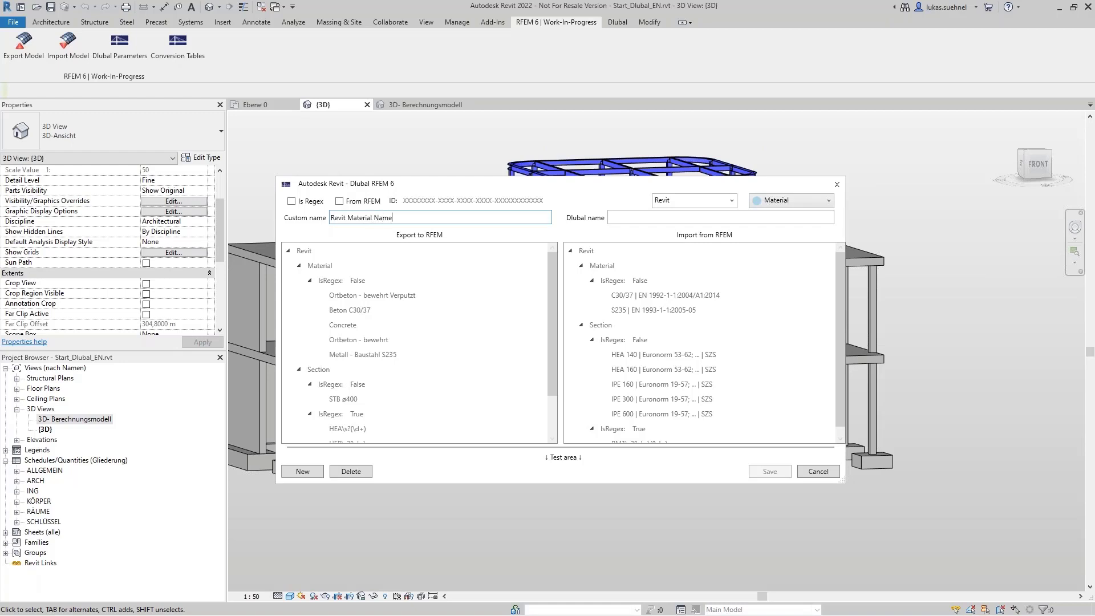
left_click(627, 218)
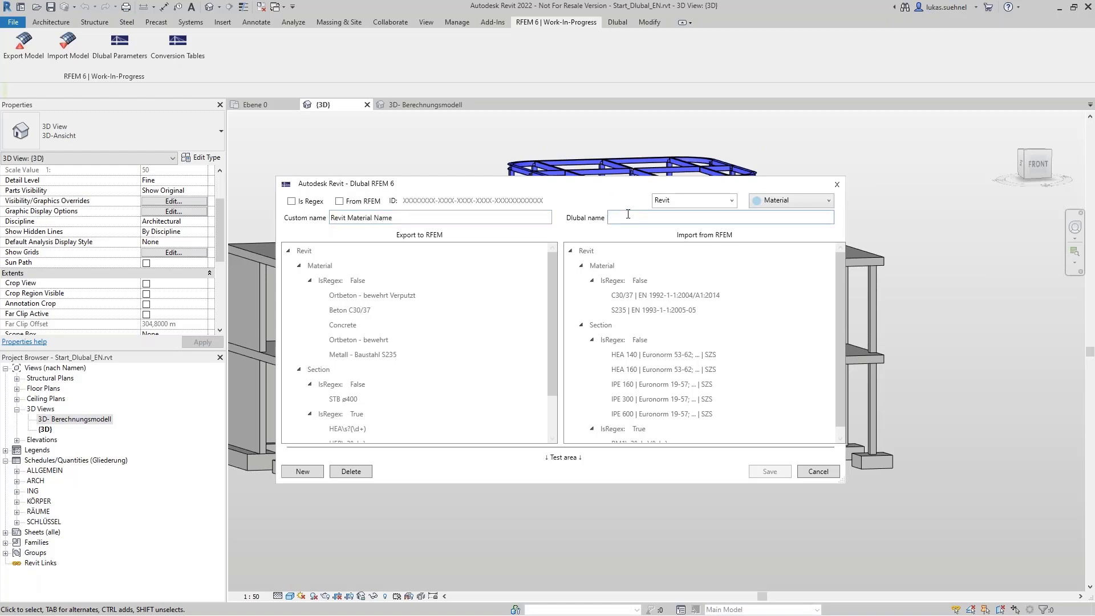
type("Dlubal Materia")
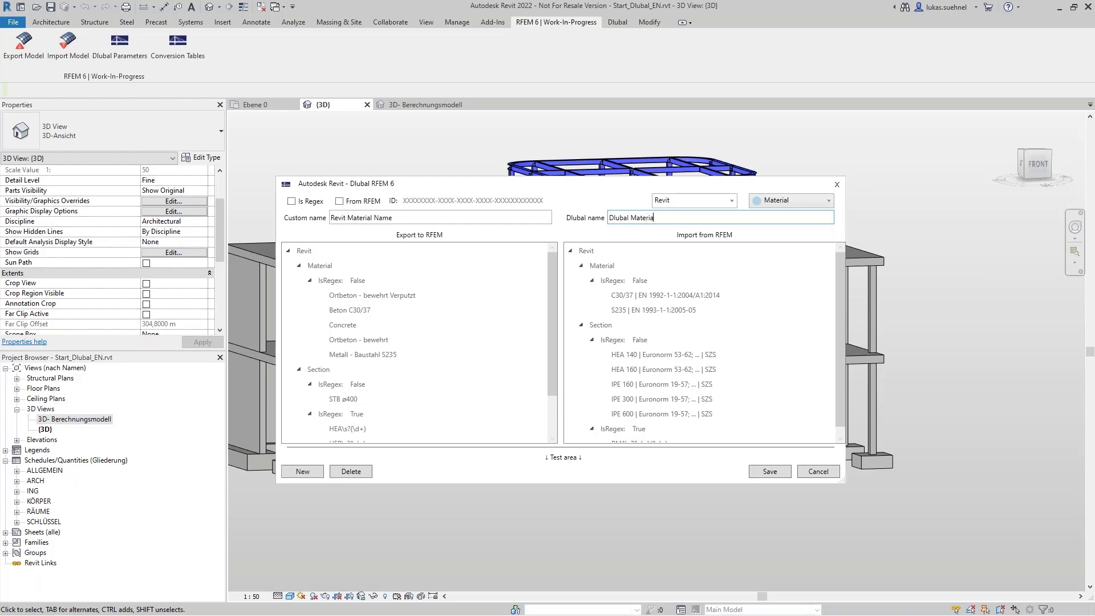
type("Name")
left_click(770, 472)
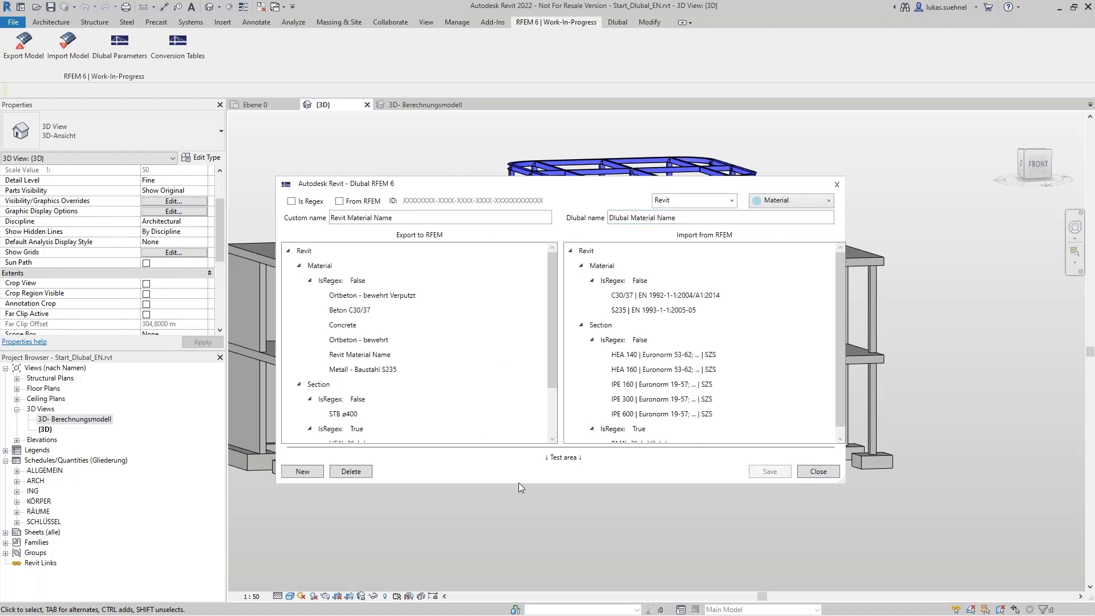
- Delete the "Revit Material Name" entry from the export conversion table
left_click(359, 355)
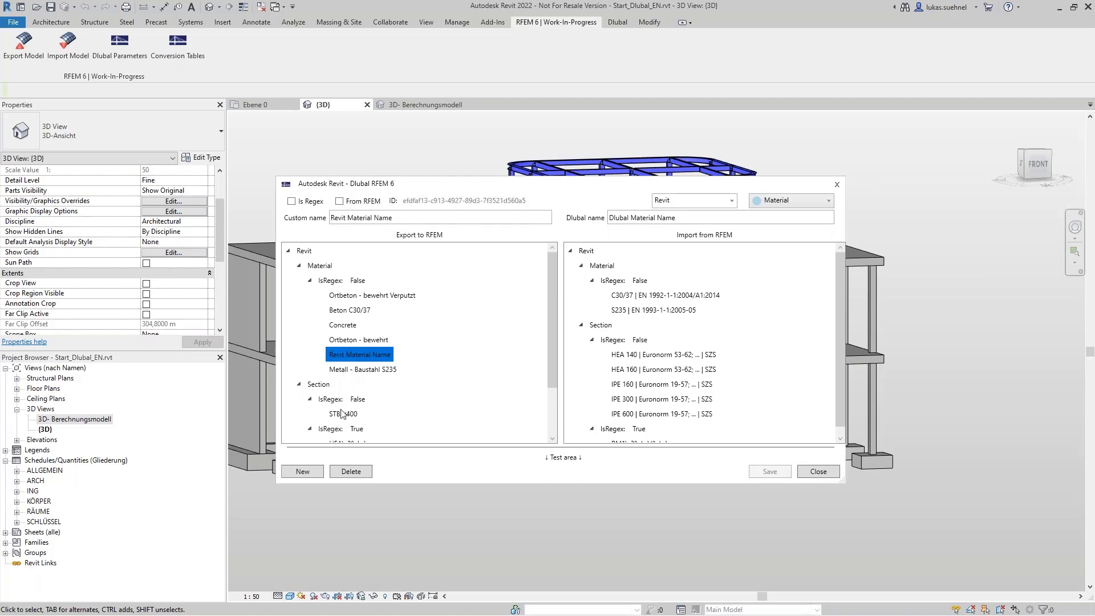
left_click(363, 473)
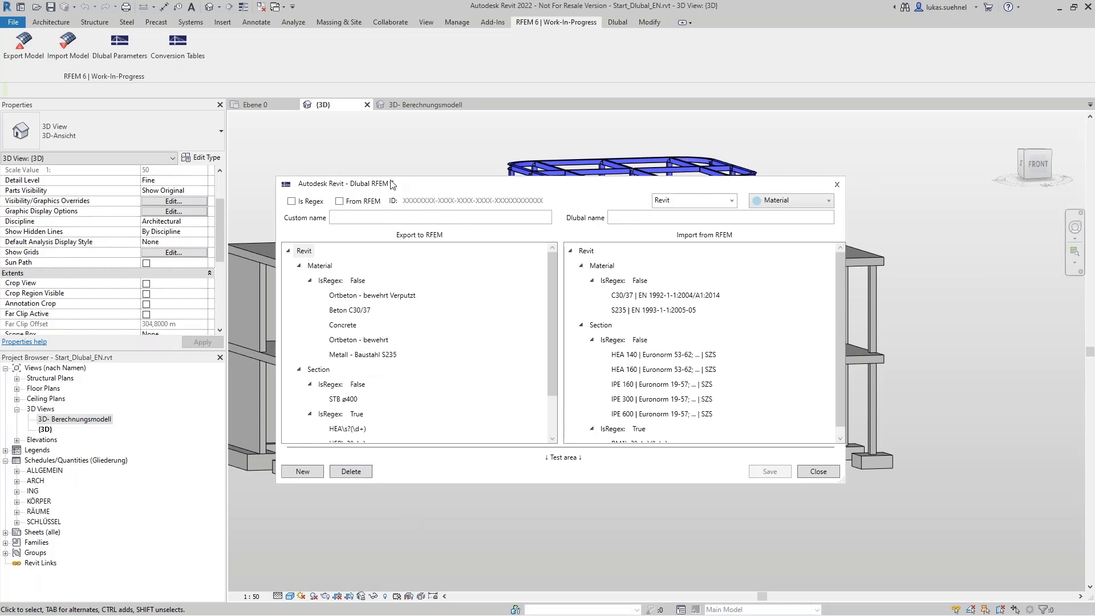
- Review the Dlubal names assigned to the Concrete and Metall - Baustahl S235 materials in the export conversion table
left_click_drag(420, 192, 479, 166)
left_click(401, 299)
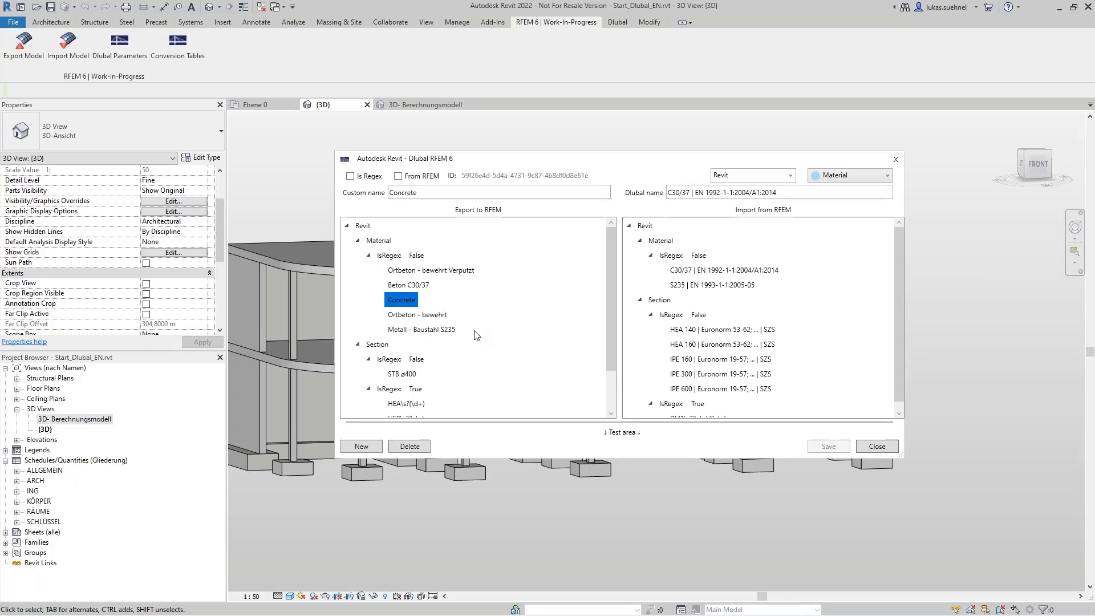
left_click_drag(493, 164, 465, 250)
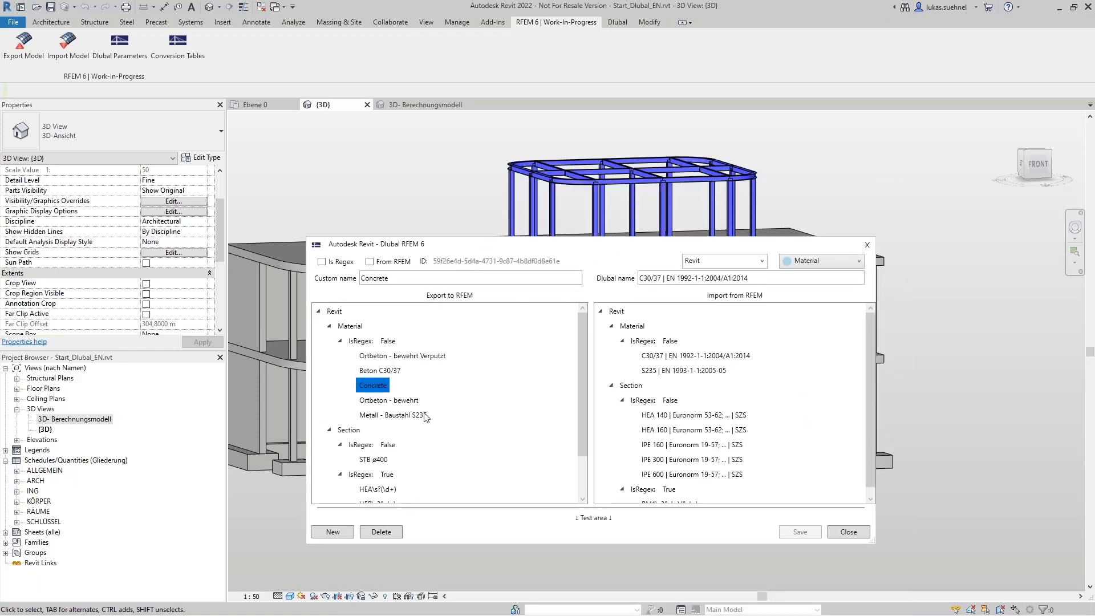
left_click(393, 415)
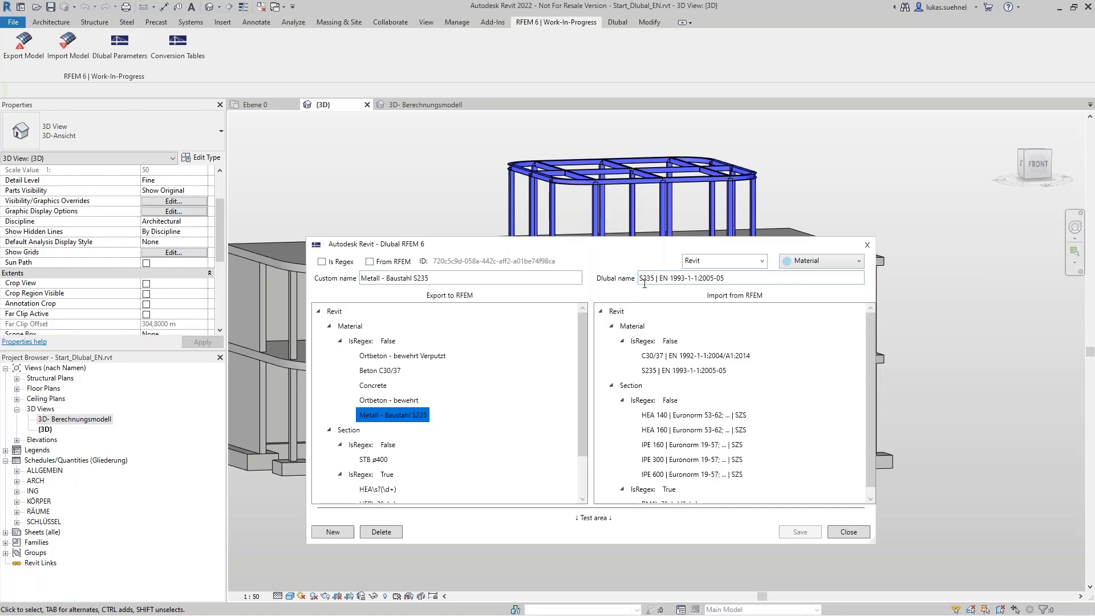
left_click_drag(743, 277, 648, 277)
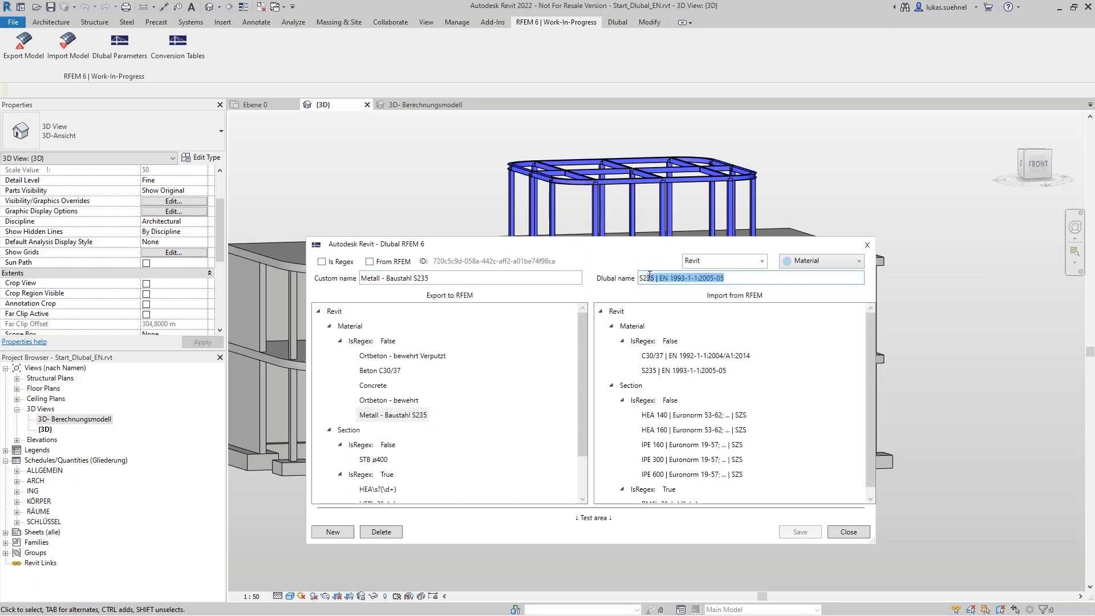
left_click_drag(598, 247, 591, 148)
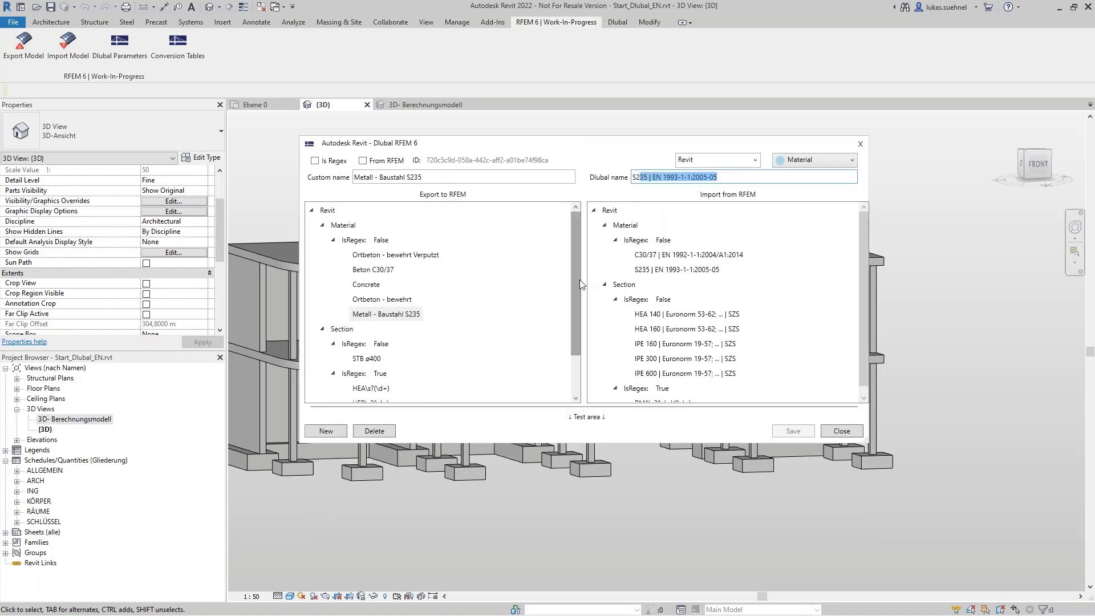
- Examine the regular-expression export entry for HEA sections and its Dlubal name, and close the conversion tables
left_click_drag(577, 280, 569, 337)
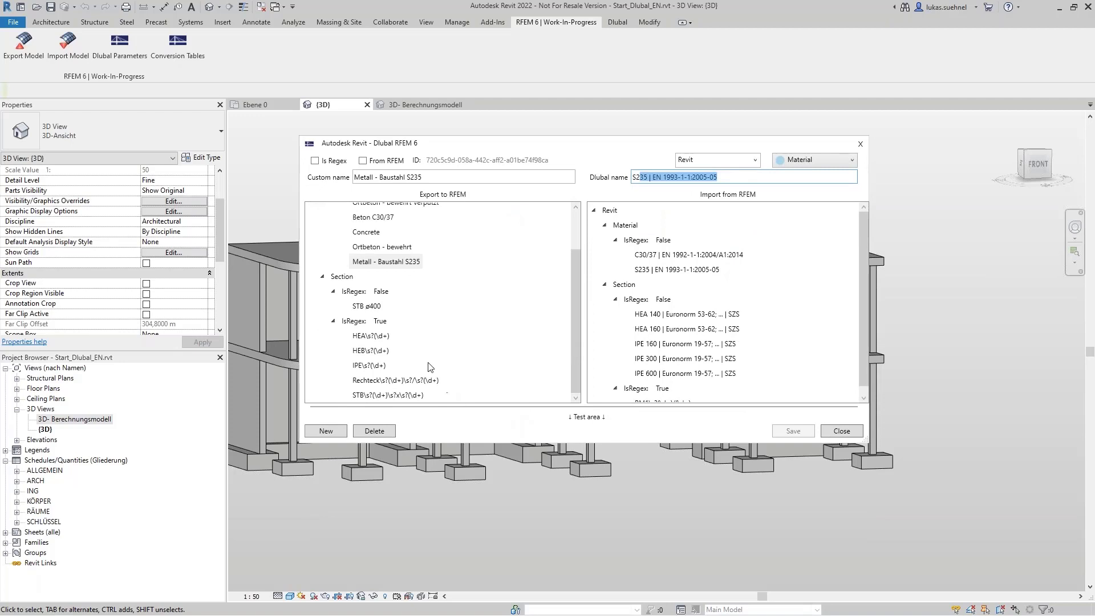
left_click(371, 336)
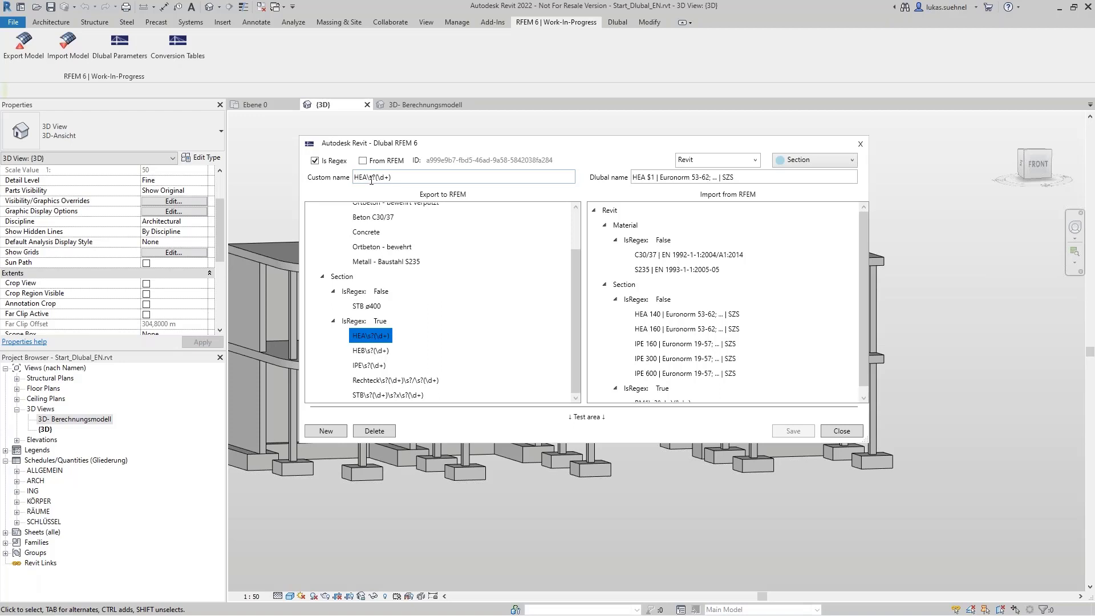
left_click_drag(368, 177, 394, 177)
left_click(410, 177)
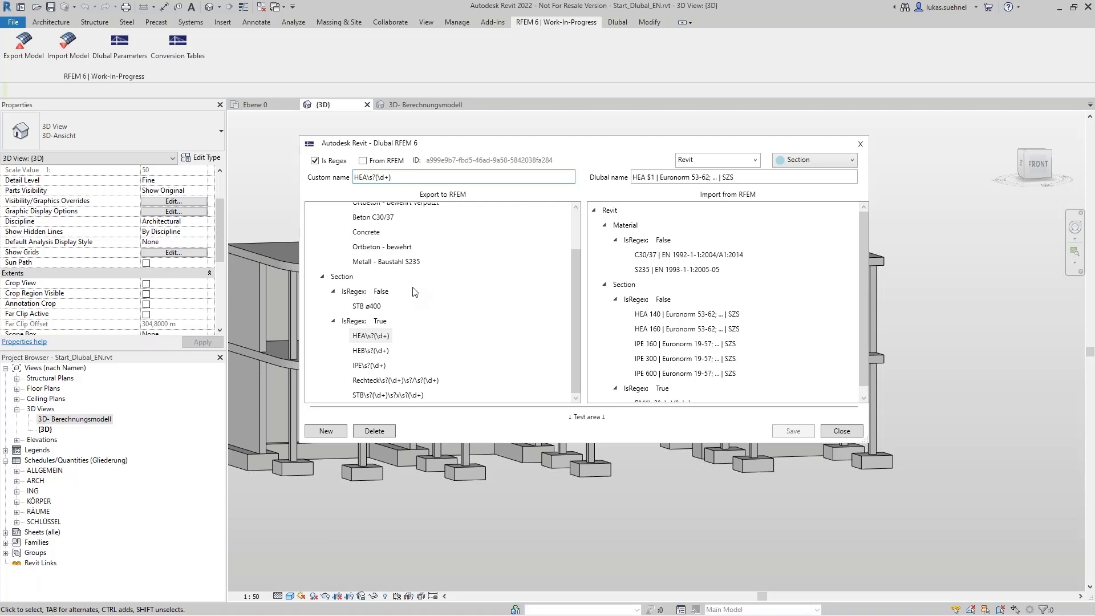
left_click(840, 430)
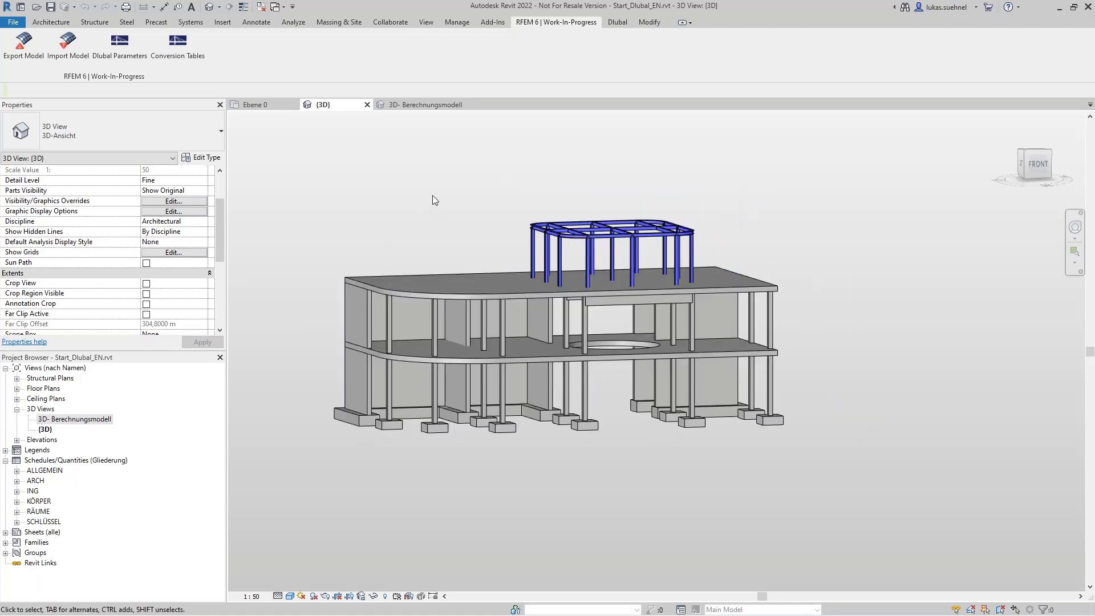
- Set up the model export to RFEM 6 to create a new structure and apply member eccentricities
left_click(30, 53)
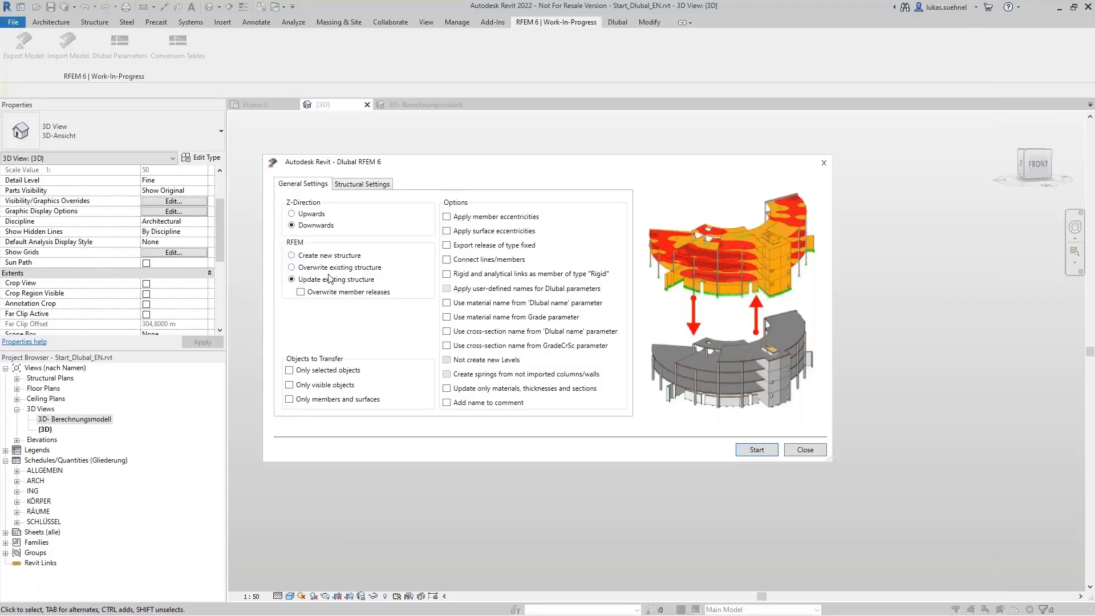
left_click(322, 255)
left_click(448, 217)
- Enable conversion of isolated and wall foundations in the structural export settings, run the export to RFEM, and dismiss its report
left_click(368, 184)
left_click(332, 231)
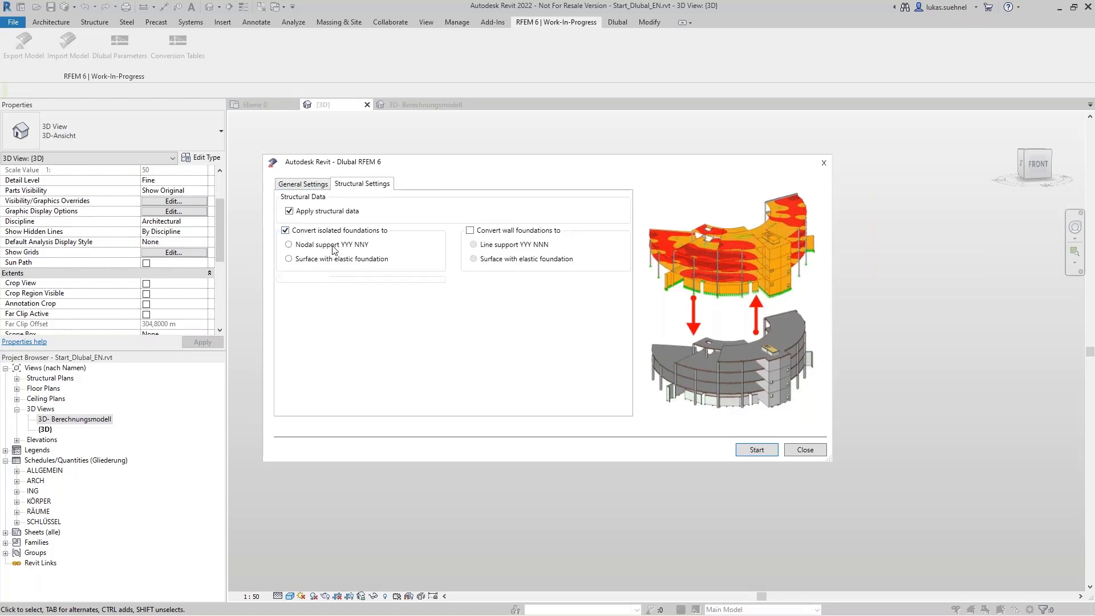
left_click(505, 231)
left_click(757, 450)
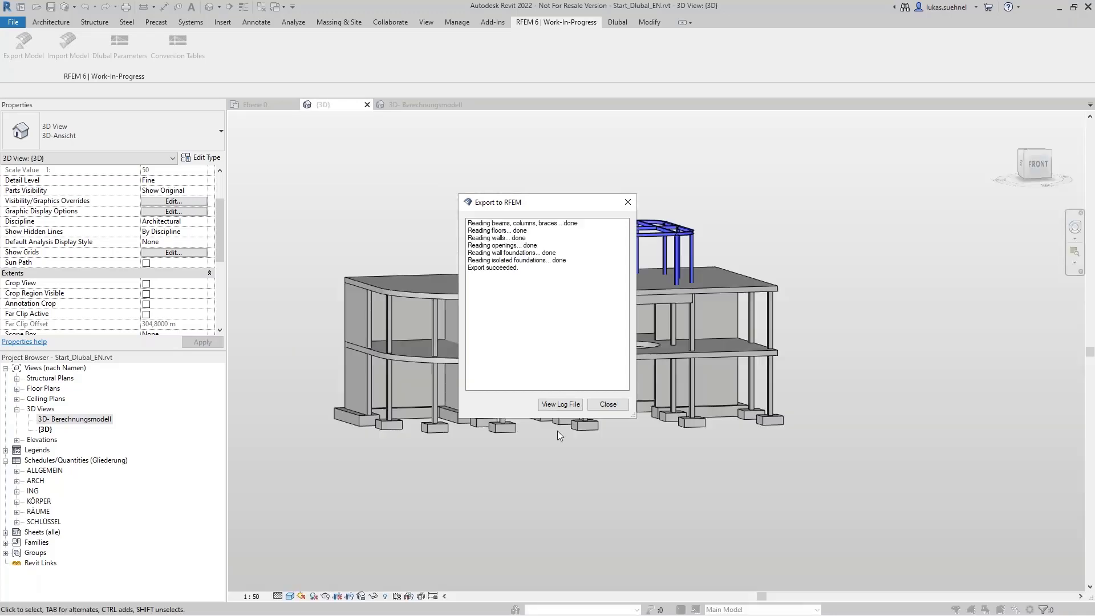
left_click(608, 405)
- Switch to RFEM and examine the transferred building model from an angled view
key("super")
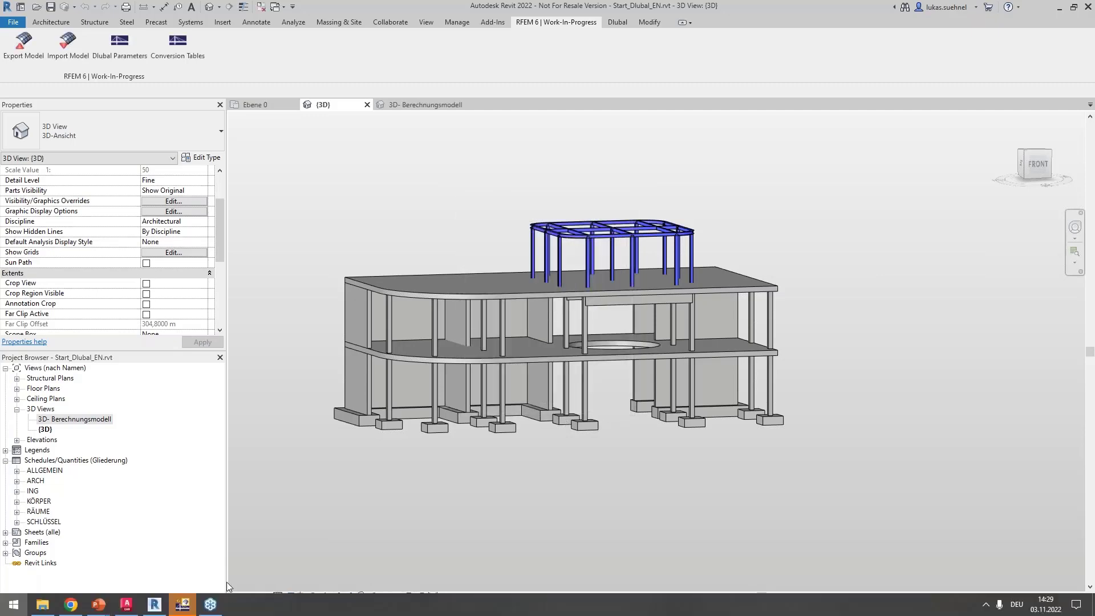
left_click(184, 606)
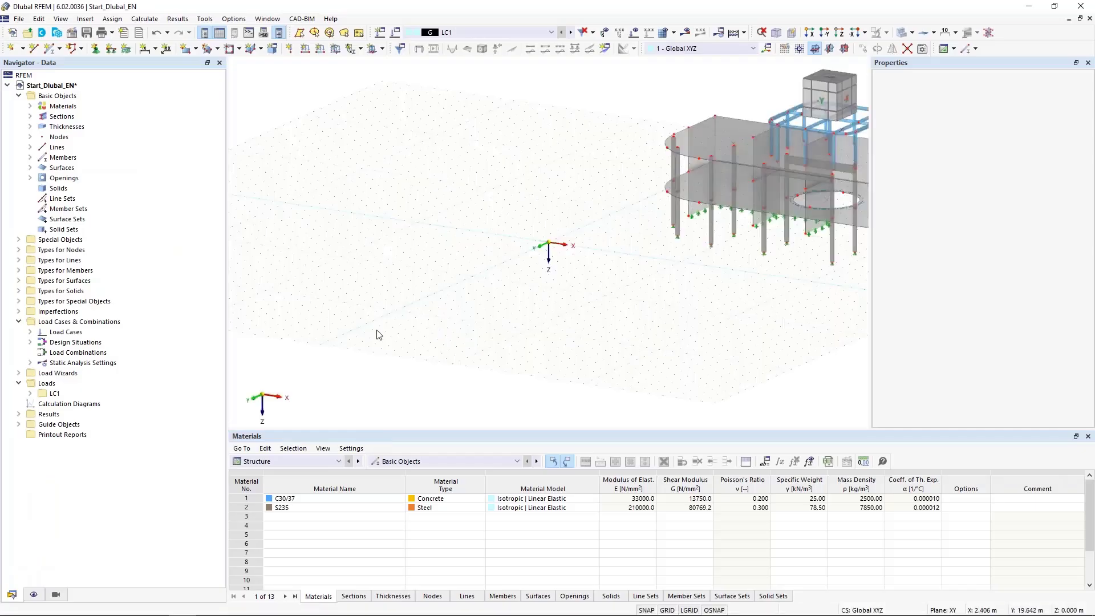
scroll(380, 334, "down", 4)
middle_click_drag(494, 337, 526, 361, "ctrl")
scroll(511, 314, "up", 6)
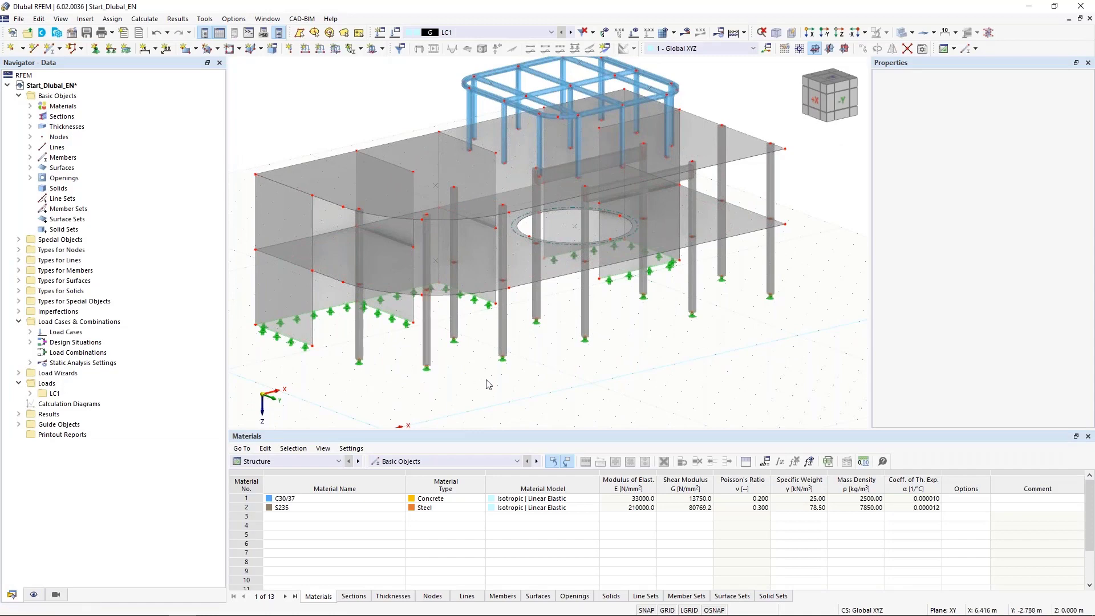
middle_click_drag(487, 380, 465, 372, "ctrl")
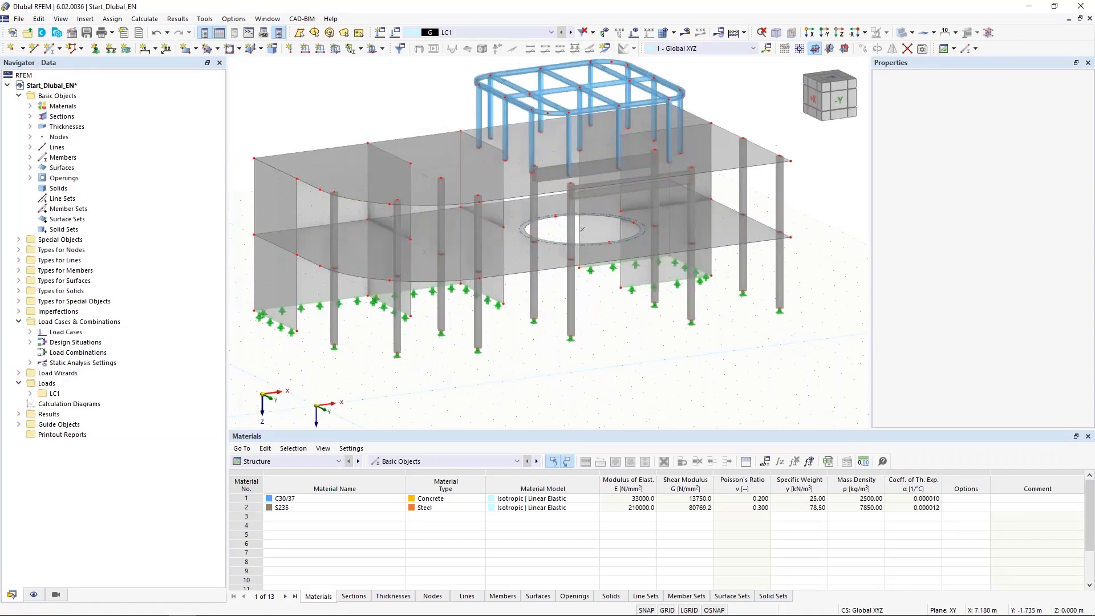
- Check which parts of the RFEM model use the C30/37 and S235 materials, and clear the highlighting
left_click(30, 106)
left_click(71, 116)
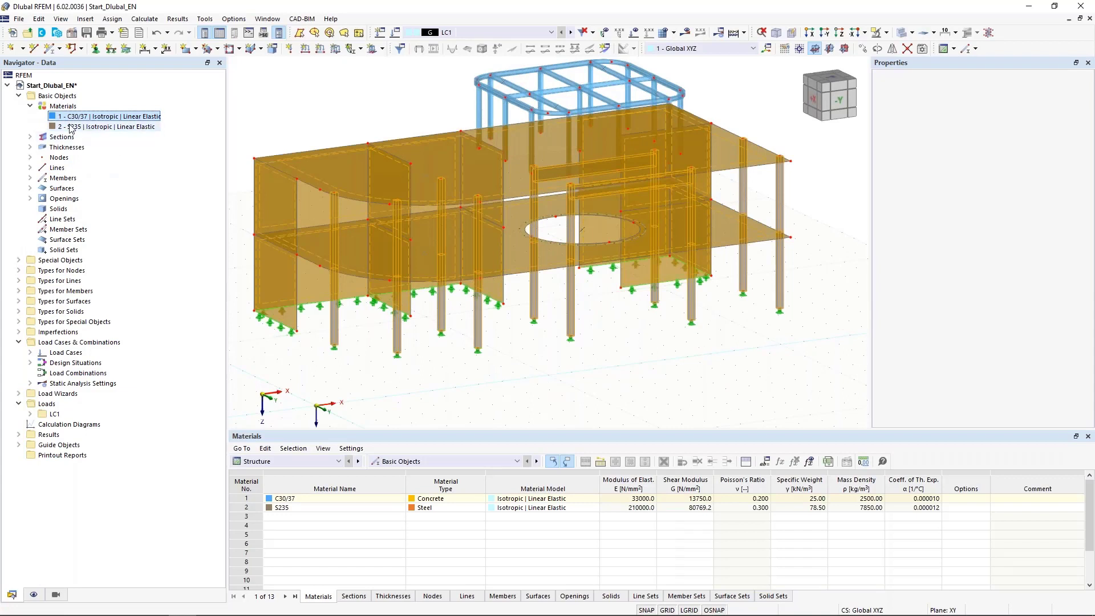
left_click(74, 127)
middle_click_drag(307, 105, 319, 137)
left_click(322, 121)
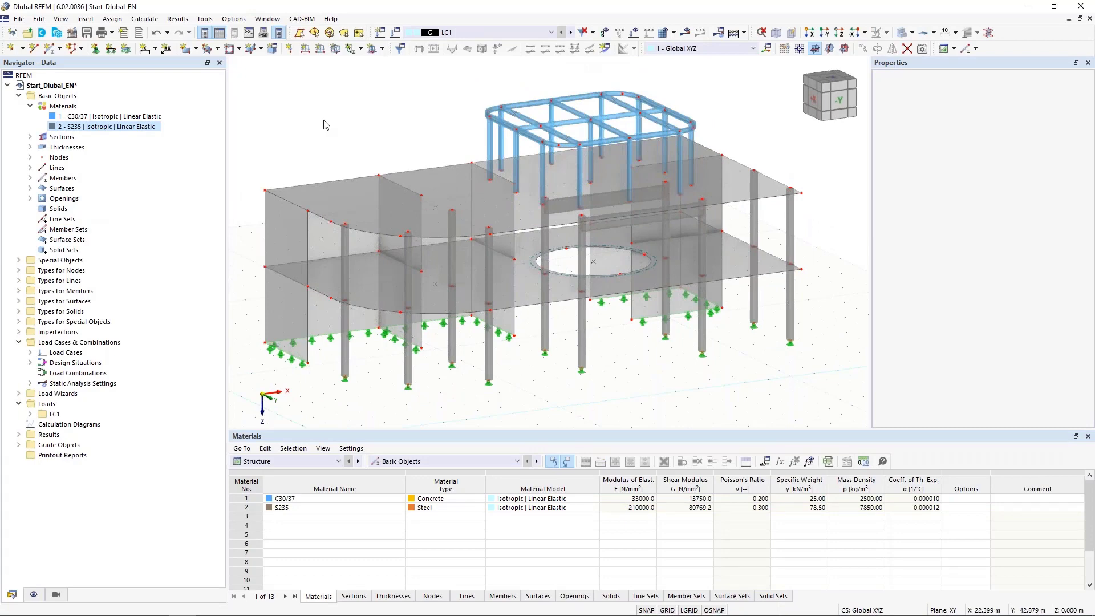
mouse_move(391, 124)
middle_mouse_down()
mouse_move(398, 151)
mouse_move(384, 143)
middle_mouse_up()
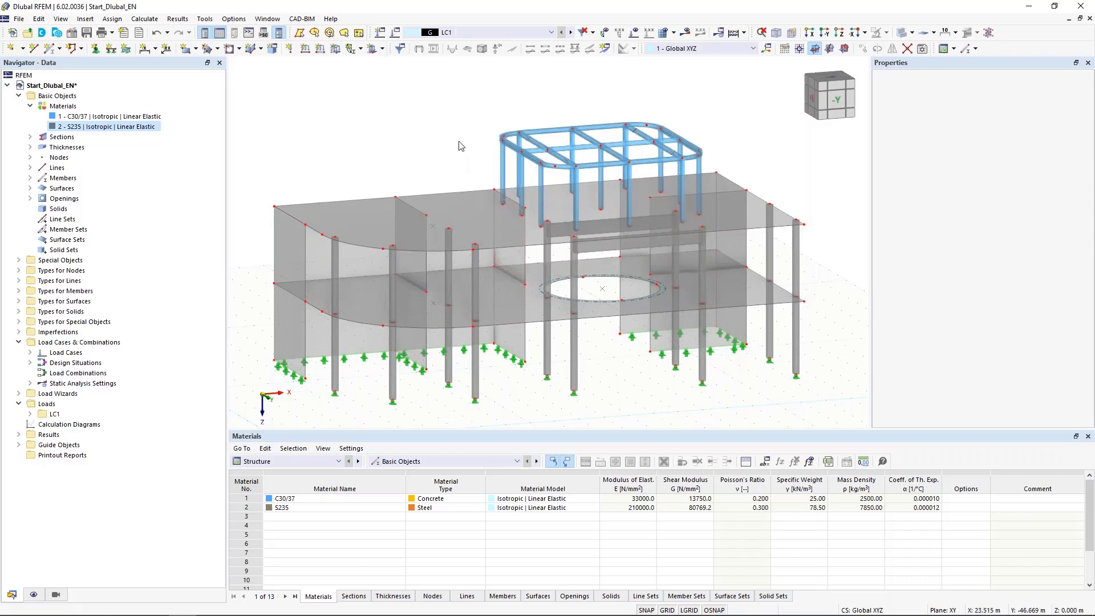
- Copy the transverse beam of the steel roof frame so an additional beam lies midway between each neighbouring pair of existing beams
mouse_move(455, 137)
middle_mouse_down("ctrl")
mouse_move(436, 140)
mouse_move(473, 137)
middle_mouse_up("ctrl")
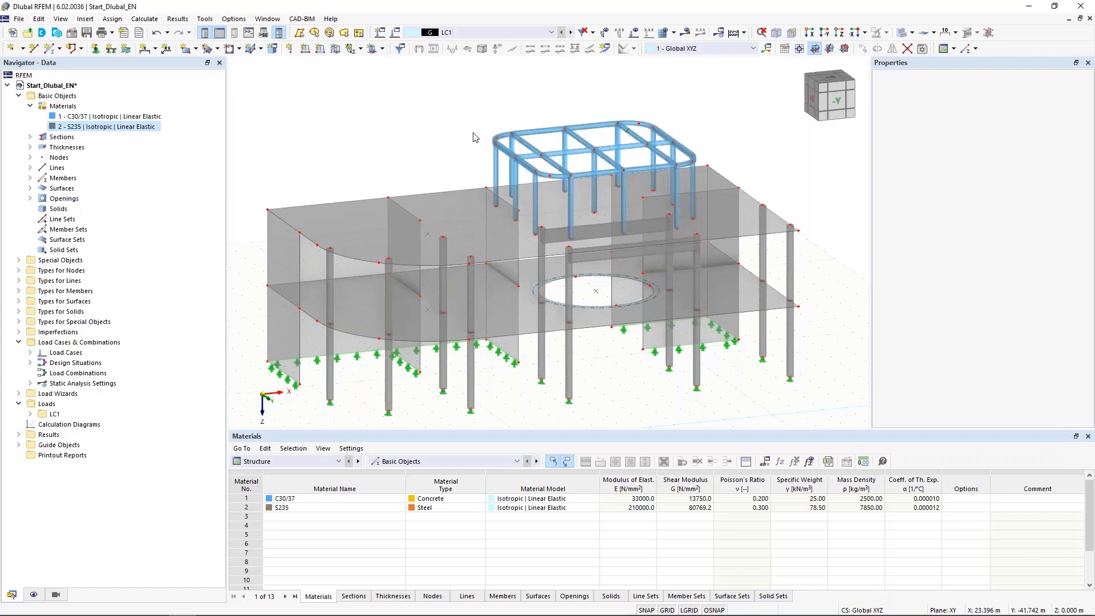
scroll(567, 98, "up", 3)
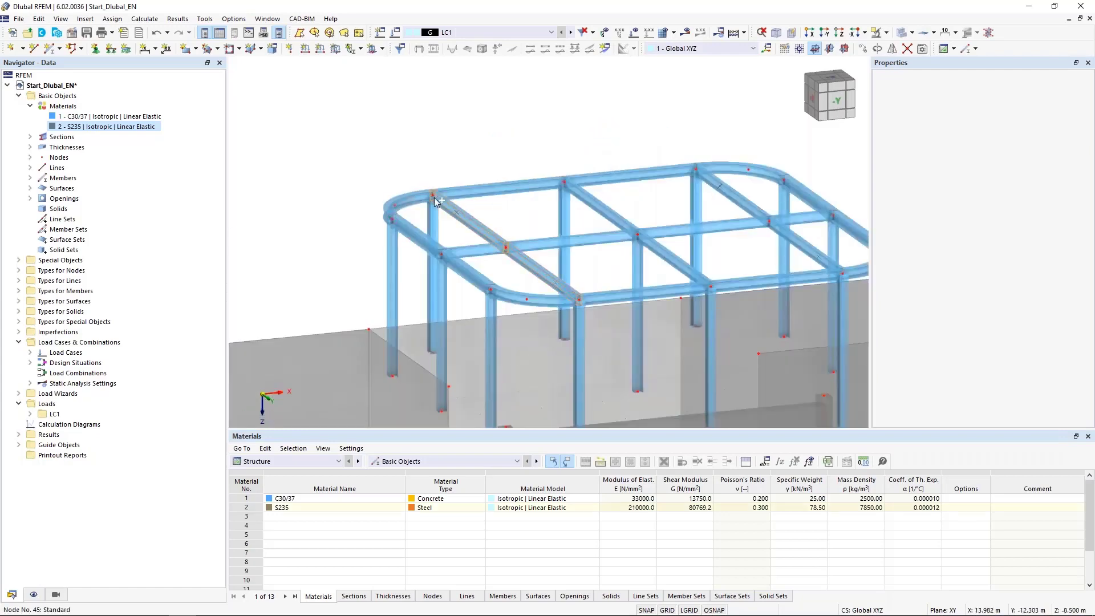
left_click_drag(435, 198, 633, 179, "ctrl")
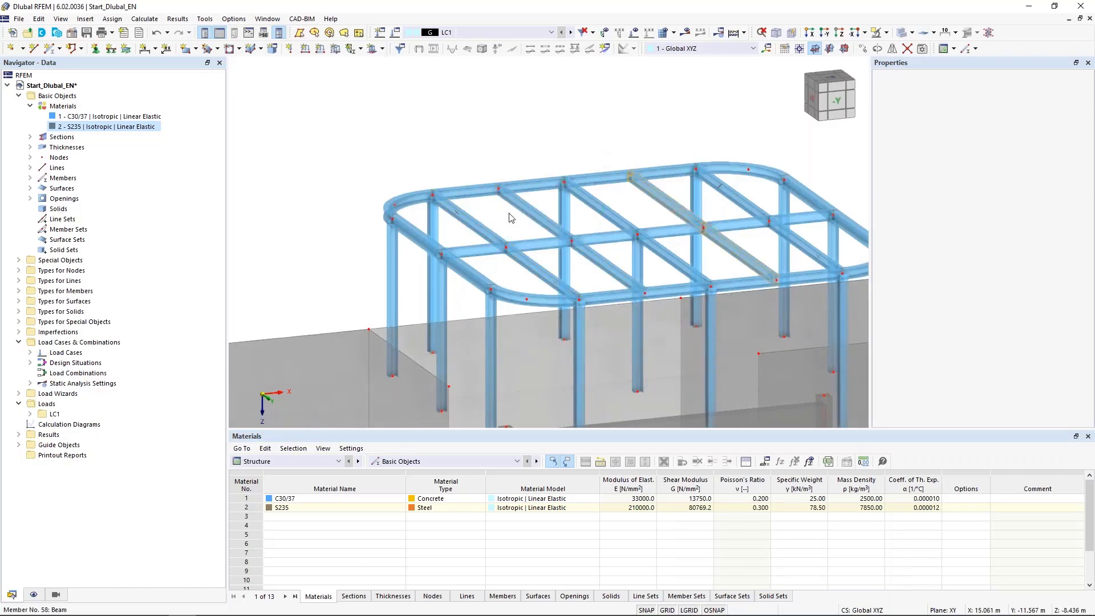
scroll(586, 146, "down", 5)
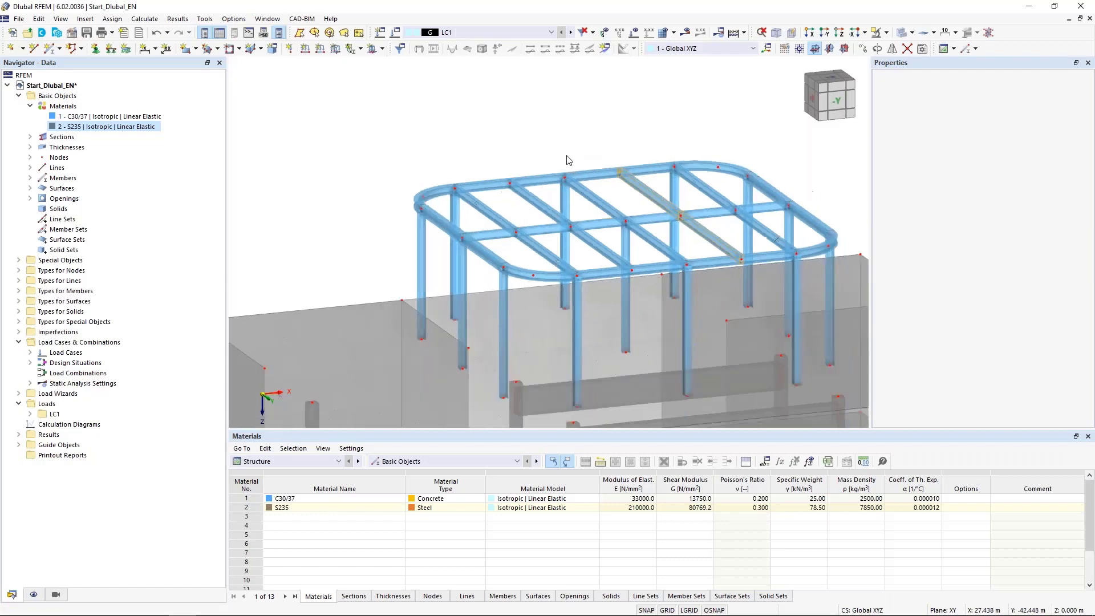
- Create a C30/37 concrete section R_M1 250/250 and assign it to ground-floor column member 7 near the curved slab corner
scroll(360, 382, "up", 4)
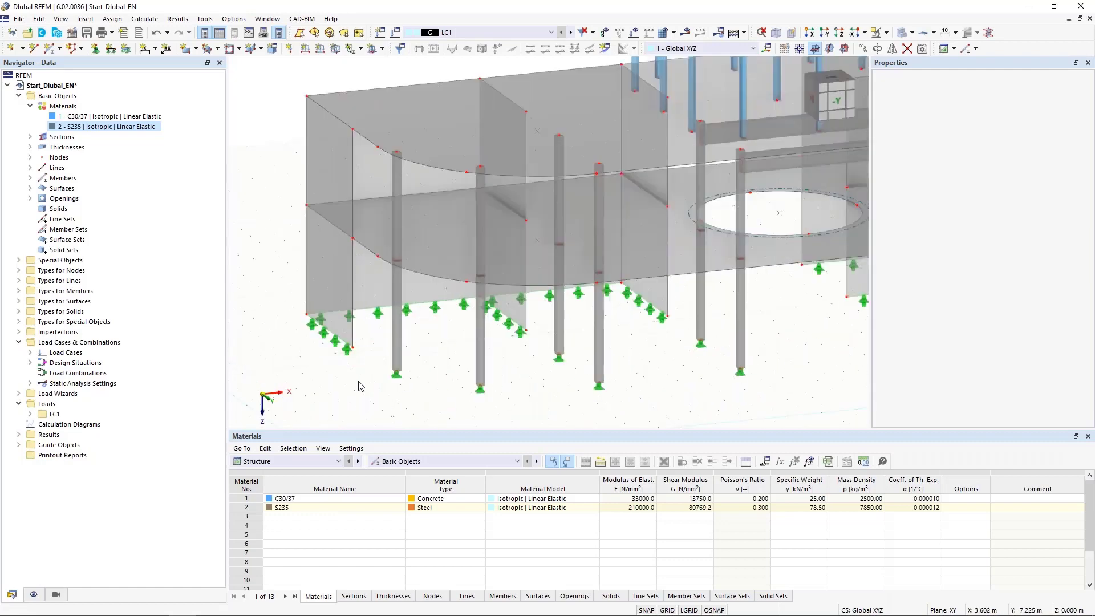
double_click(405, 342)
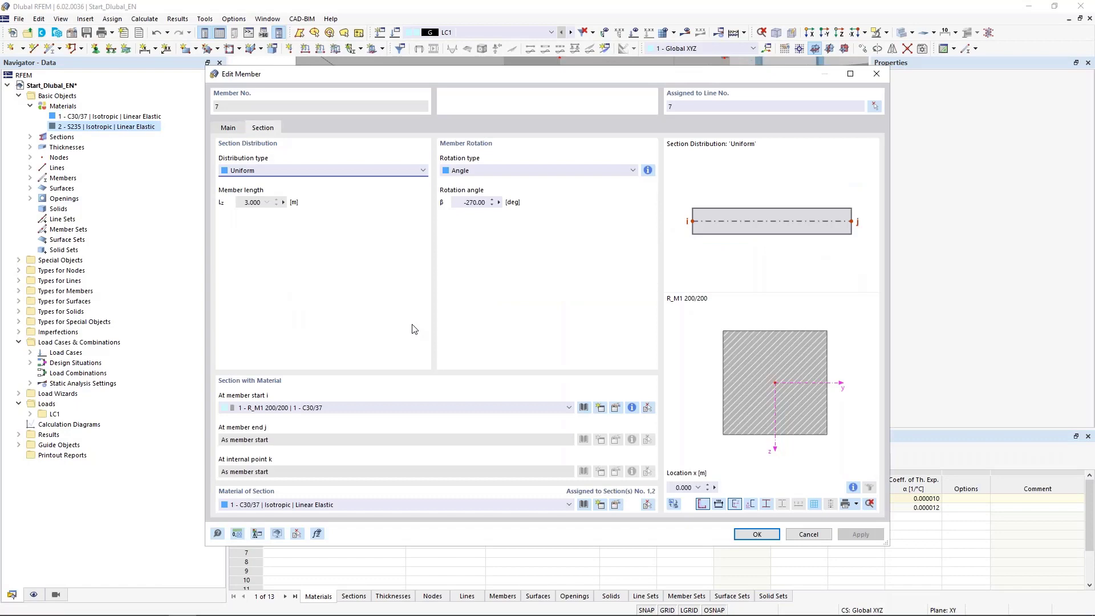
left_click(600, 410)
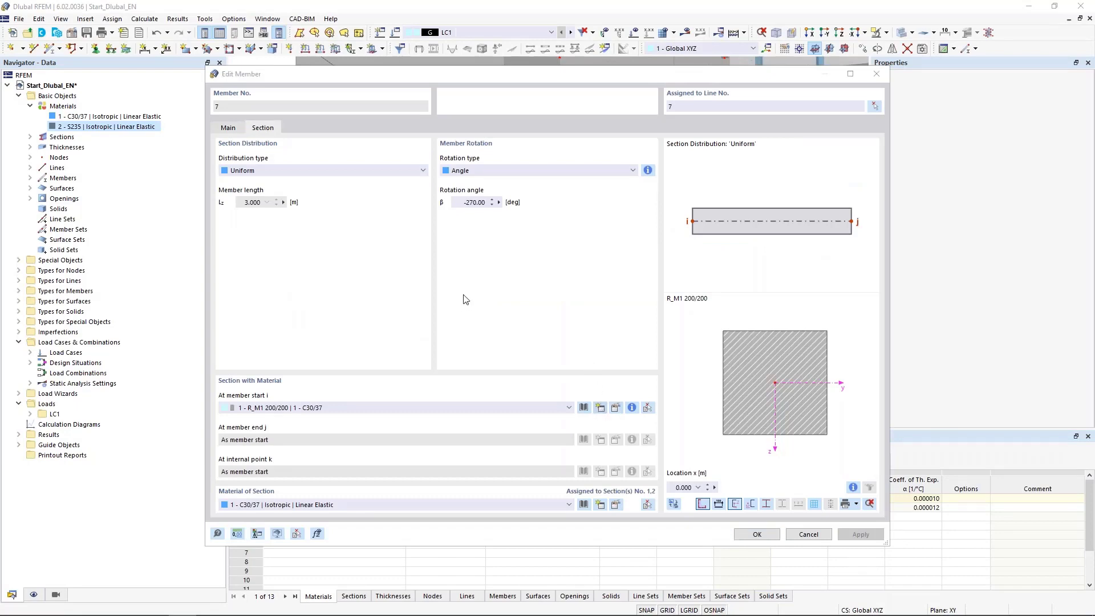
double_click(364, 105)
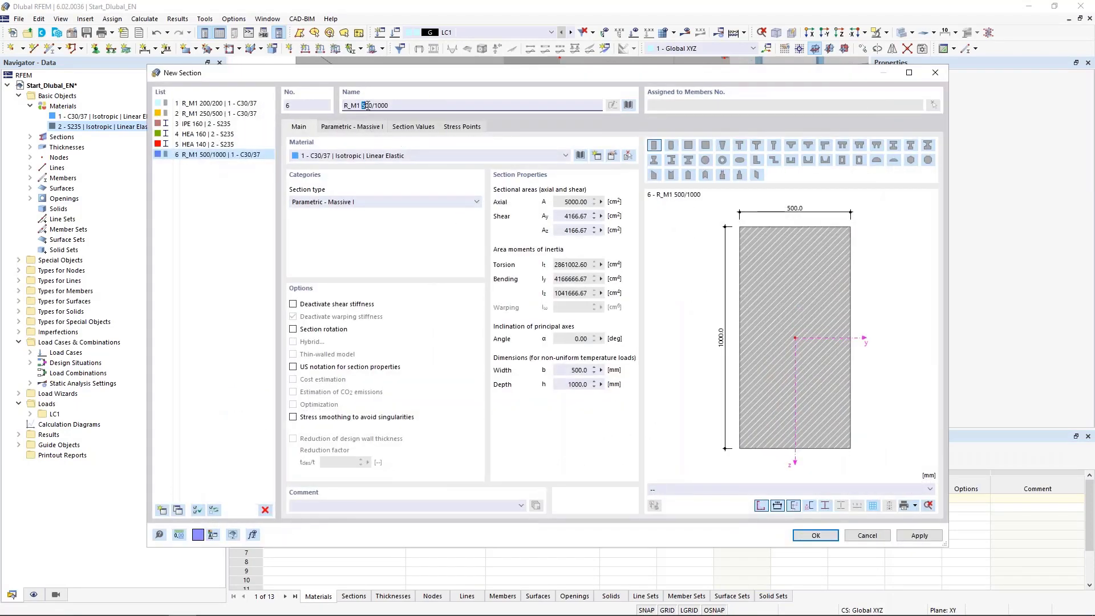
type("250")
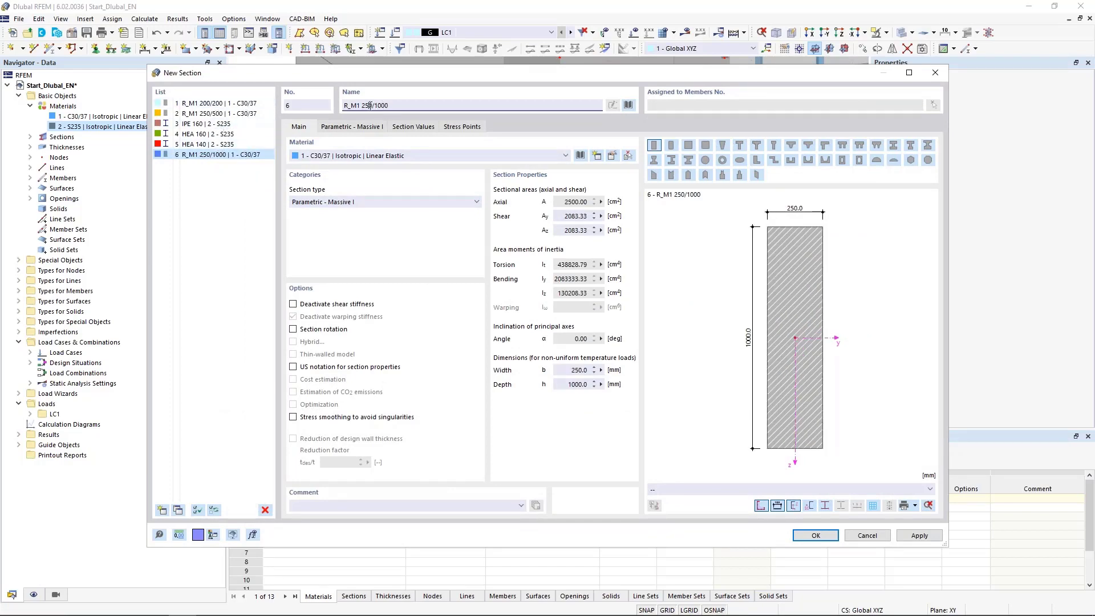
left_click_drag(375, 105, 382, 105)
type("250")
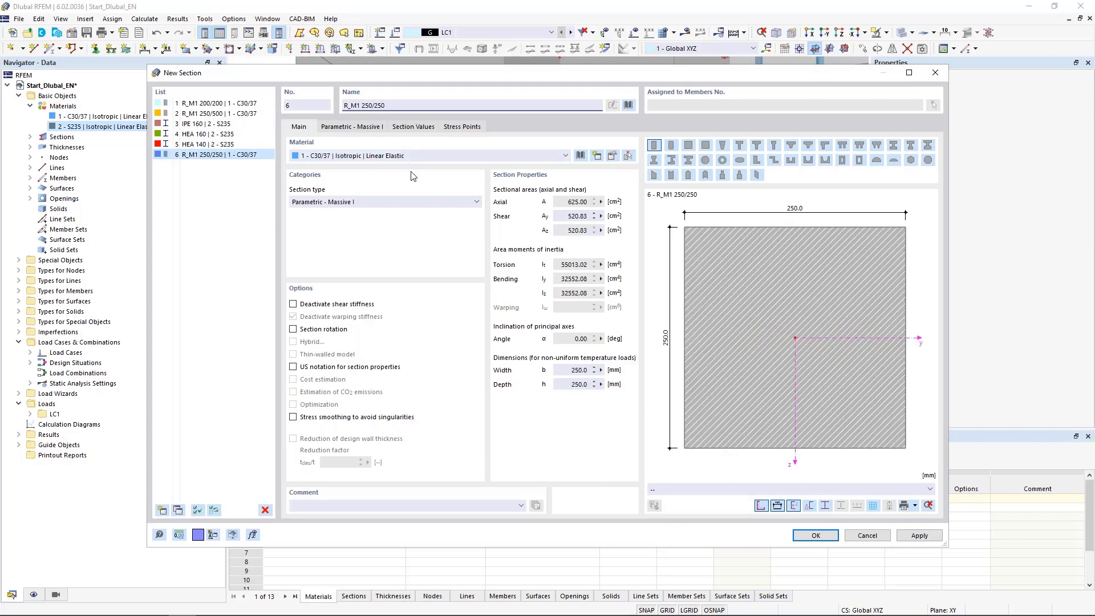
left_click(811, 540)
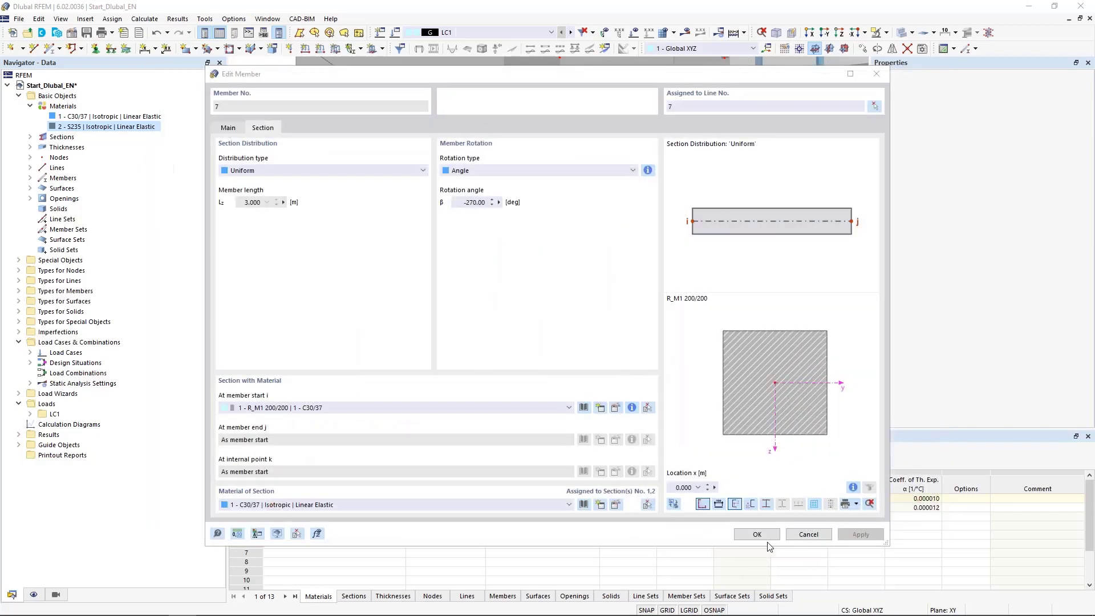
left_click(759, 535)
- Switch to Revit and display the 3D view of the building in the Hidden Line visual style
scroll(345, 378, "down", 5)
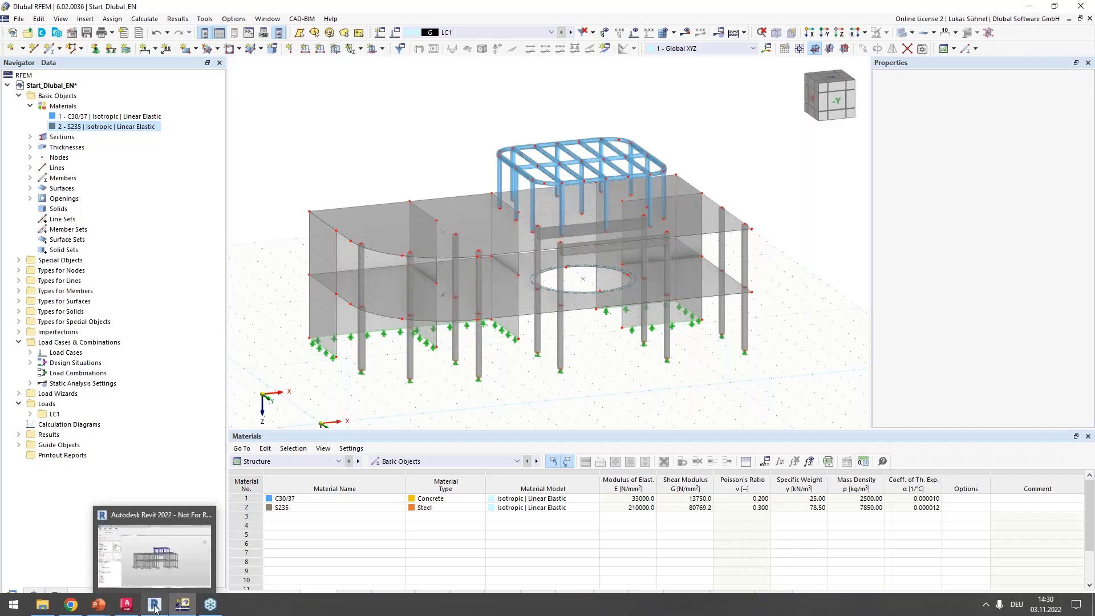
left_click(154, 606)
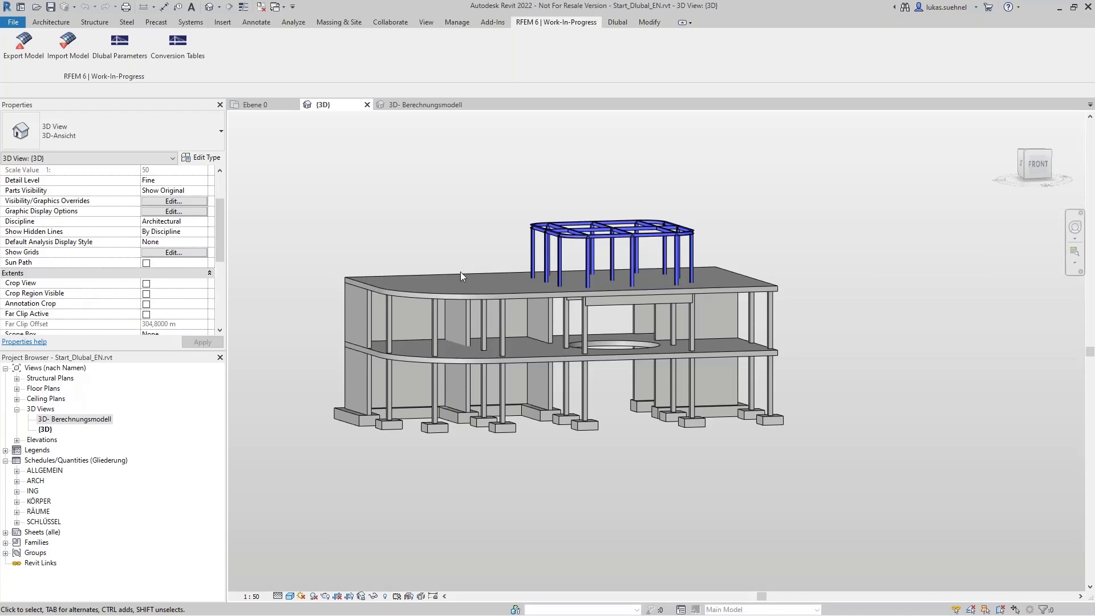
left_click(291, 596)
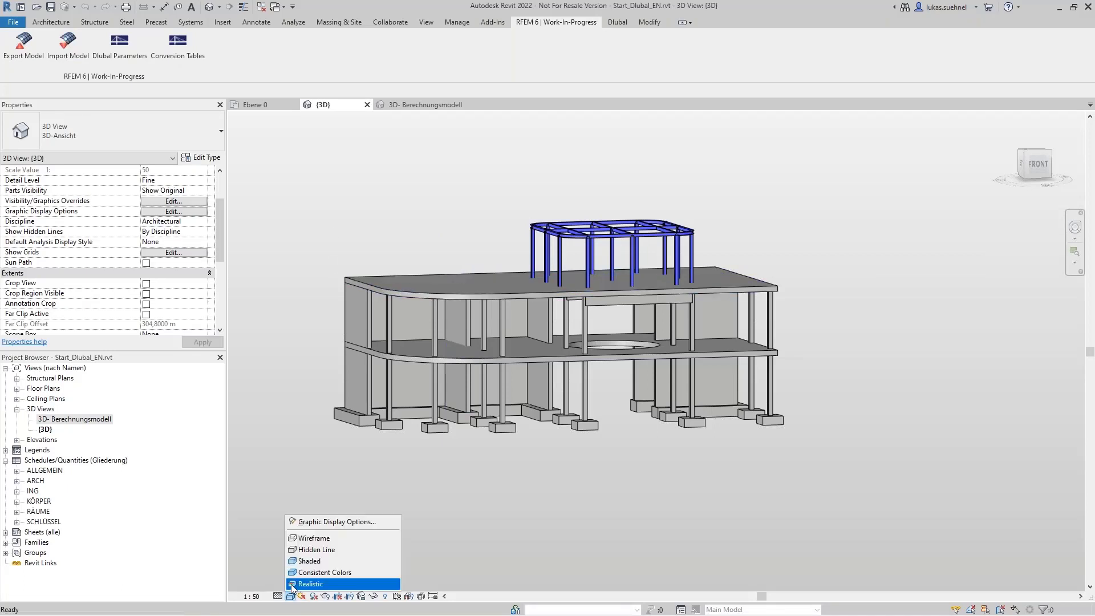
left_click(315, 556)
left_click(291, 596)
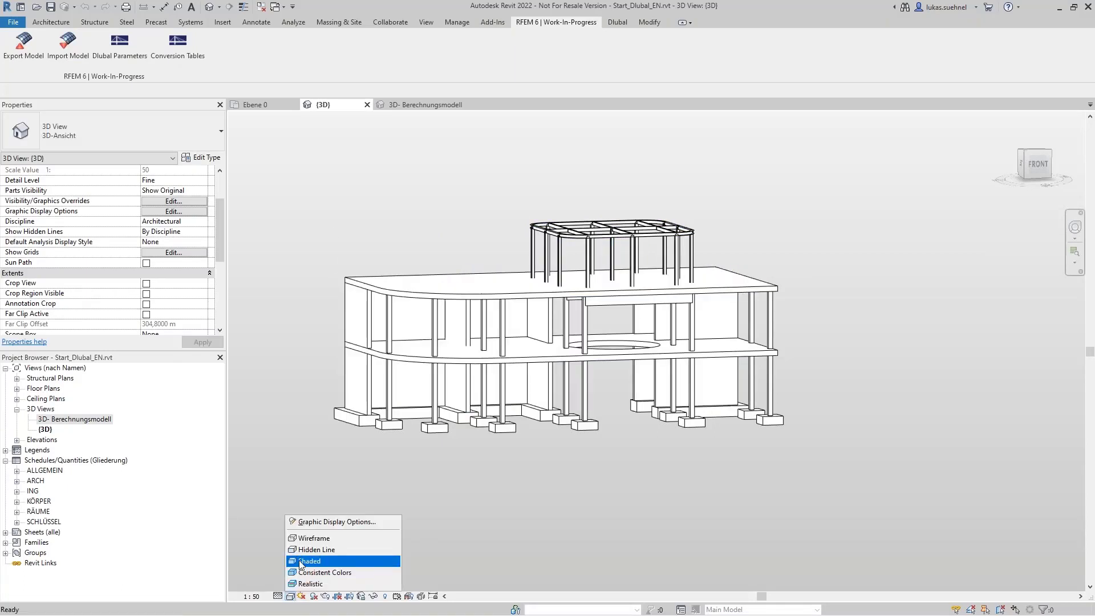
left_click(314, 556)
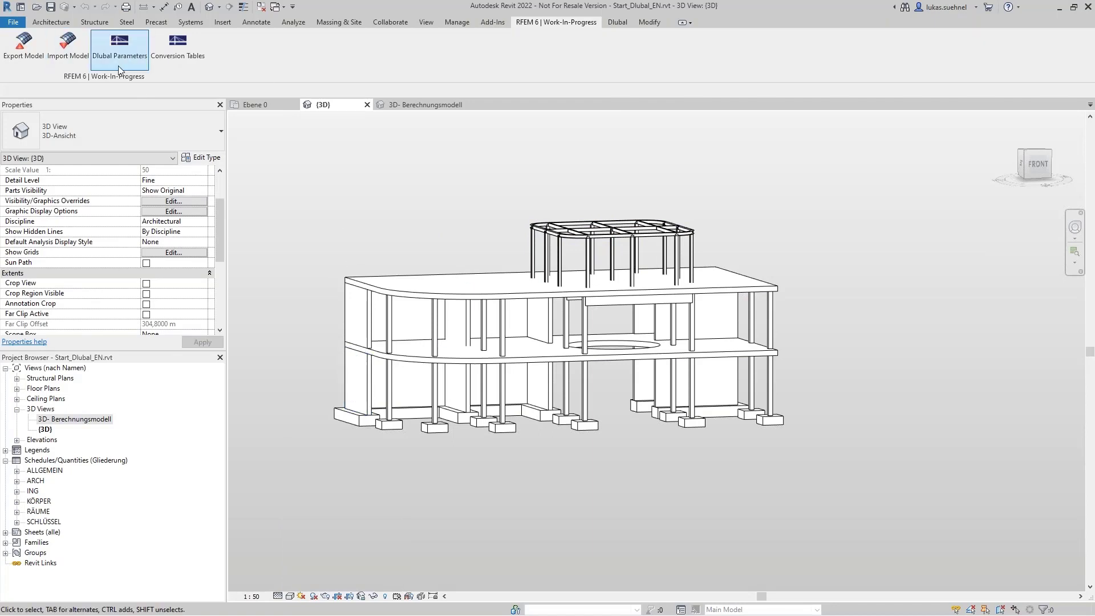
- Set up the model import from RFEM 6 to update the existing structure, and start it
left_click(72, 51)
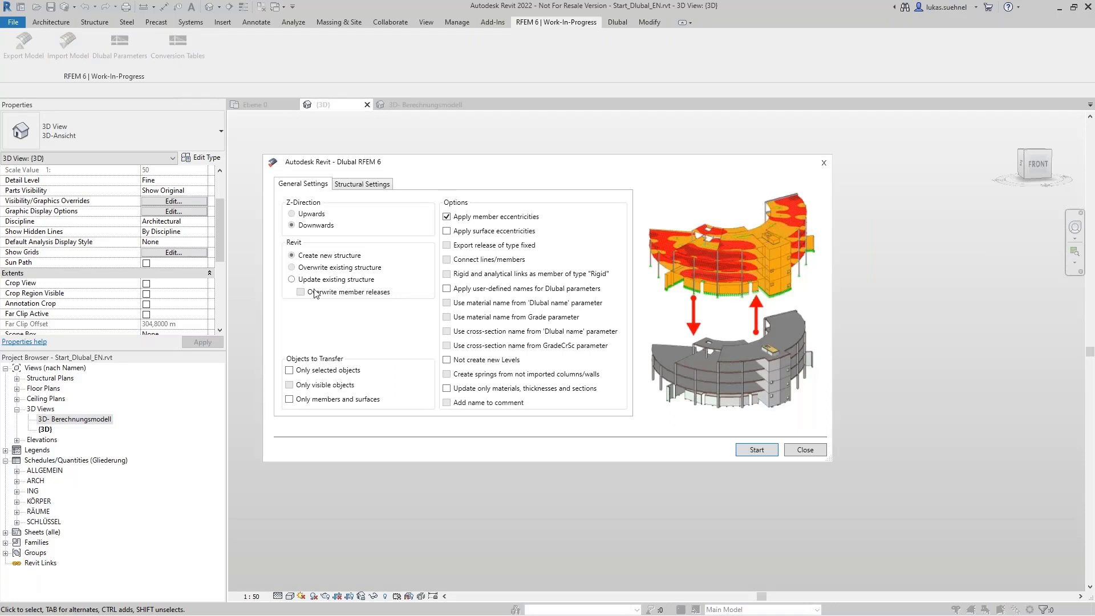
left_click(459, 217)
left_click(302, 280)
left_click(756, 450)
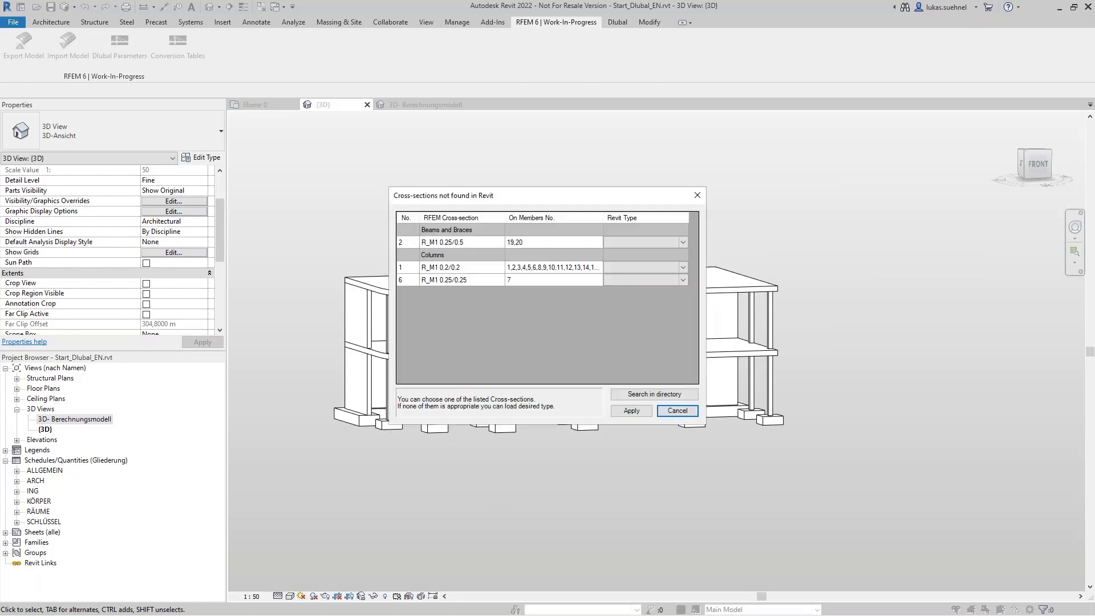
- Assign the Revit type STB 250 x 500 to the unmatched beam cross-section R_M1 0.25/0.5
left_click(685, 242)
left_click(685, 242)
scroll(650, 320, "down", 5)
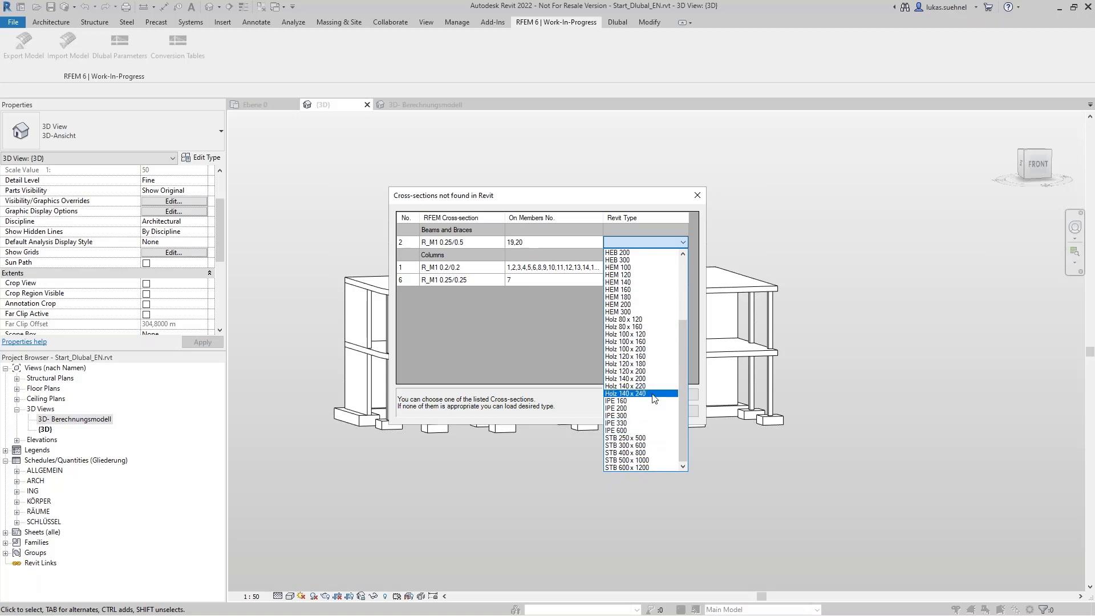
left_click(651, 438)
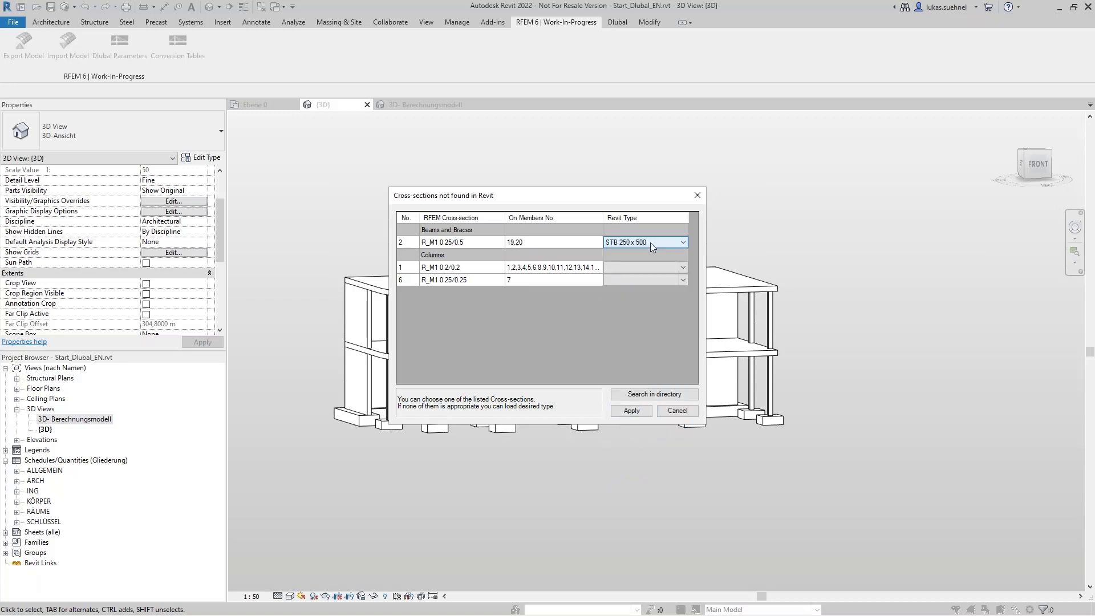
- Assign STB 200 x 200 to column section R_M1 0.2/0.2 and STB 250 x 250 to R_M1 0.25/0.25, and apply the assignments
left_click(662, 279)
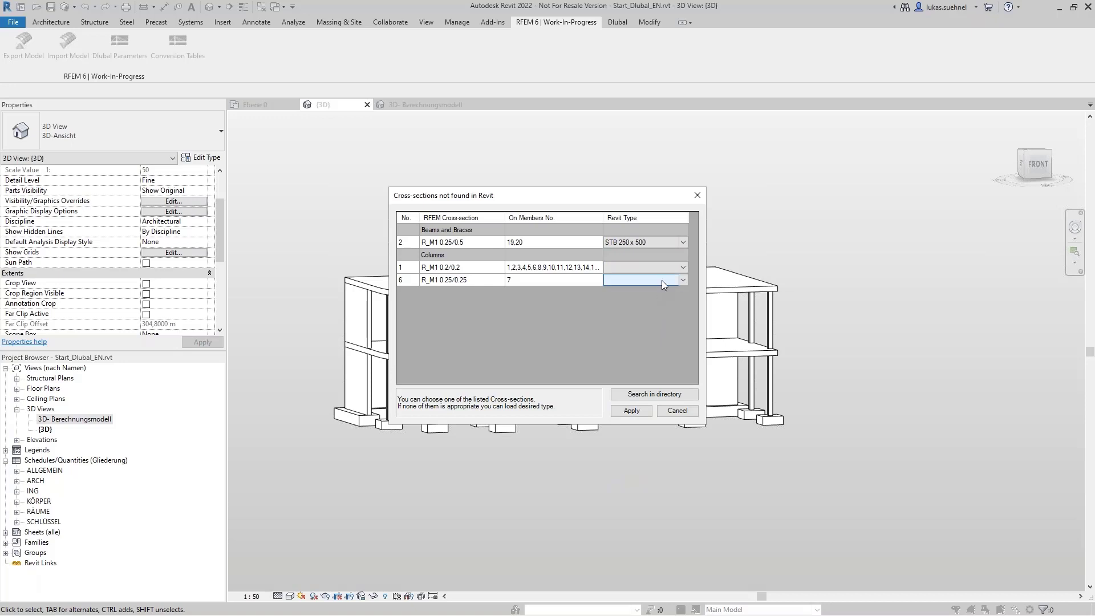
left_click(683, 267)
scroll(650, 399, "down", 5)
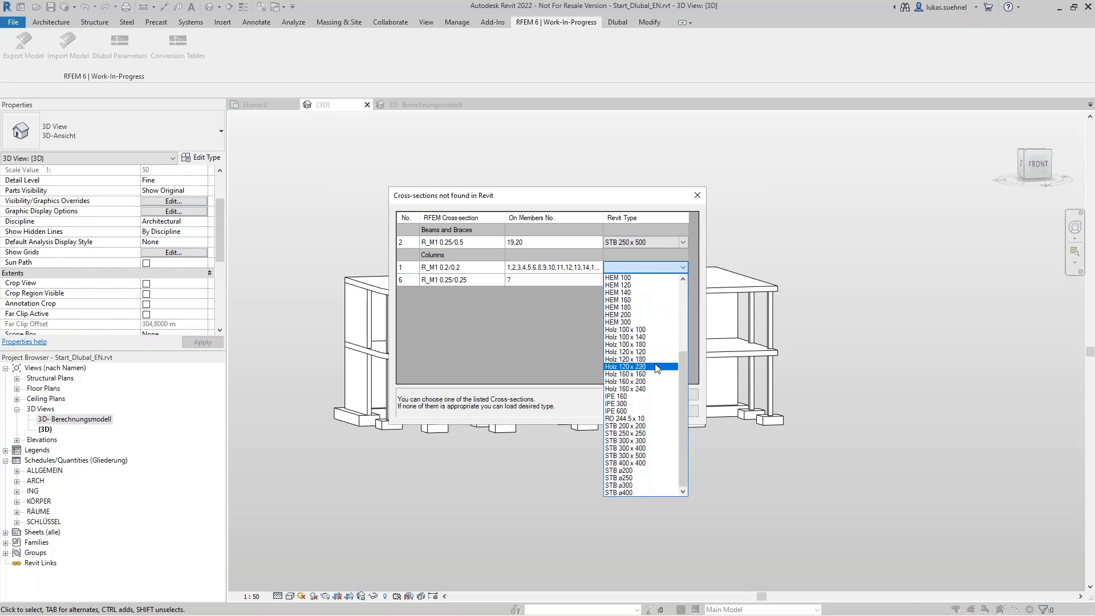
left_click(651, 427)
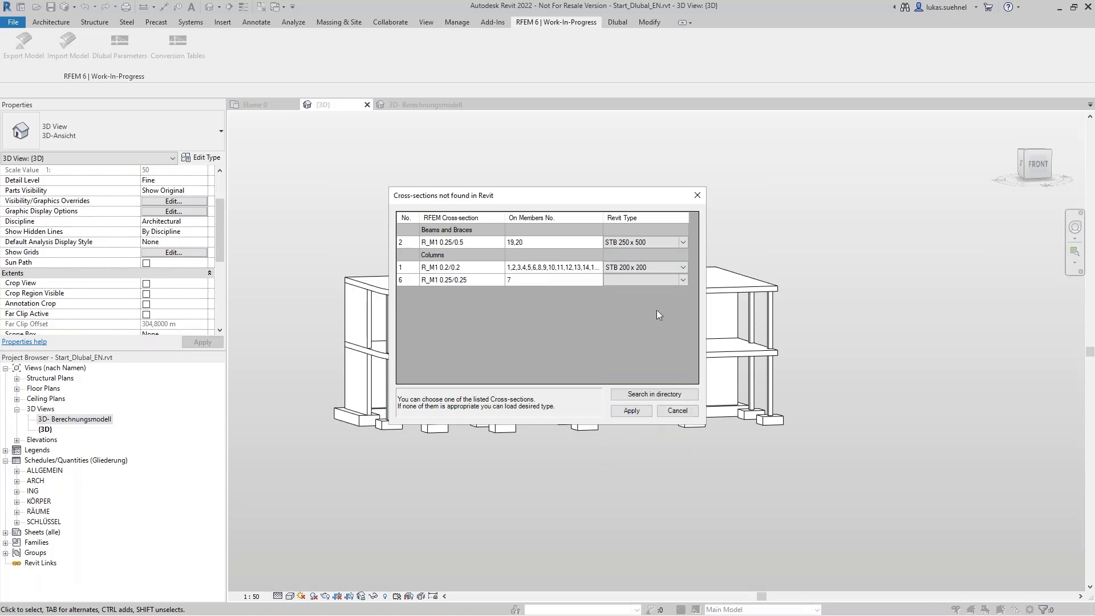
left_click(683, 279)
scroll(664, 411, "down", 5)
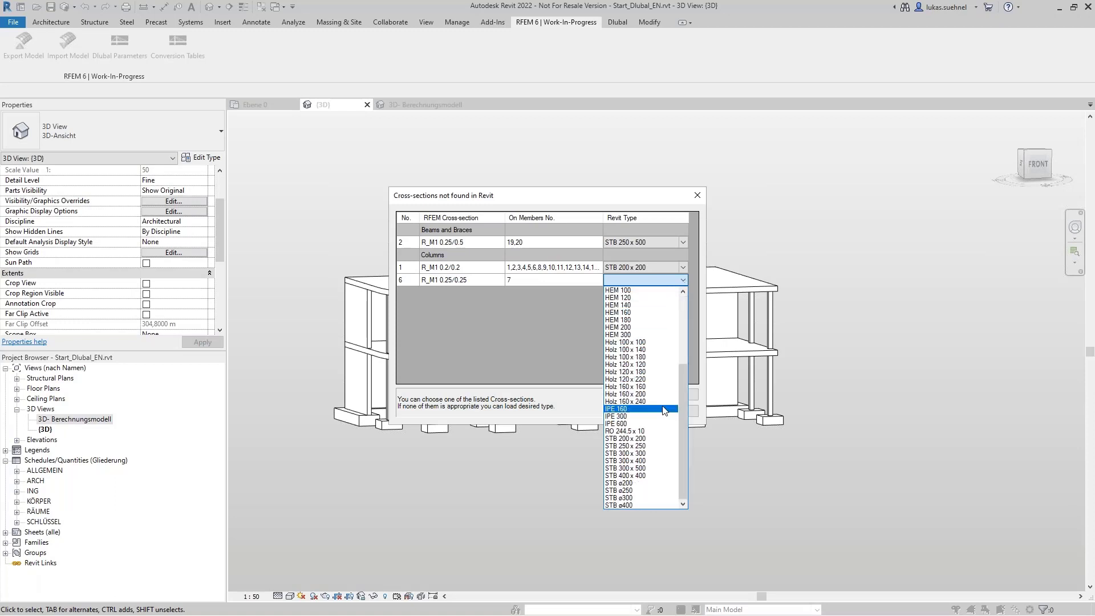
left_click(643, 446)
left_click(631, 410)
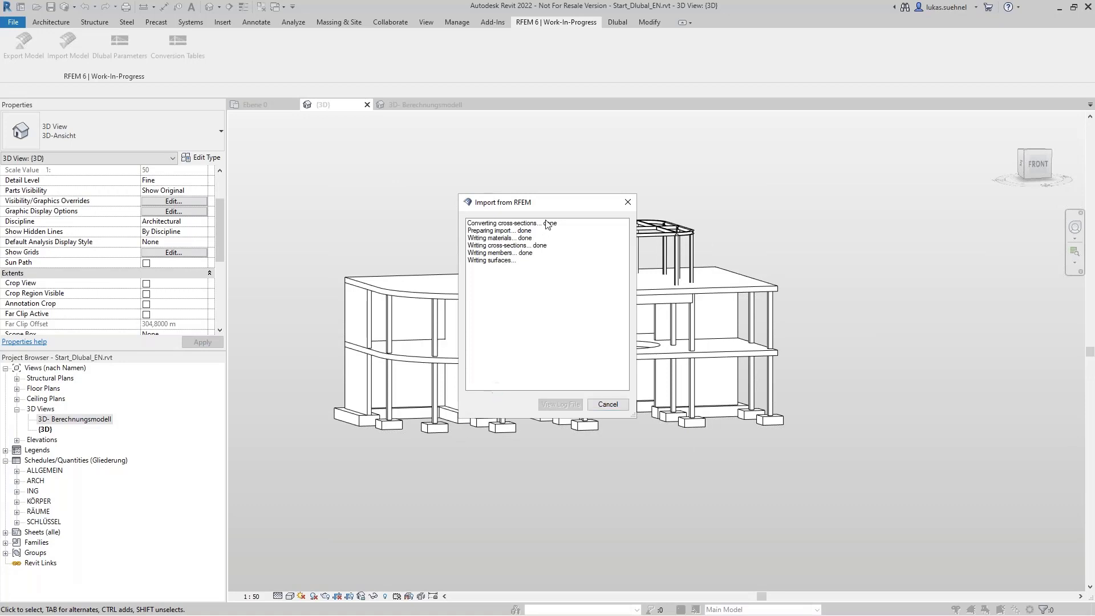
- Move the import report aside and close it, and examine the updated beams of the steel roof frame
left_click_drag(551, 207, 750, 237)
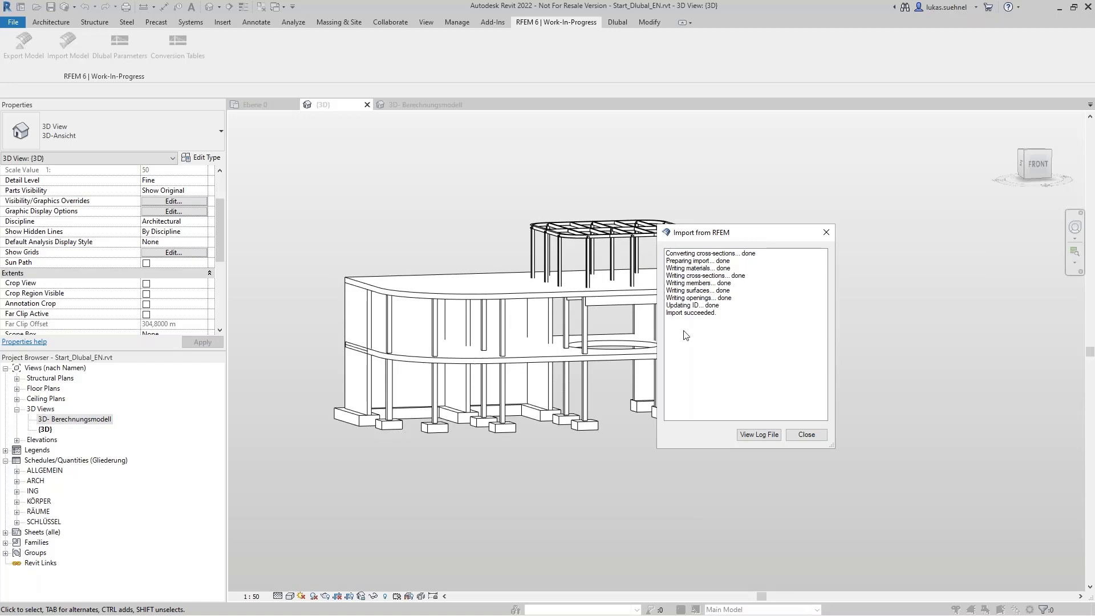
left_click(806, 434)
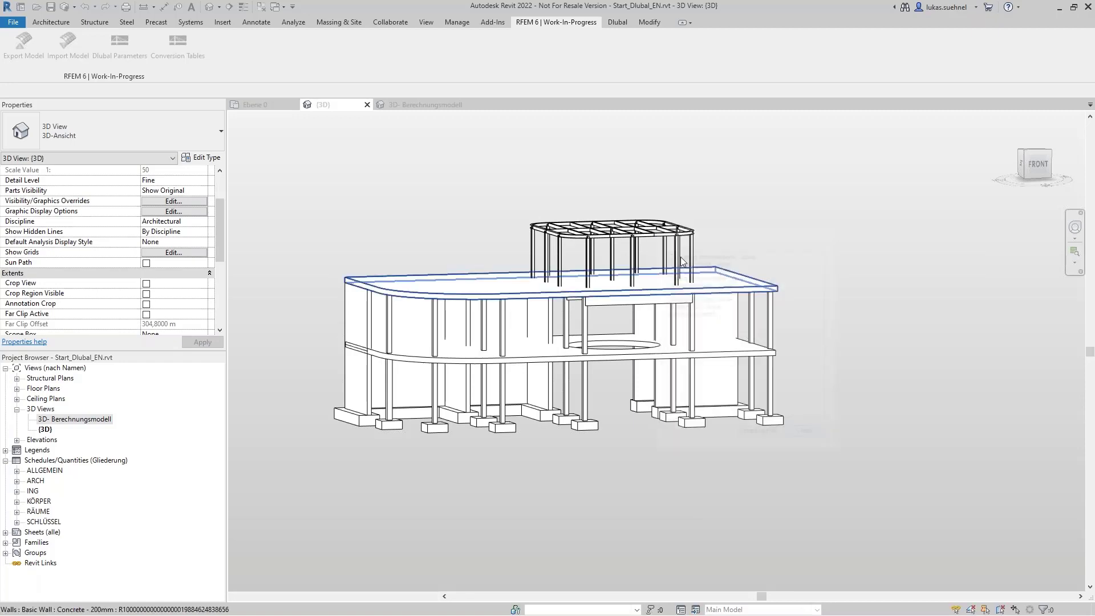
scroll(611, 206, "up", 3)
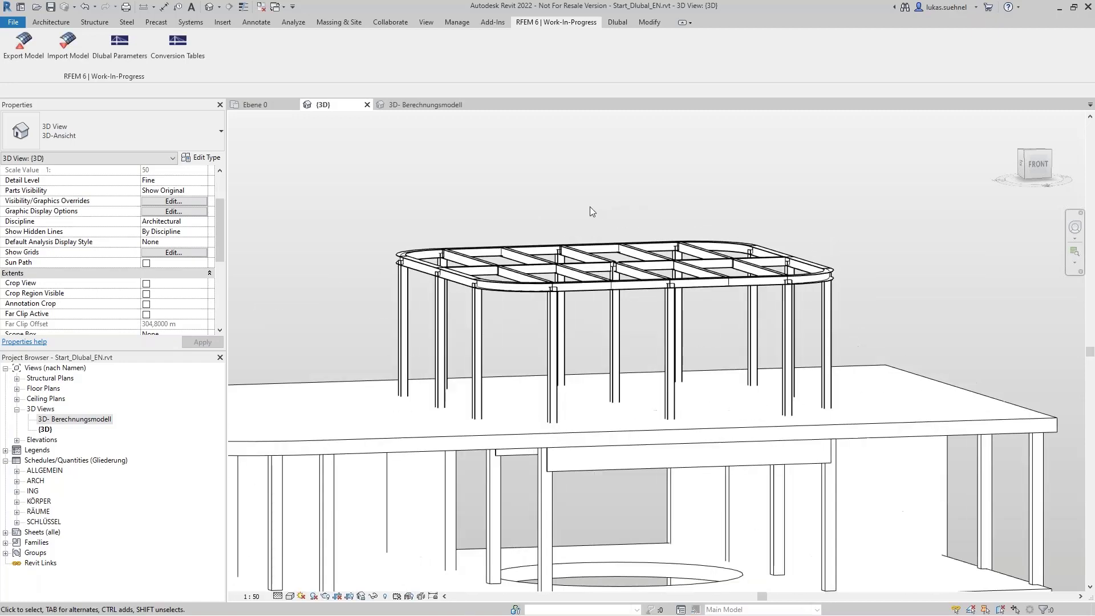
middle_click_drag(569, 211, 576, 260, "shift")
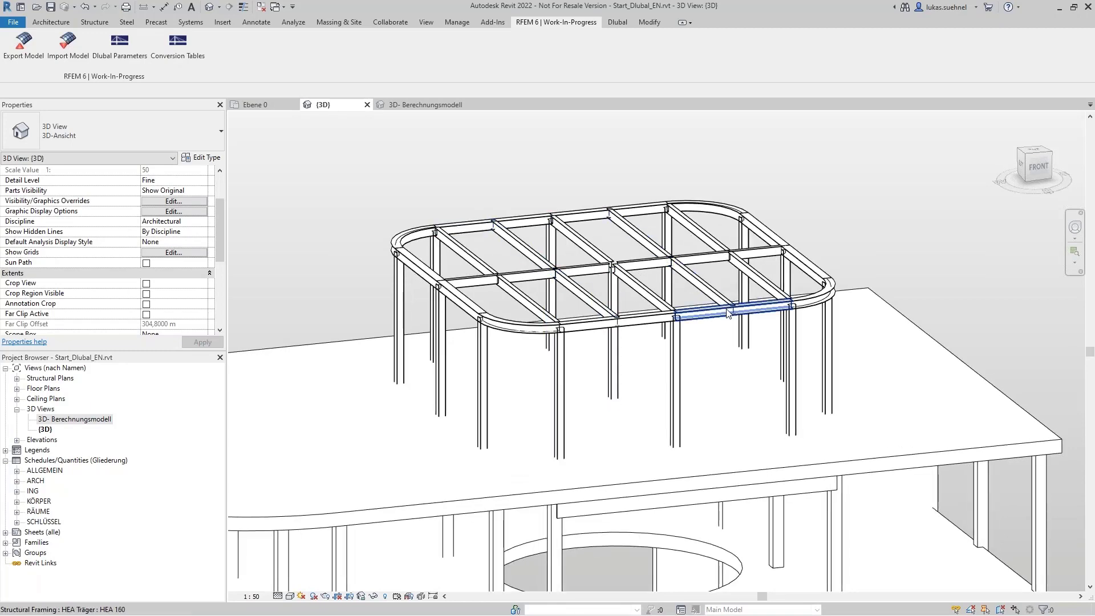
scroll(785, 184, "down", 3)
scroll(780, 180, "down", 2)
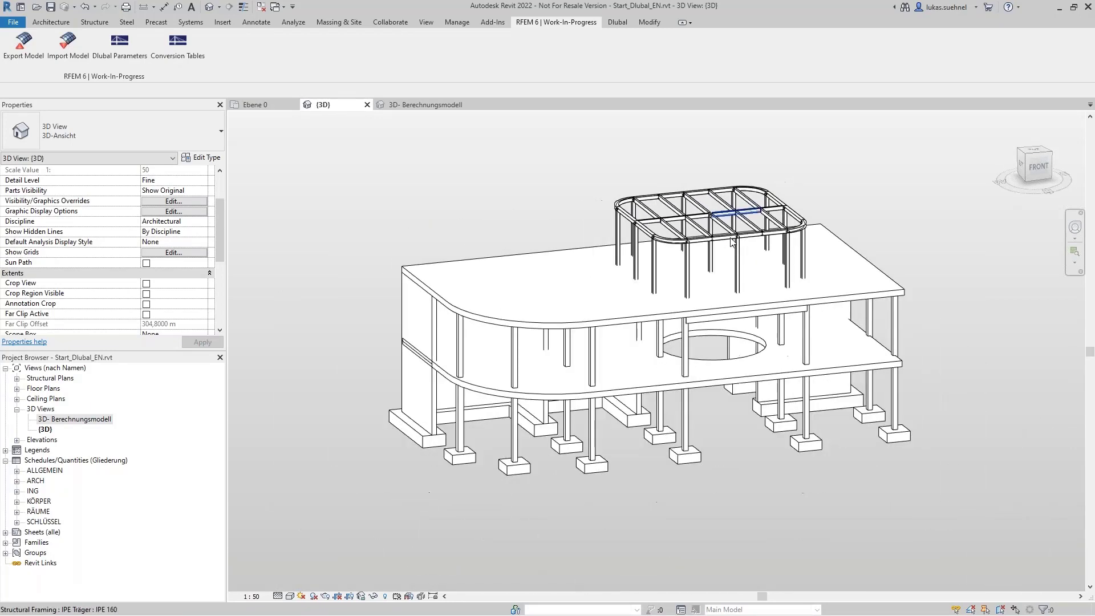
- Check the family type of the ground-floor column near the curved slab corner, and clear the selection
middle_click_drag(481, 456, 473, 434, "shift")
left_click(474, 434)
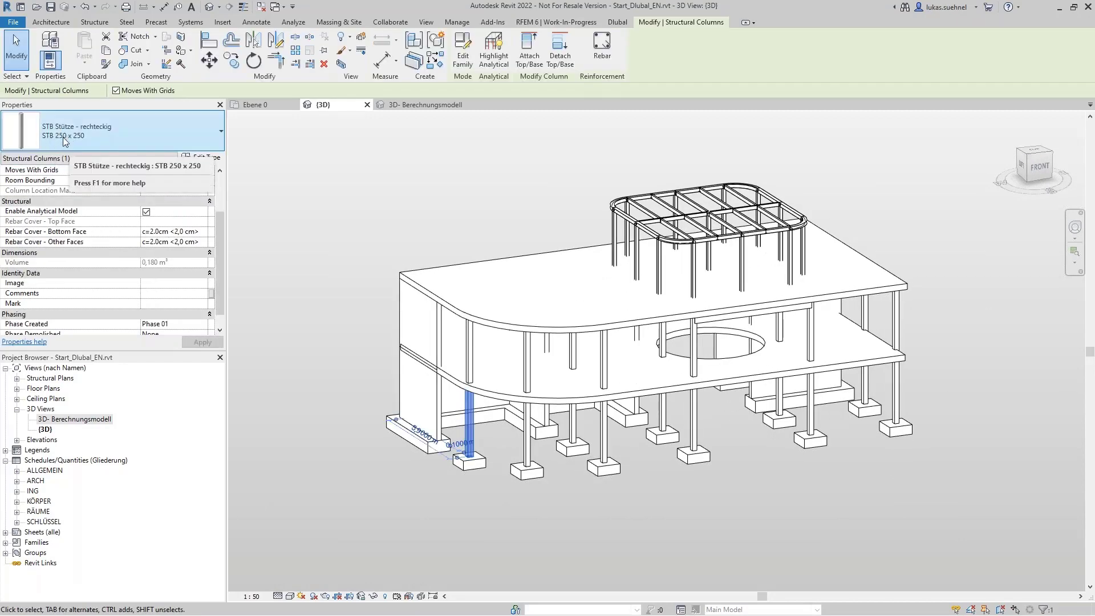
left_click(340, 303)
- Delete all building elements in the 3D view, including slabs, walls, columns, foundations and the steel roof frame
middle_click_drag(365, 313, 313, 321, "shift")
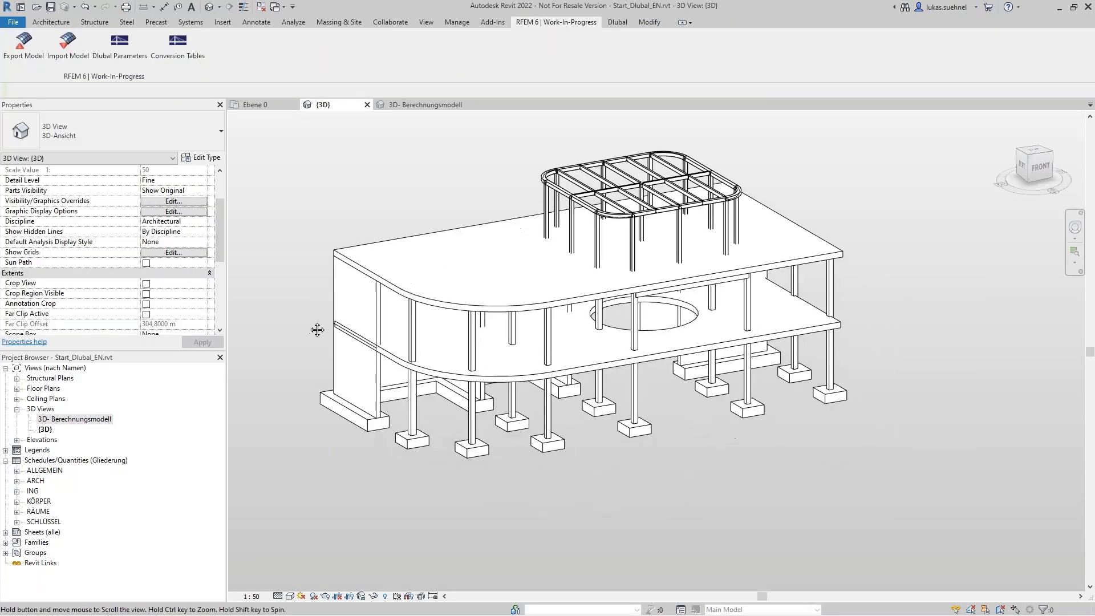
middle_click_drag(310, 229, 317, 292)
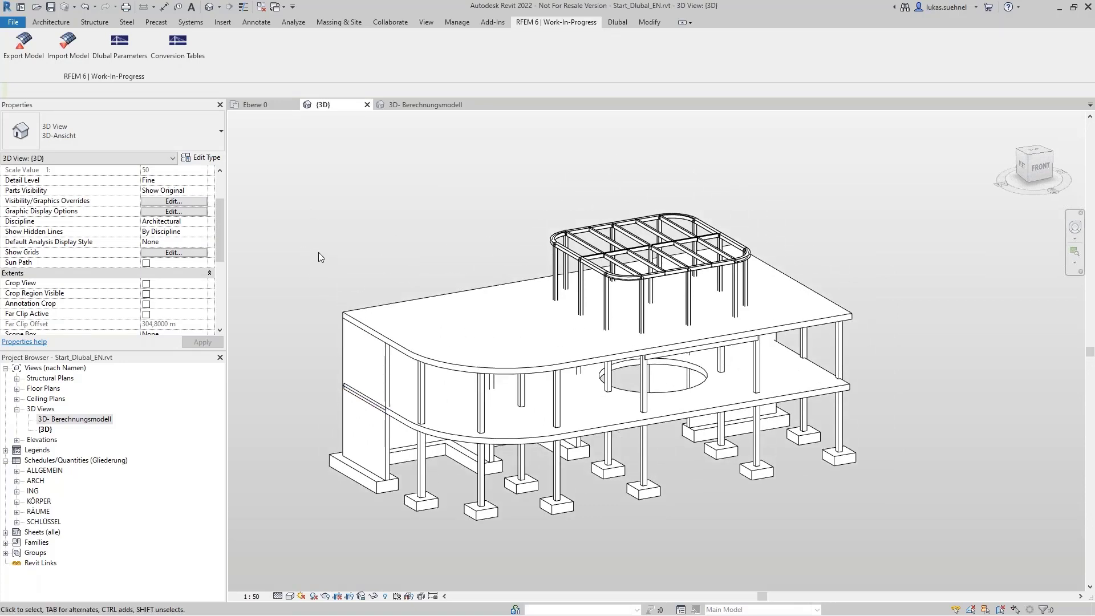
scroll(318, 252, "down", 3)
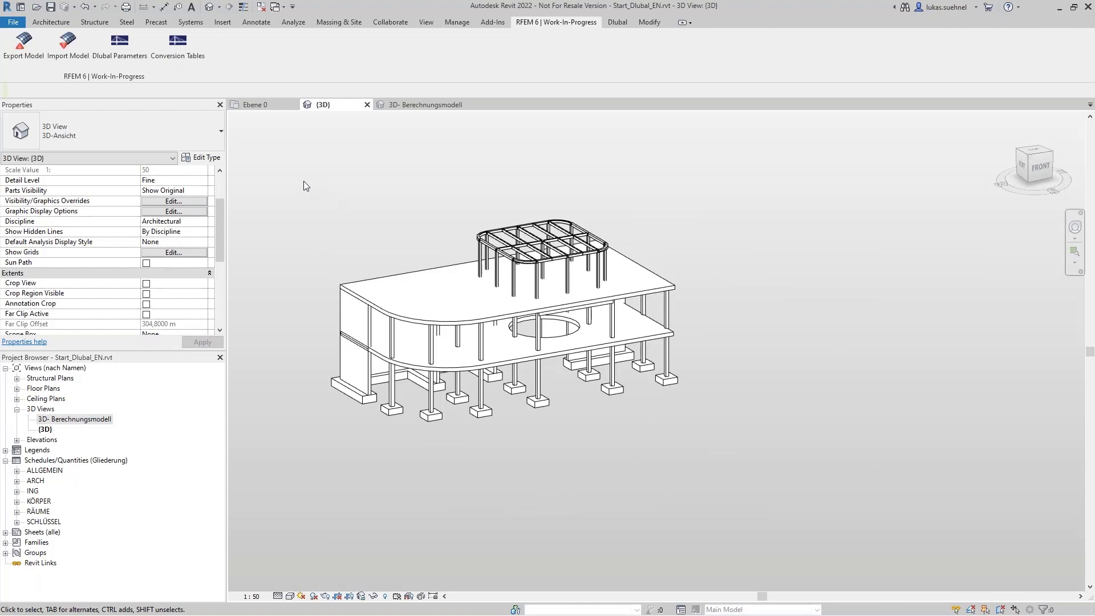
left_click_drag(304, 180, 700, 442)
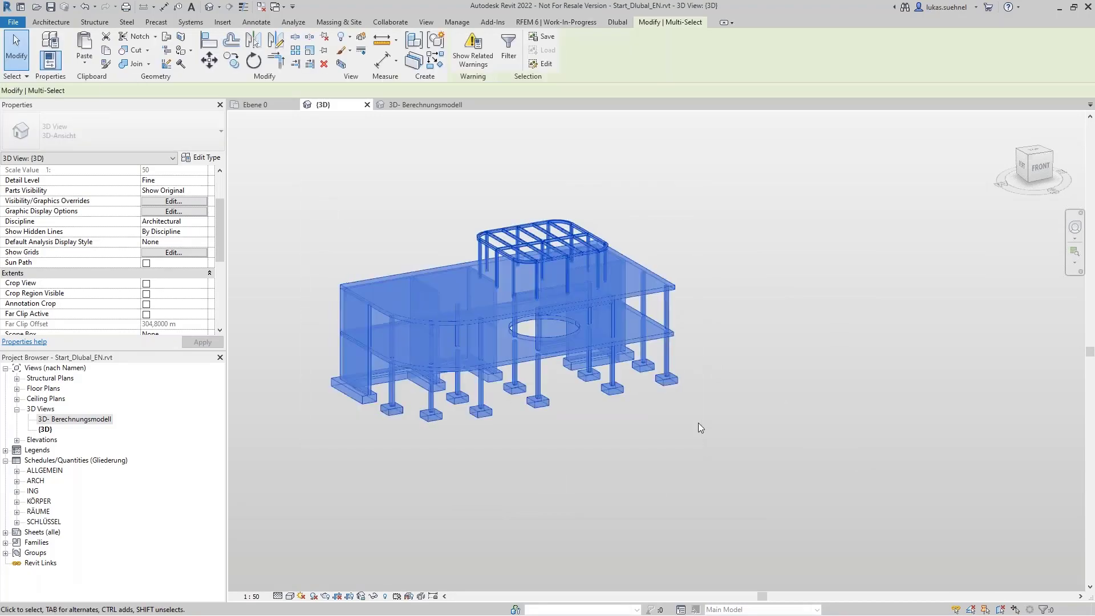
key("Delete")
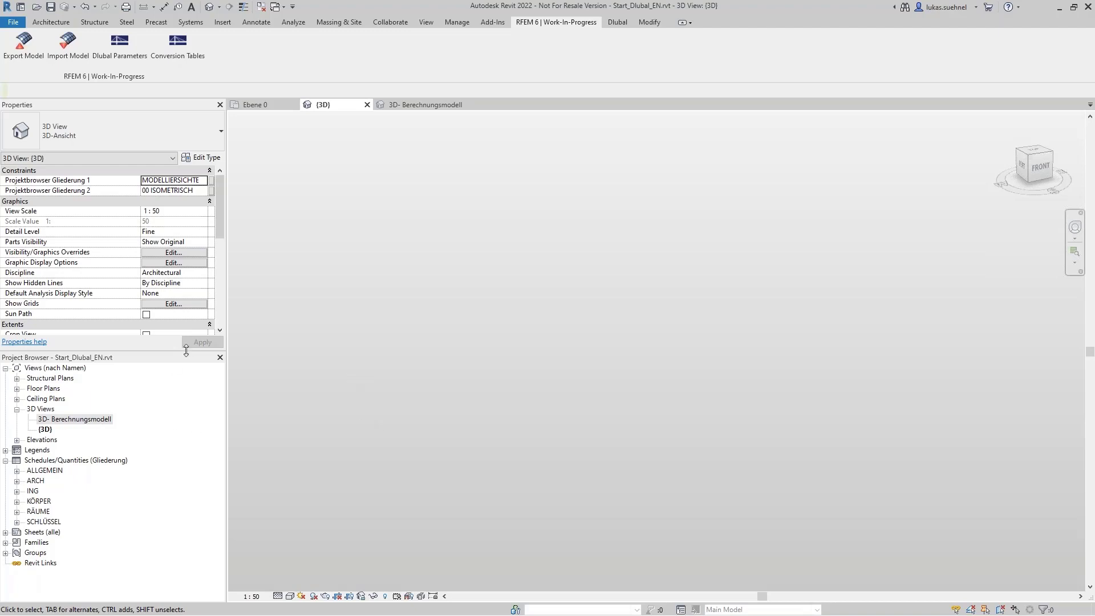
- Import the RFEM model with Update existing structure, and assign Revit type STB 250 x 500 to beam cross-section R_M1 0.25/0.5
left_click(68, 45)
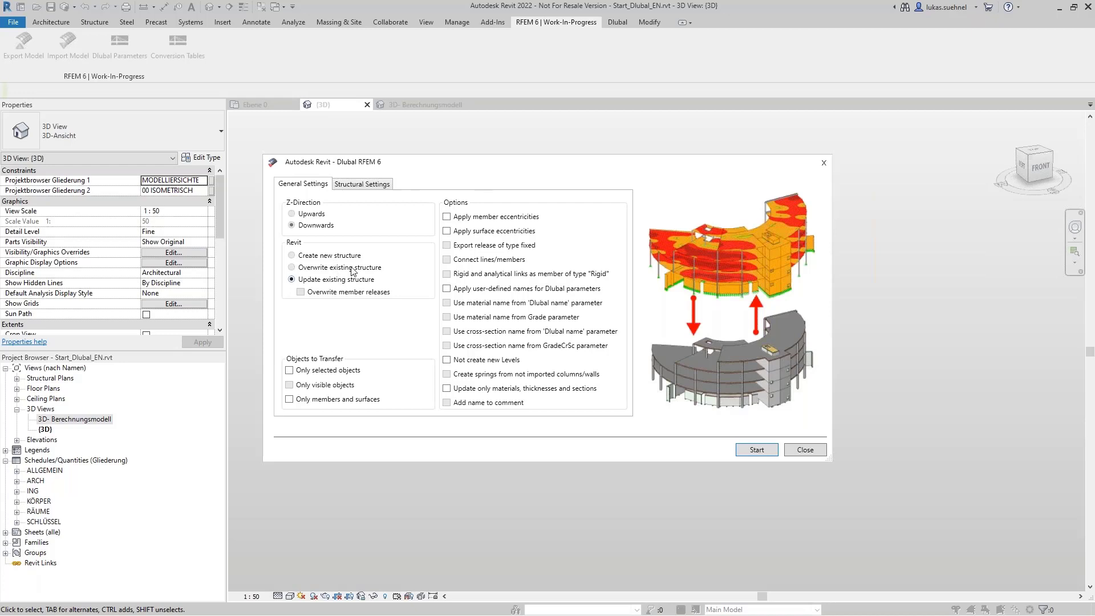
left_click(757, 452)
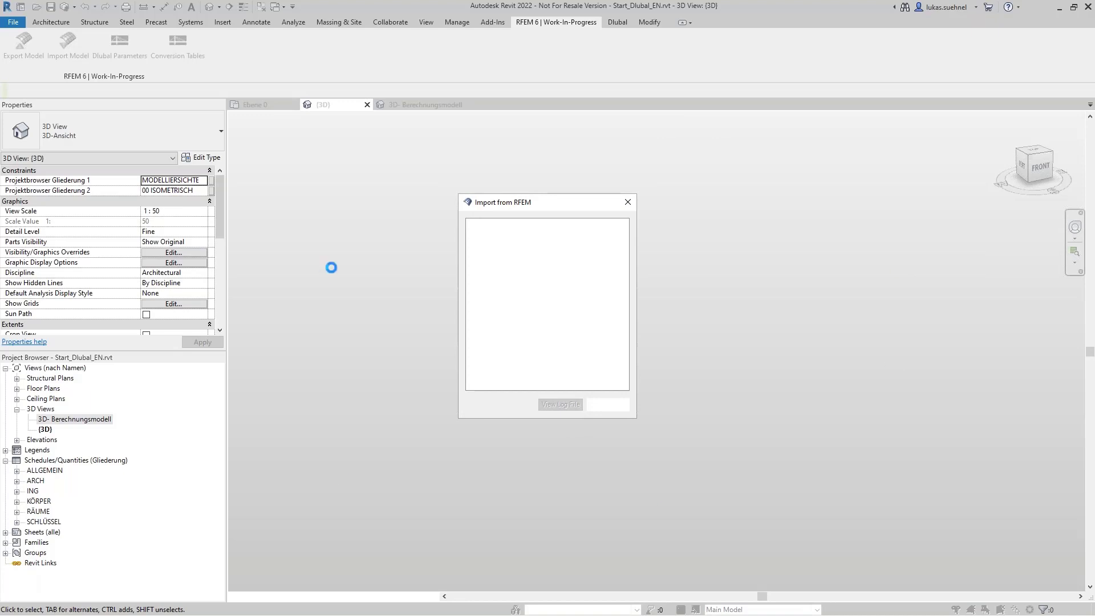
left_click(684, 242)
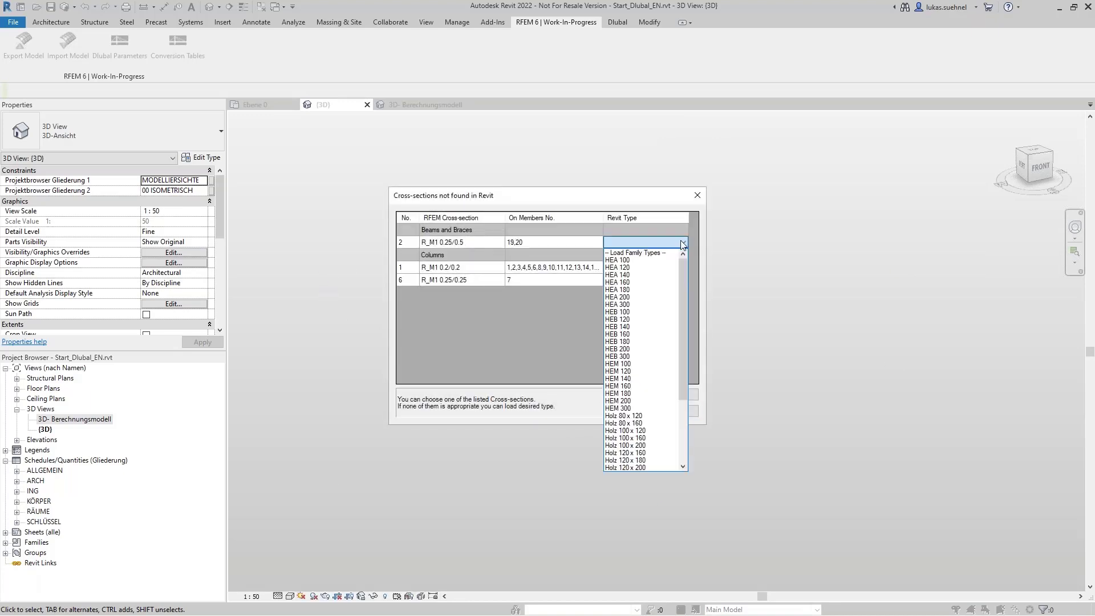
scroll(646, 439, "down", 4)
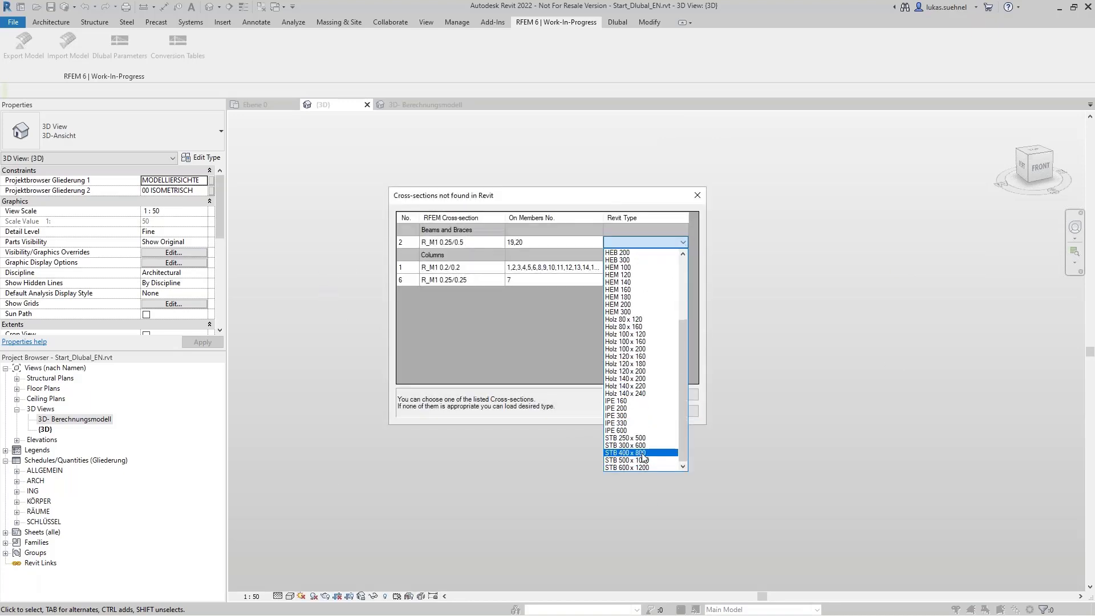
left_click(645, 438)
- Match column section R_M1 0.2/0.2 to STB 200 x 200 and R_M1 0.25/0.25 to STB 250 x 250, and apply the matches
left_click(658, 266)
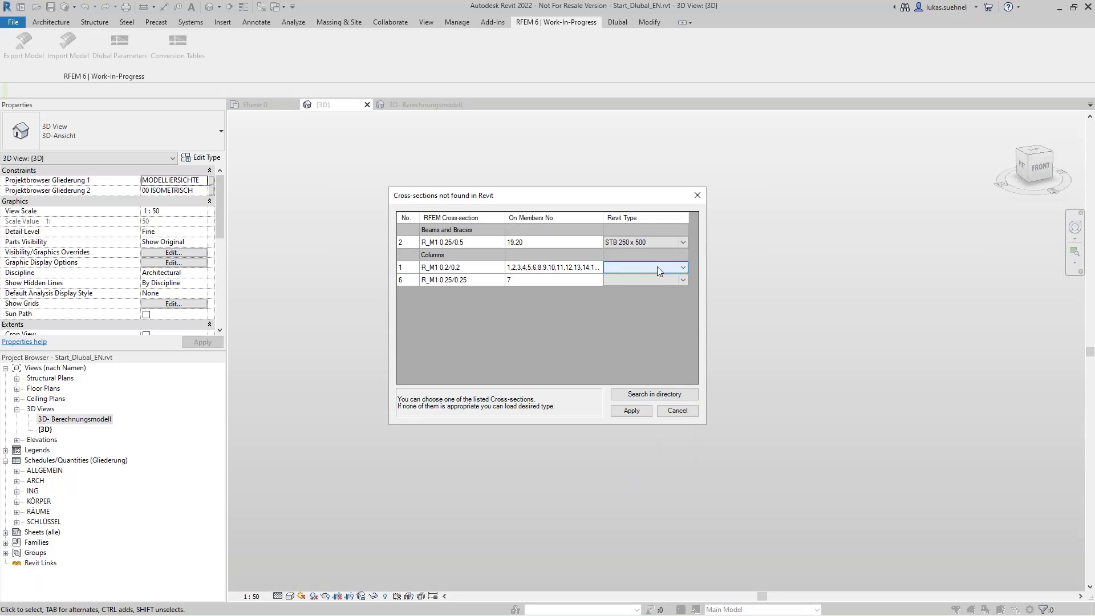
left_click(683, 268)
scroll(644, 371, "down", 6)
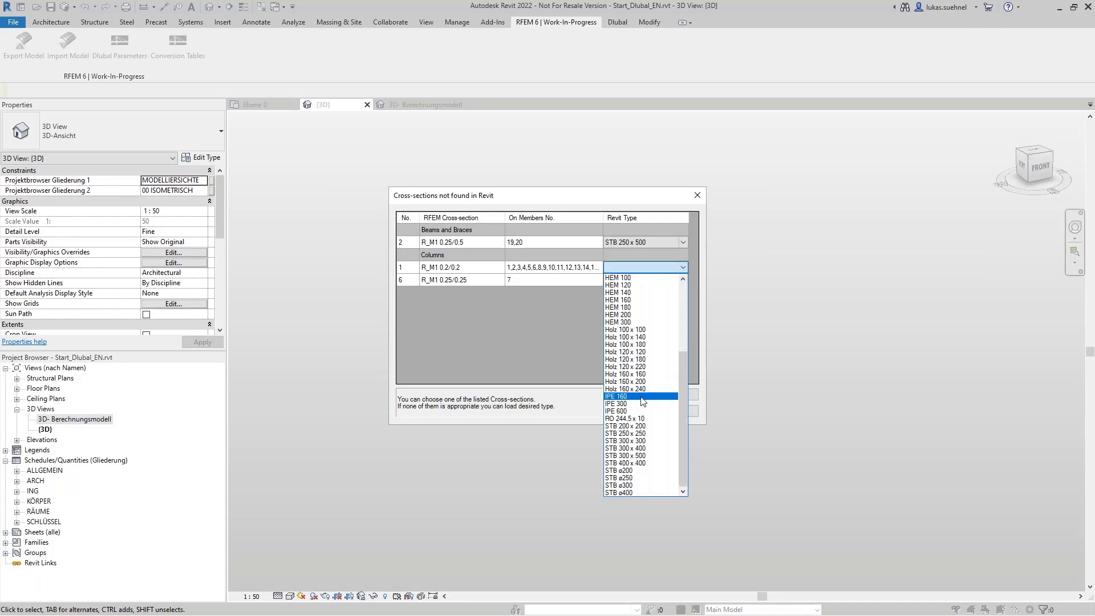
left_click(639, 426)
left_click(680, 282)
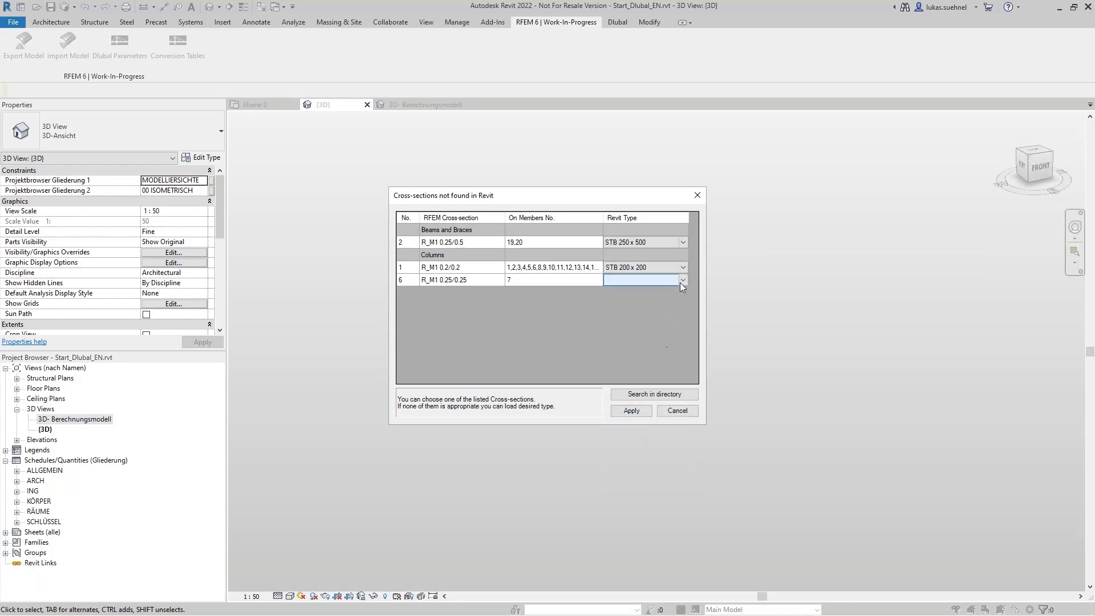
left_click(682, 280)
left_click(645, 446)
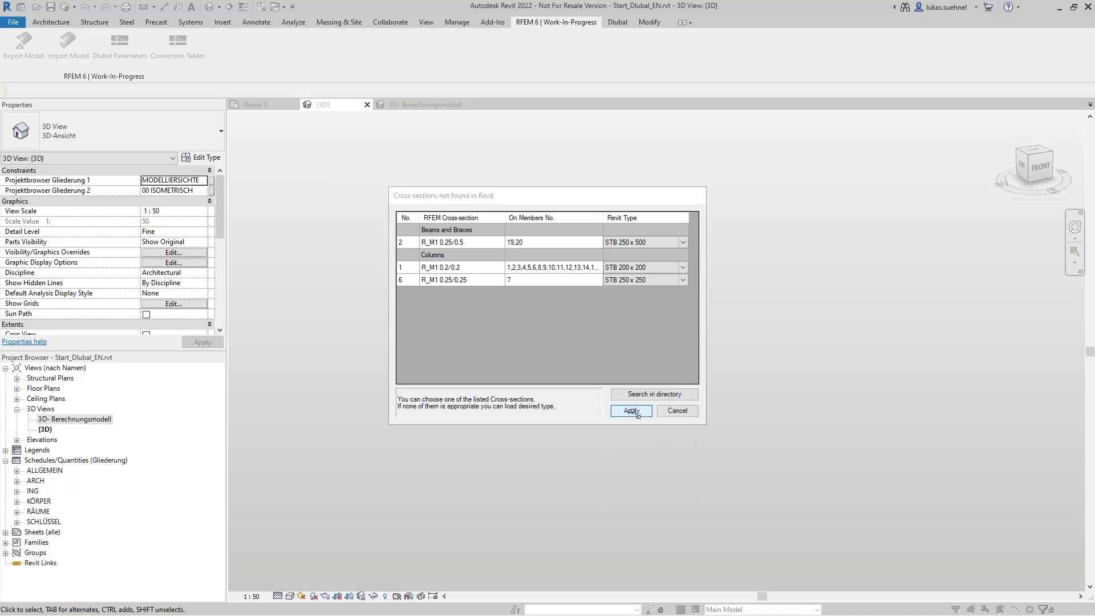
left_click(632, 411)
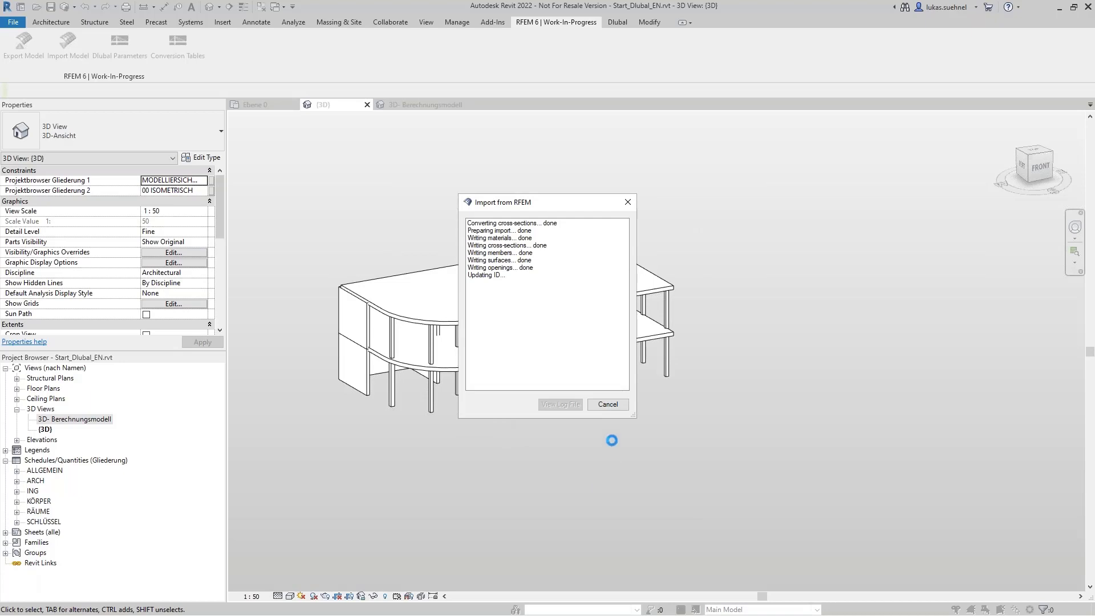
- Close the import report and examine the building imported from RFEM in the 3D view
left_click(615, 408)
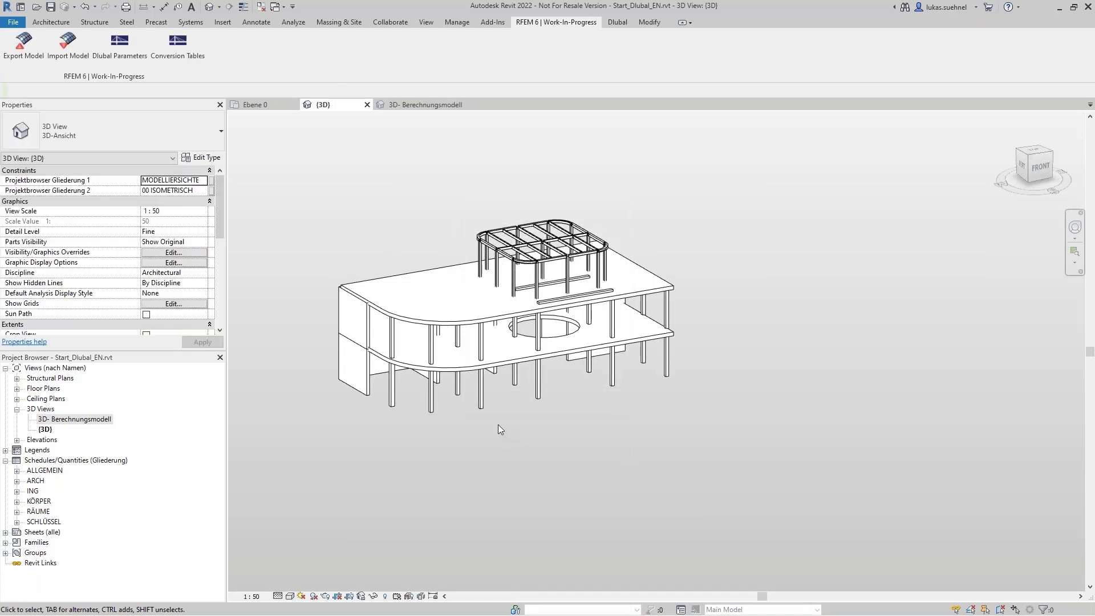
middle_click_drag(447, 465, 464, 479)
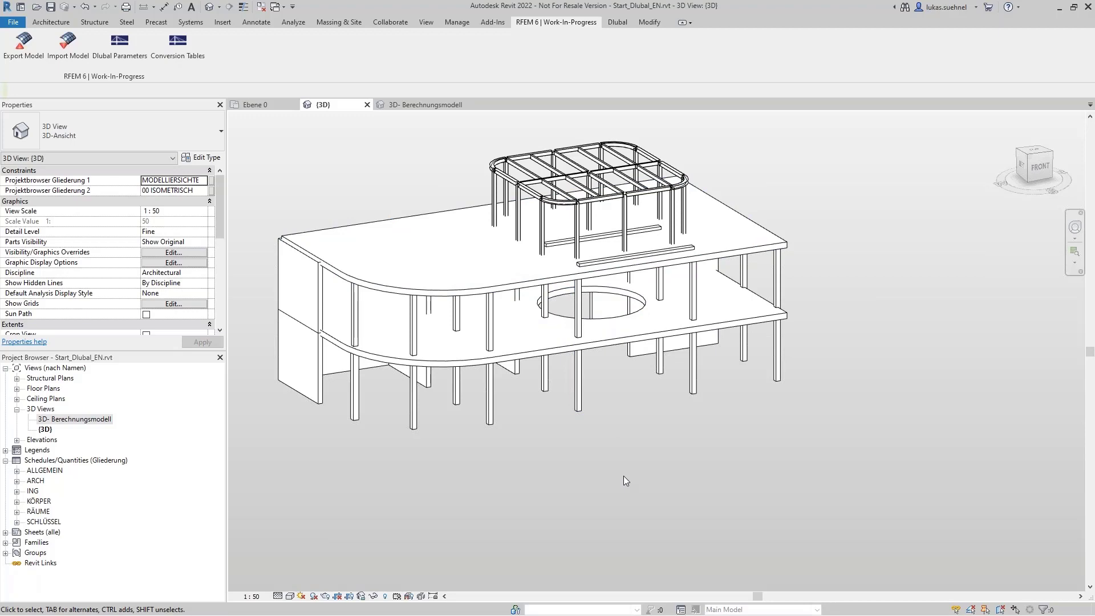
middle_click_drag(621, 474, 633, 439, "shift")
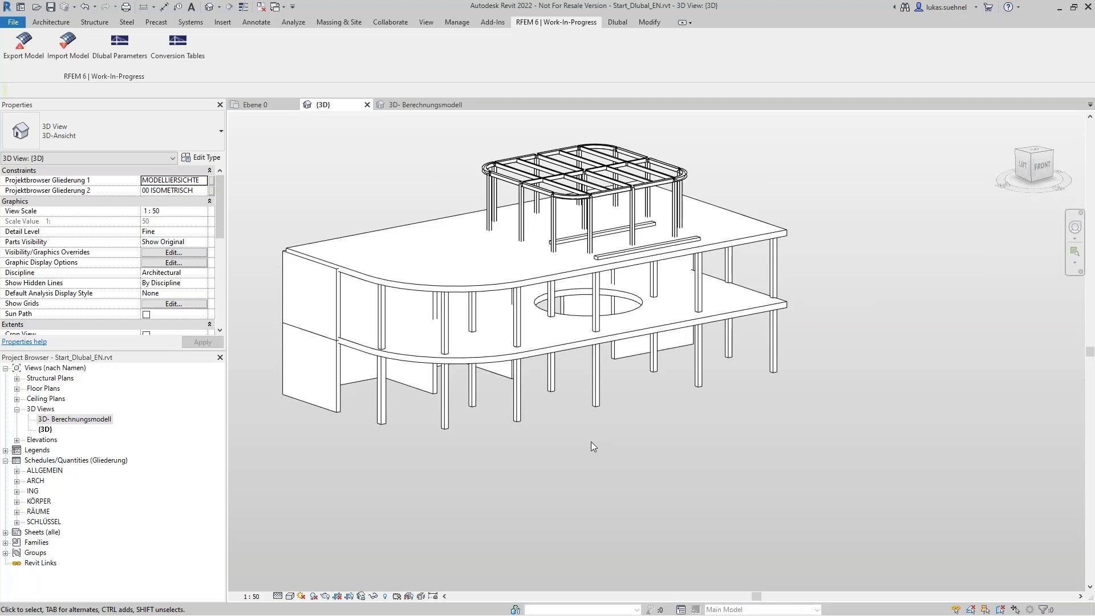
middle_click_drag(365, 228, 376, 234)
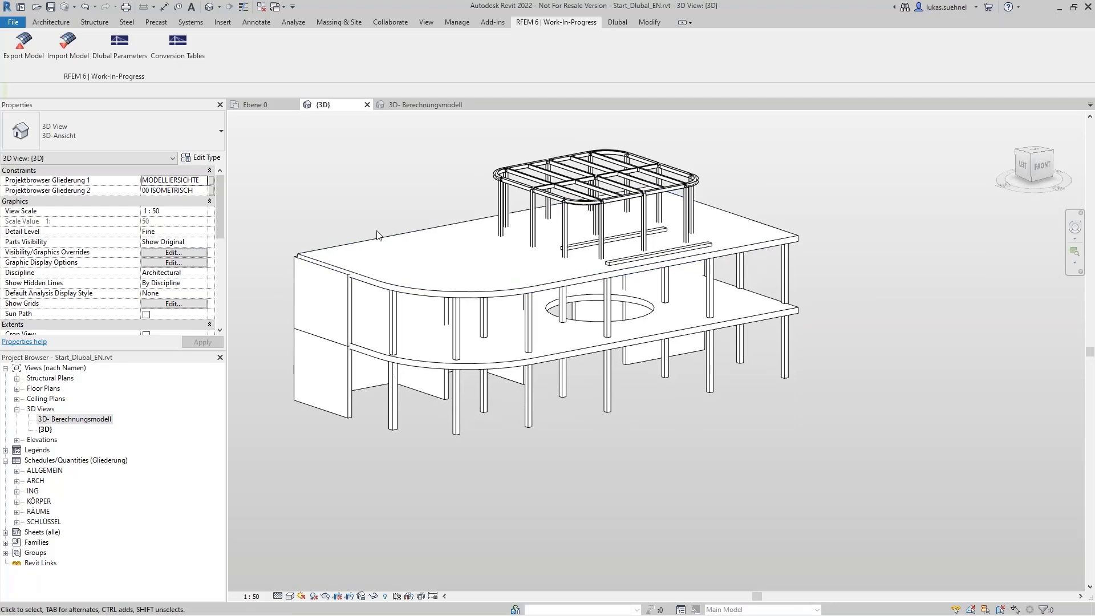
middle_click_drag(352, 183, 413, 231)
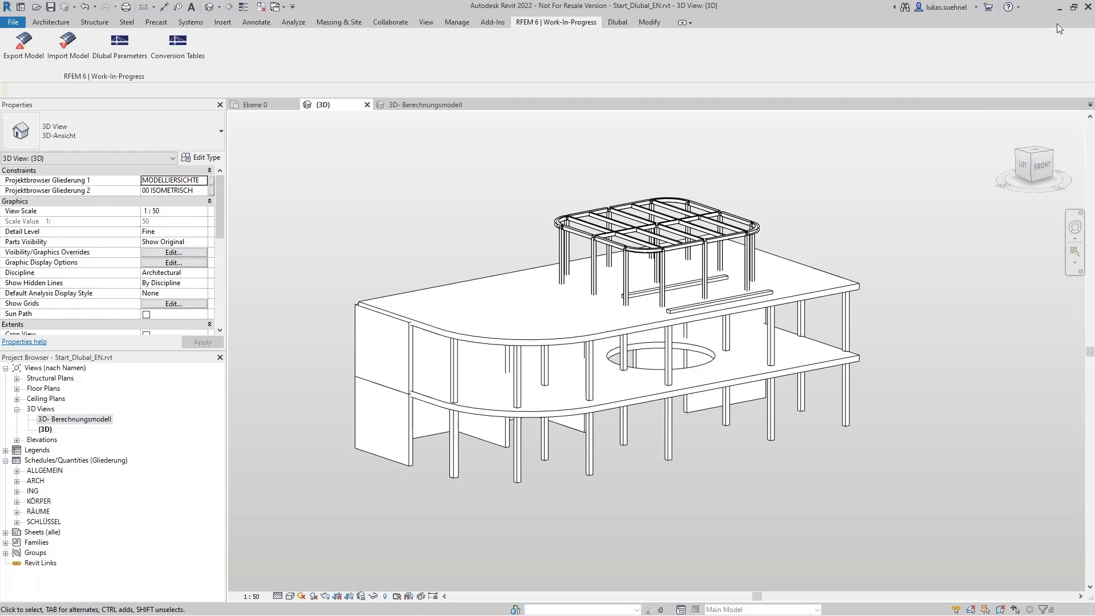
- Switch to the PowerPoint presentation and advance to the IFC general information slide
key("super")
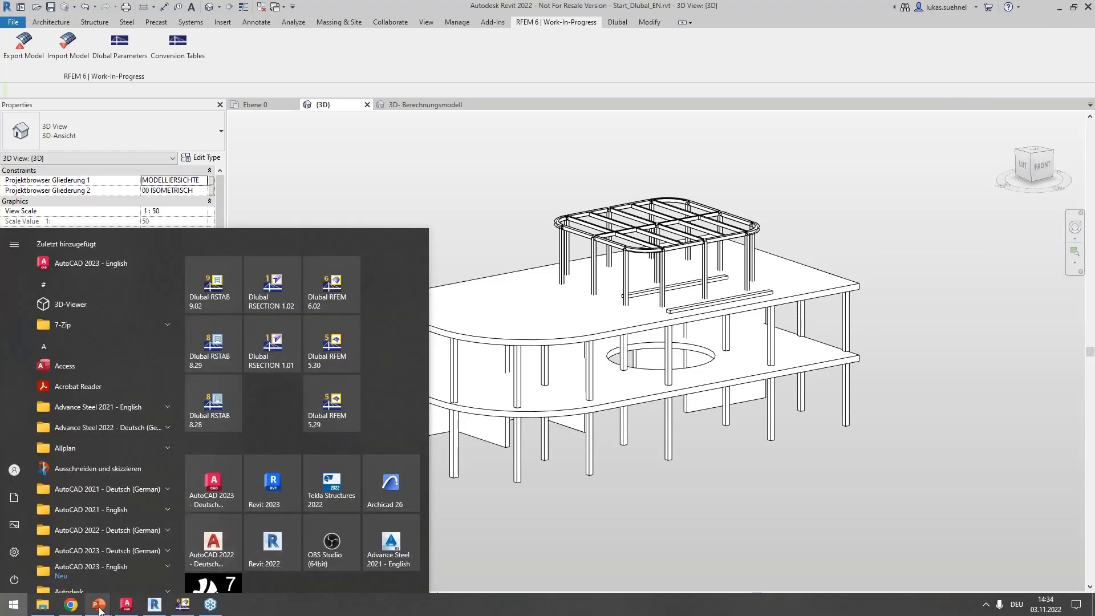
mouse_move(100, 606)
left_click(206, 562)
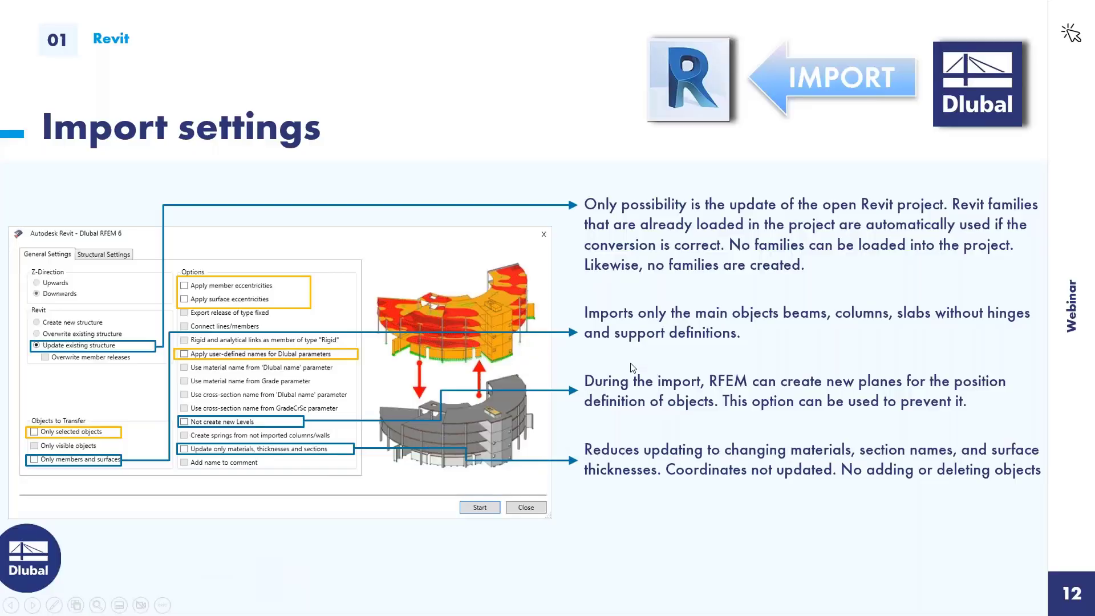
left_click(633, 363)
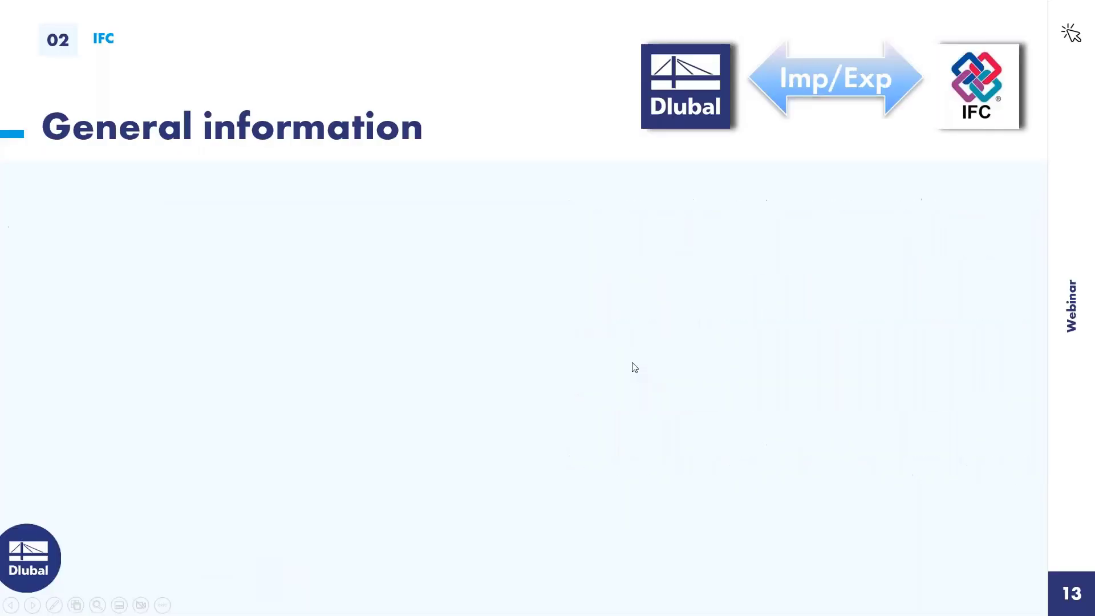
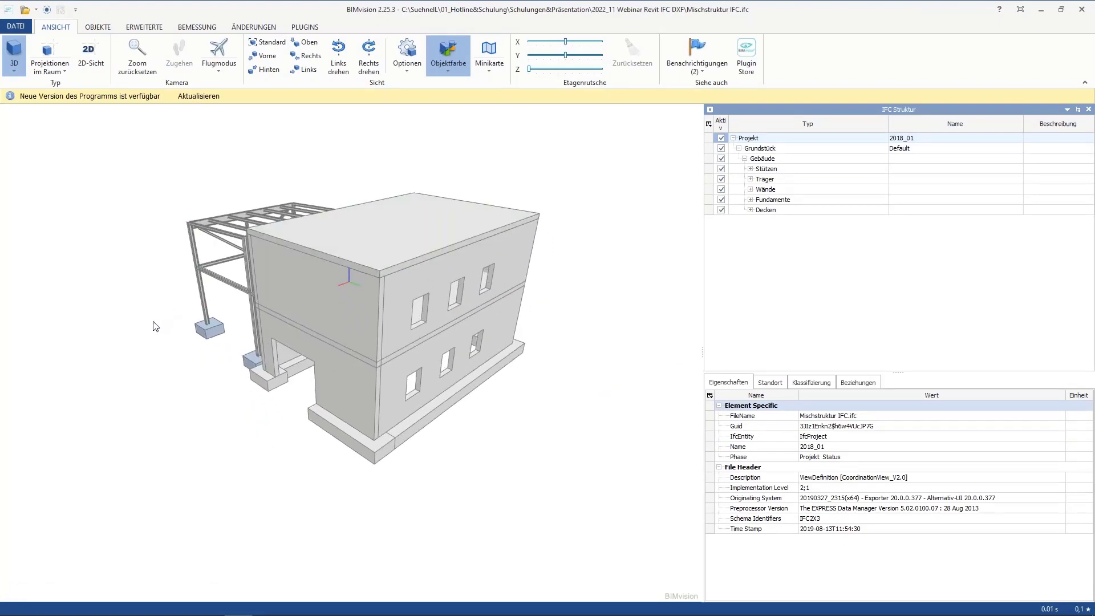
- Examine the steel frame and the concrete building of Mischstruktur IFC.ifc from several sides in BIMvision
left_click_drag(153, 326, 177, 342)
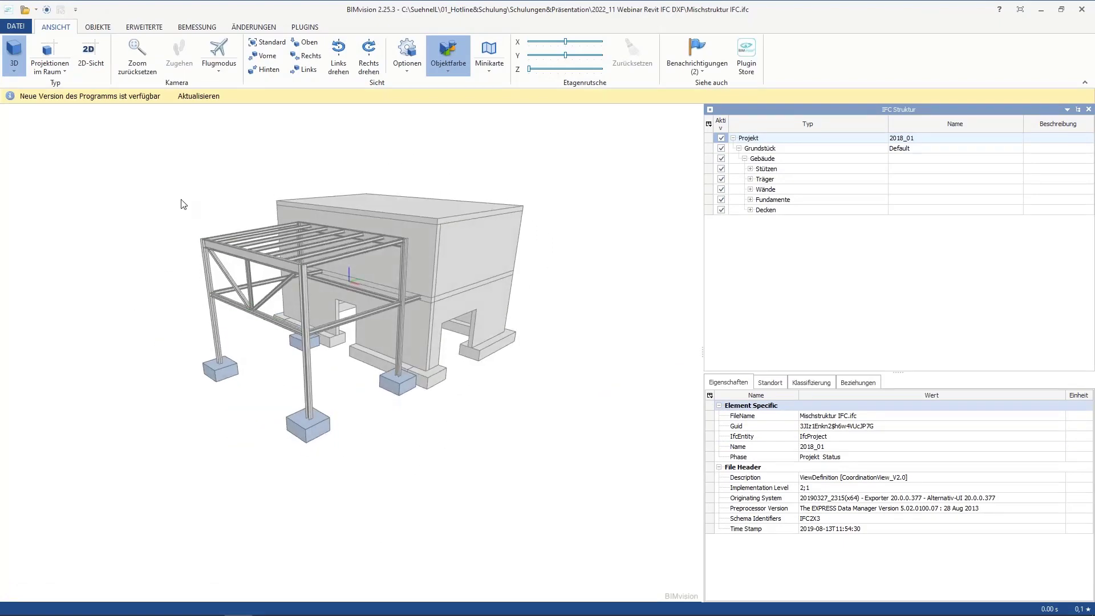
scroll(237, 210, "up", 2)
scroll(587, 332, "up", 1)
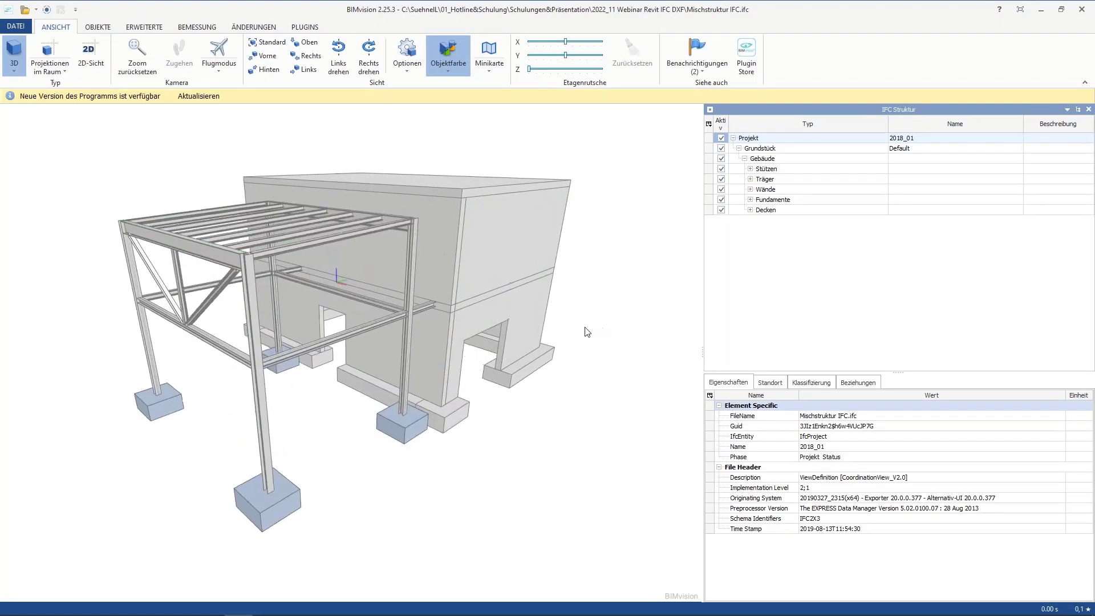
middle_click_drag(588, 332, 632, 334)
left_click_drag(632, 327, 403, 101)
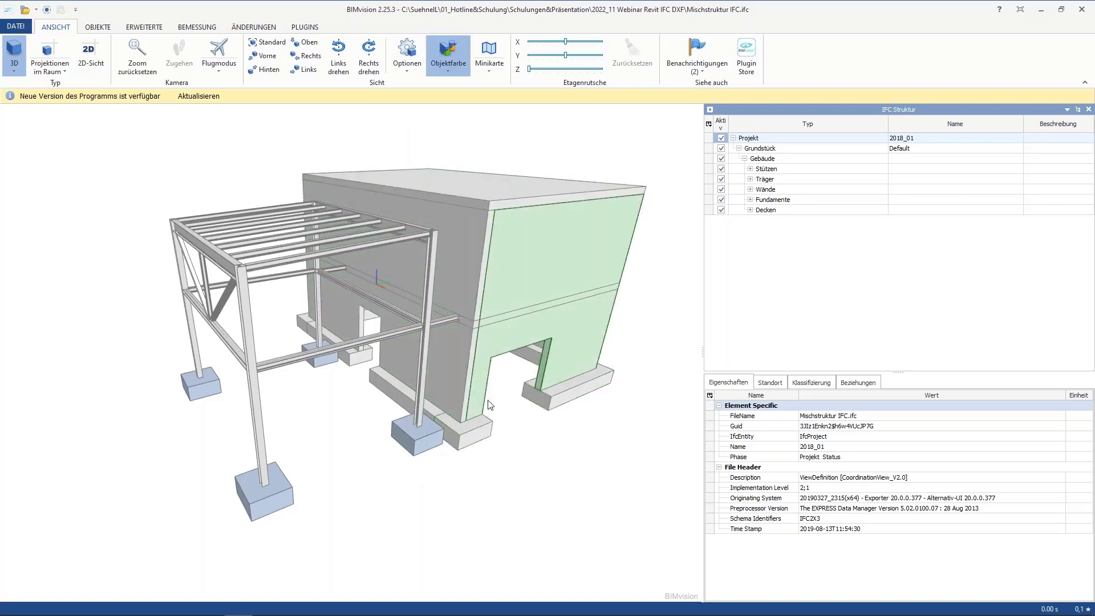
left_click_drag(596, 435, 451, 452)
left_click_drag(209, 348, 358, 332)
scroll(360, 338, "up", 10)
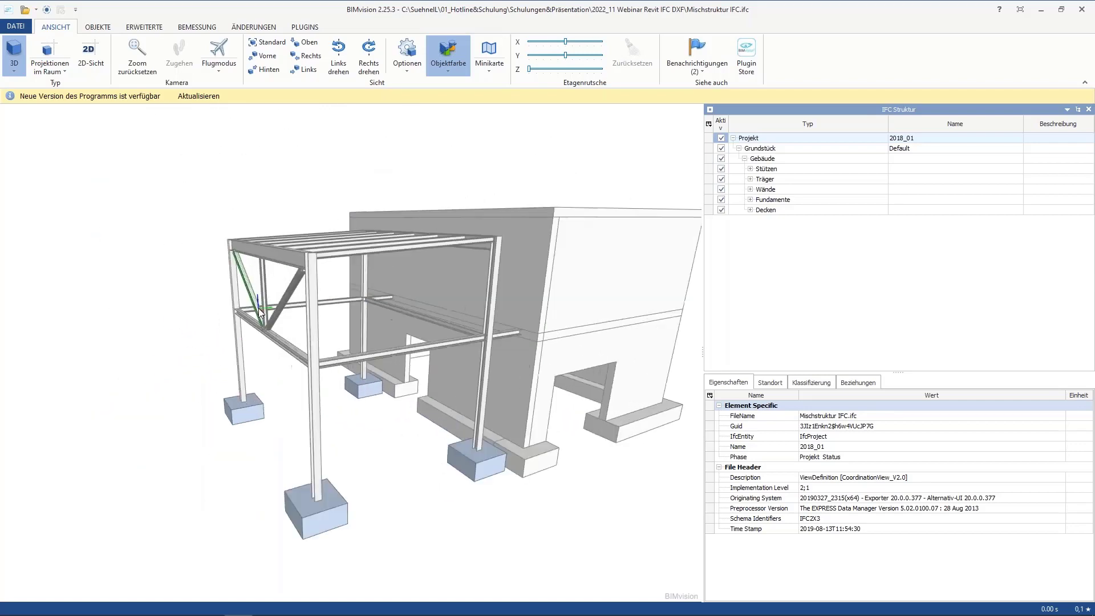
scroll(339, 331, "down", 5)
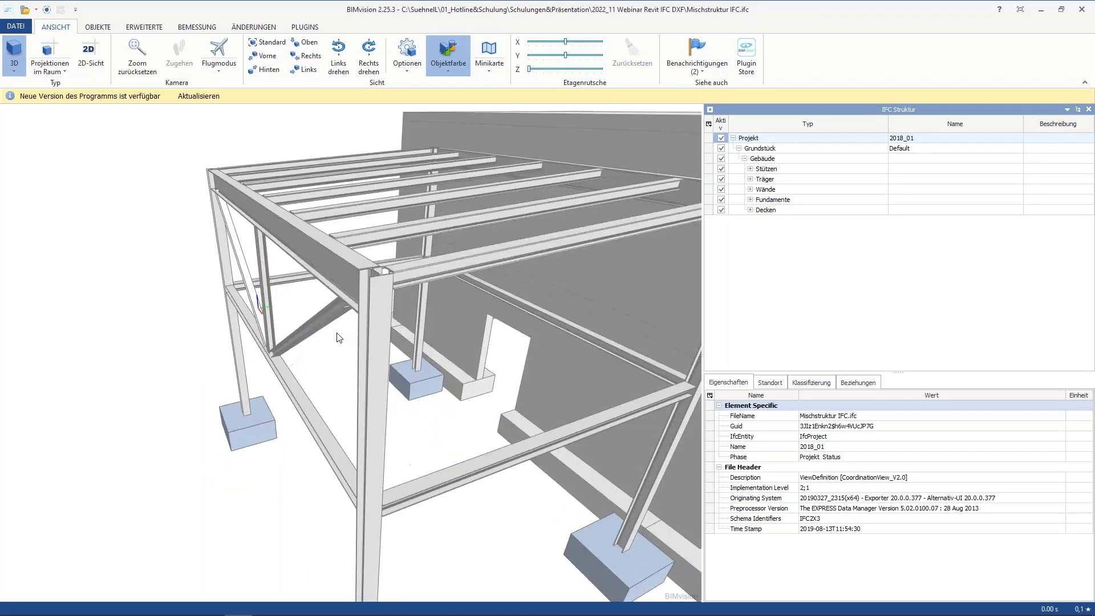
mouse_move(337, 337)
left_mouse_down()
mouse_move(534, 324)
mouse_move(331, 331)
mouse_move(324, 343)
left_mouse_up()
scroll(330, 330, "down", 6)
middle_click_drag(323, 339, 352, 338)
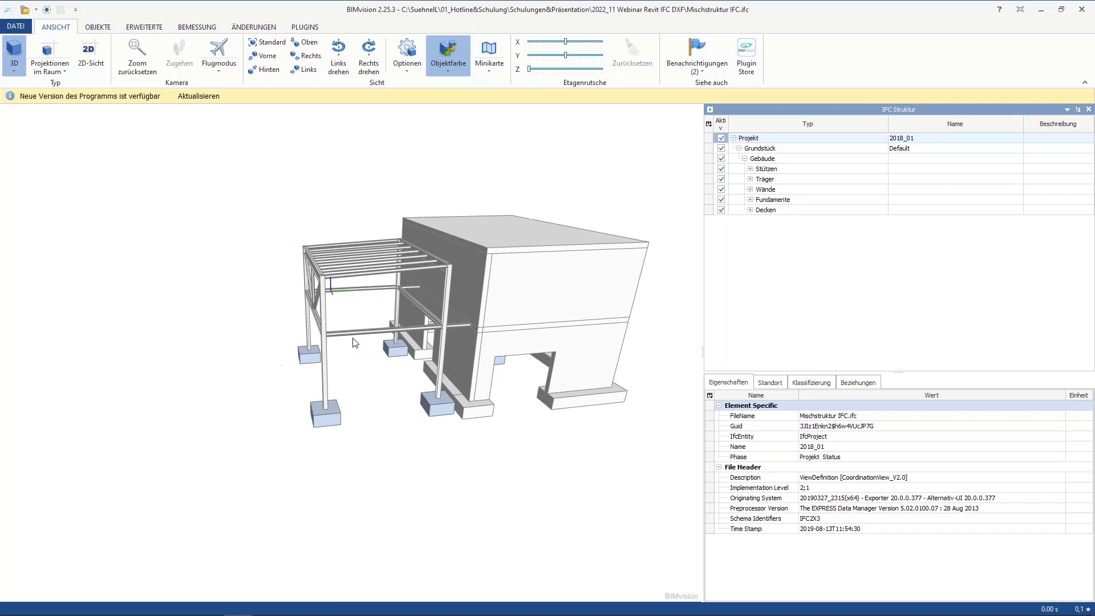
- Check the properties of the steel frame's outer IPE 300 roof beam and its material layer in the IFC structure
left_click(320, 272)
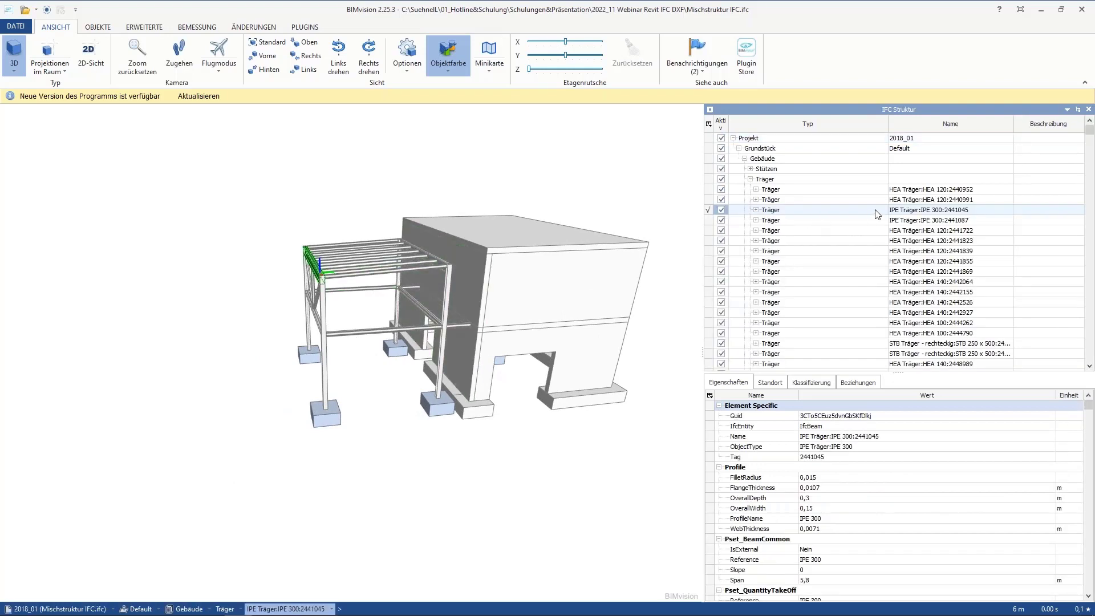
left_click(757, 210)
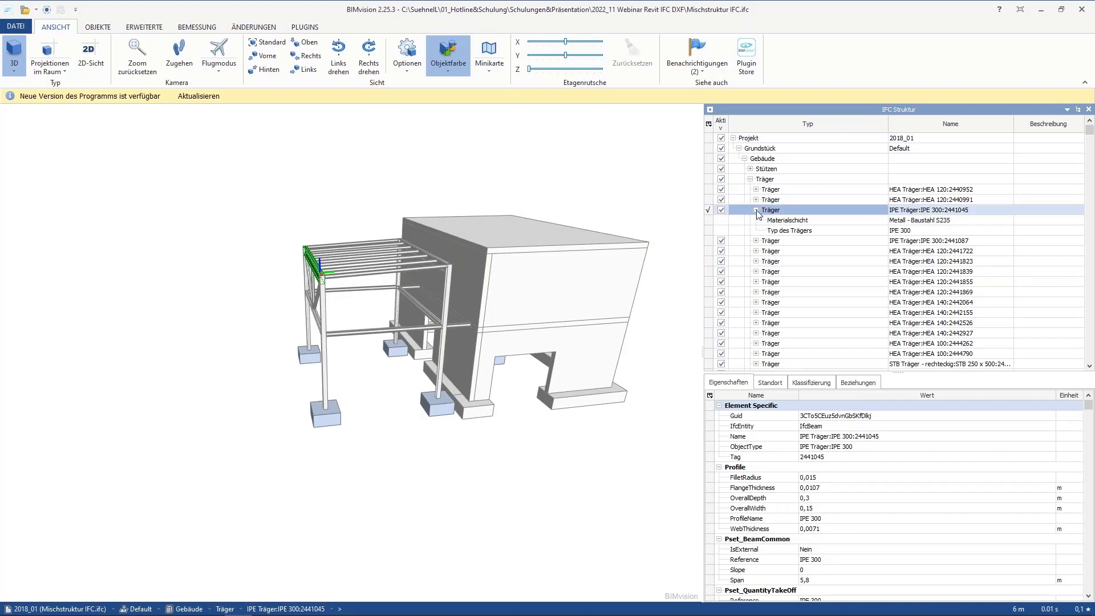
left_click(912, 221)
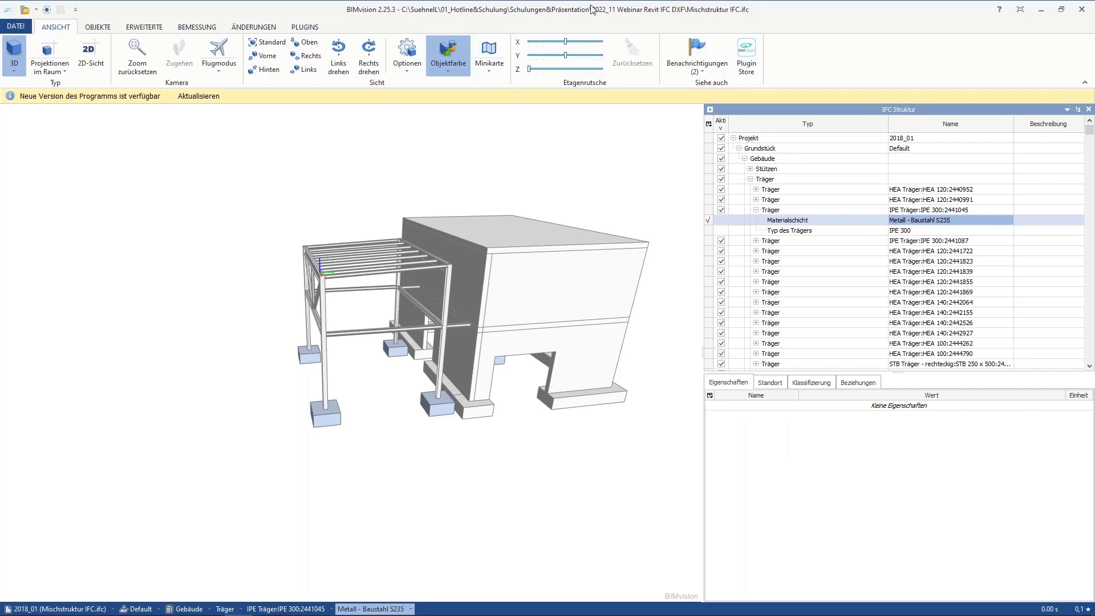
- Switch to RFEM and import Mischstruktur IFC.ifc from the 2022_11 Webinar Revit IFC DXF folder
left_click_drag(591, 5, 1094, 74)
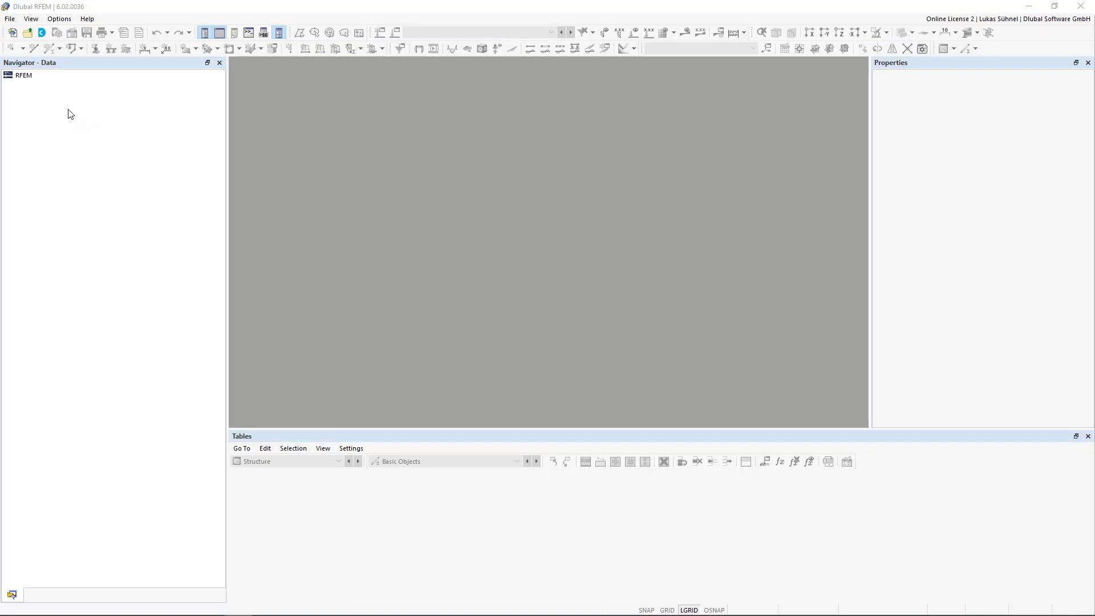
left_click(10, 19)
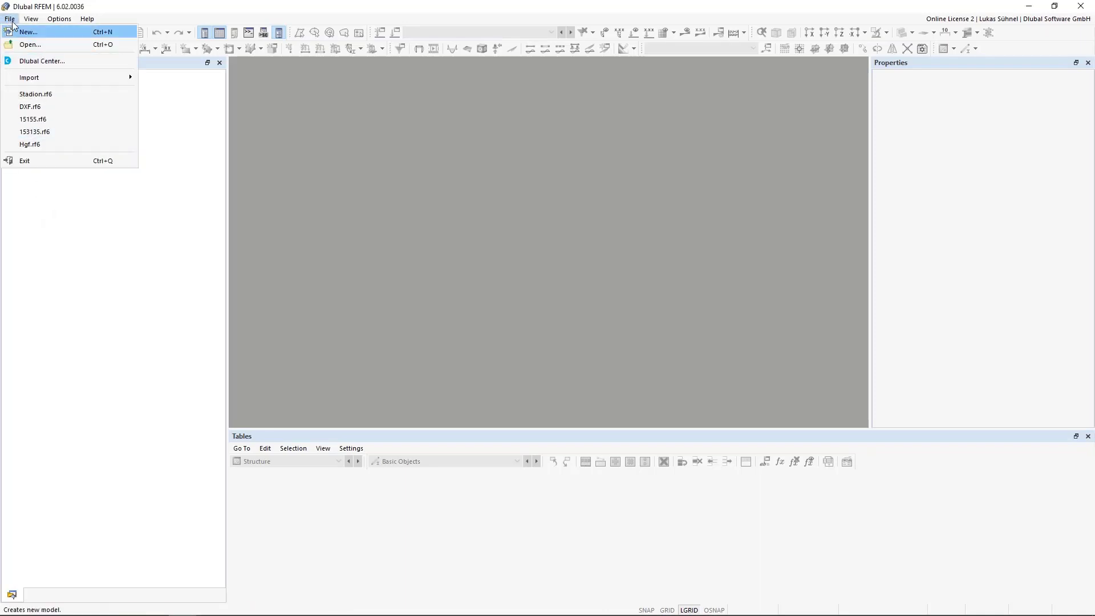
mouse_move(125, 77)
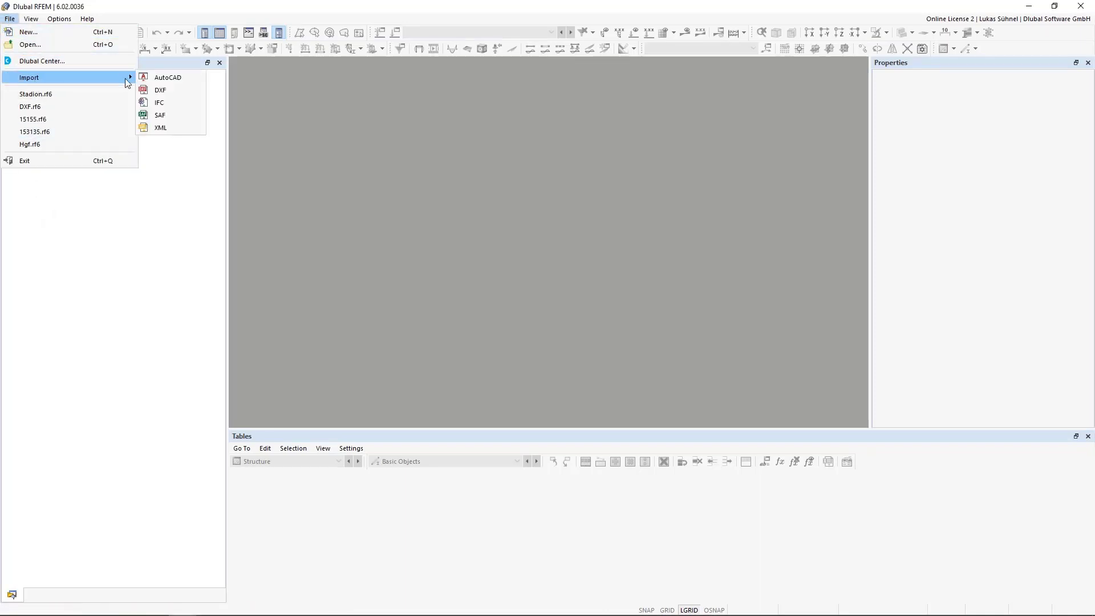
left_click(157, 106)
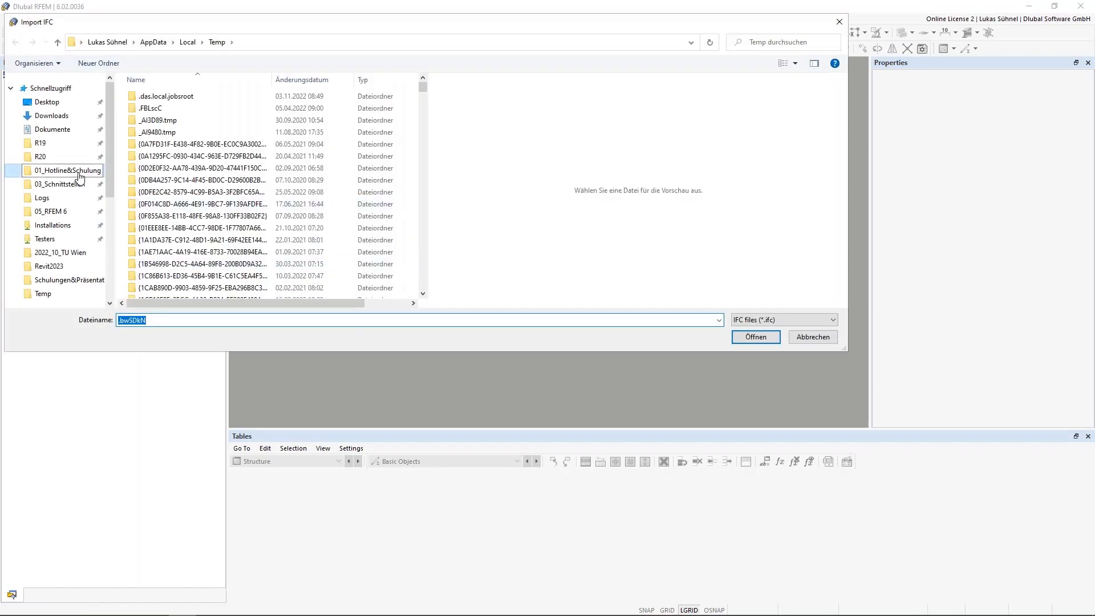
left_click(80, 172)
double_click(171, 204)
left_click(177, 170)
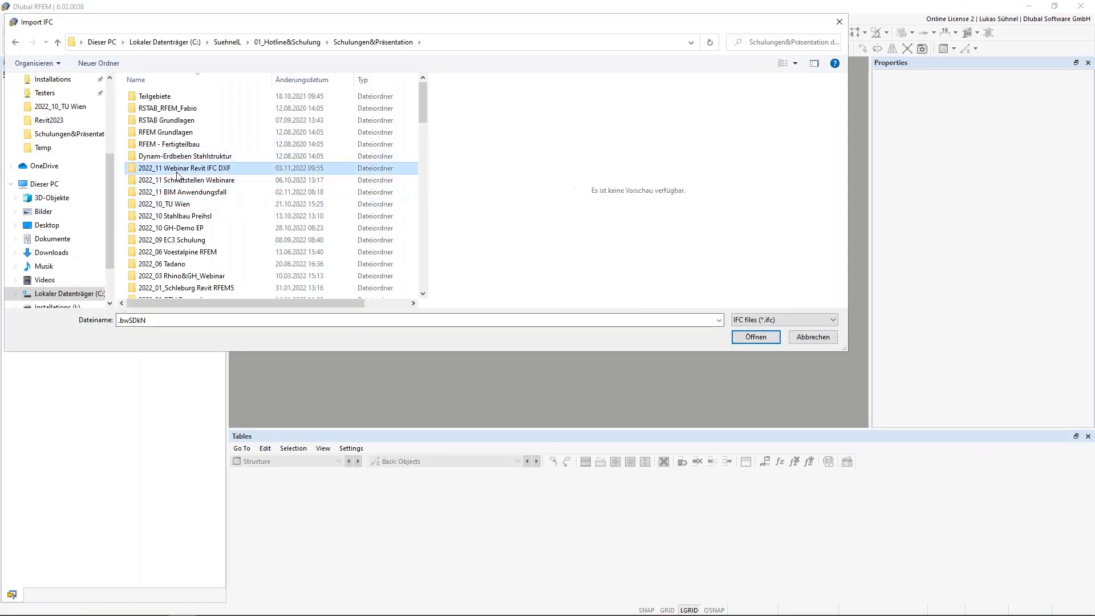
double_click(177, 170)
left_click(171, 146)
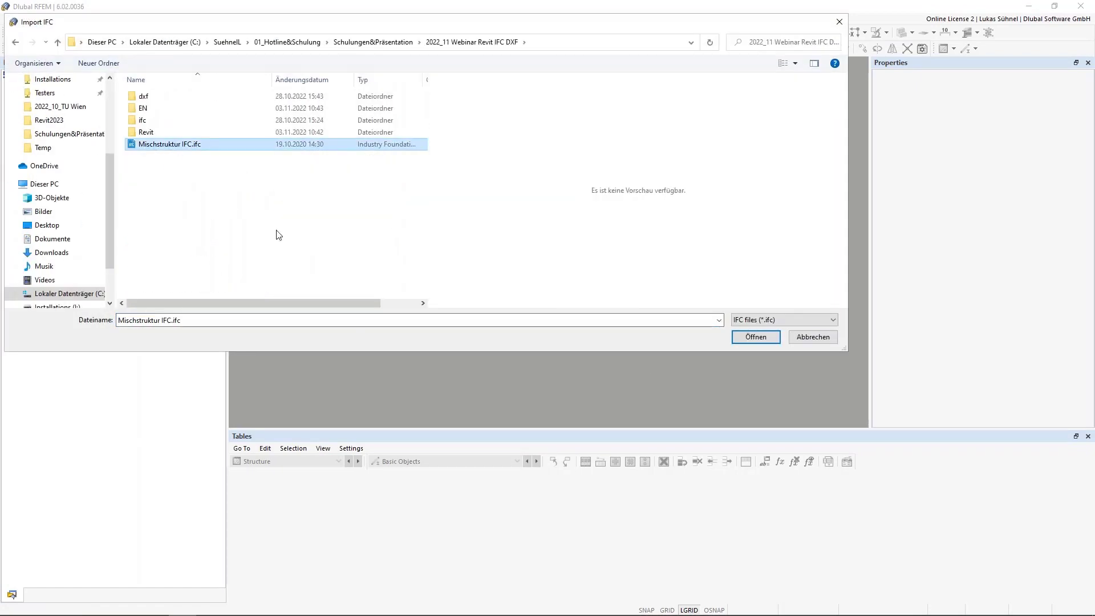
left_click(755, 338)
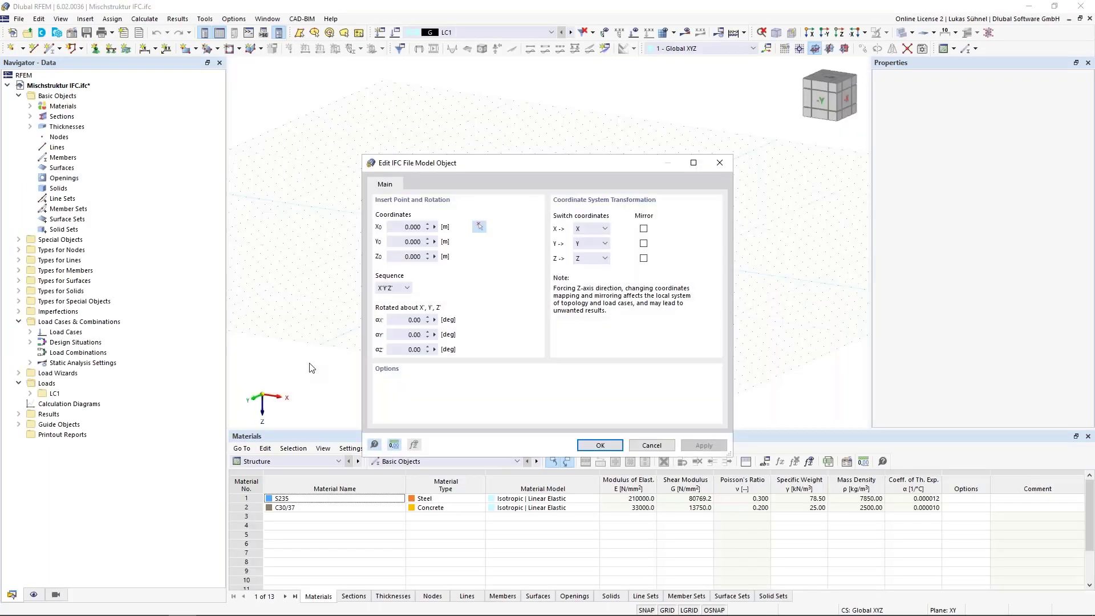
- Mirror the Y and Z coordinates of the IFC file model, then complete the import and close its log
left_click(643, 258)
left_click(643, 242)
left_click_drag(471, 165, 462, 131)
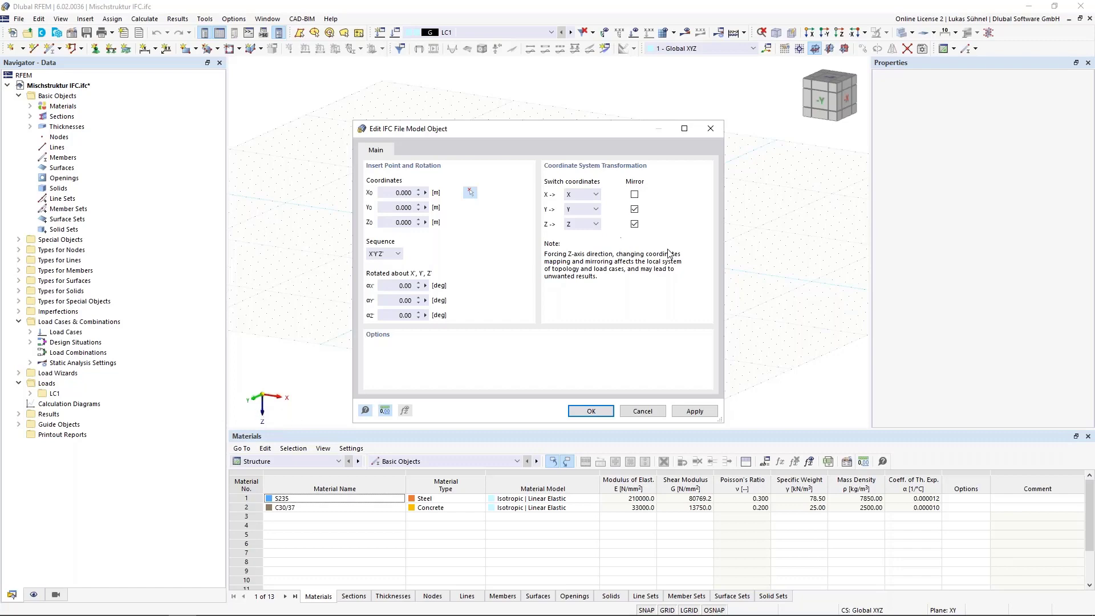
left_click(588, 411)
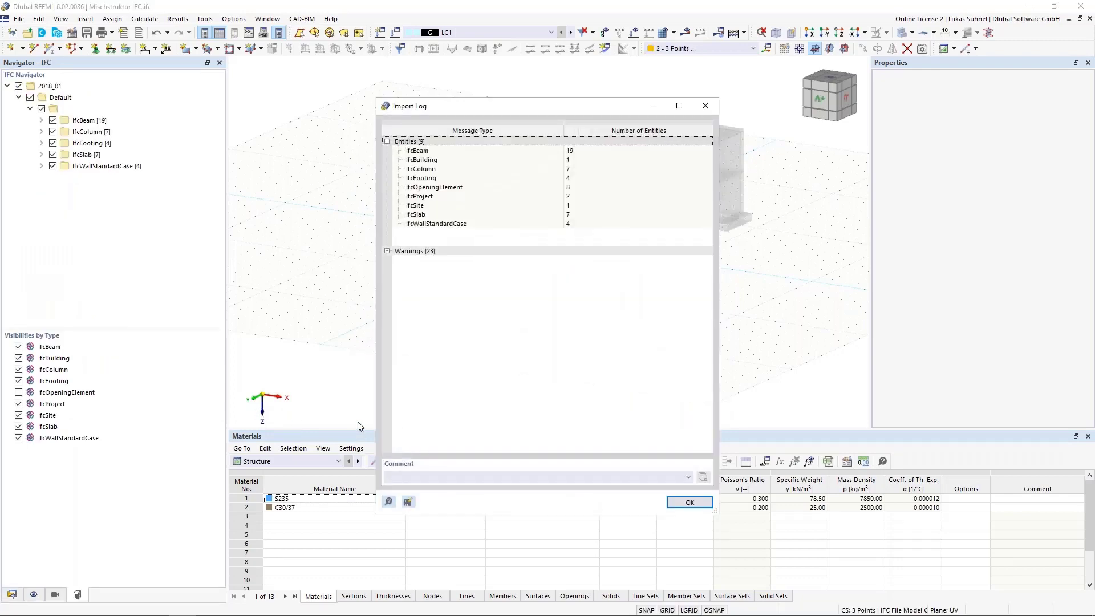
left_click(691, 502)
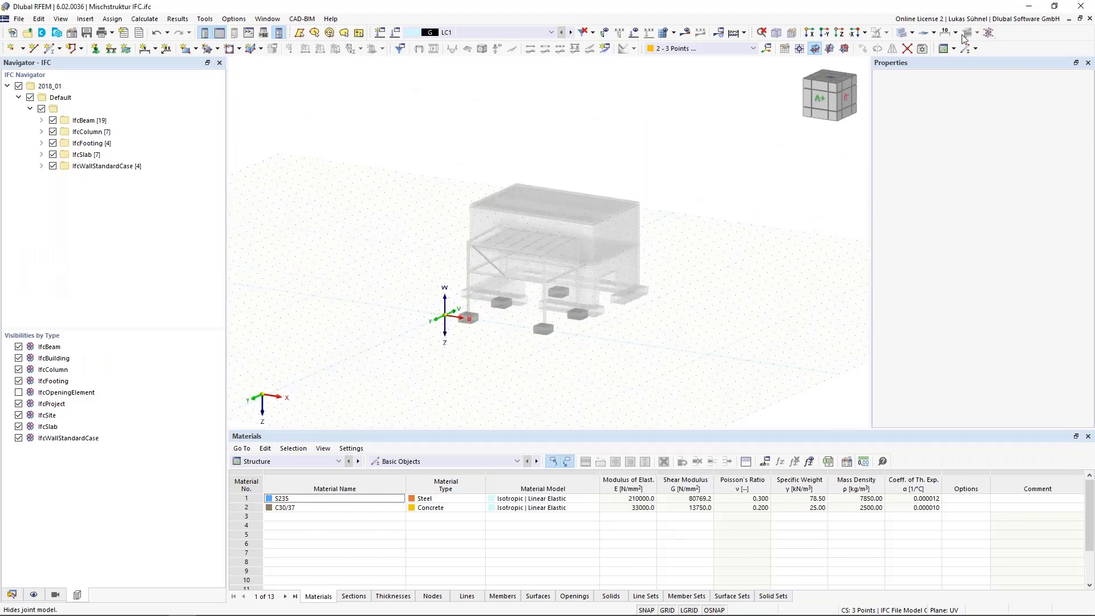
- Display the IFC model as solid objects and examine the steel frame and concrete building in the 3D view
left_click(912, 33)
left_click(924, 60)
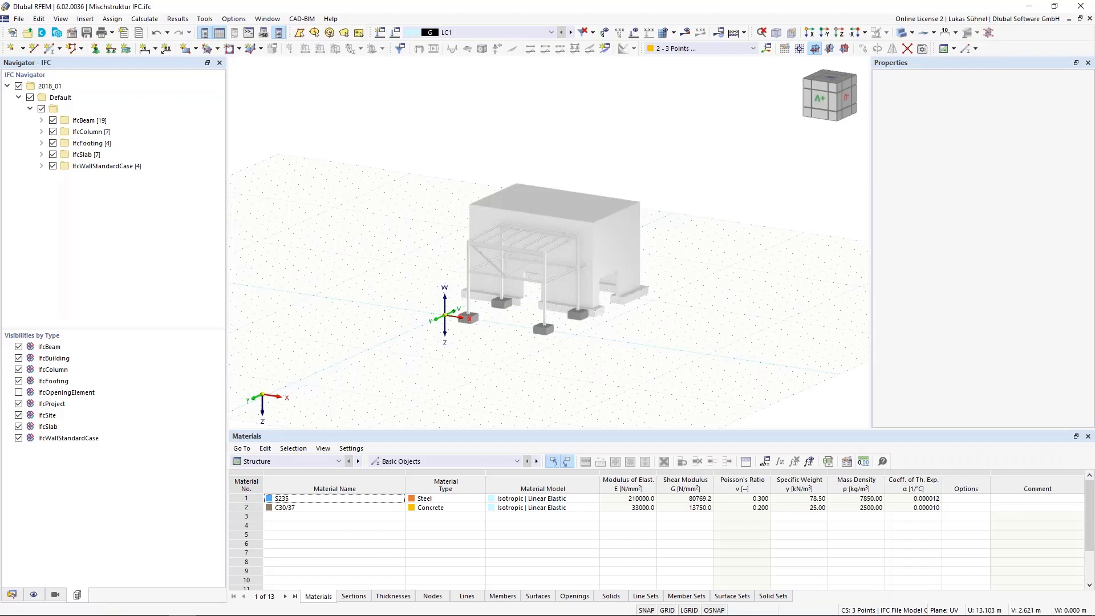
middle_click_drag(634, 337, 536, 324, "ctrl")
scroll(509, 280, "up", 5)
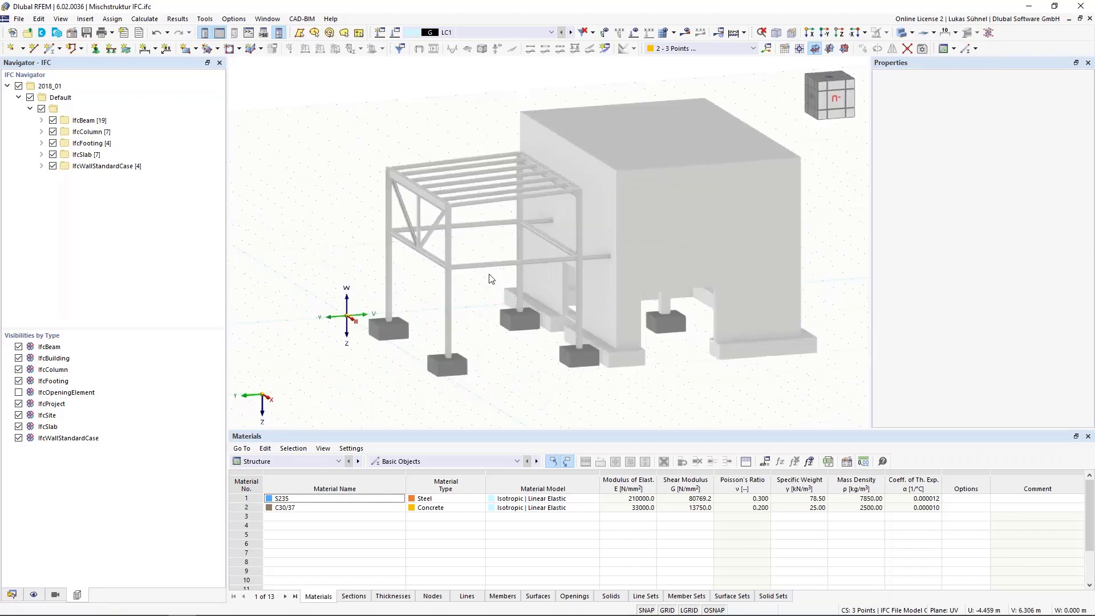
middle_click_drag(441, 292, 445, 302, "ctrl")
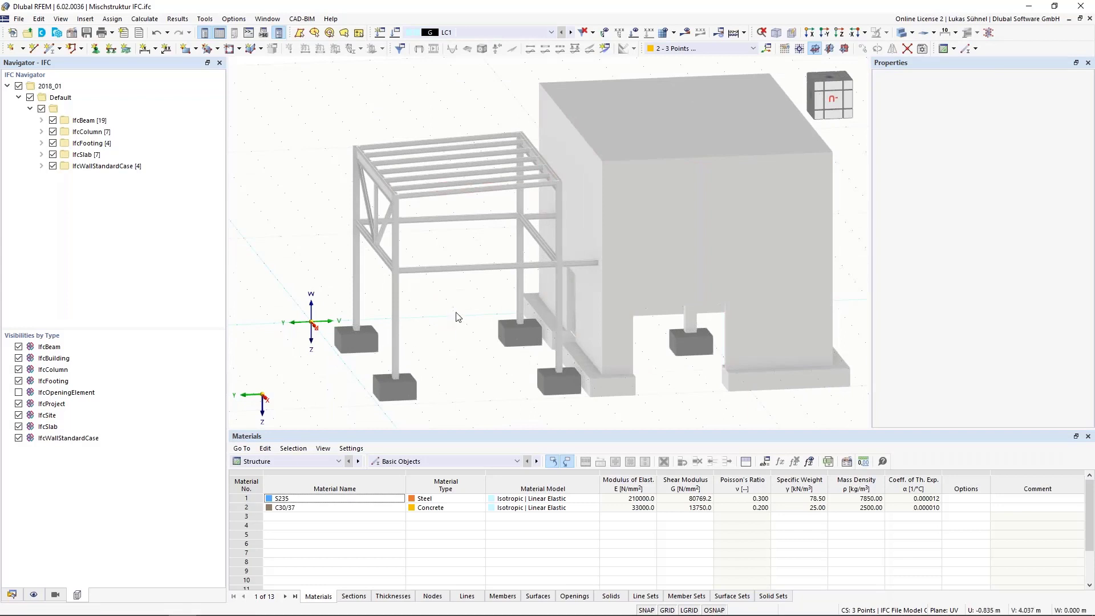
middle_click_drag(465, 349, 450, 382, "ctrl")
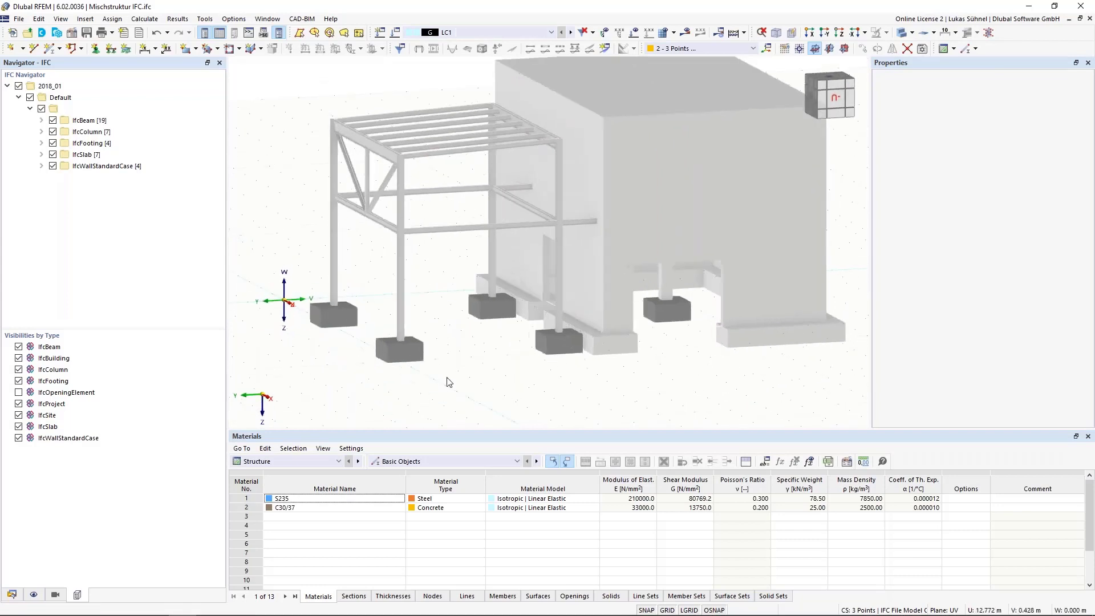
scroll(449, 383, "down", 2)
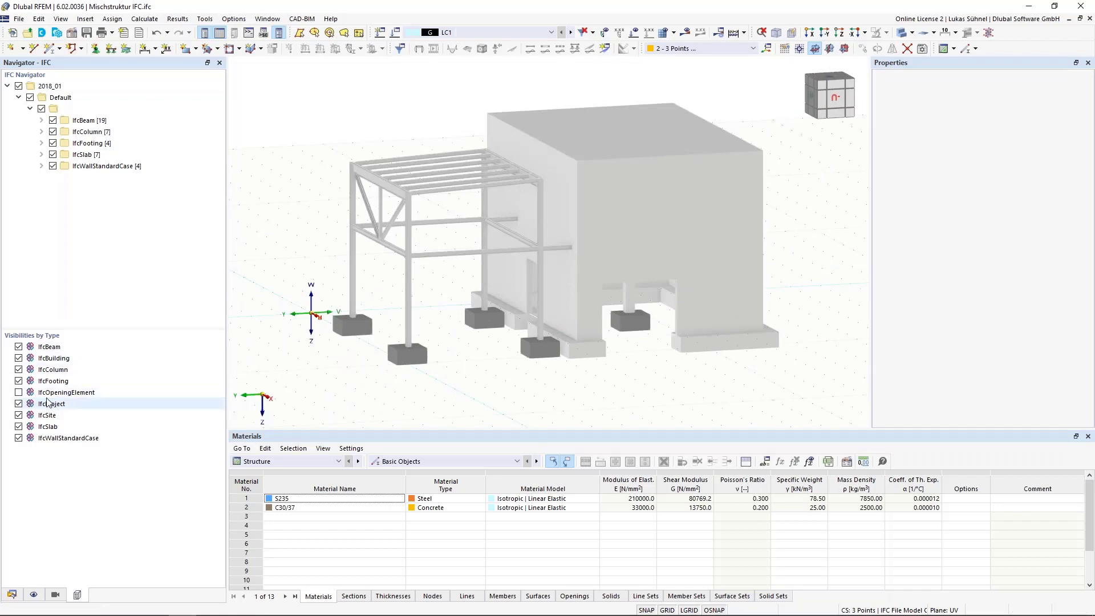
- Temporarily hide all IfcSlab objects to look inside the concrete building, and show them again
left_click(19, 426)
middle_click_drag(367, 274, 392, 336, "ctrl")
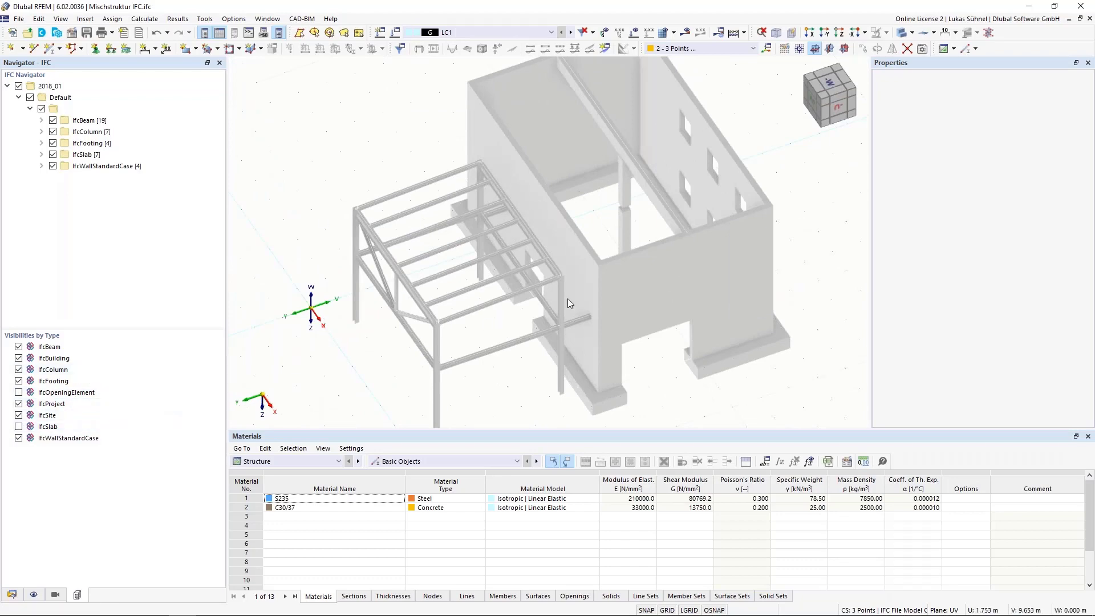
middle_click_drag(577, 368, 575, 418)
middle_click_drag(577, 342, 524, 351, "ctrl")
left_click(19, 426)
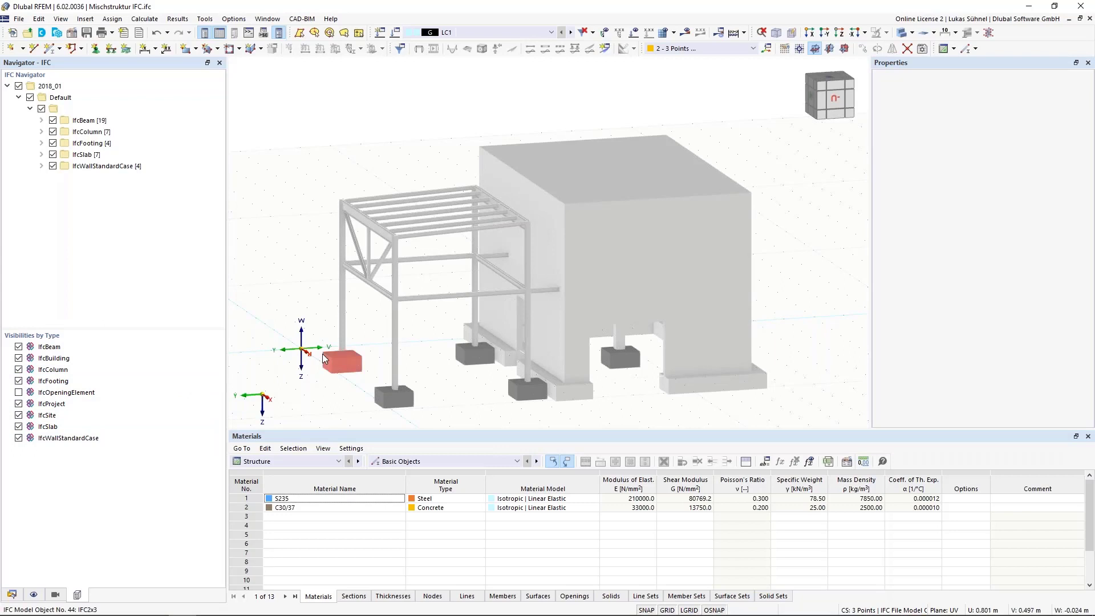
- List the IfcColumn objects and briefly hide the first two HEA 160 columns before showing them again
left_click(41, 132)
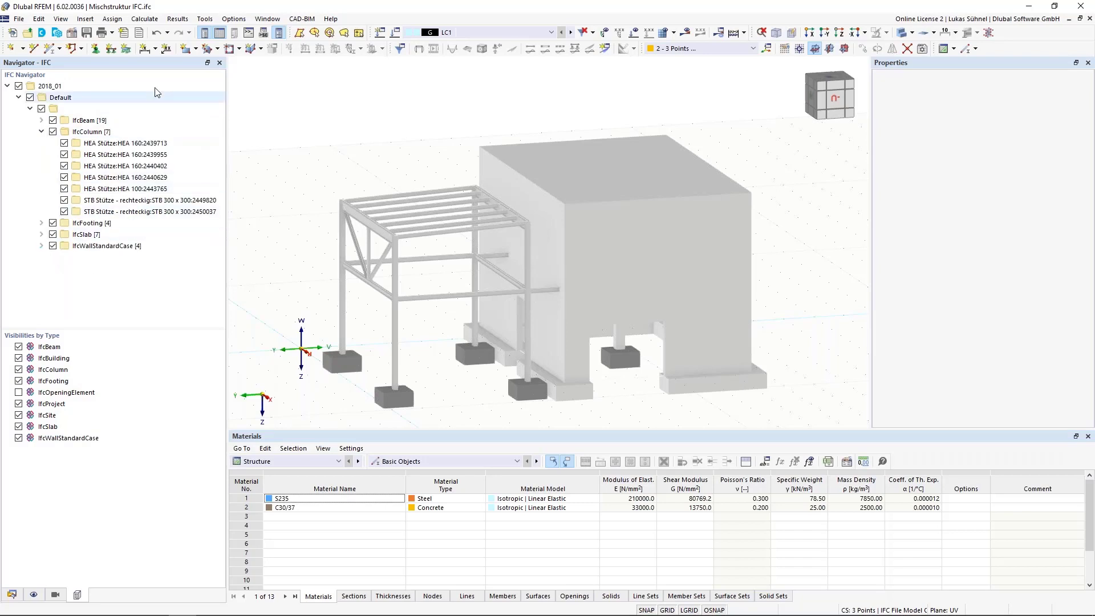
left_click(65, 144)
left_click(66, 152)
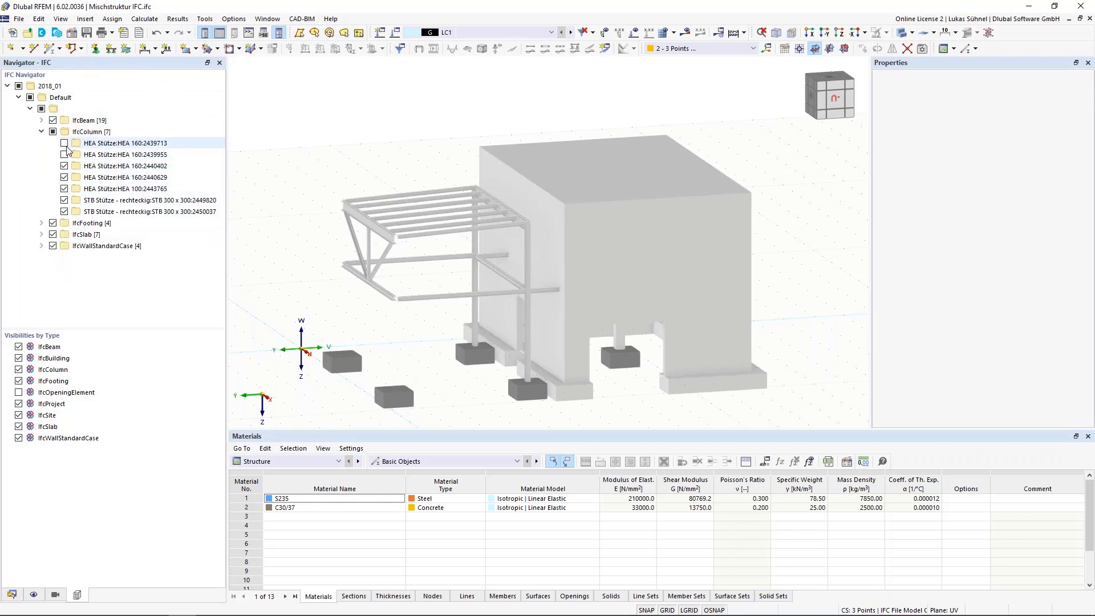
left_click(64, 143)
left_click(65, 155)
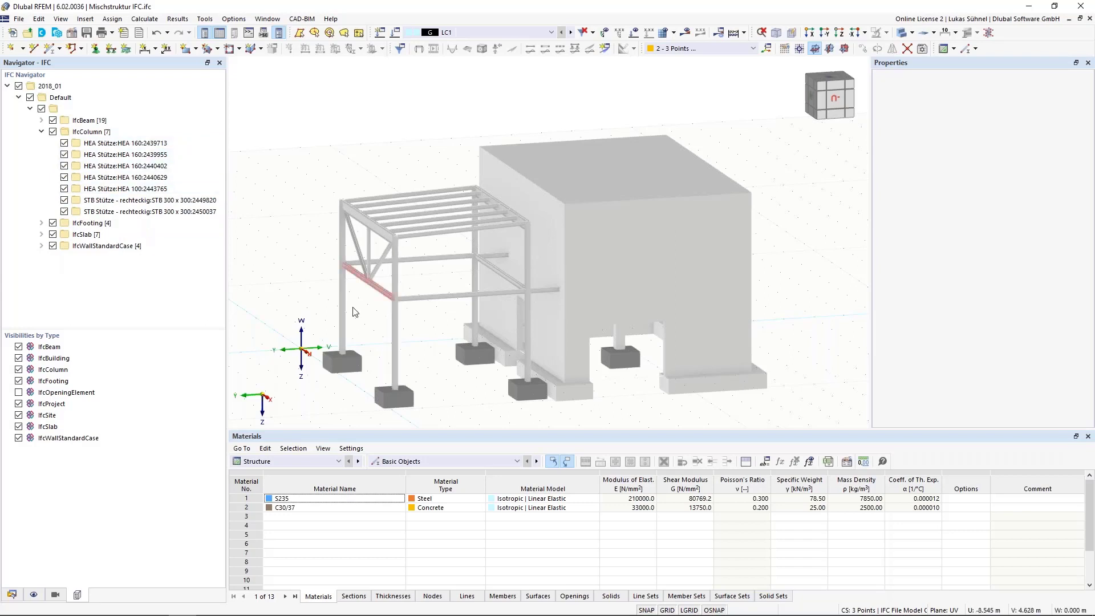
- Check the basic IFC properties of the steel frame's front HEA 160 column
scroll(420, 321, "up", 2)
middle_click_drag(420, 321, 400, 316)
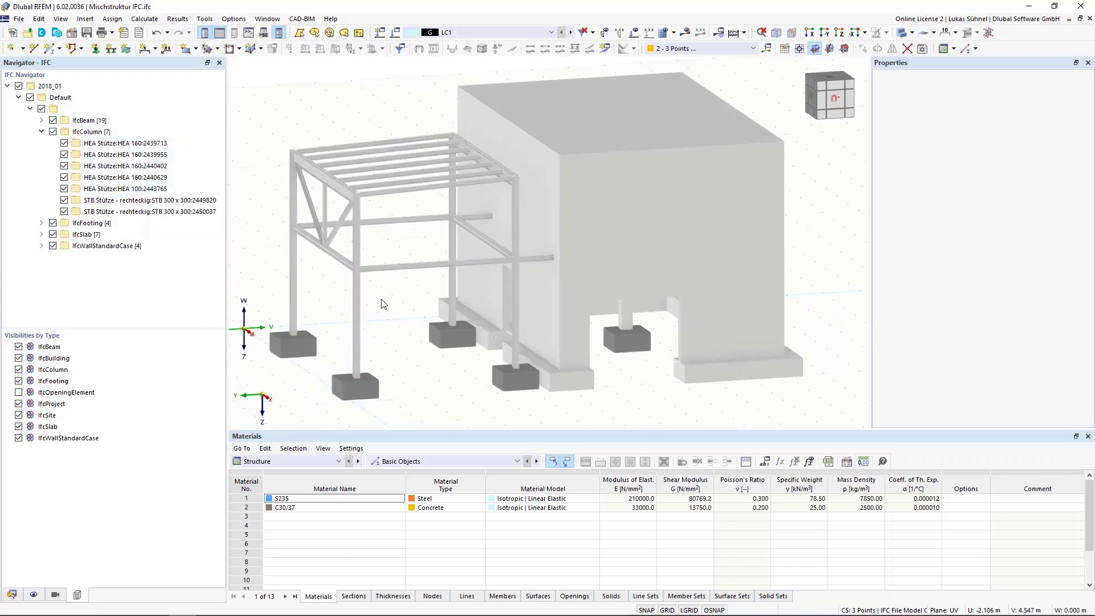
left_click(359, 286)
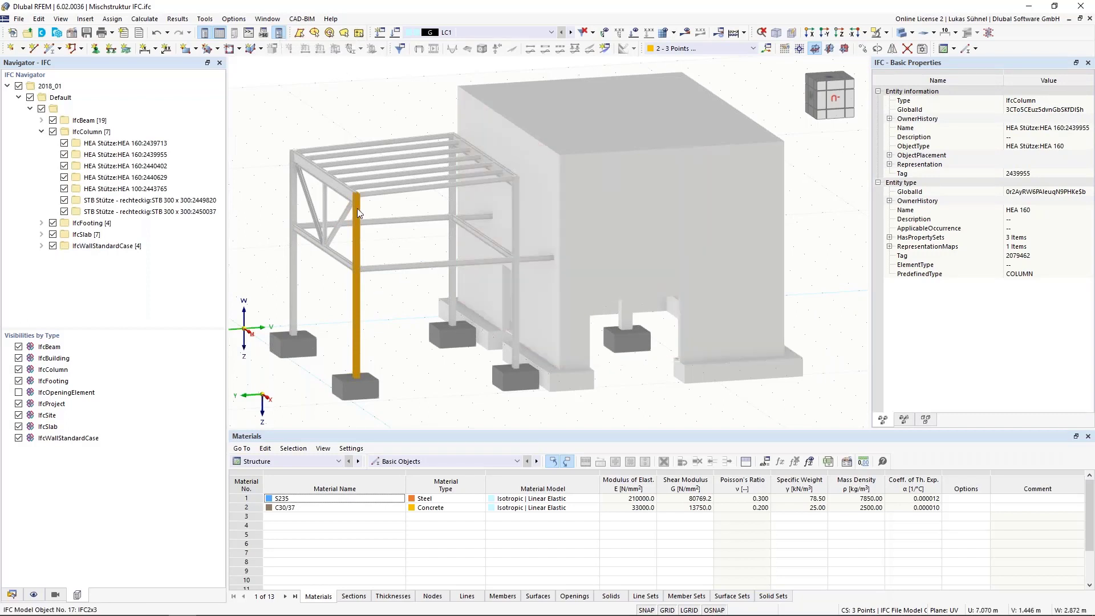
- Check the basic properties of the frame's outer IPE 300 beam and the material name in its IFC relations
left_click(340, 195)
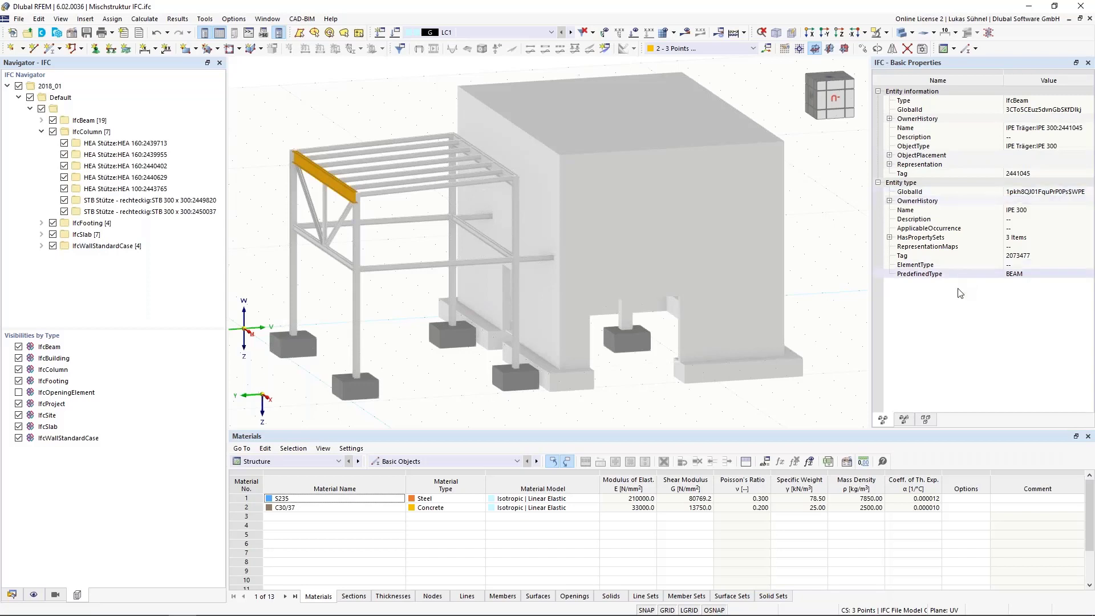
left_click(926, 419)
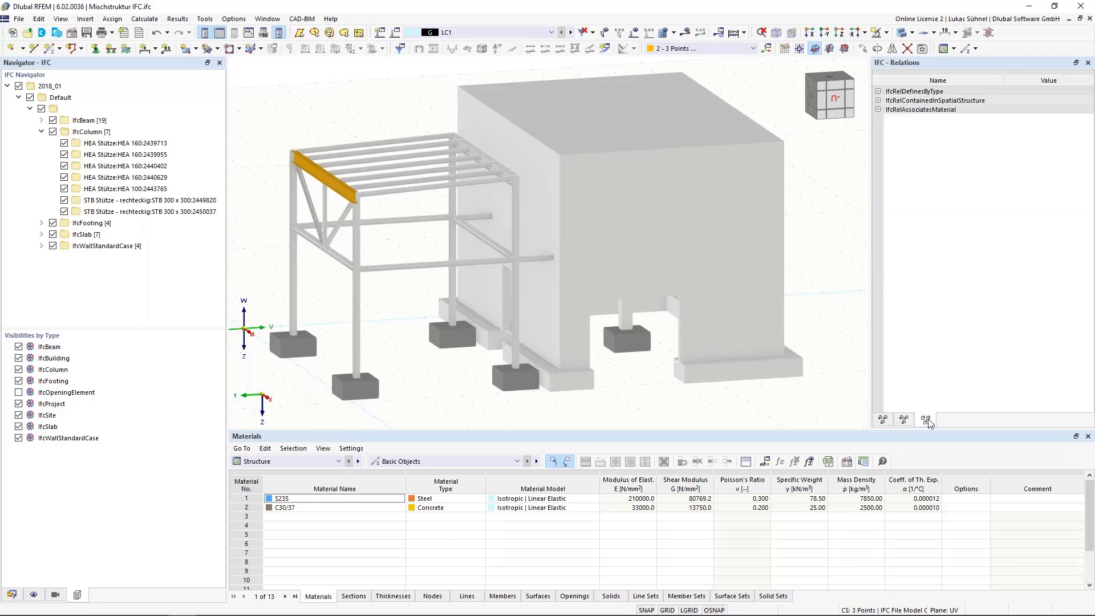
left_click(878, 110)
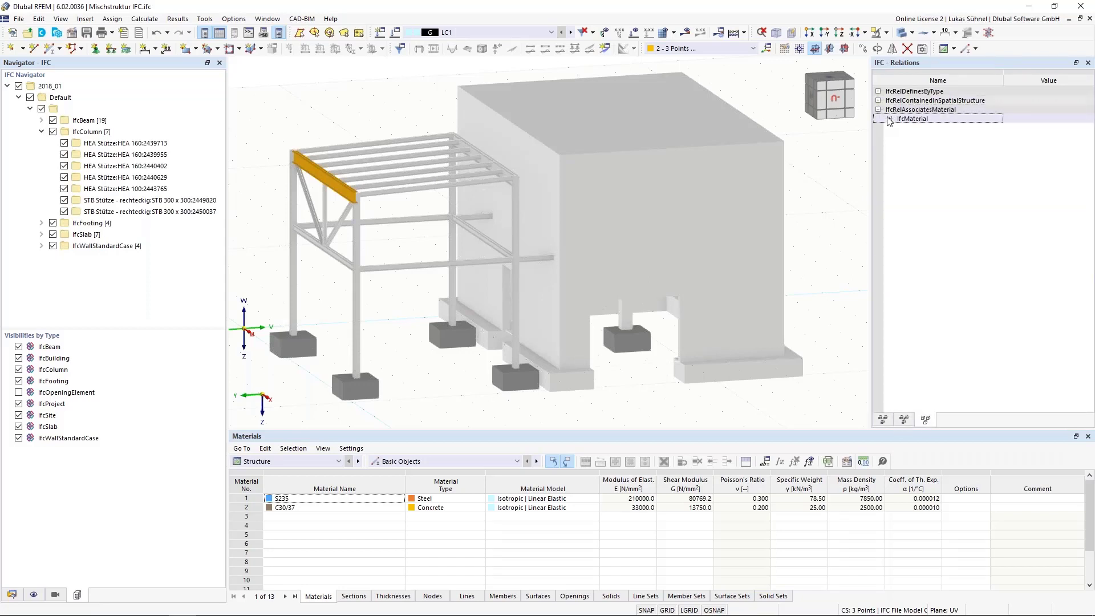
double_click(904, 119)
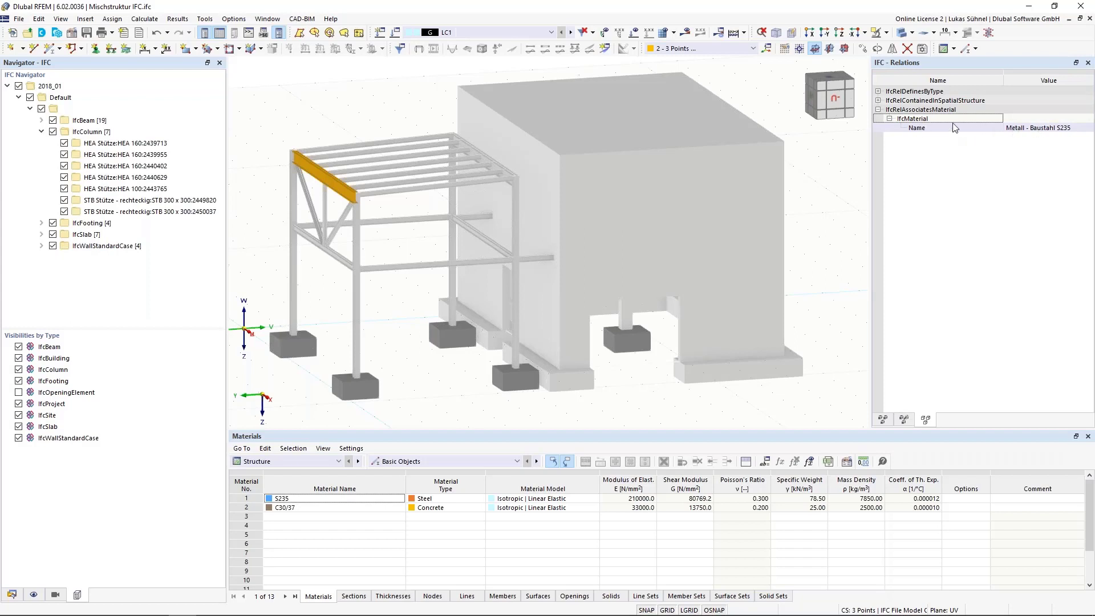
left_click(1014, 128)
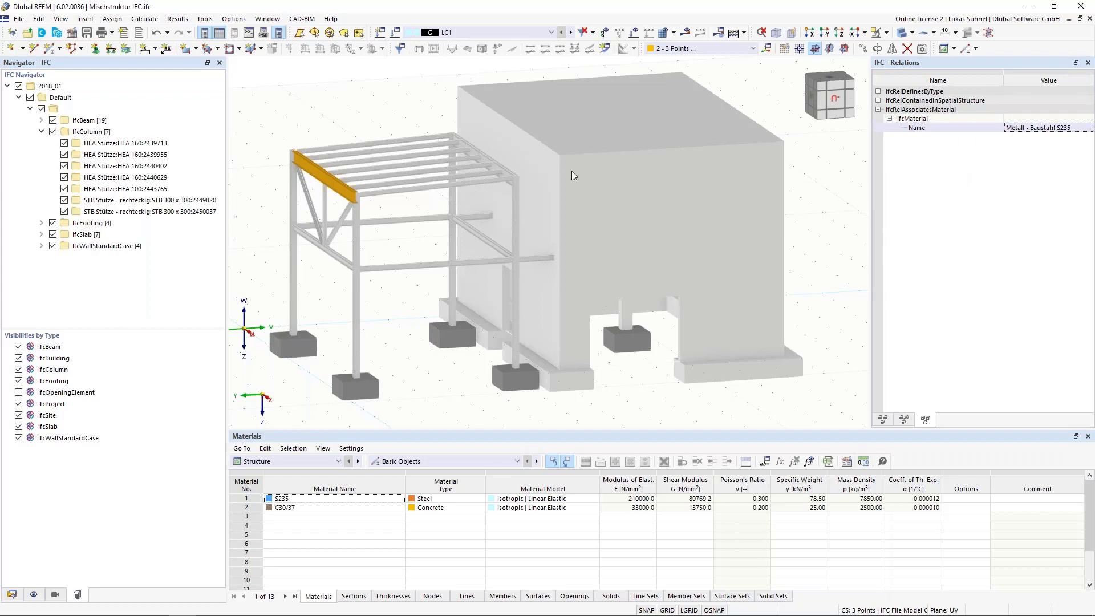
- Clear the beam selection and hide all IfcSlab objects in the 3D view
left_click(276, 107)
middle_click_drag(276, 107, 342, 105, "ctrl")
middle_click_drag(303, 143, 324, 127)
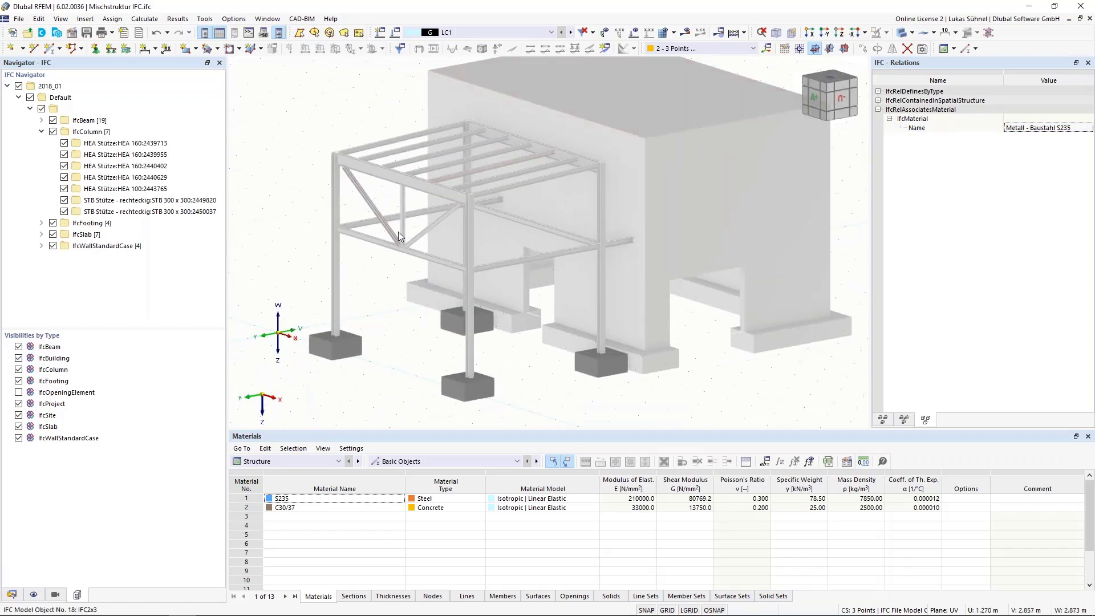
left_click(18, 428)
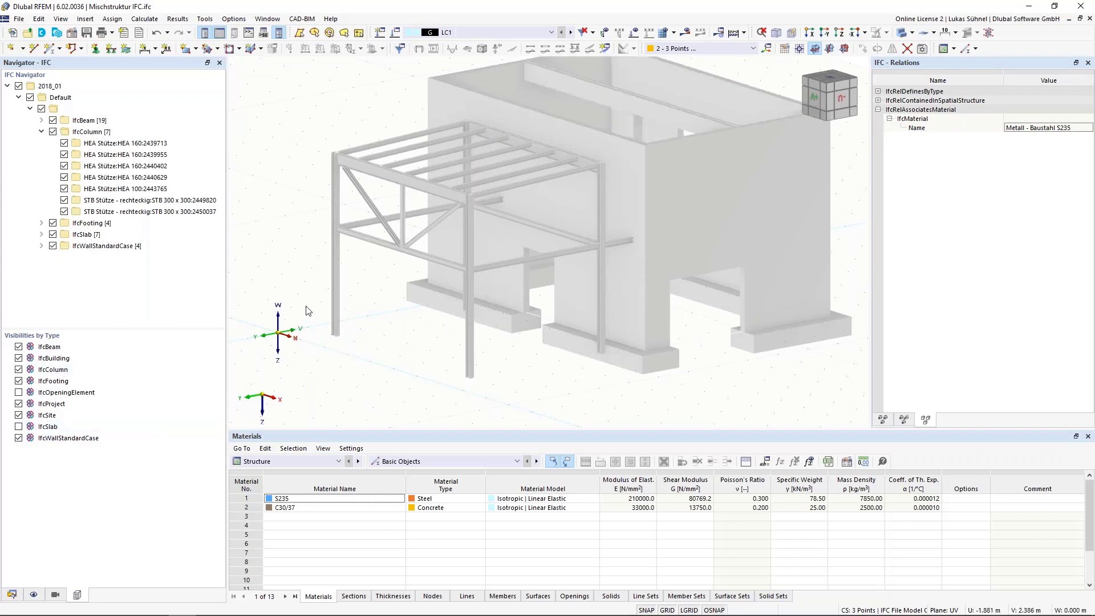
middle_click_drag(306, 310, 343, 325)
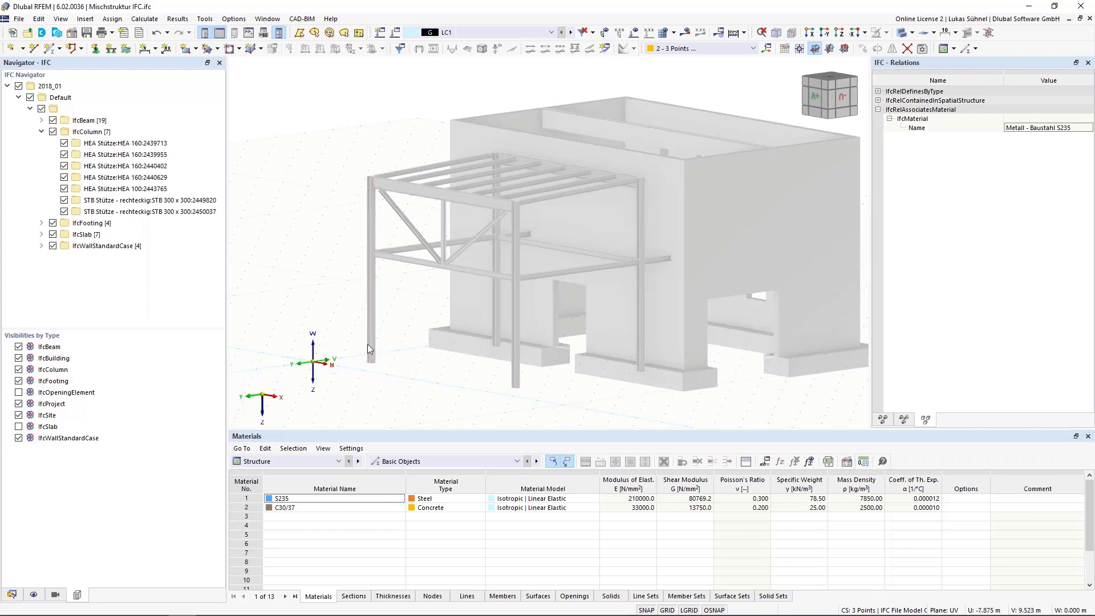
- Examine the exposed lower end of the steel frame's outer column from close up
scroll(370, 371, "up", 4)
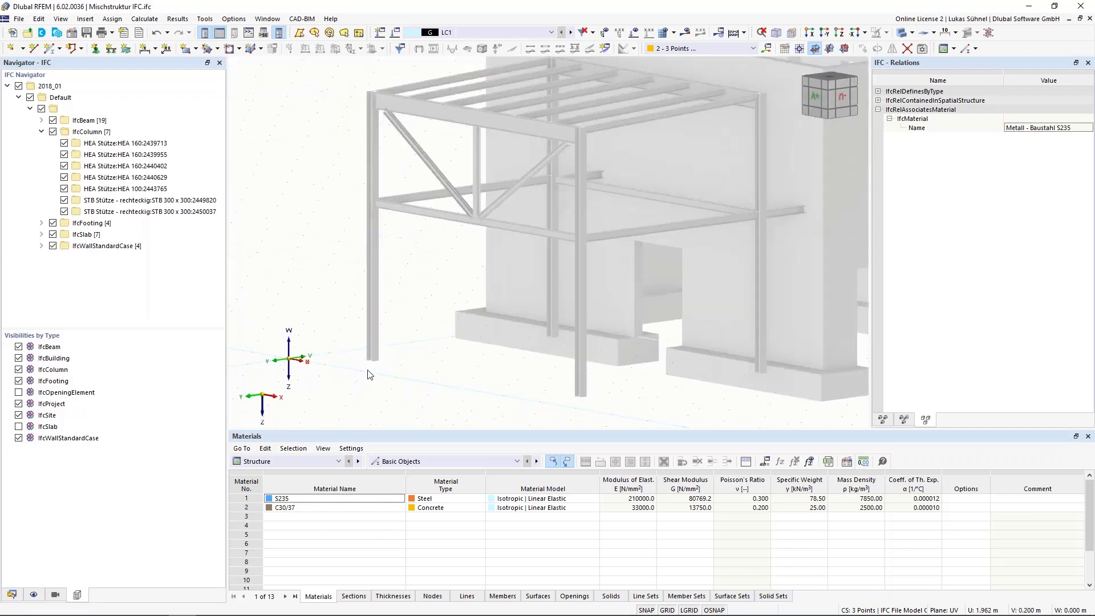
scroll(370, 374, "up", 3)
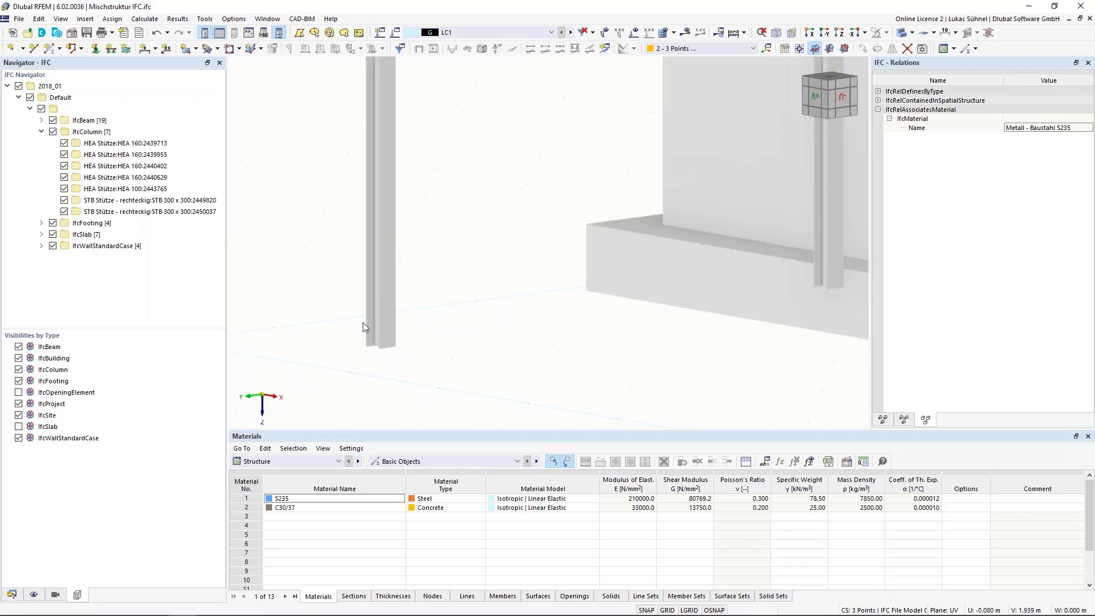
scroll(369, 375, "up", 3)
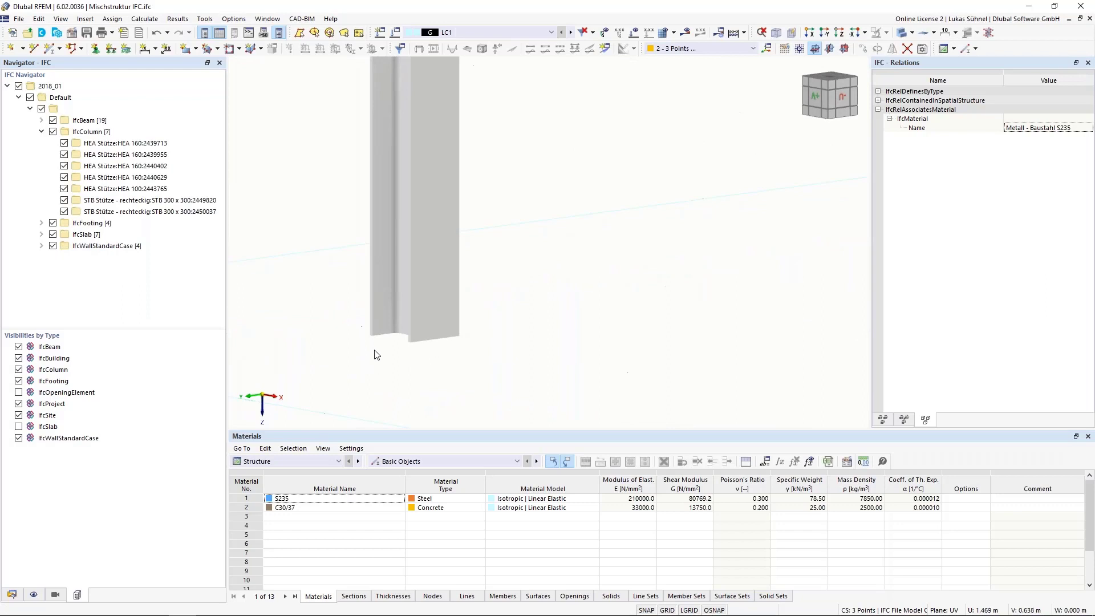
mouse_move(389, 378)
middle_mouse_down()
mouse_move(377, 369)
mouse_move(382, 143)
mouse_move(403, 386)
middle_mouse_up()
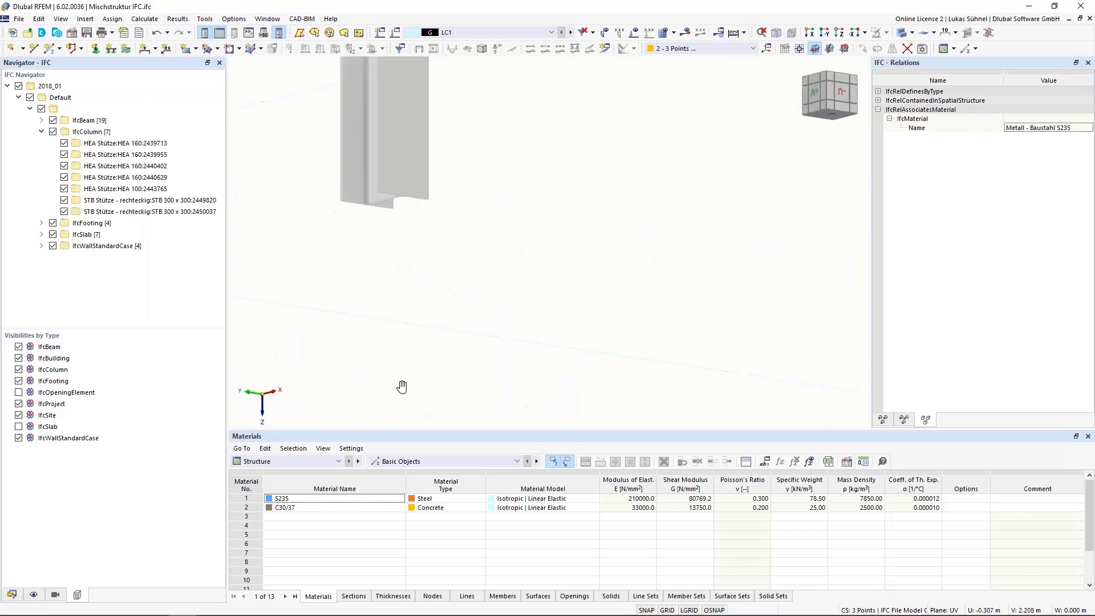
scroll(357, 274, "up", 4)
scroll(359, 325, "up", 2)
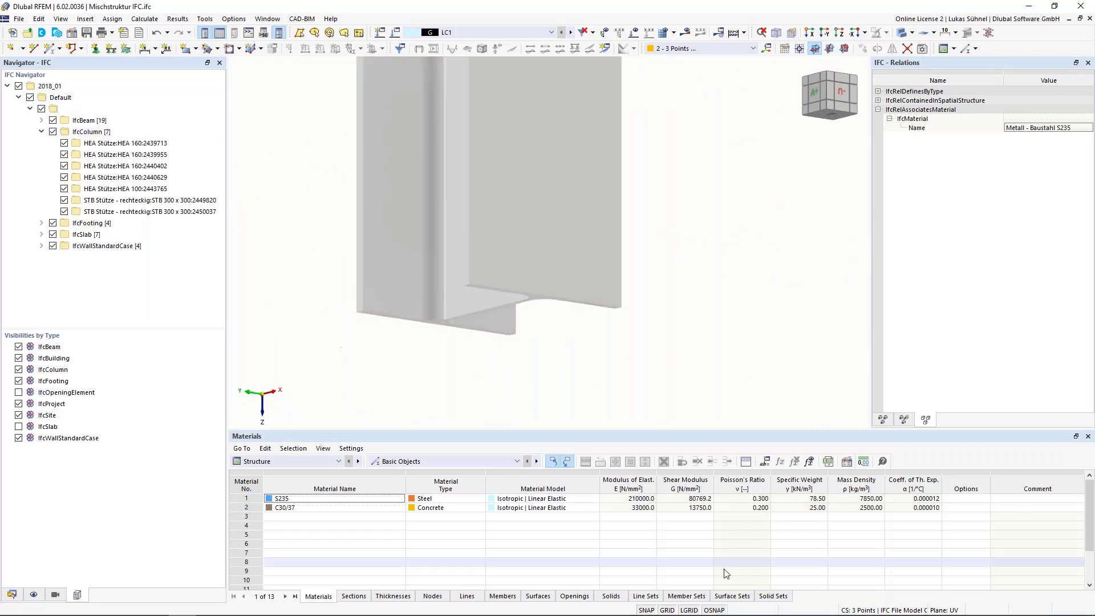
- Place a node midway between two diagonally opposite flange corners at the lower end of the outer HEA 160 column
right_click(722, 611)
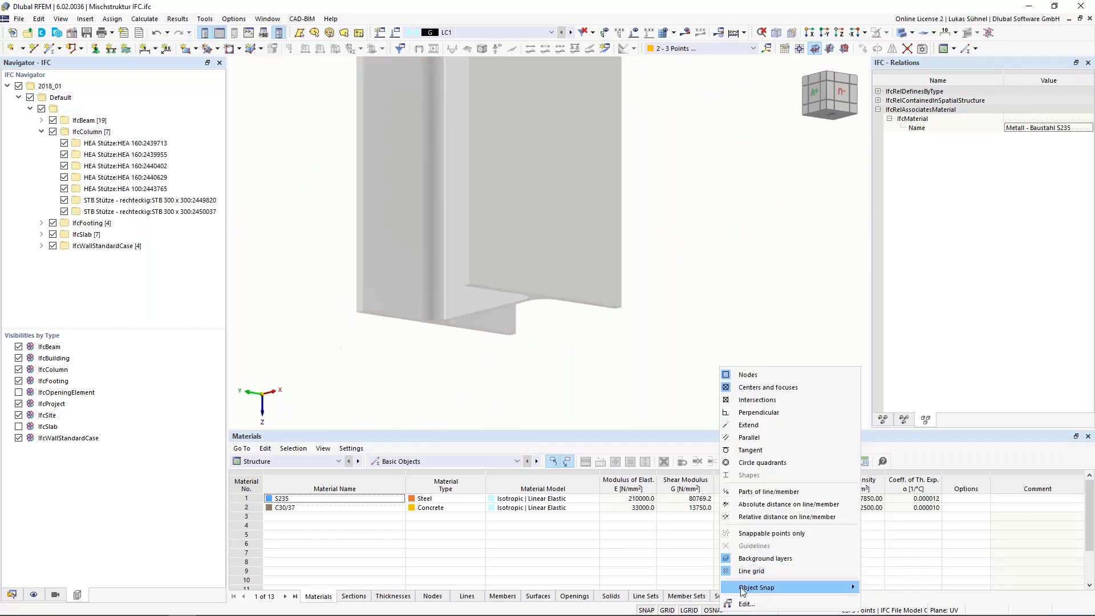
left_click(433, 384)
left_click(23, 49)
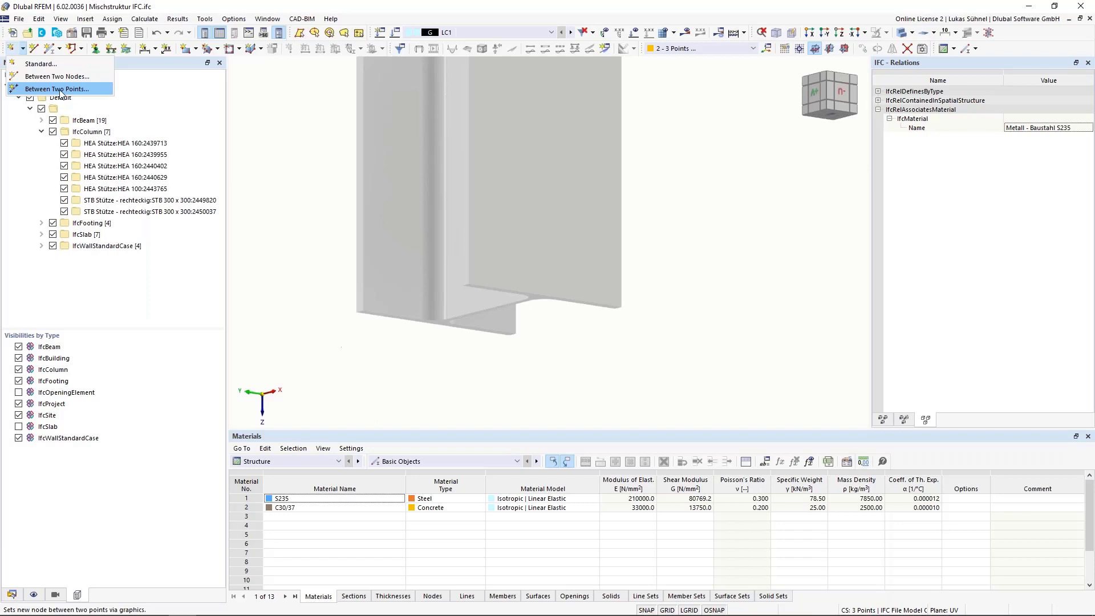
left_click(62, 89)
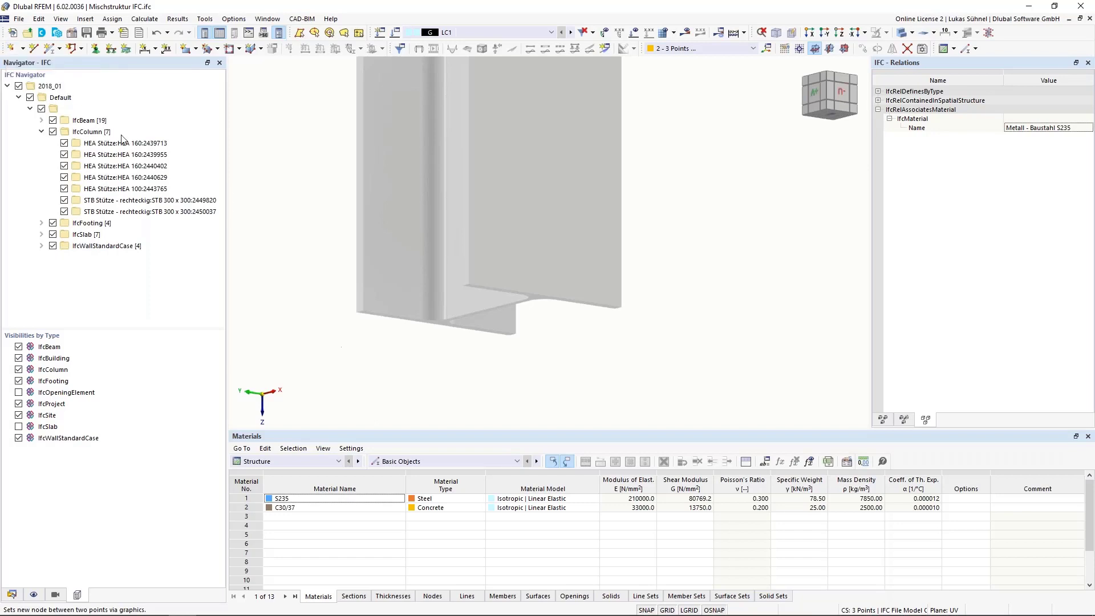
scroll(508, 338, "up", 2)
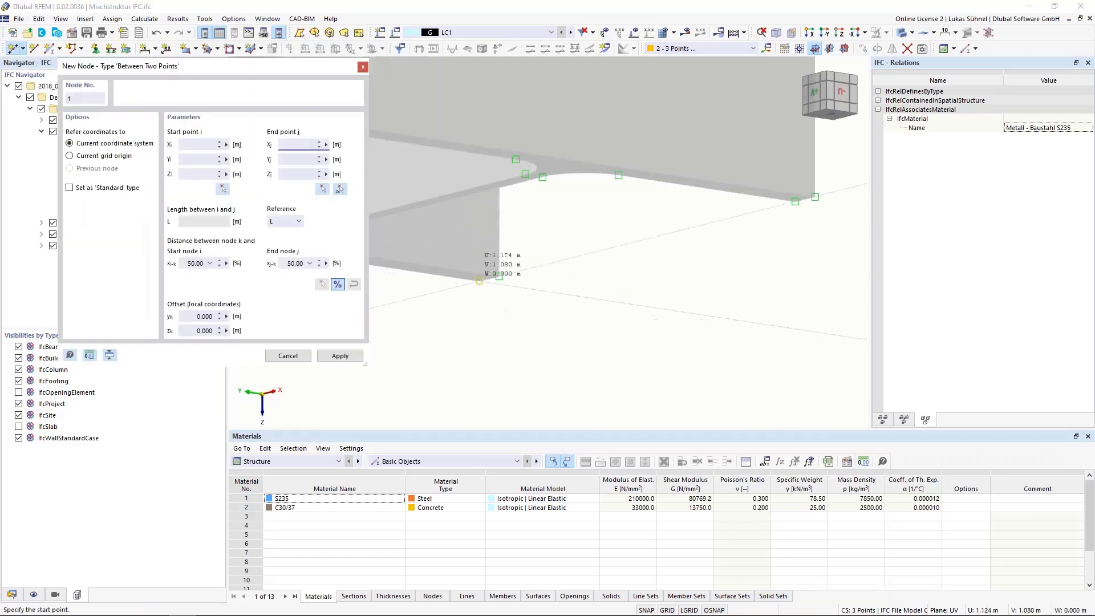
left_click(480, 280)
scroll(544, 327, "down", 3)
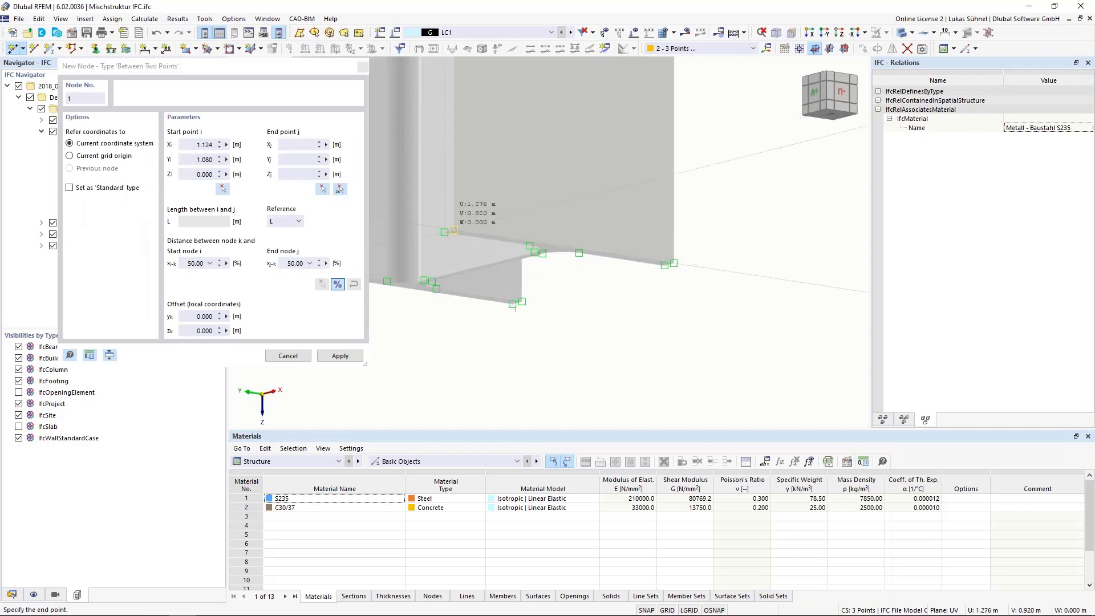
left_click(454, 230)
scroll(512, 371, "up", 2)
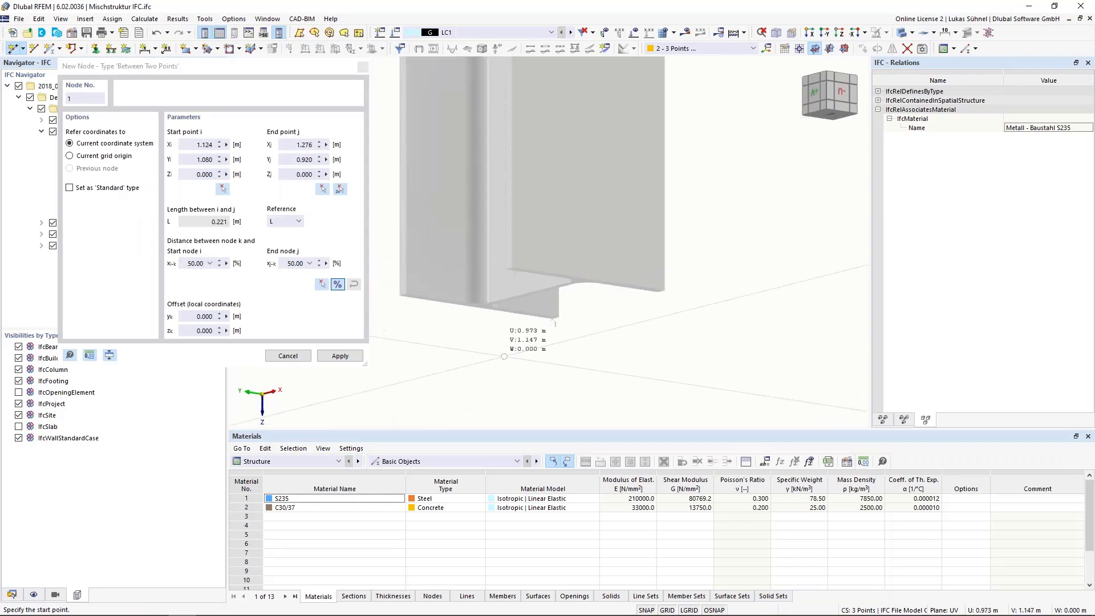
- Place a second node midway between two diagonally opposite flange corners at the upper end of the same column
scroll(504, 356, "down", 6)
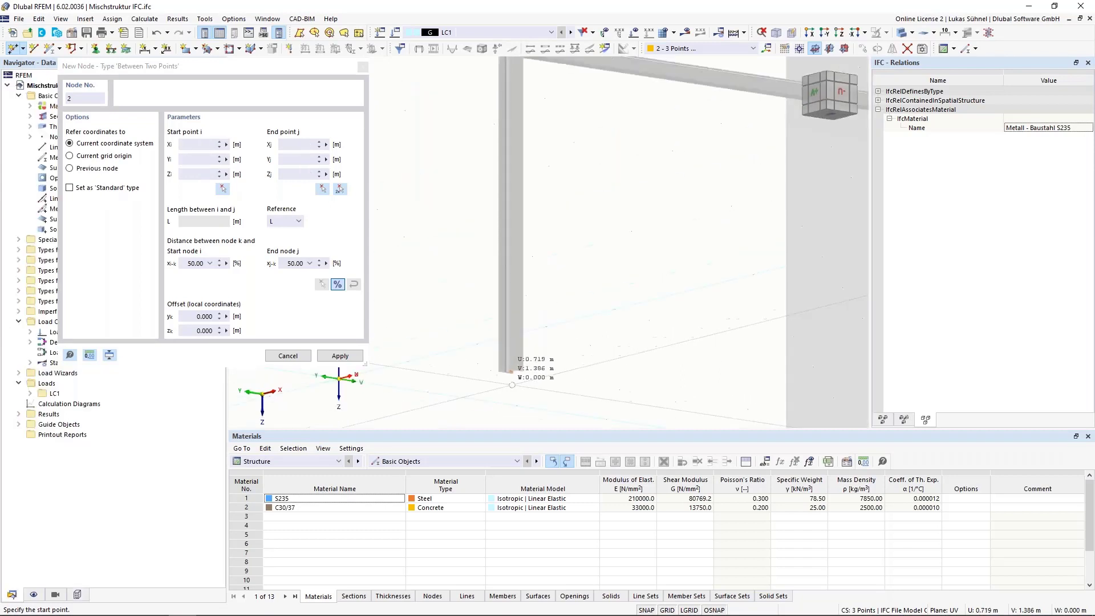
middle_click_drag(529, 65, 539, 237)
scroll(517, 226, "up", 4)
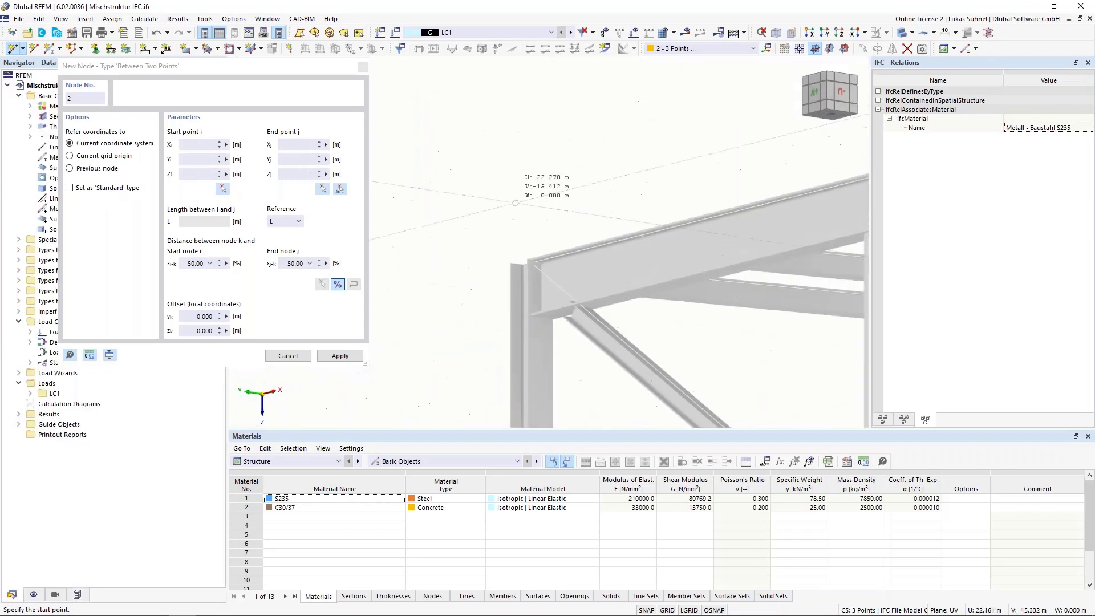
middle_click_drag(516, 195, 540, 298)
middle_click_drag(549, 360, 506, 165)
scroll(549, 312, "up", 5)
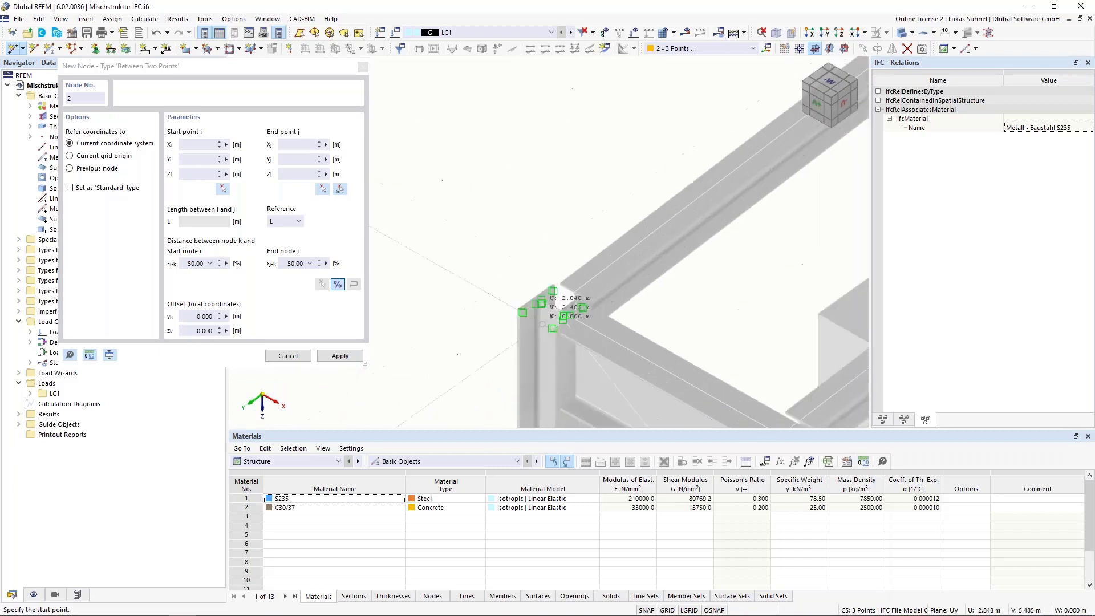
scroll(551, 270, "up", 3)
left_click(579, 221)
scroll(579, 219, "down", 3)
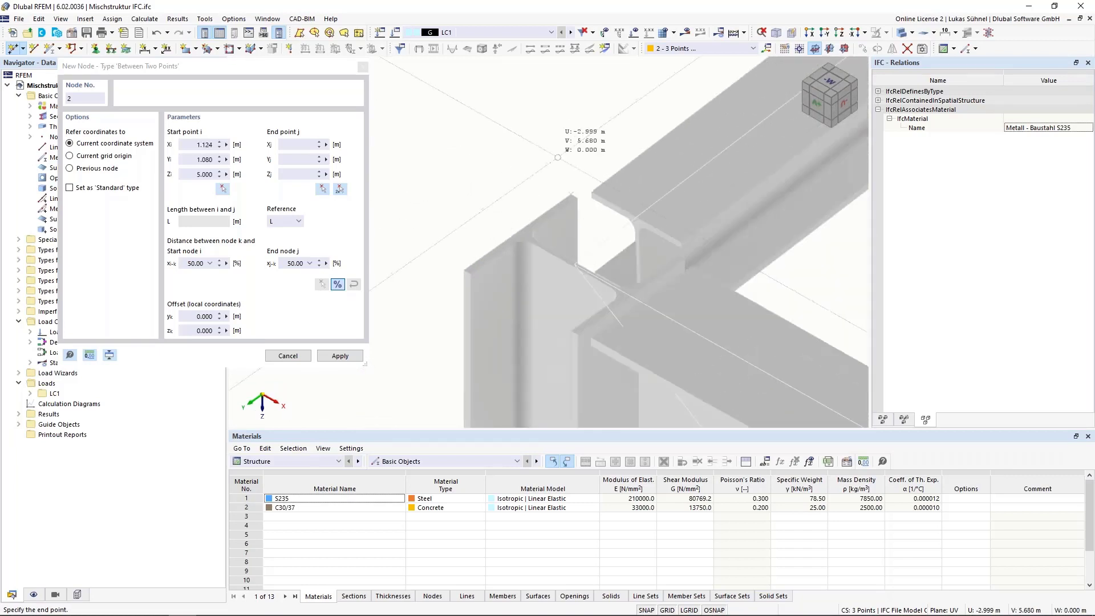
scroll(606, 364, "up", 4)
left_click(549, 294)
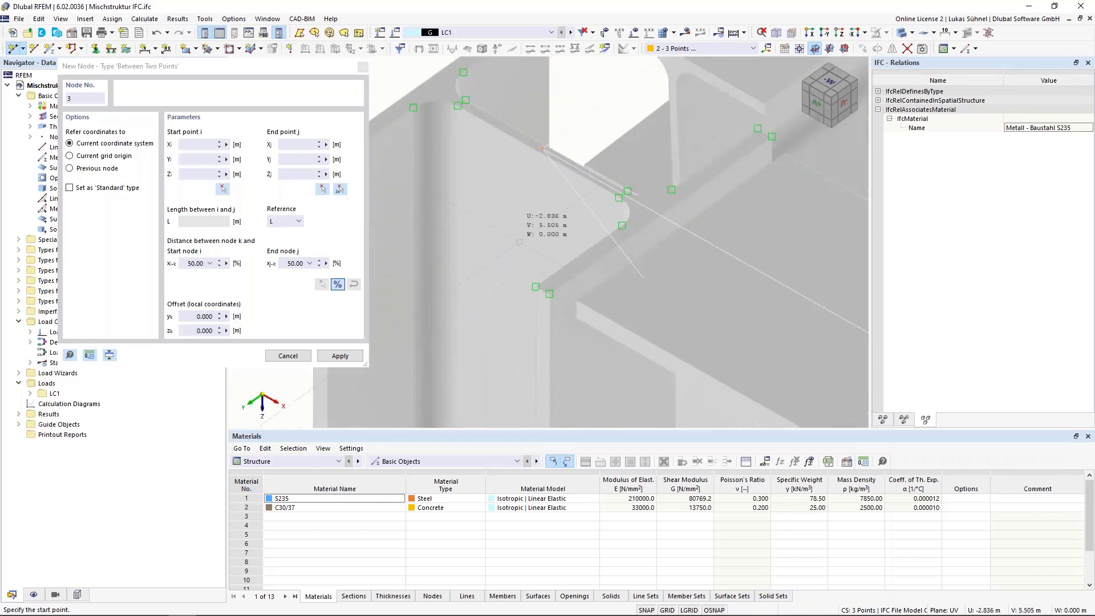
scroll(531, 245, "up", 3)
key("Escape")
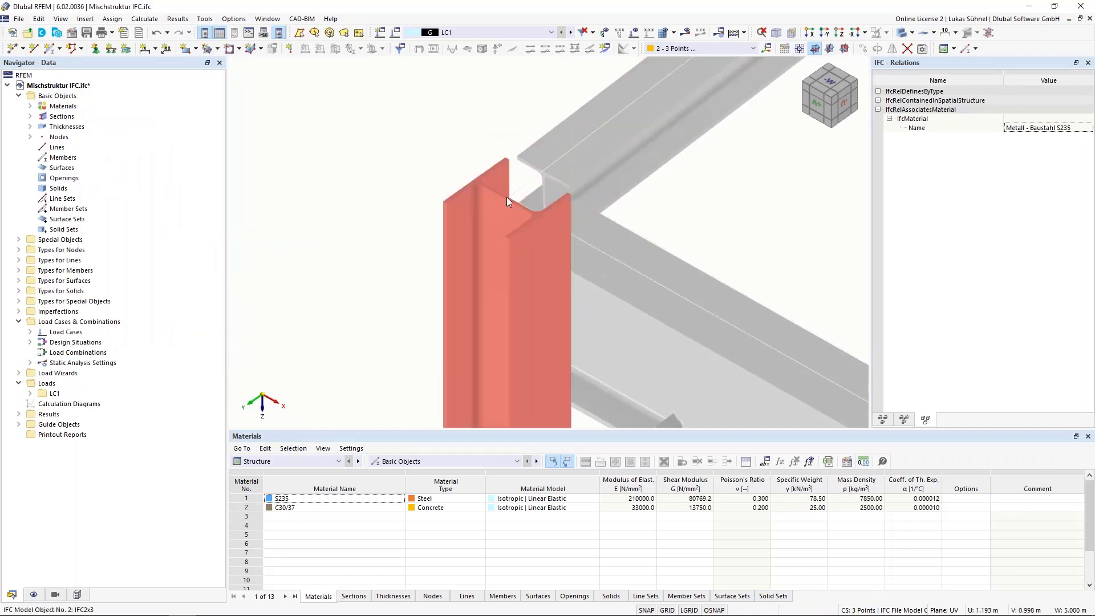
- Check the column's section name in its basic IFC properties, and clear the selection
scroll(381, 131, "down", 3)
middle_click_drag(289, 175, 270, 116)
scroll(286, 161, "down", 4)
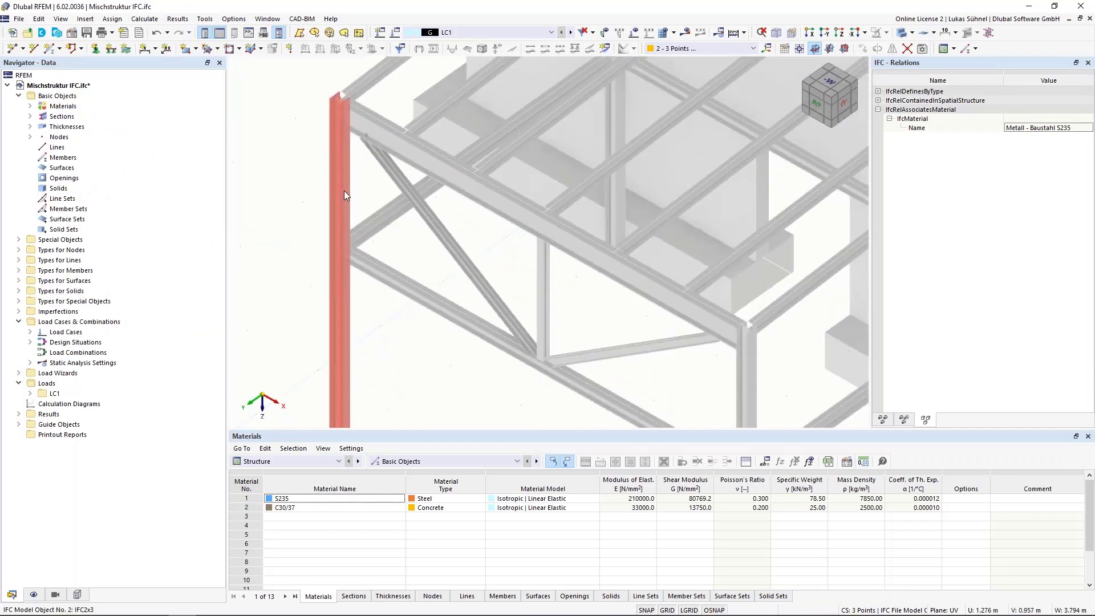
left_click(342, 190)
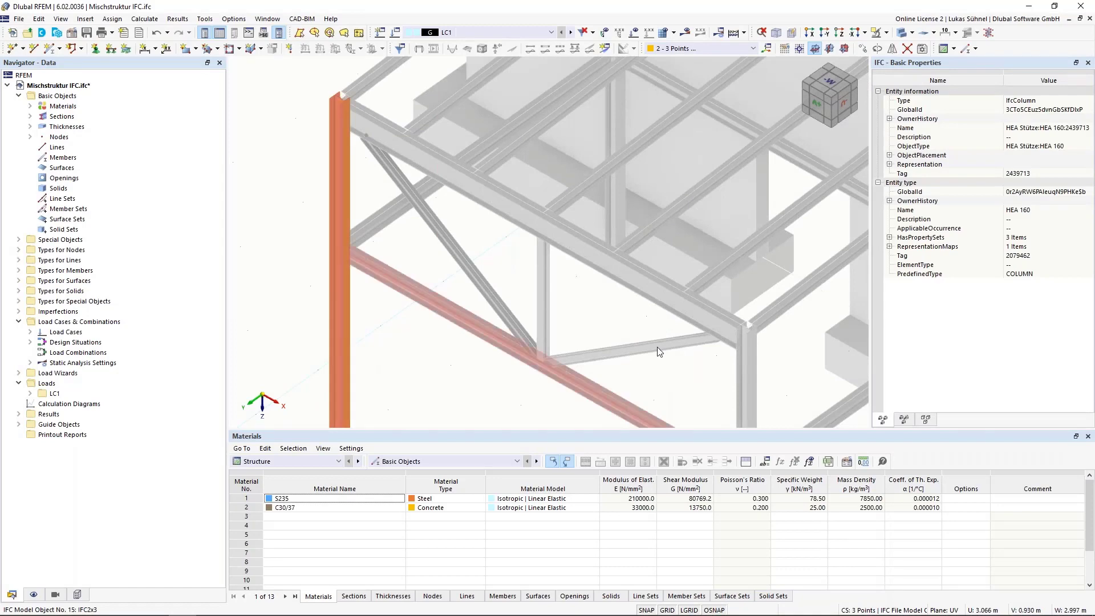
left_click(287, 207)
- Set up a new single beam member with the HEA 160 section of the Euronorm 53-62; DIN 1025-3 series from SZS in S235
left_click(51, 48)
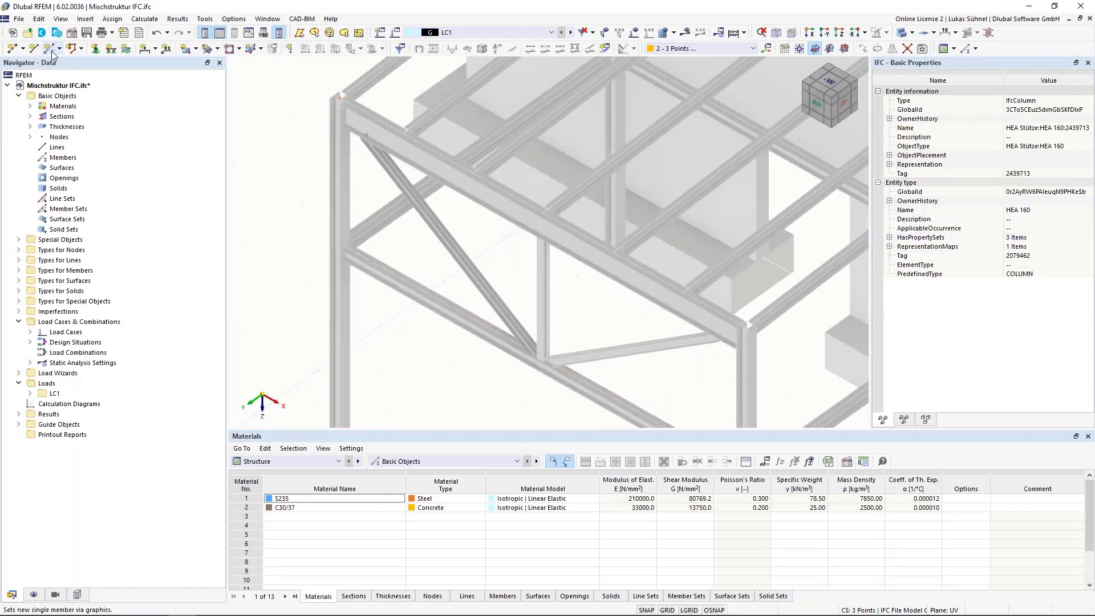
left_click(480, 323)
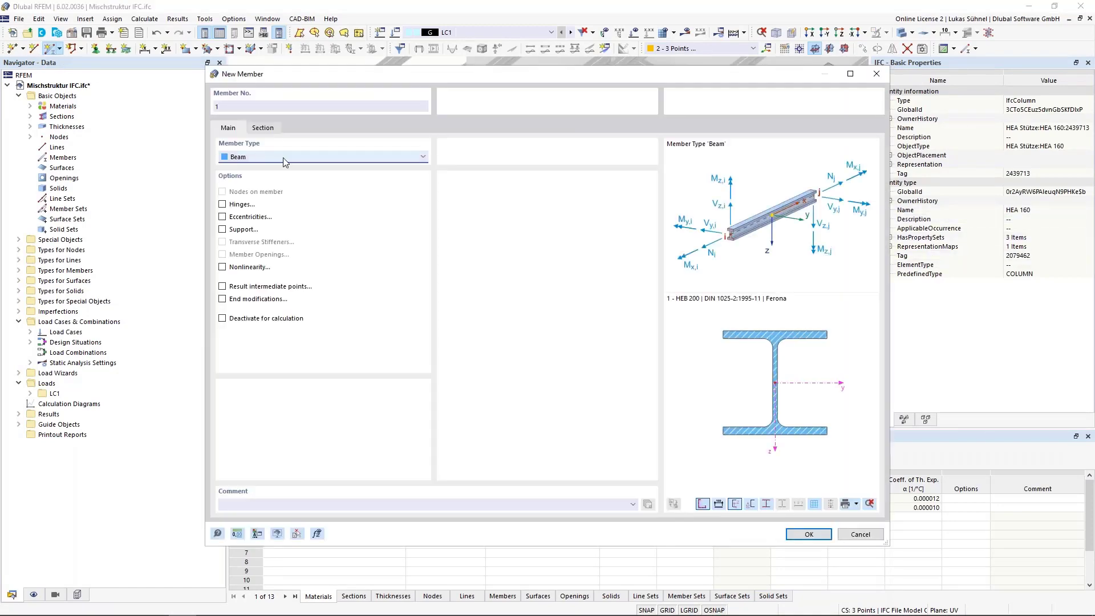
left_click(263, 128)
left_click(583, 407)
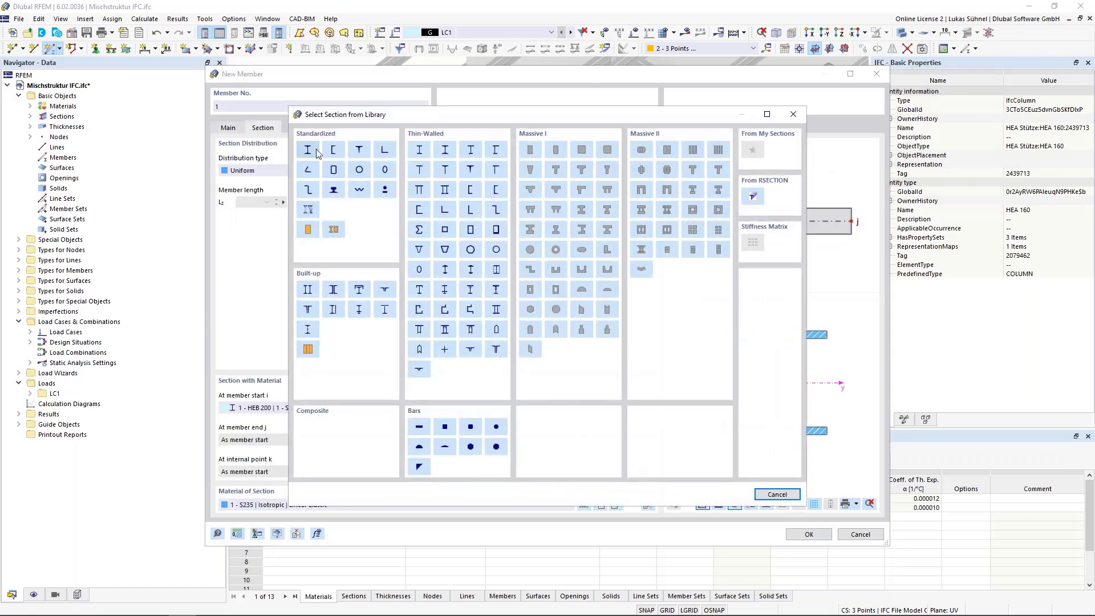
left_click(451, 292)
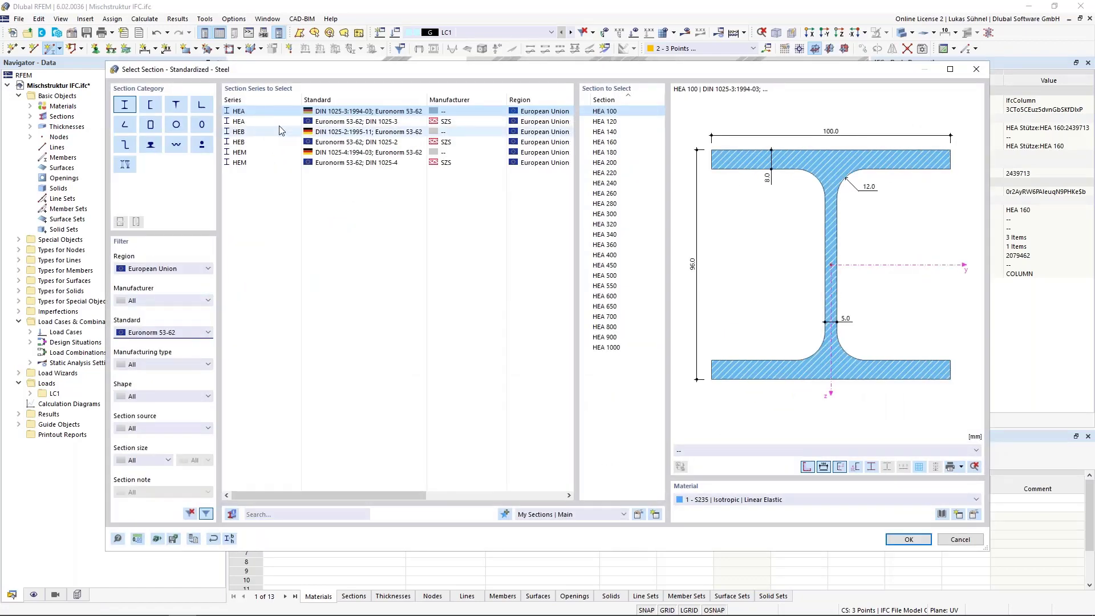
left_click(279, 123)
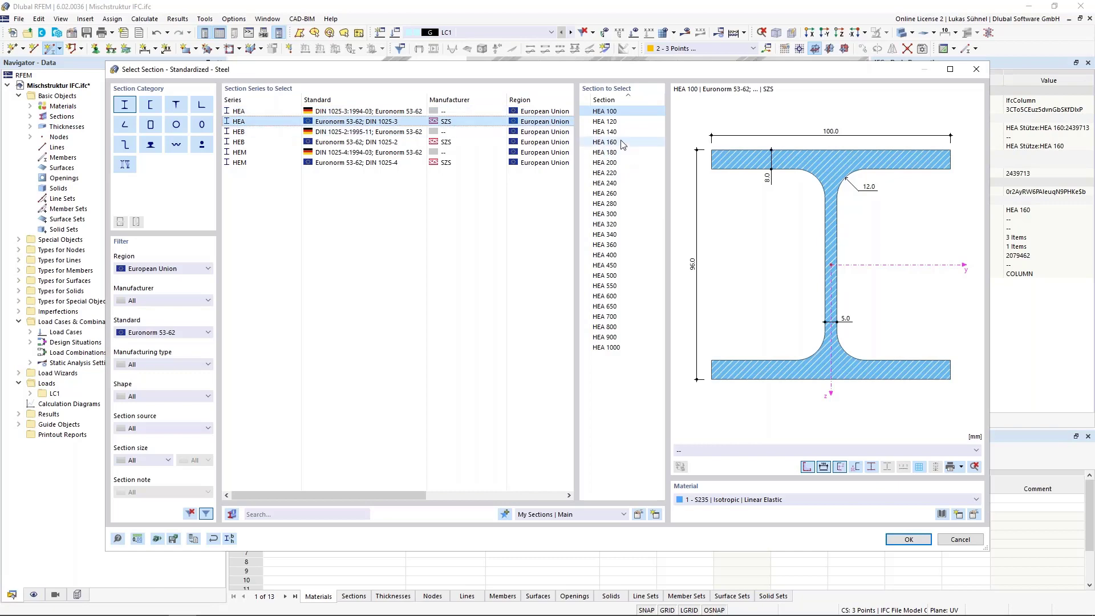
left_click(605, 142)
left_click(909, 539)
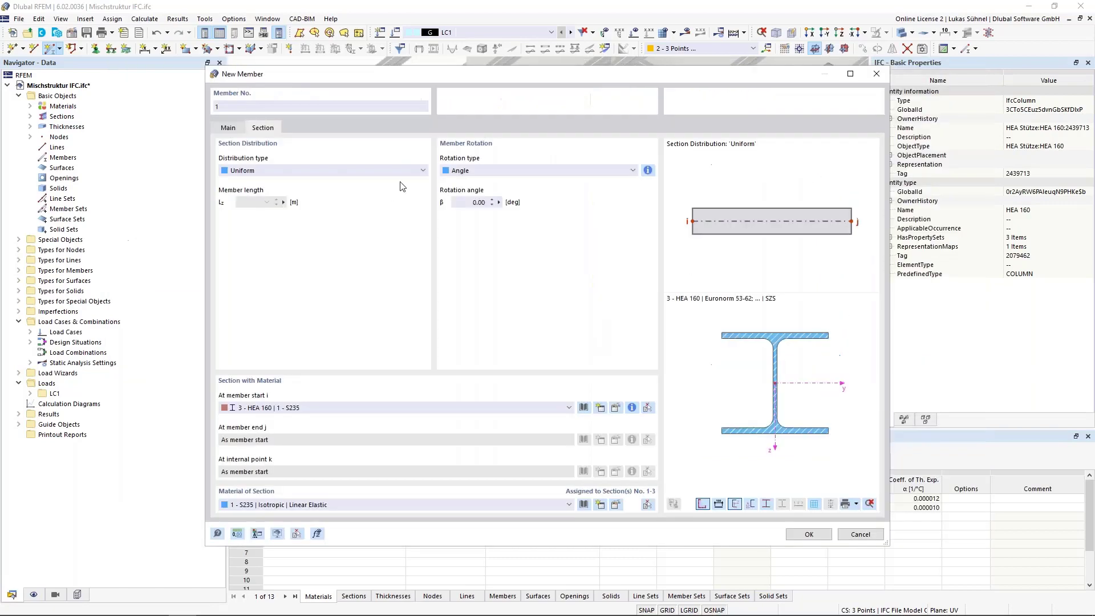
left_click(806, 534)
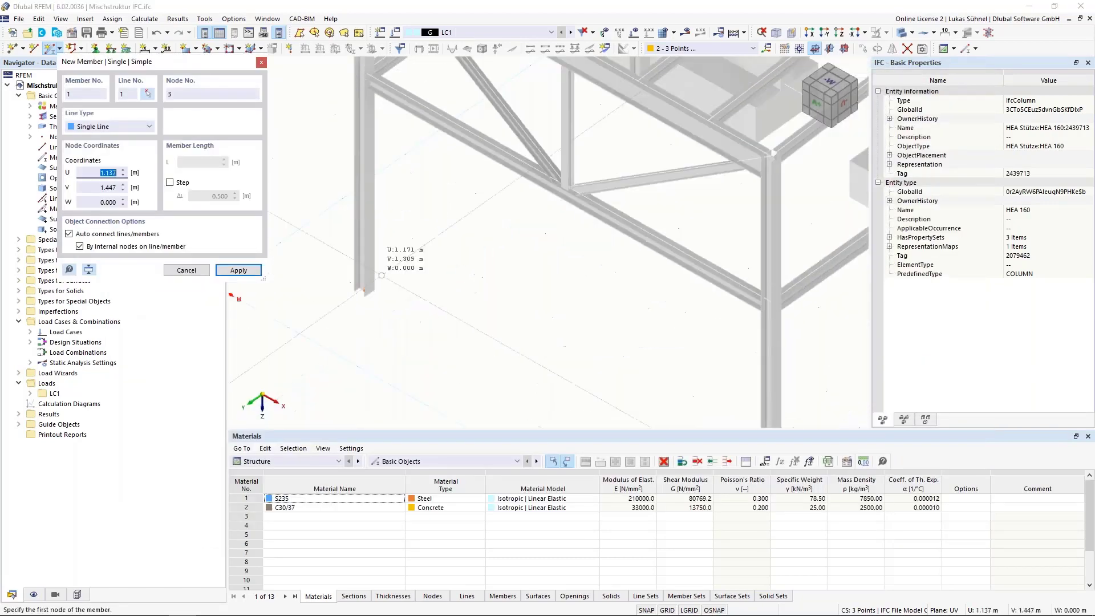
- Draw the member from the column's lower node to its upper node, and end the member command
scroll(381, 275, "up", 5)
left_click(390, 369)
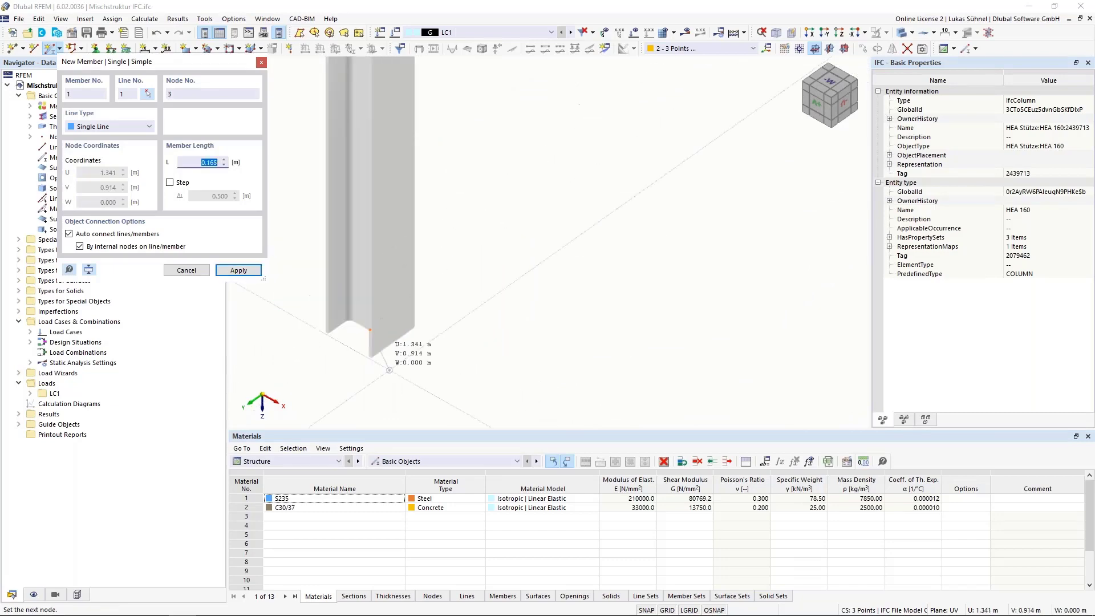
scroll(390, 368, "down", 5)
scroll(361, 210, "up", 5)
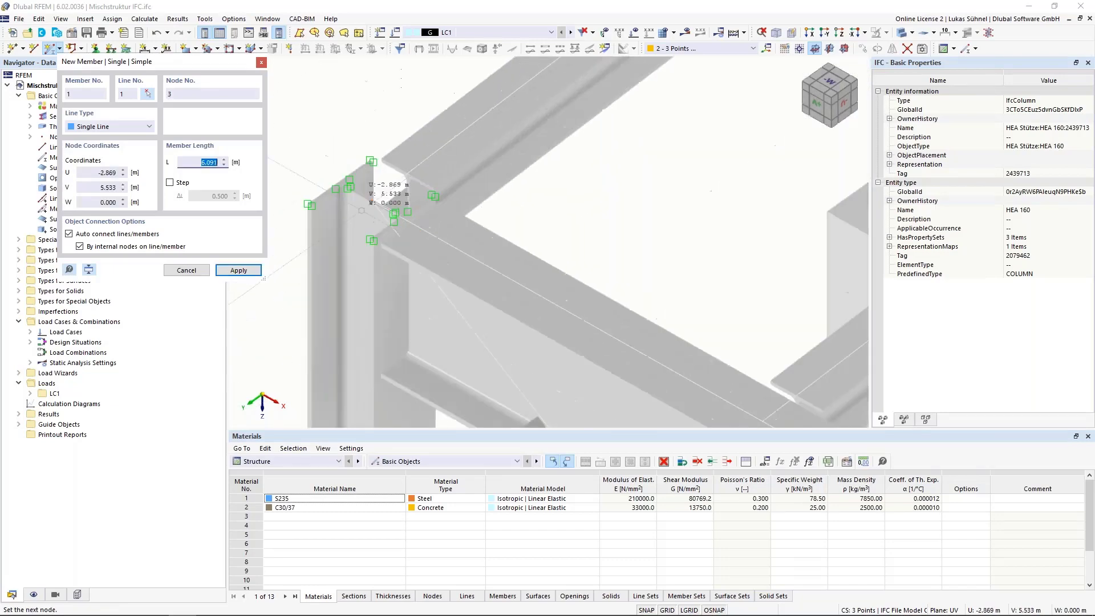
left_click(361, 210)
scroll(404, 165, "up", 3)
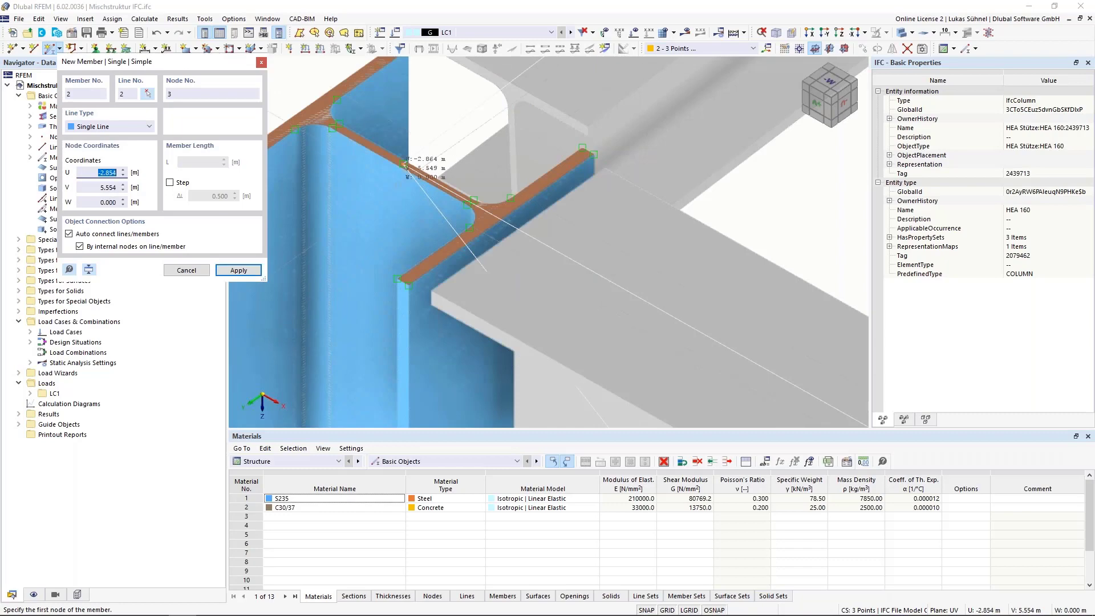
key("Escape")
- Examine how the new HEA 160 member sits over the IFC column within the whole steel frame
scroll(397, 167, "down", 3)
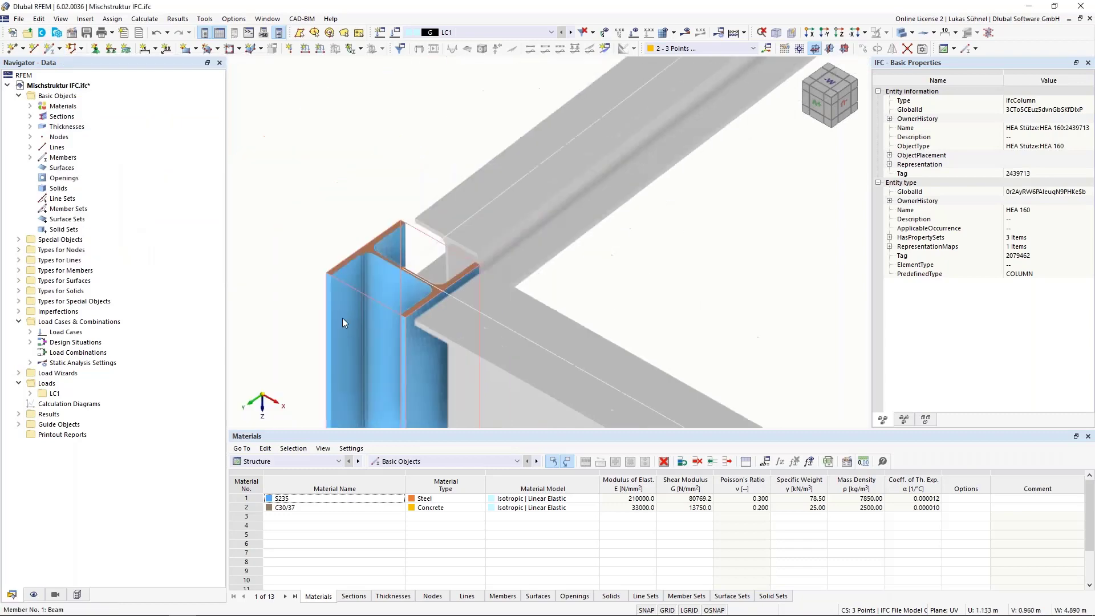
scroll(342, 319, "down", 4)
scroll(402, 235, "down", 3)
middle_click_drag(411, 245, 422, 165)
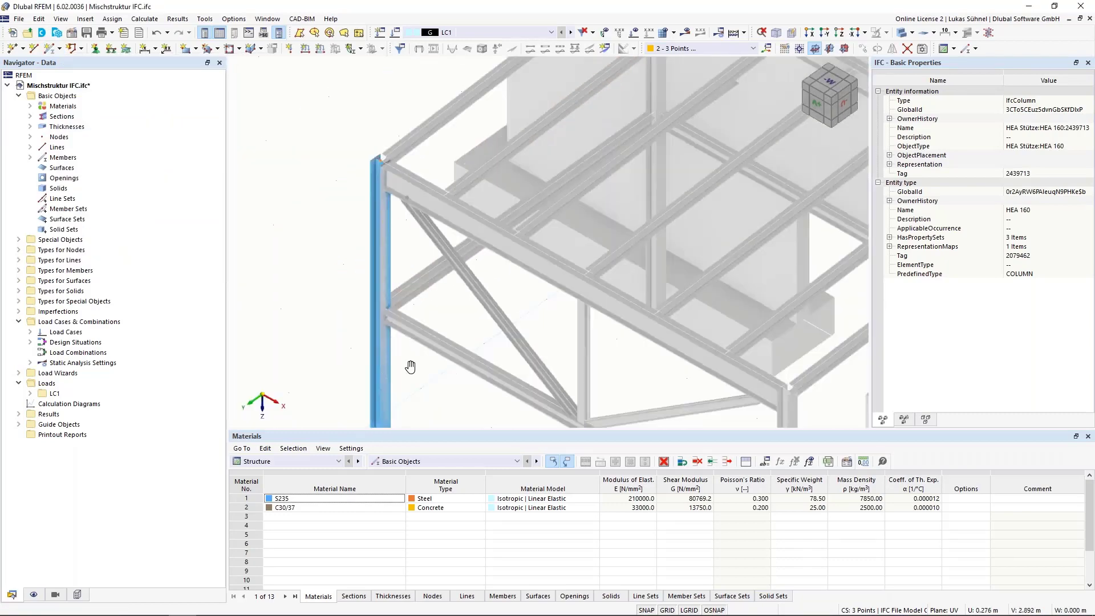
scroll(406, 354, "up", 3)
scroll(431, 351, "down", 3)
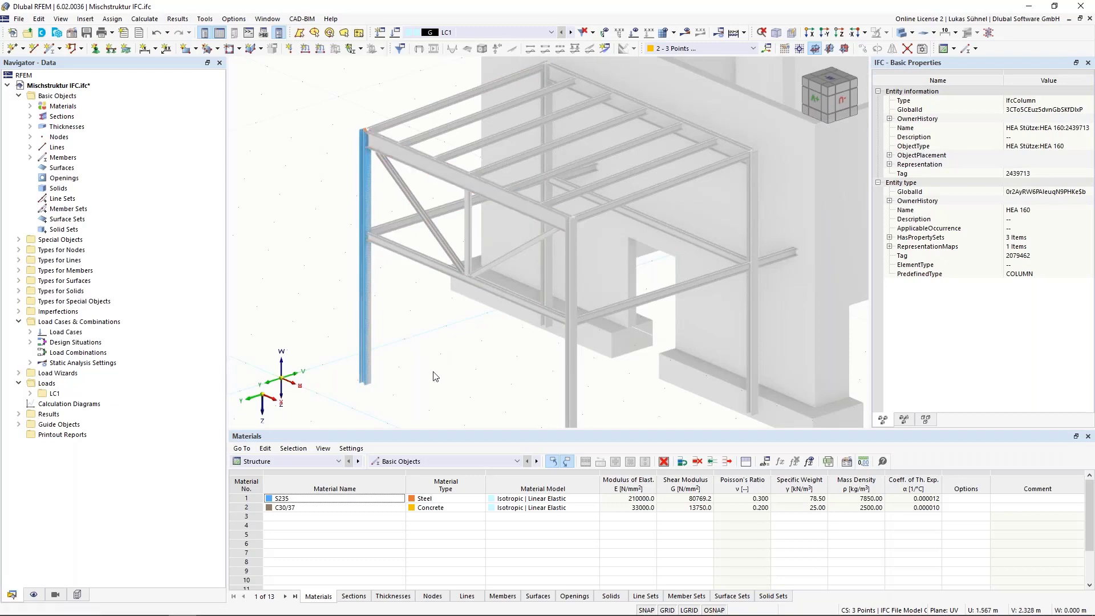
scroll(434, 372, "down", 2)
mouse_move(426, 365)
middle_mouse_down("ctrl")
mouse_move(421, 354)
mouse_move(424, 373)
middle_mouse_up("ctrl")
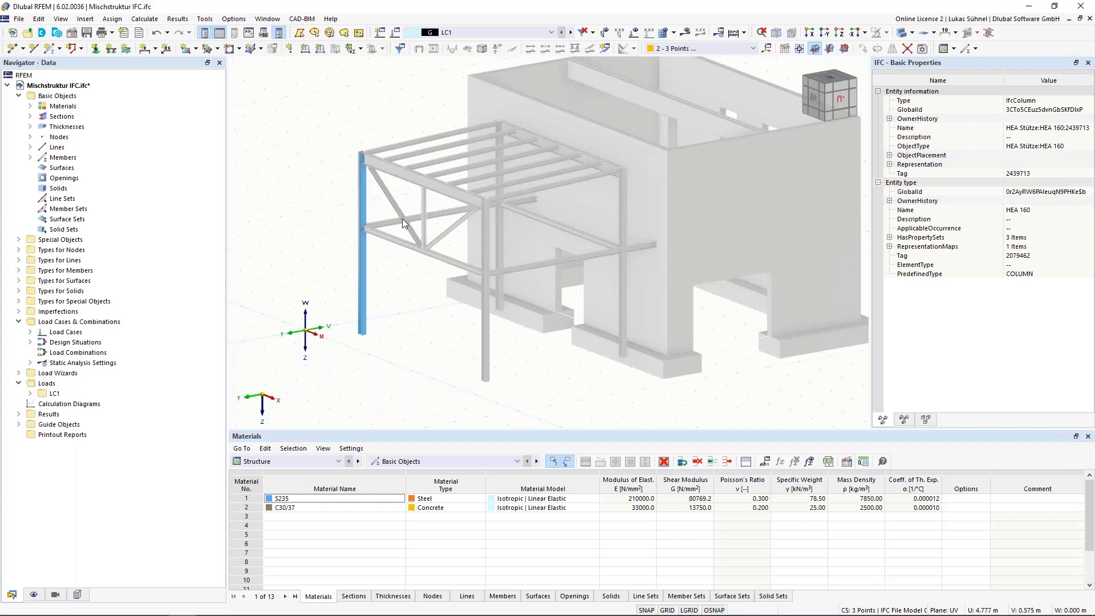
- Undo the manually created column member and its two nodes
left_click(387, 368)
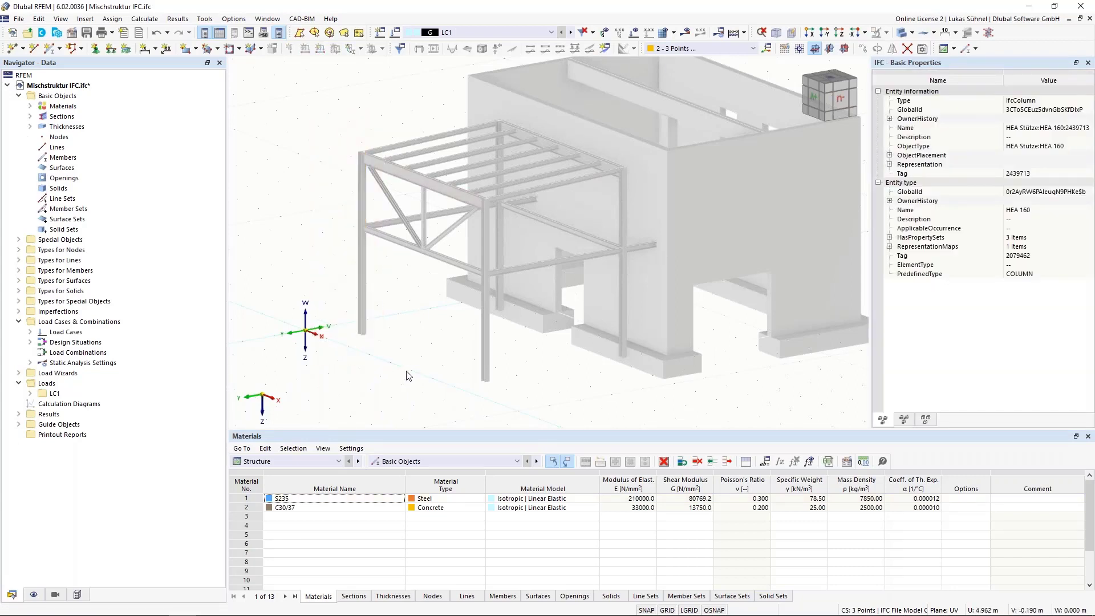
middle_click_drag(546, 367, 500, 365, "ctrl")
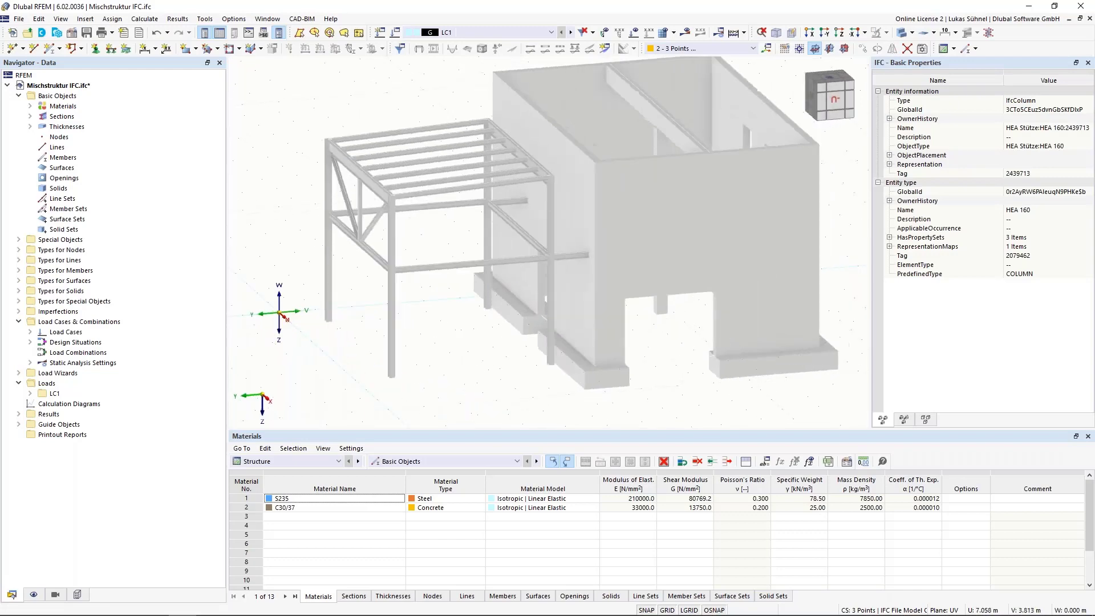
- Review the conversion commands offered for the steel frame's HEA 120 roof beam, without converting it
right_click(452, 192)
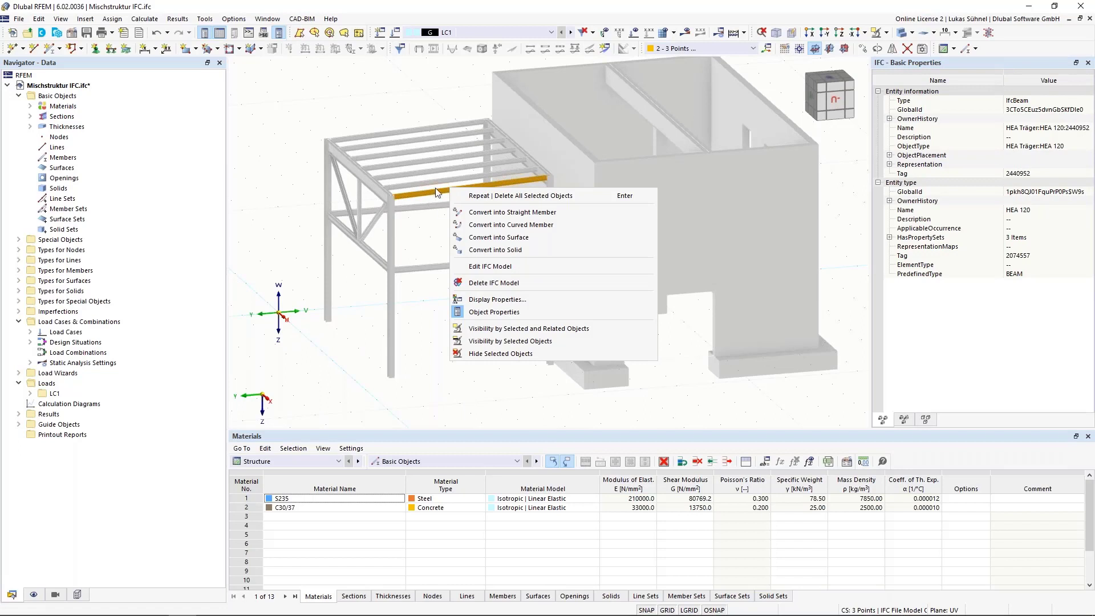
left_click(489, 249)
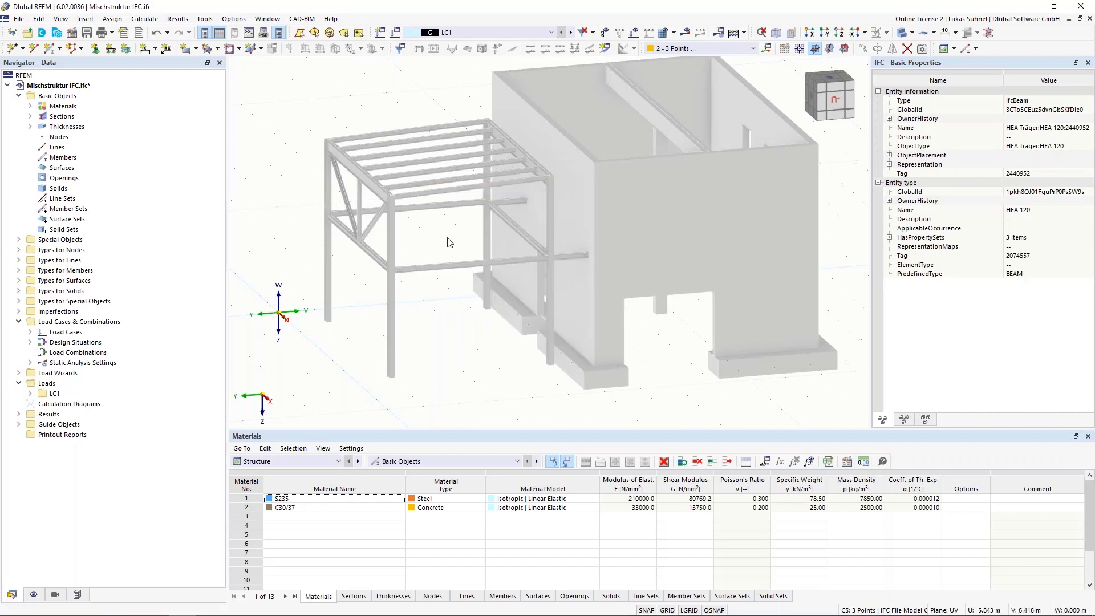
- Open the conversion tables and review the external materials and sections listed from the IFC model
middle_click_drag(450, 240, 411, 269)
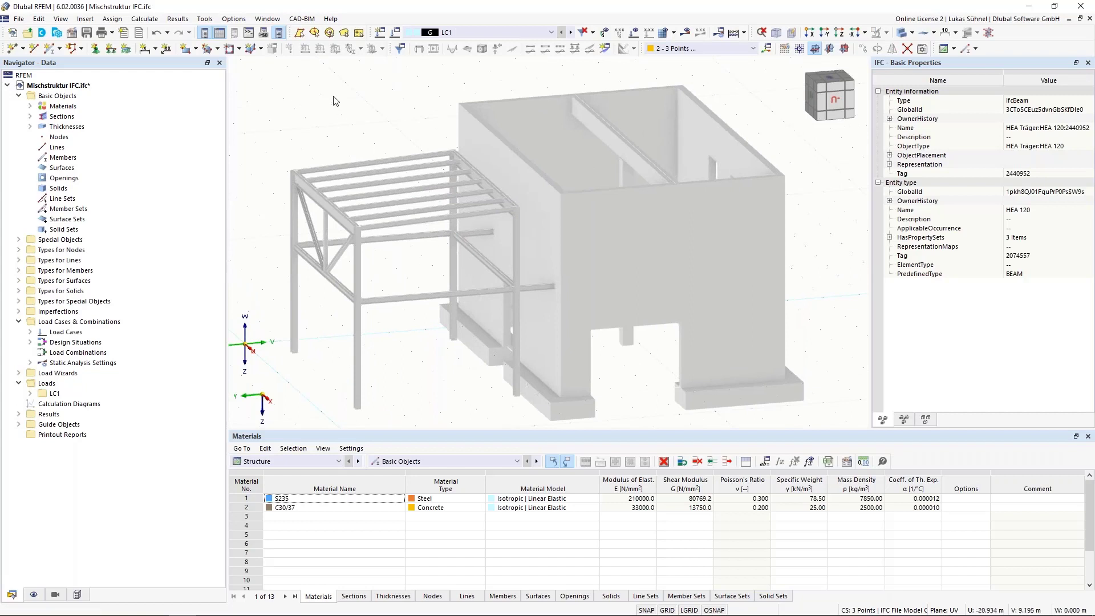
left_click(302, 19)
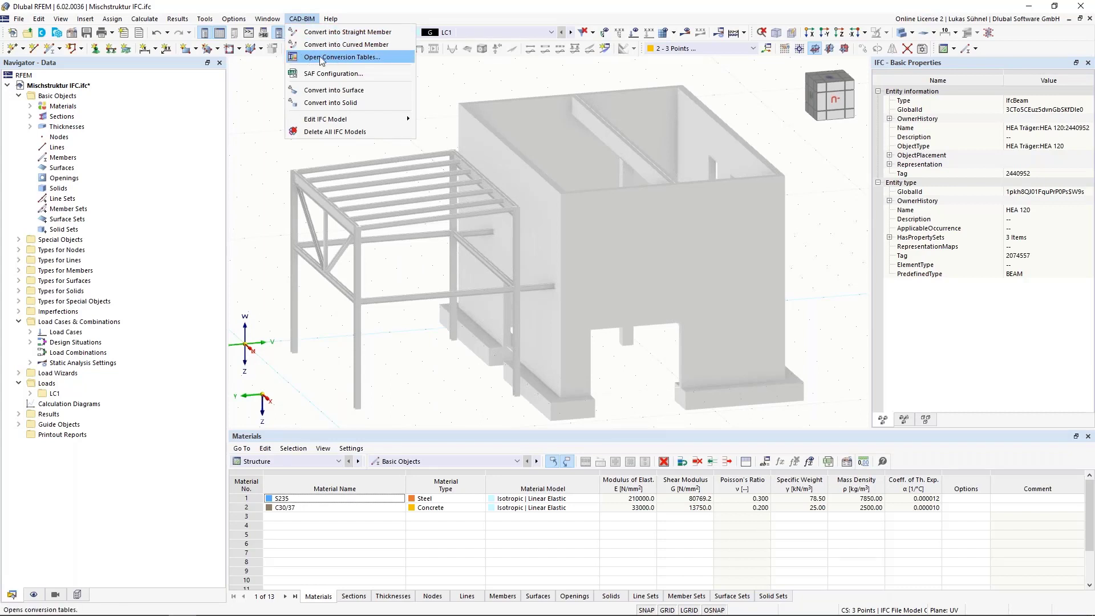
left_click(338, 58)
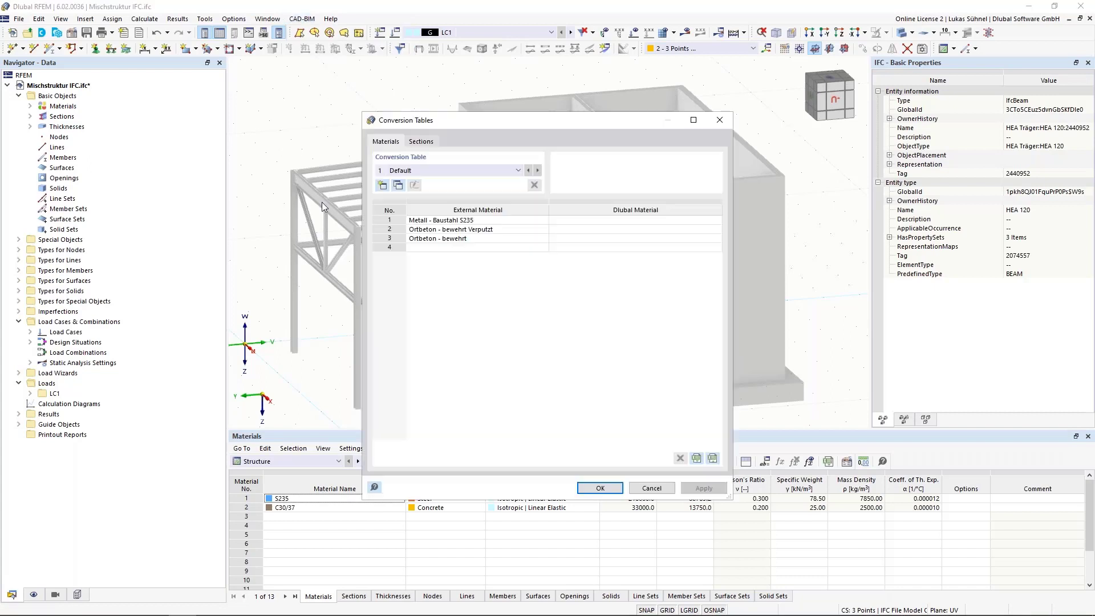
left_click_drag(505, 116, 638, 81)
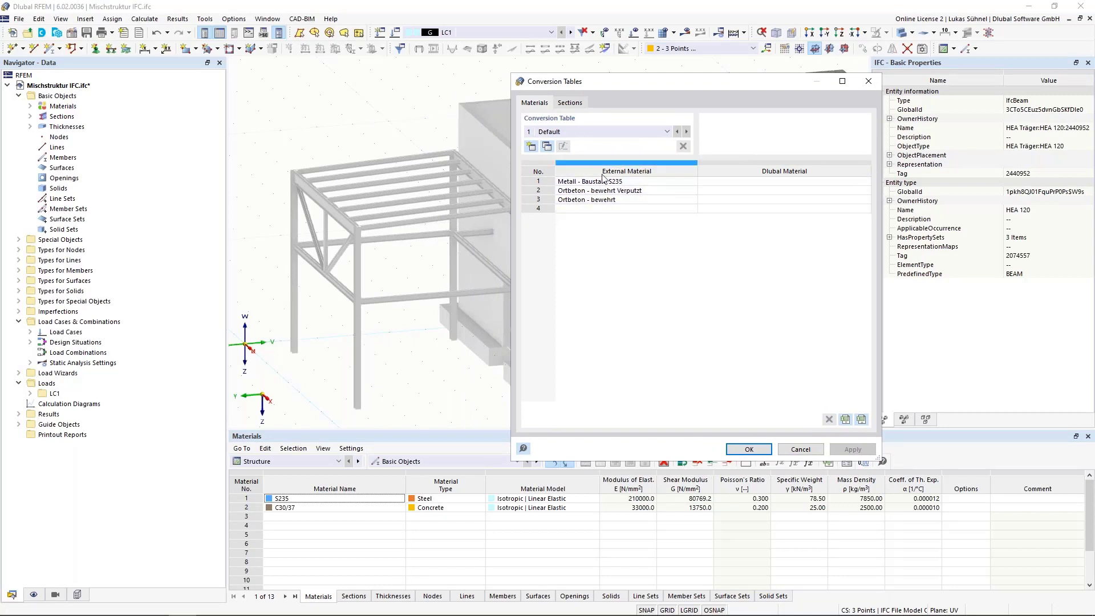
left_click(559, 103)
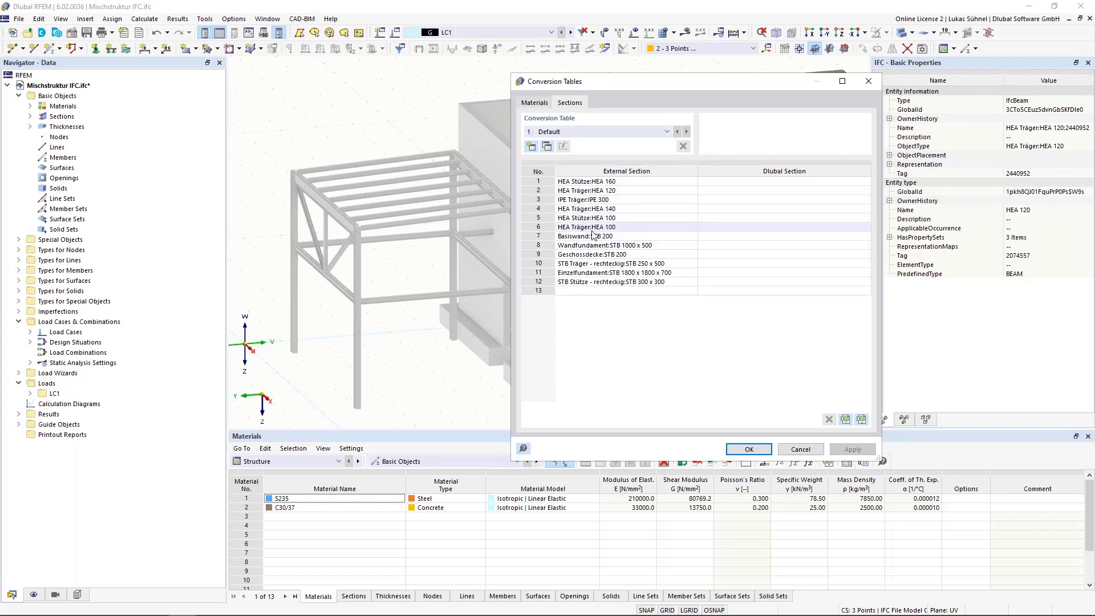
left_click(543, 104)
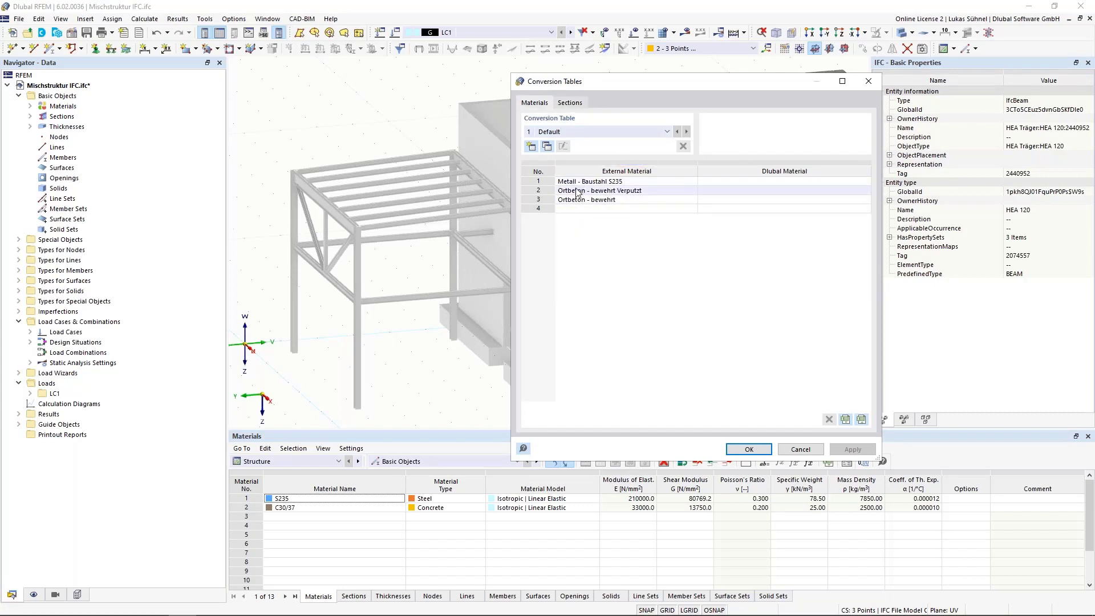
left_click_drag(596, 81, 534, 90)
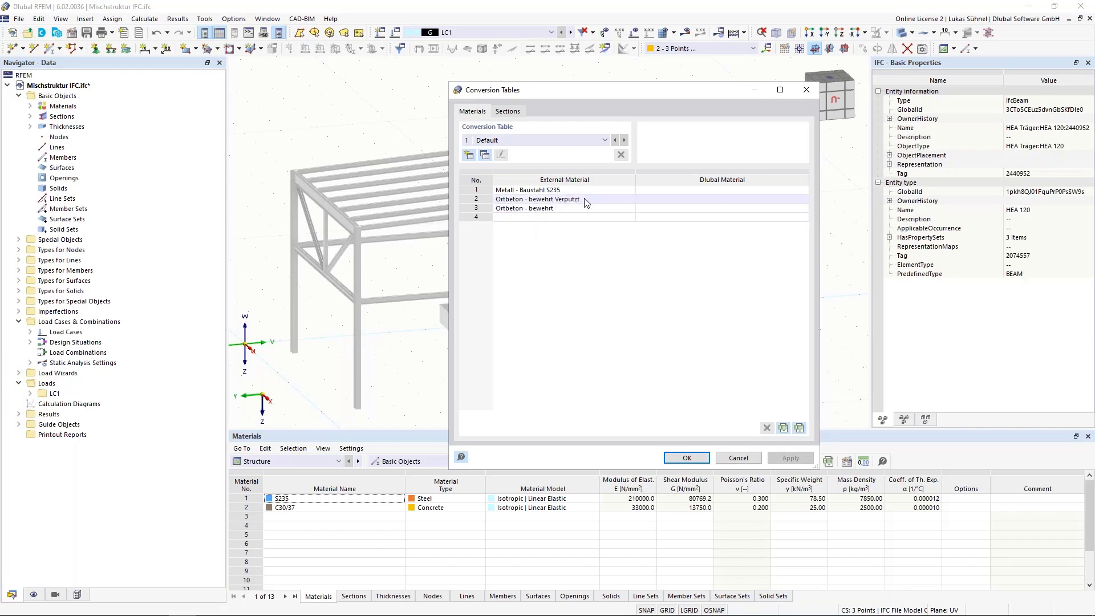
left_click_drag(591, 97, 625, 83)
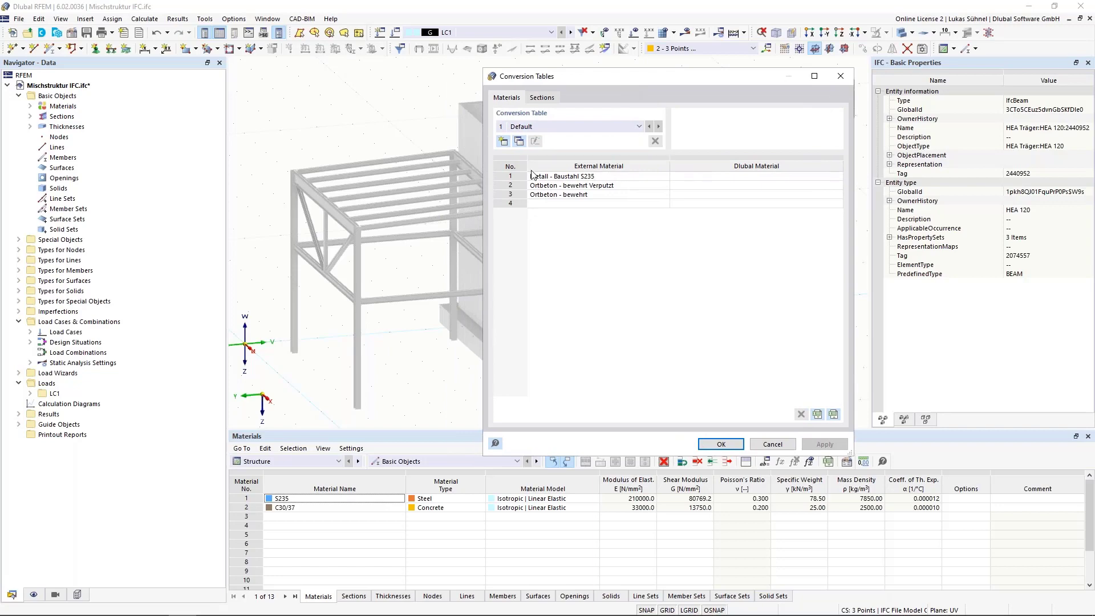
- Assign the library steel S235 (EN 1993-1-1:2005-05) to the external material Metall - Baustahl S235
left_click(838, 178)
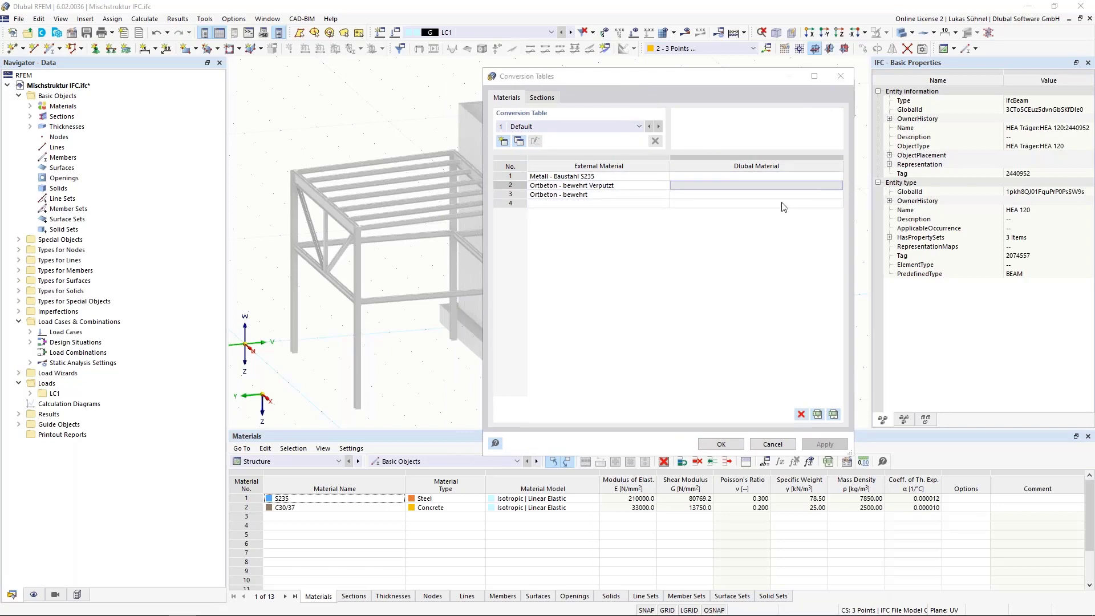
left_click(838, 177)
left_click(1027, 495)
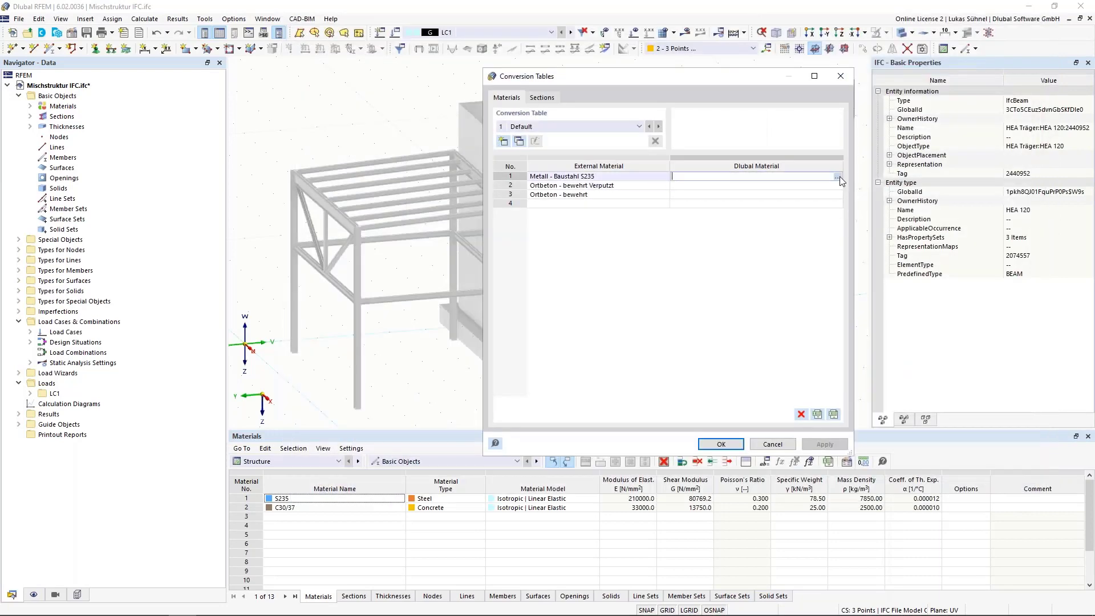
left_click(838, 178)
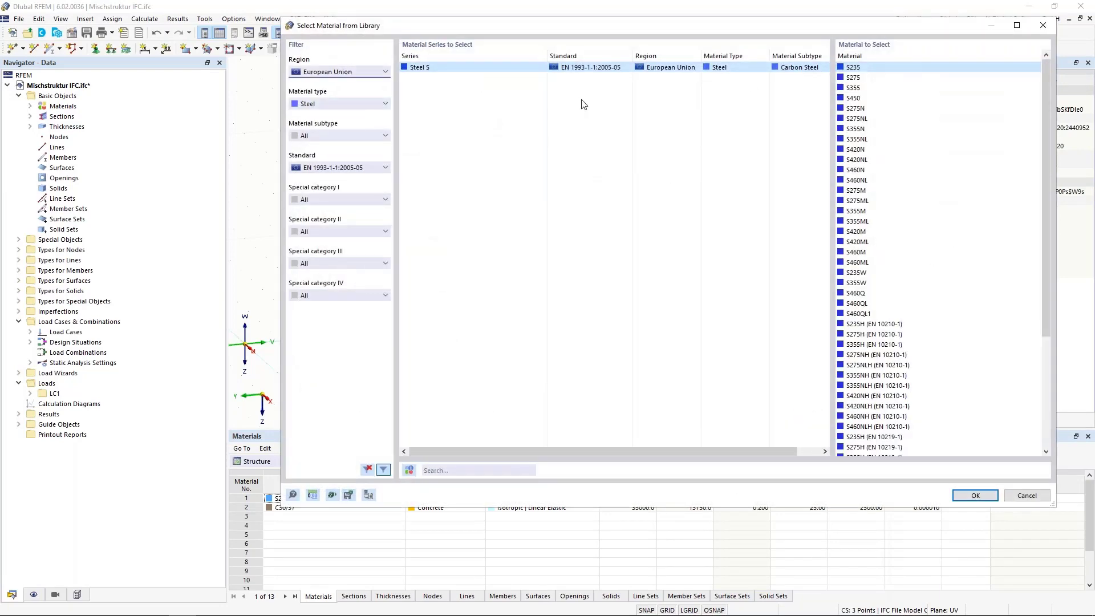
double_click(853, 68)
- Filter the material library to concrete and assign C25/30 to the external material Ortbeton - bewehrt Verputzt
left_click(714, 186)
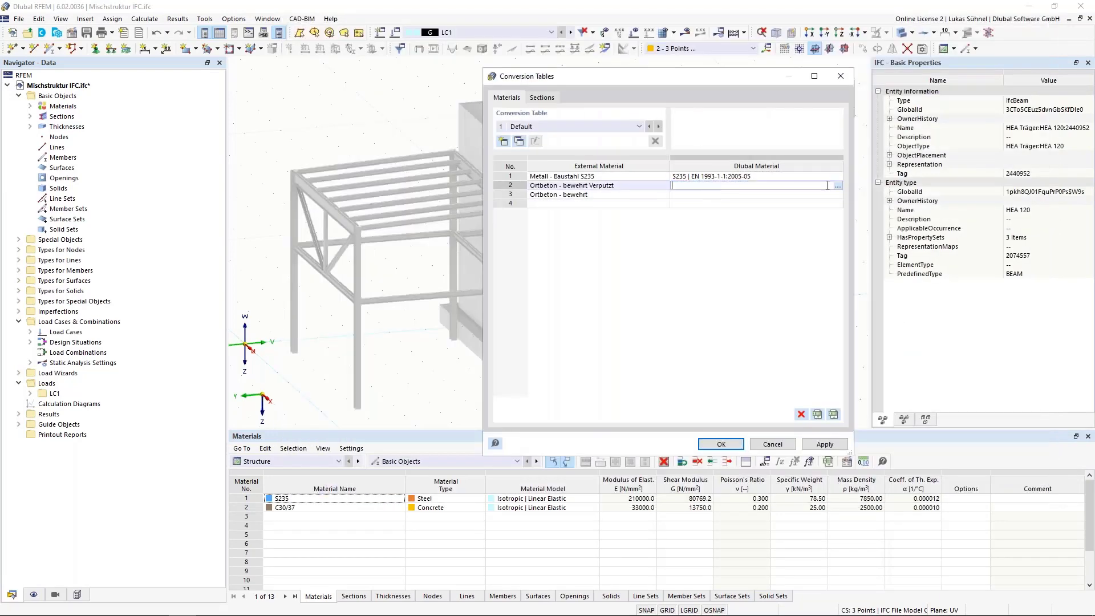
left_click(838, 186)
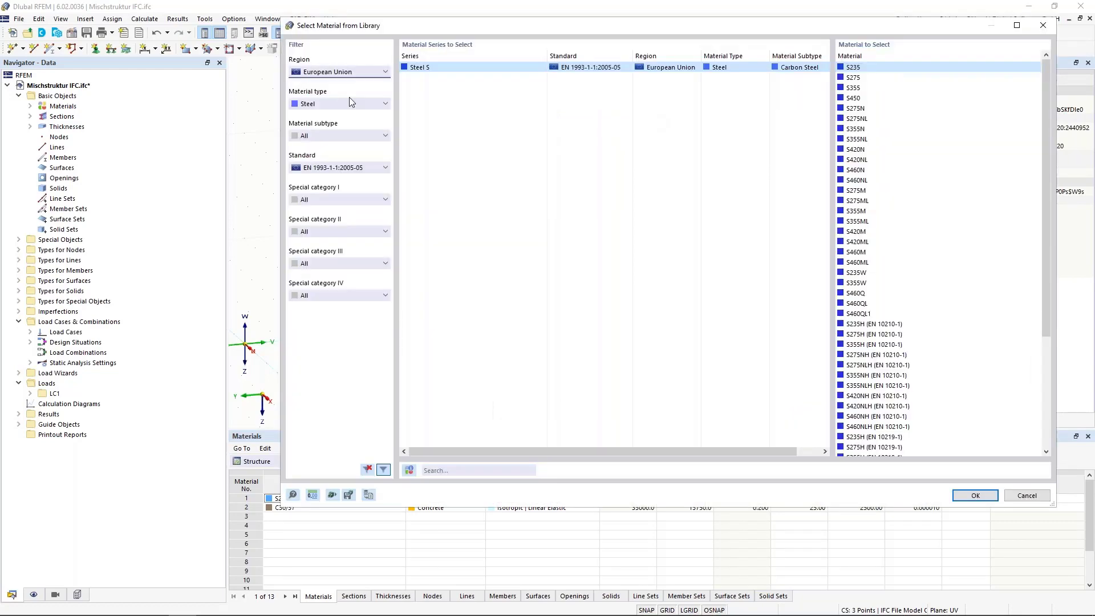
left_click(341, 105)
left_click(328, 123)
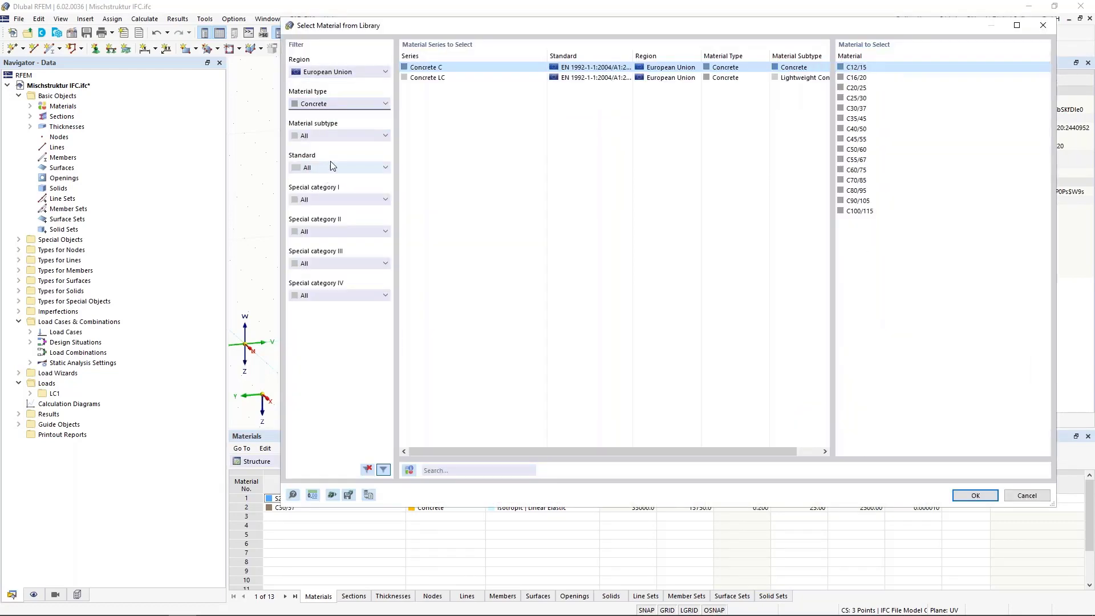
double_click(857, 97)
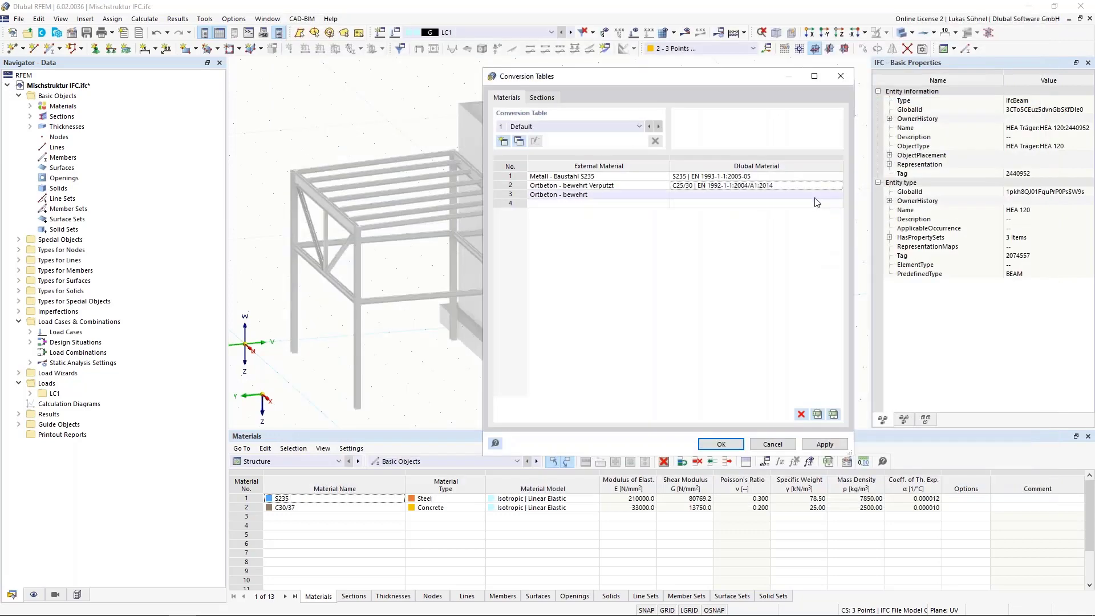
- Assign the library concrete C30/37 to the external material Ortbeton - bewehrt
left_click(843, 197)
left_click(839, 195)
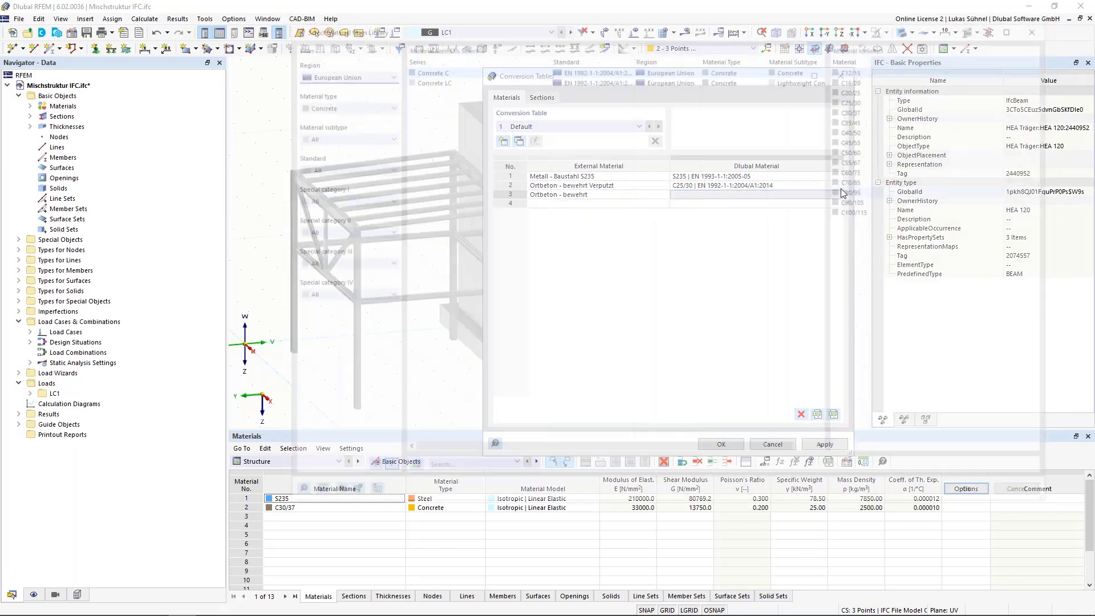
left_click(861, 108)
double_click(864, 109)
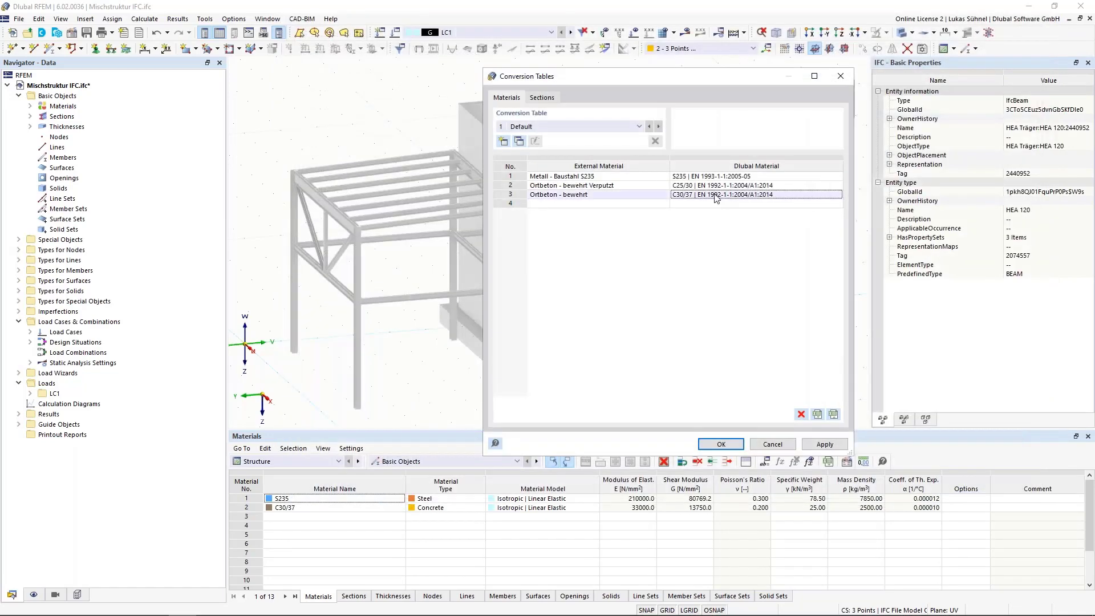
- Open the section library for the Dlubal section of the external section HEA Stütze:HEA 160
left_click(542, 98)
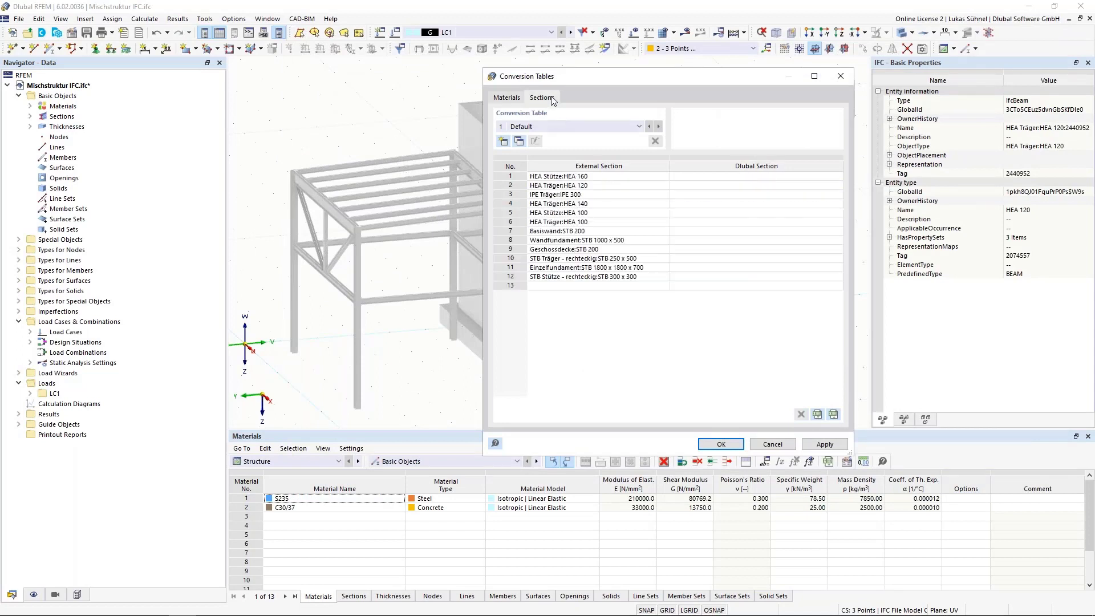
left_click_drag(495, 74, 398, 87)
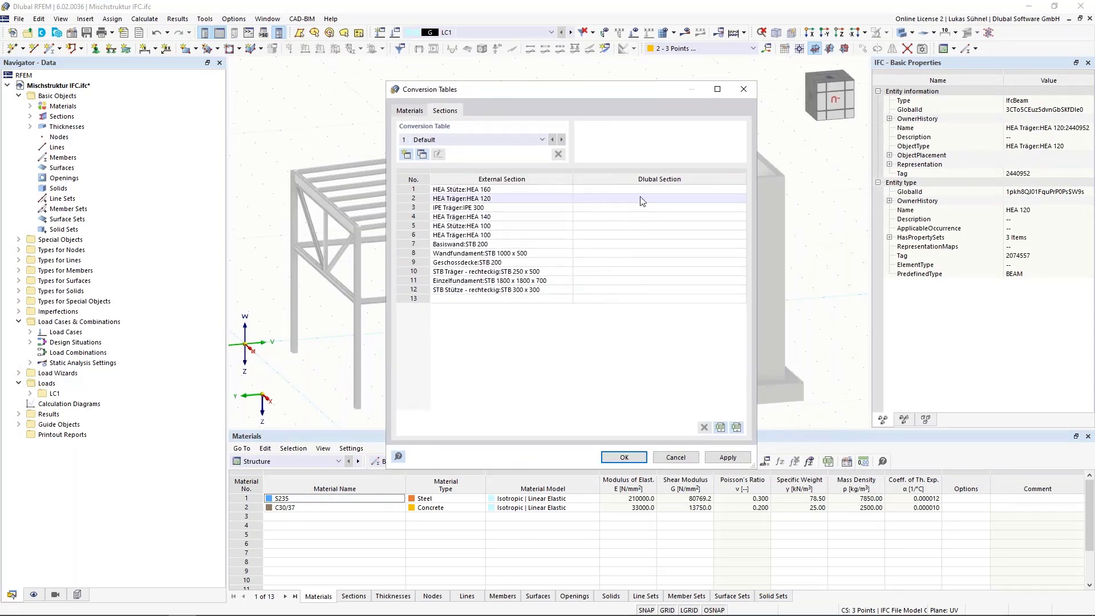
left_click(649, 190)
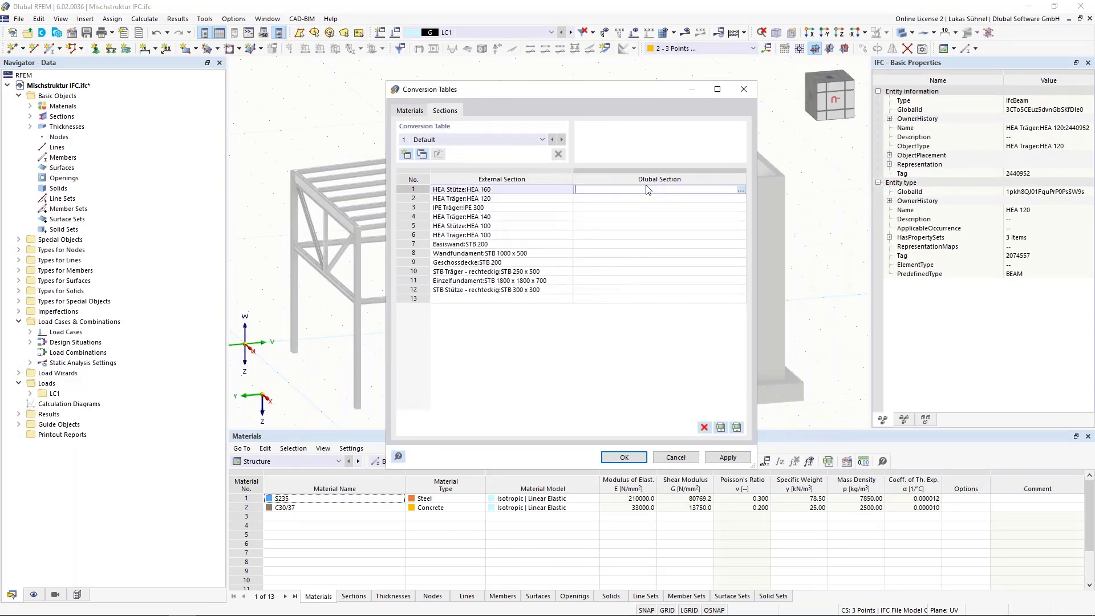
left_click(741, 190)
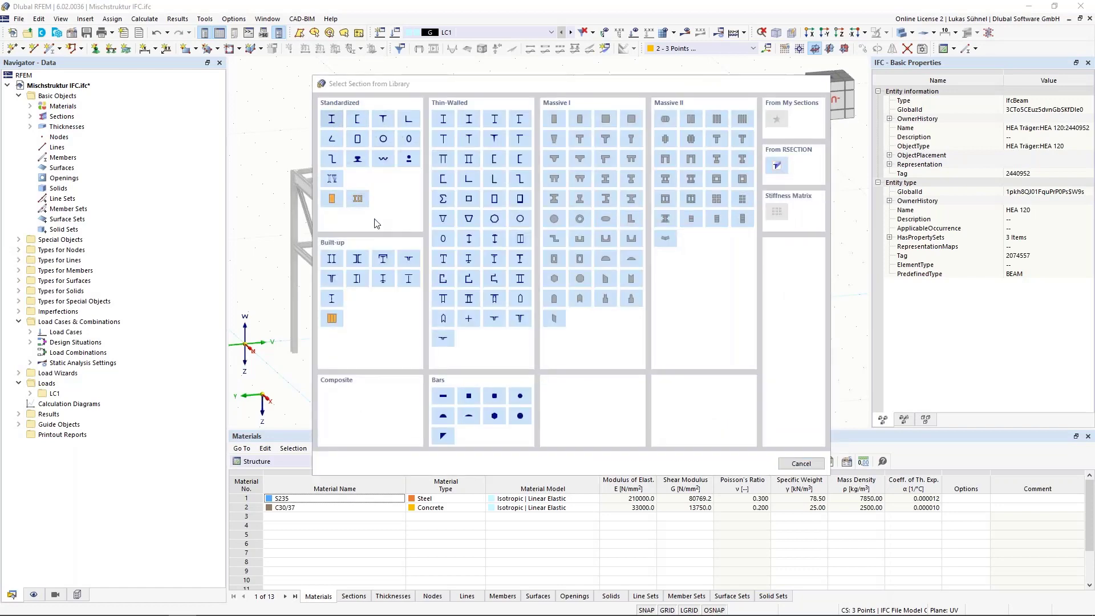
- Assign the SZS Euronorm 53-62 library section HEA 160 to the external section HEA Stütze:HEA 160
left_click(331, 119)
left_click(283, 91)
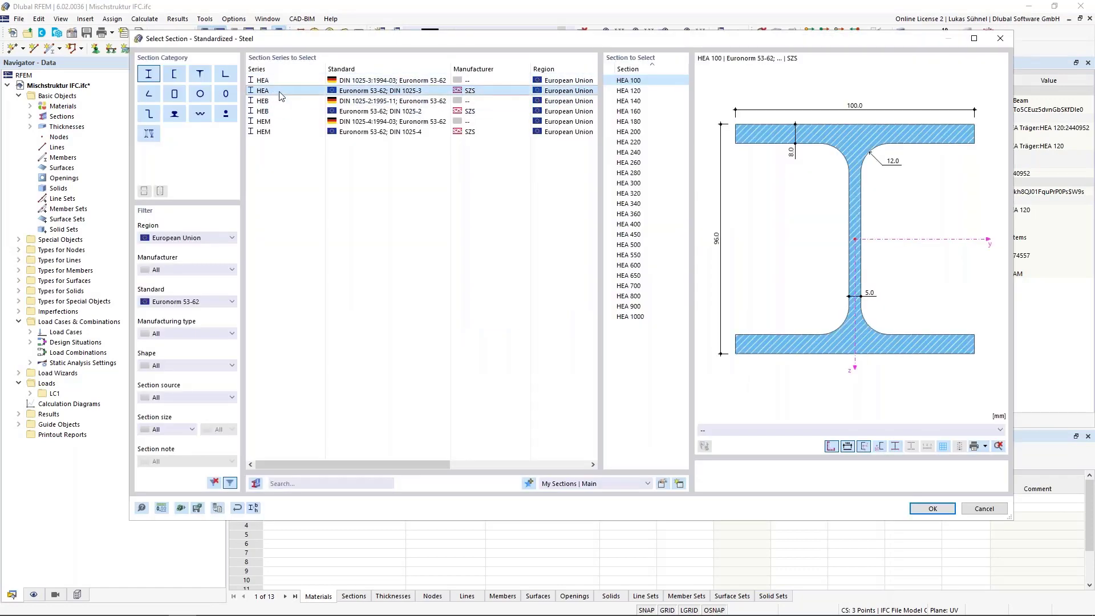
left_click(636, 112)
left_click(930, 508)
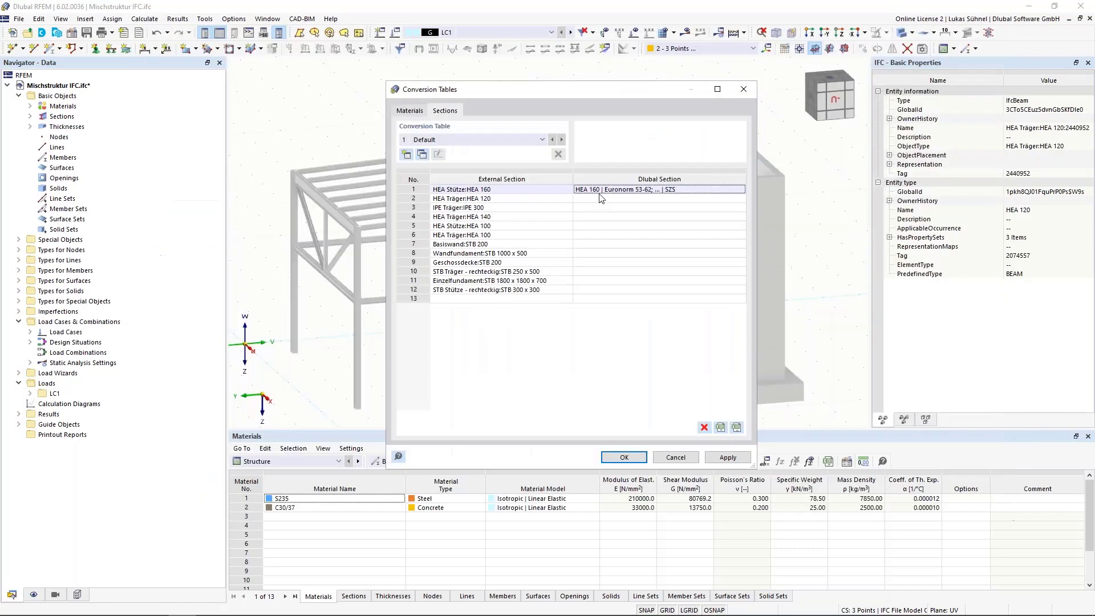
- Copy the HEA 160 section assignment to the HEA Träger 120, HEA Träger 140, HEA Stütze 100 and HEA Träger 100 rows
key("ctrl+c")
left_click(595, 199)
key("ctrl+v")
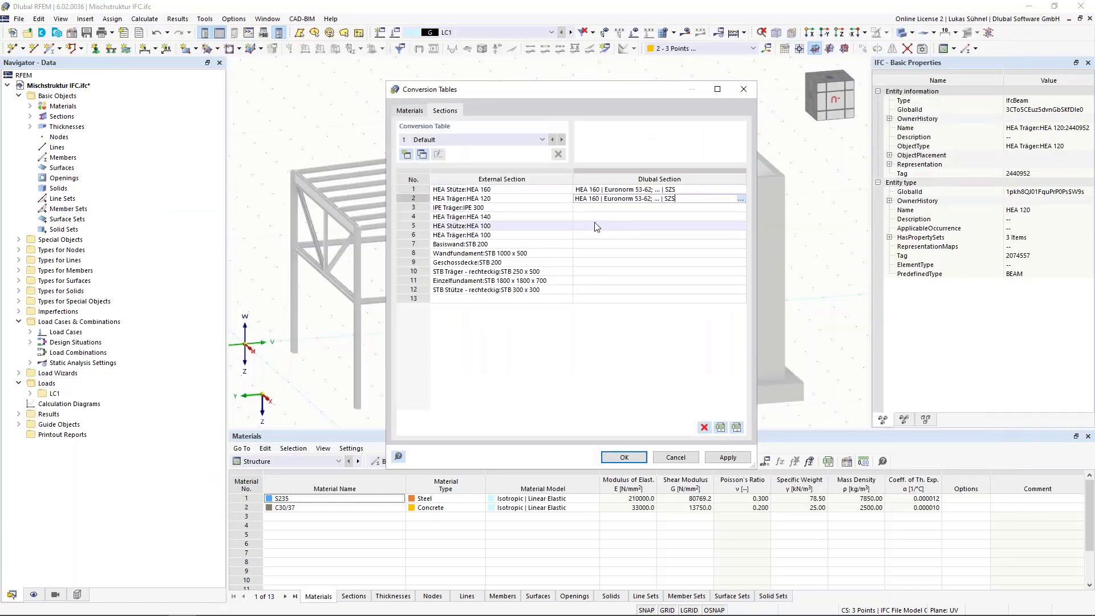
left_click(595, 217)
key("ctrl+v")
left_click(595, 226)
key("ctrl+v")
left_click(588, 236)
key("ctrl+v")
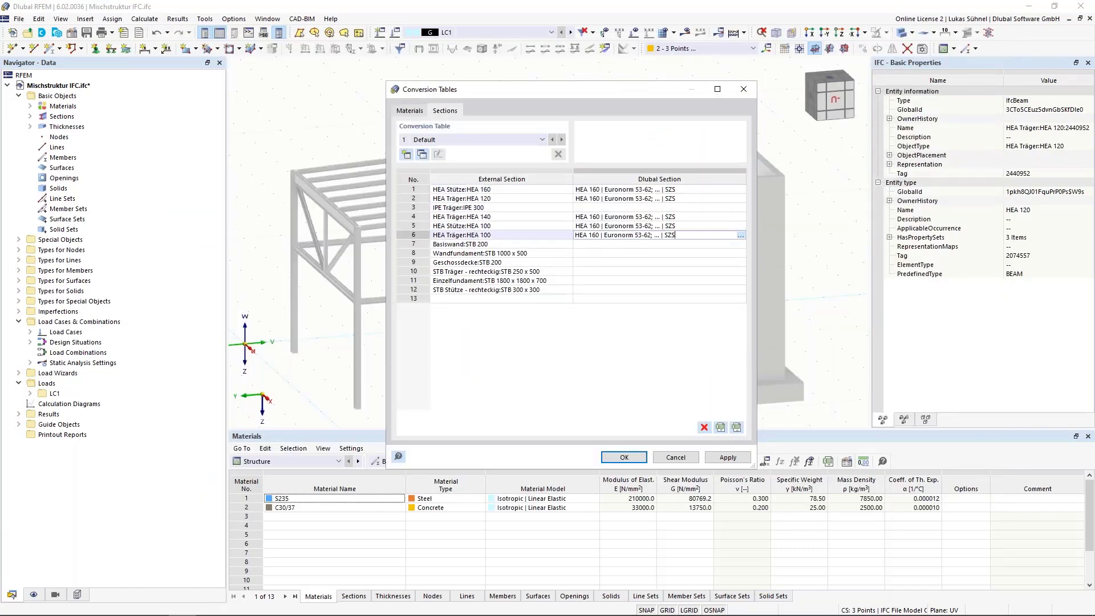
- Change the copied sections to HEA 120 for HEA Träger:HEA 120 and HEA 140 for HEA Träger:HEA 140
left_click(595, 200)
left_click_drag(592, 199, 595, 225)
type("2")
left_click(595, 217)
left_click(594, 216)
type("4")
- Change the copied sections of HEA Stütze:HEA 100 and HEA Träger:HEA 100 to HEA 100
left_click(595, 226)
left_click(595, 226)
type("10")
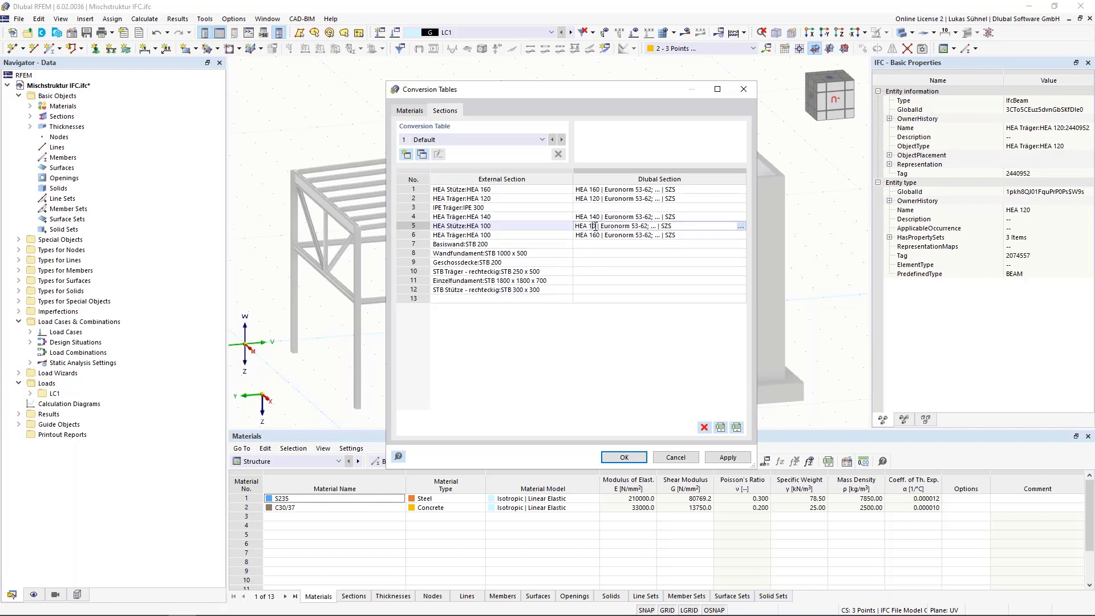
left_click(595, 235)
left_click(595, 235)
left_click_drag(589, 235, 593, 235)
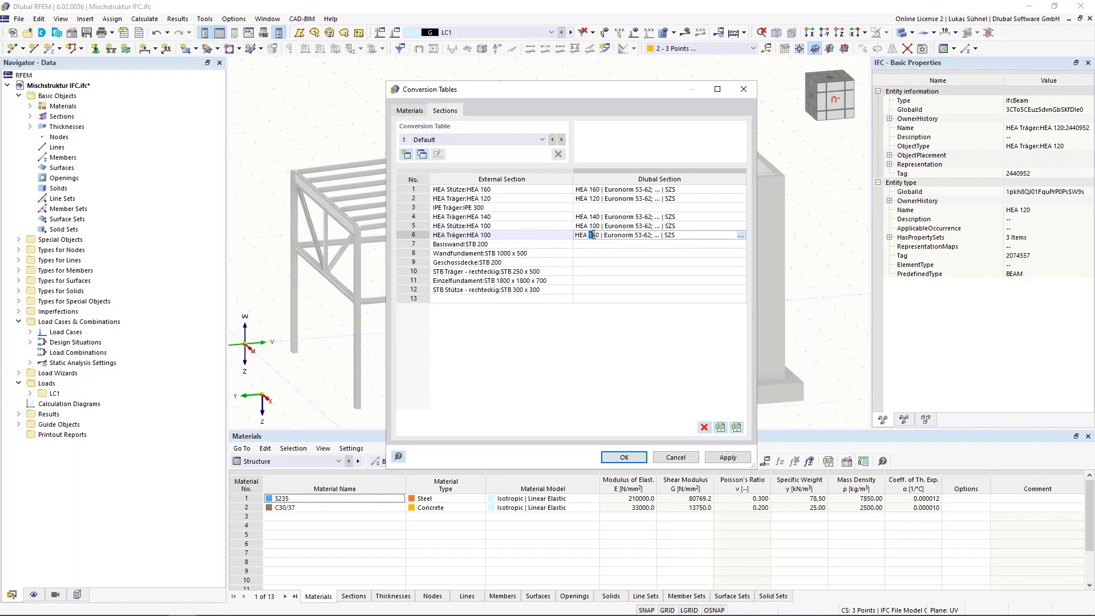
key("Up")
key("Up")
key("Up")
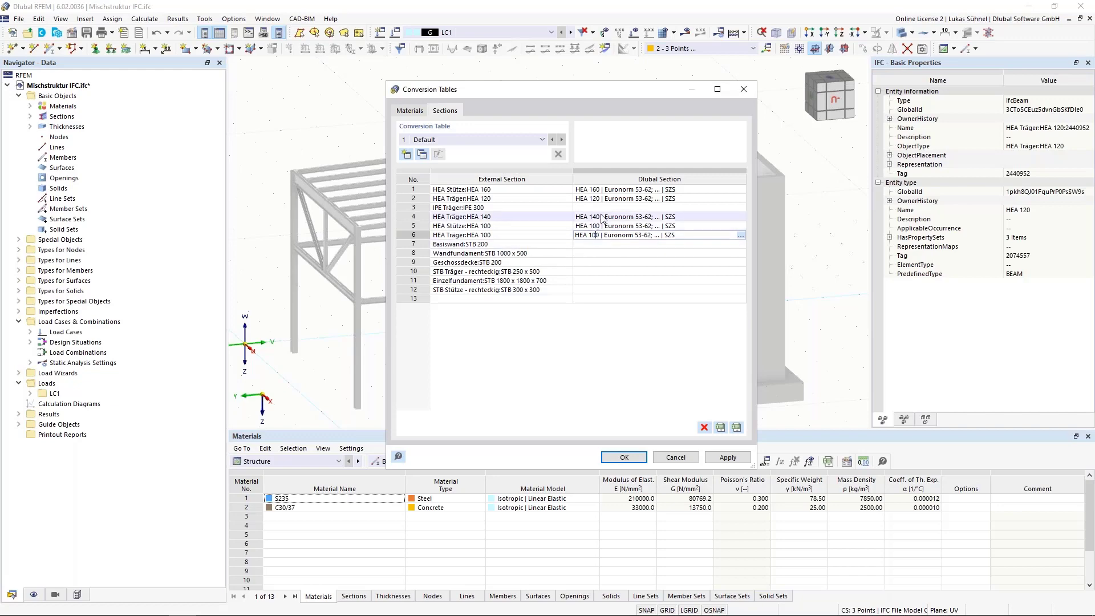
- Assign the SZS Euronorm 19-57 section IPE 300 to IPE Träger:IPE 300 and accept the conversion tables
left_click(740, 208)
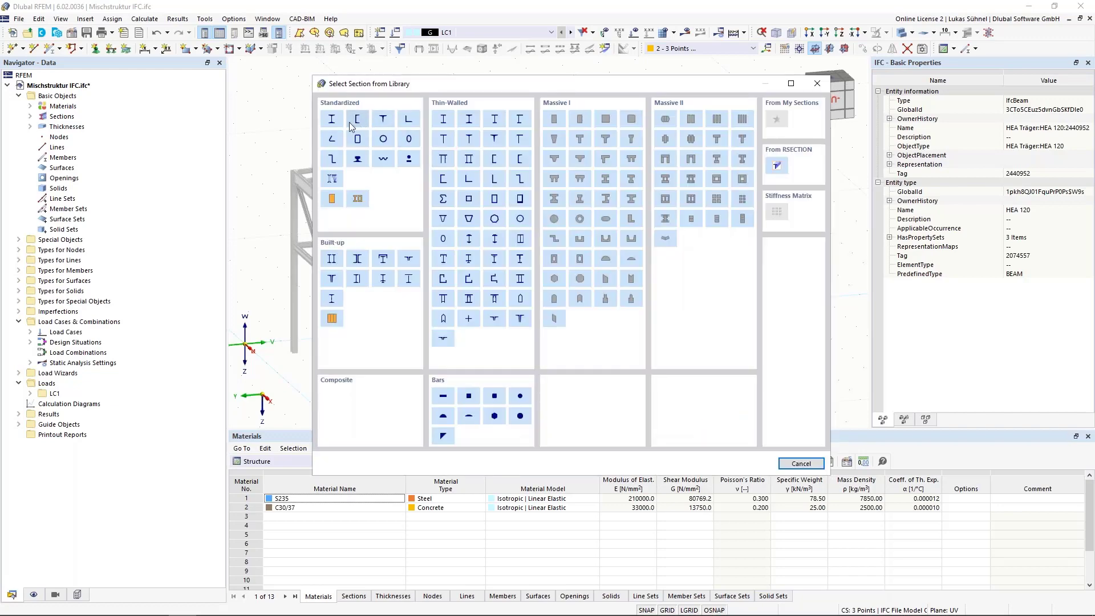
left_click(361, 179)
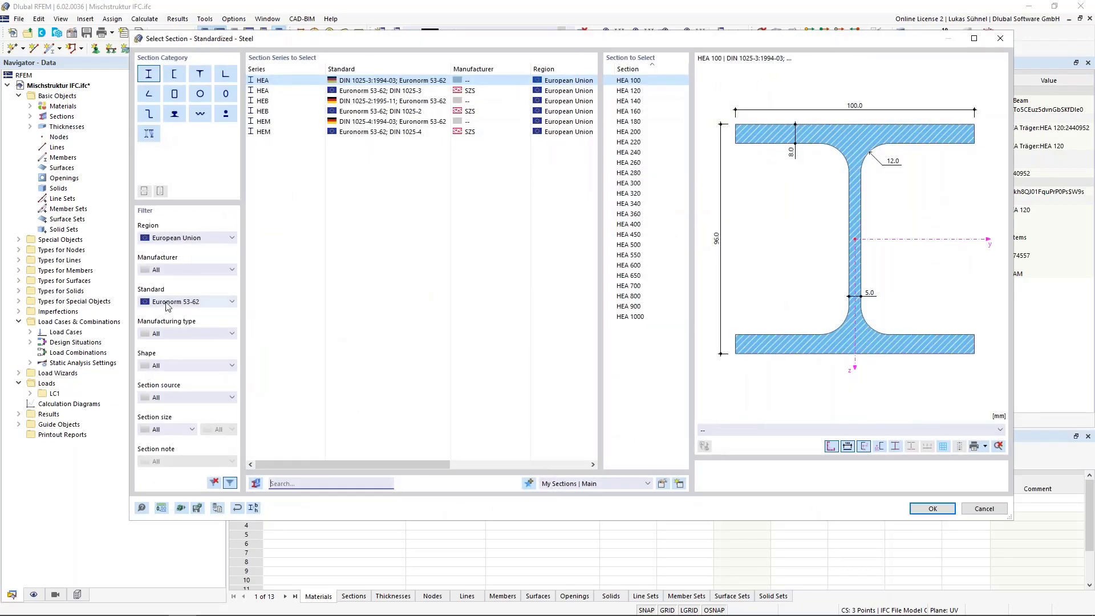
scroll(167, 306, "up", 1)
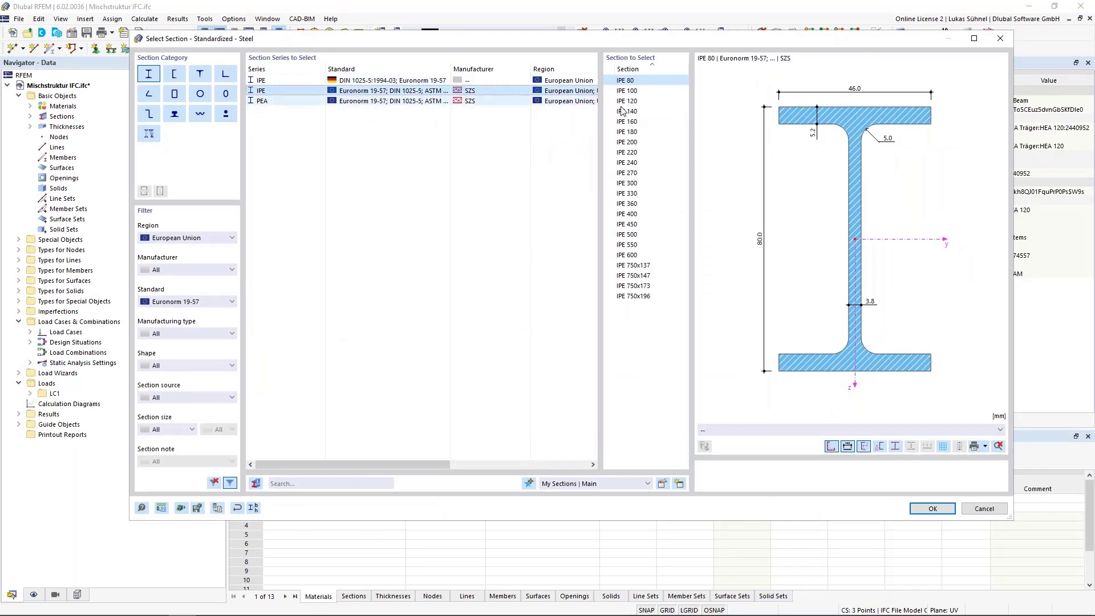
left_click(627, 183)
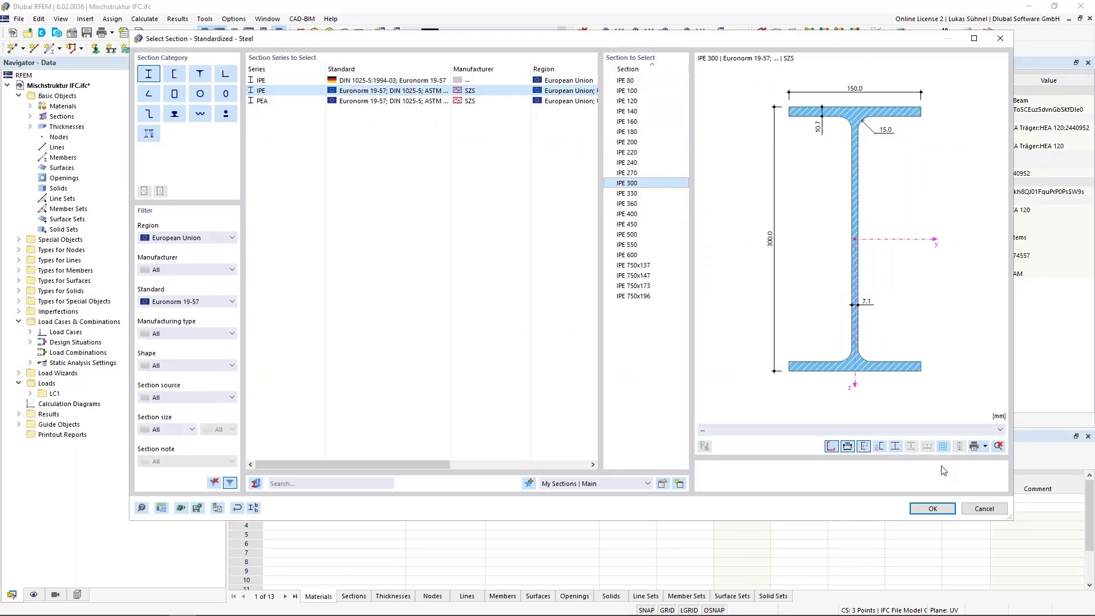
left_click(932, 508)
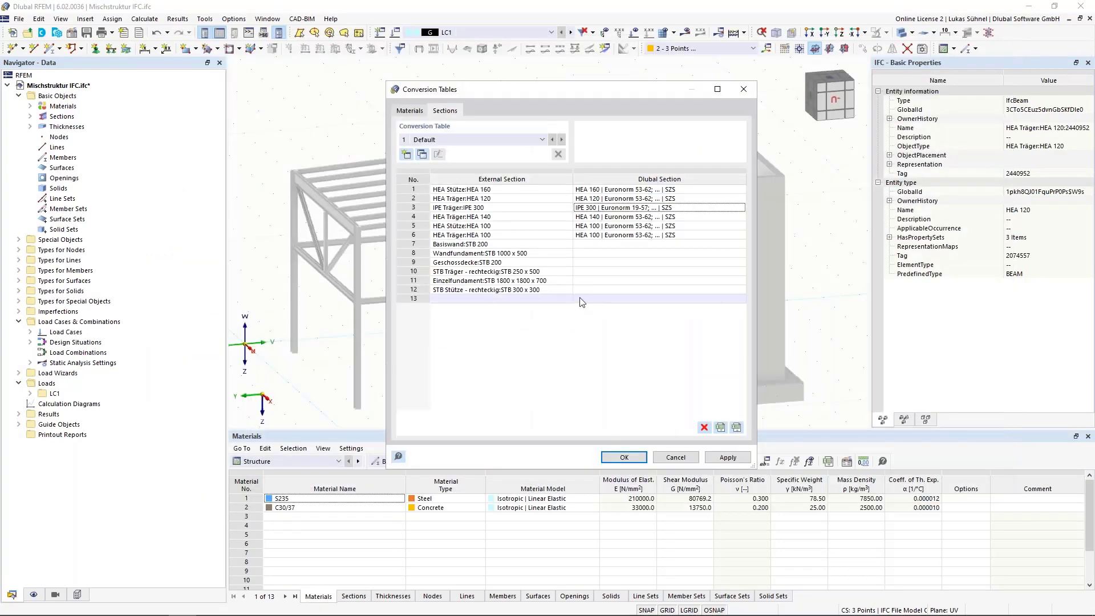
double_click(489, 272)
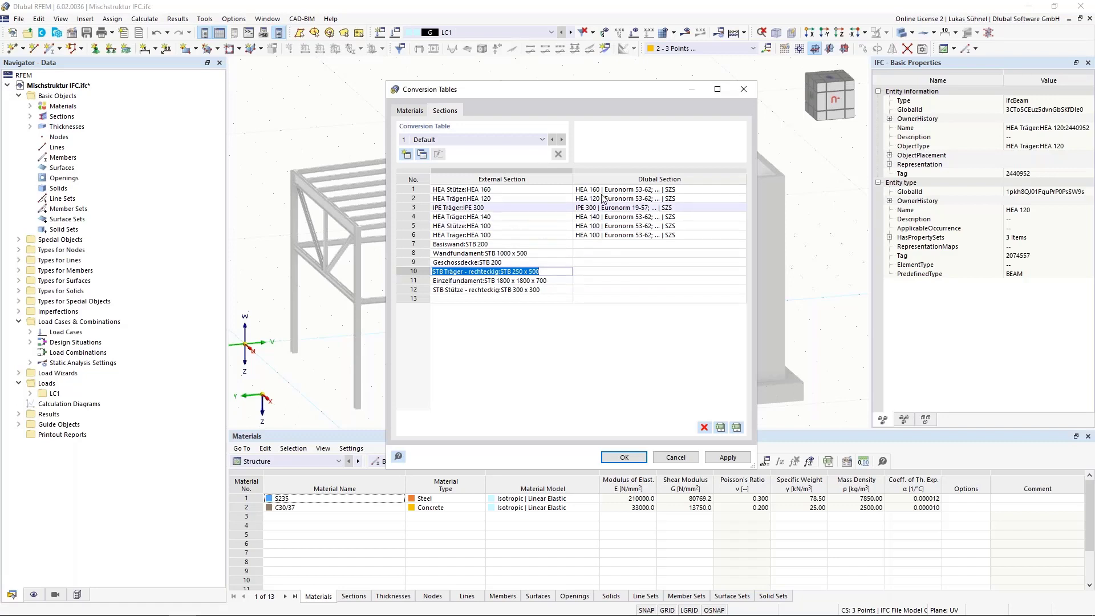
left_click(624, 457)
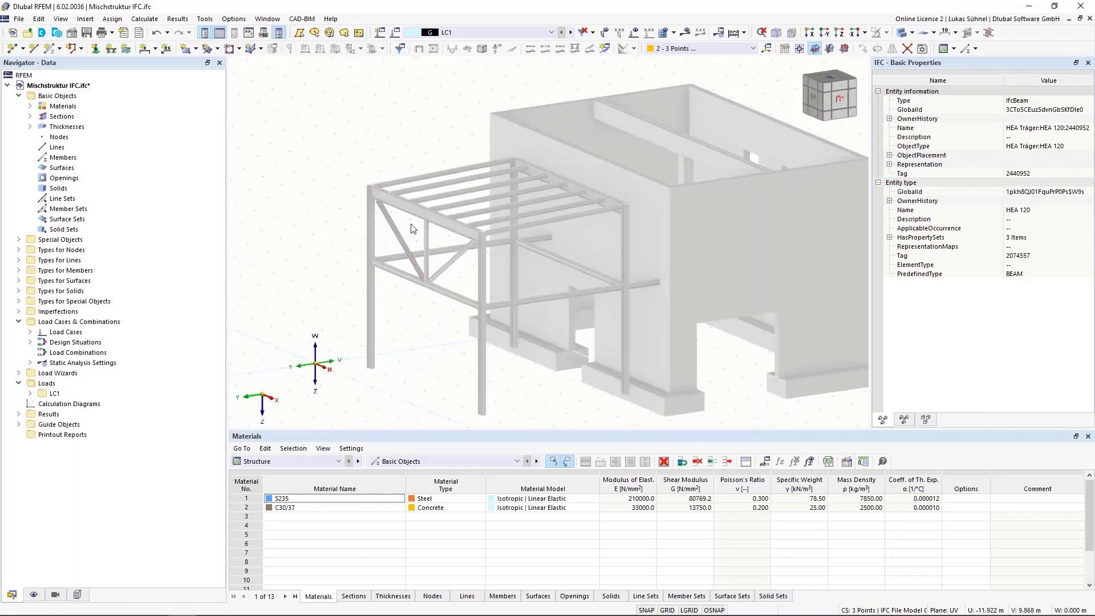
- Convert the IPE 300 edge beam of the steel canopy roof into a straight member
scroll(405, 190, "up", 5)
right_click(405, 190)
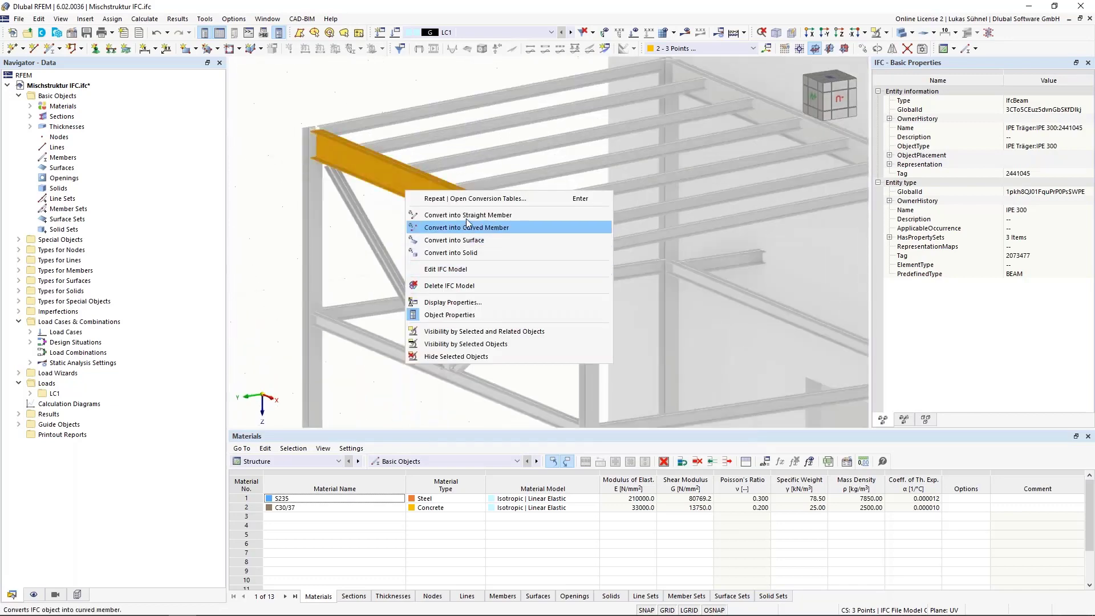
left_click(419, 215)
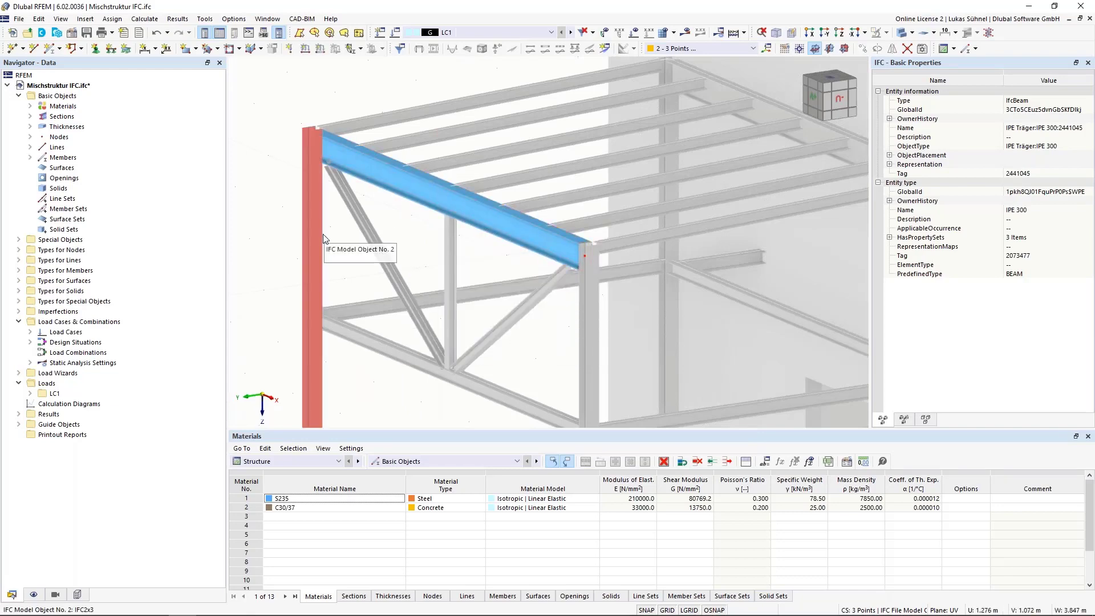
left_click(412, 194)
scroll(413, 245, "down", 5)
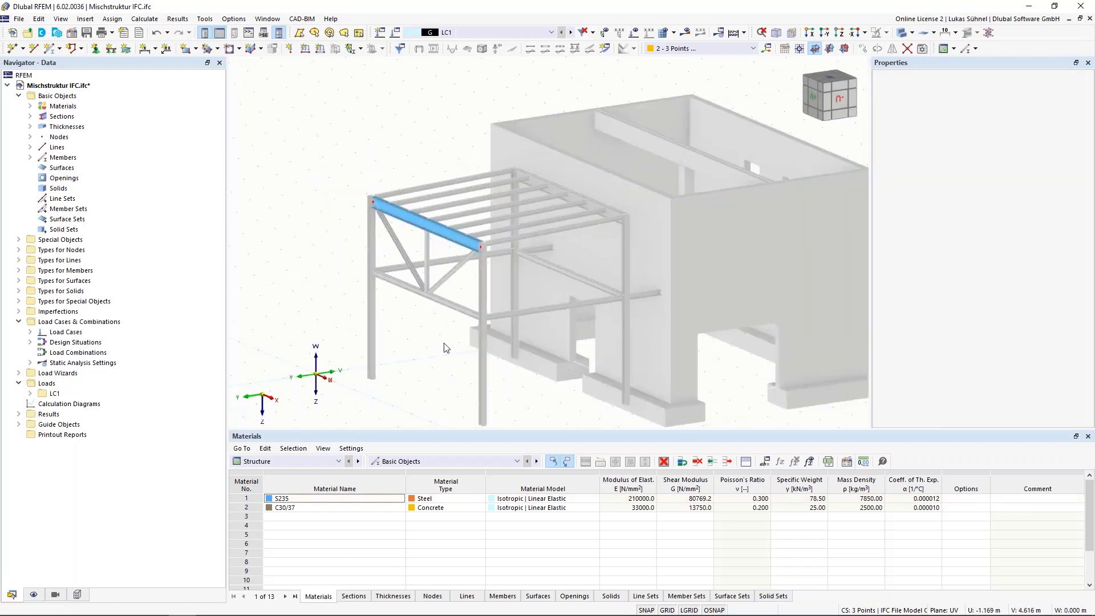
- Select the entire steel frame in the side view and convert its IFC model objects into straight members
middle_click_drag(444, 344, 357, 310, "ctrl")
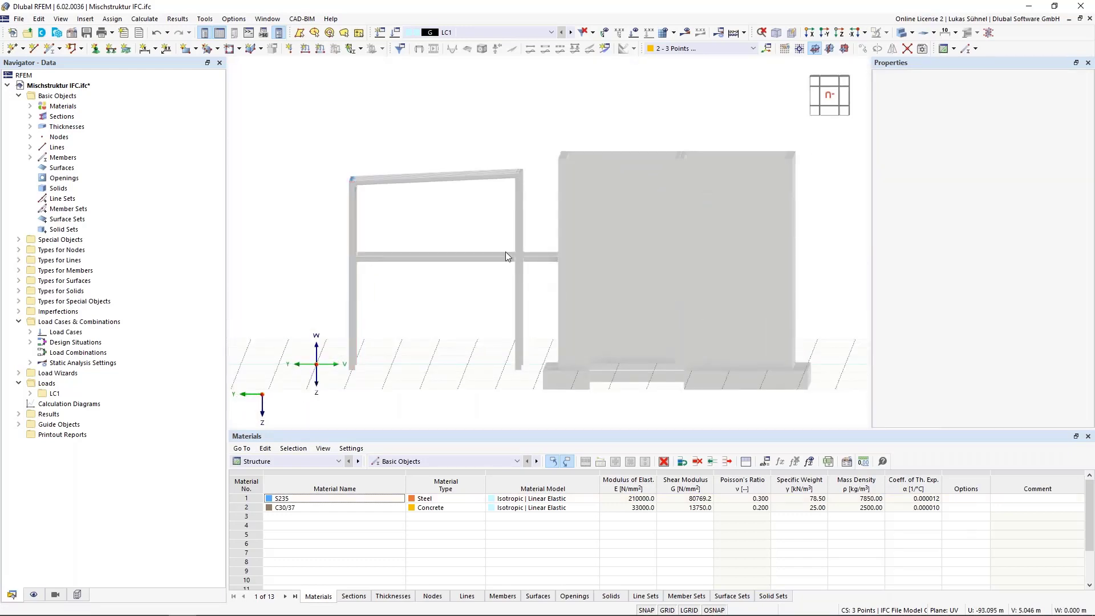
left_click_drag(539, 289, 332, 143)
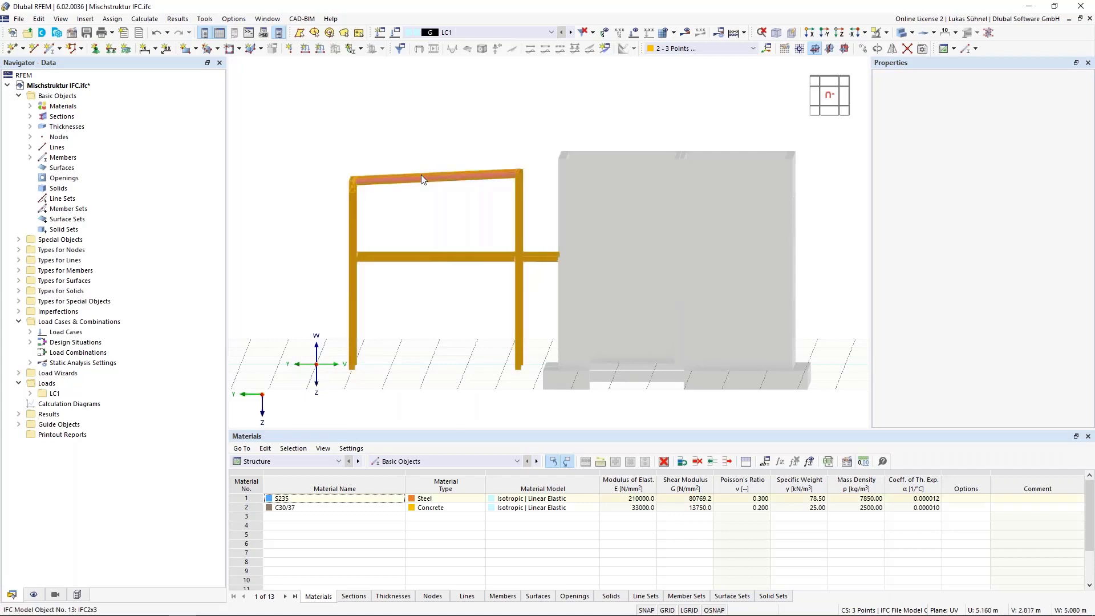
right_click(421, 175)
mouse_move(500, 240)
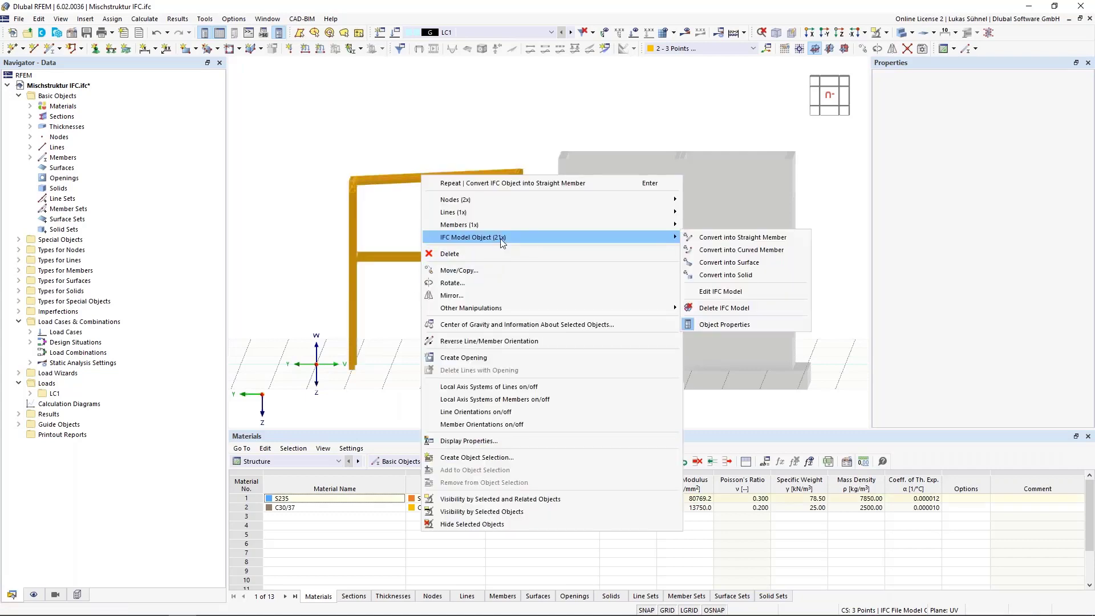
left_click(719, 238)
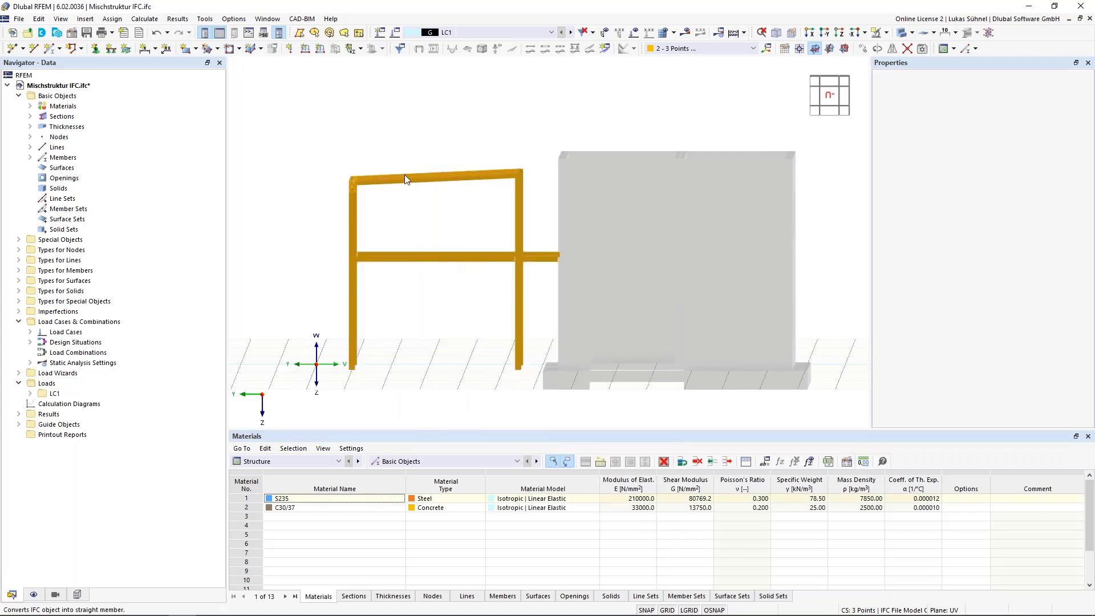
middle_click_drag(313, 135, 410, 173, "ctrl")
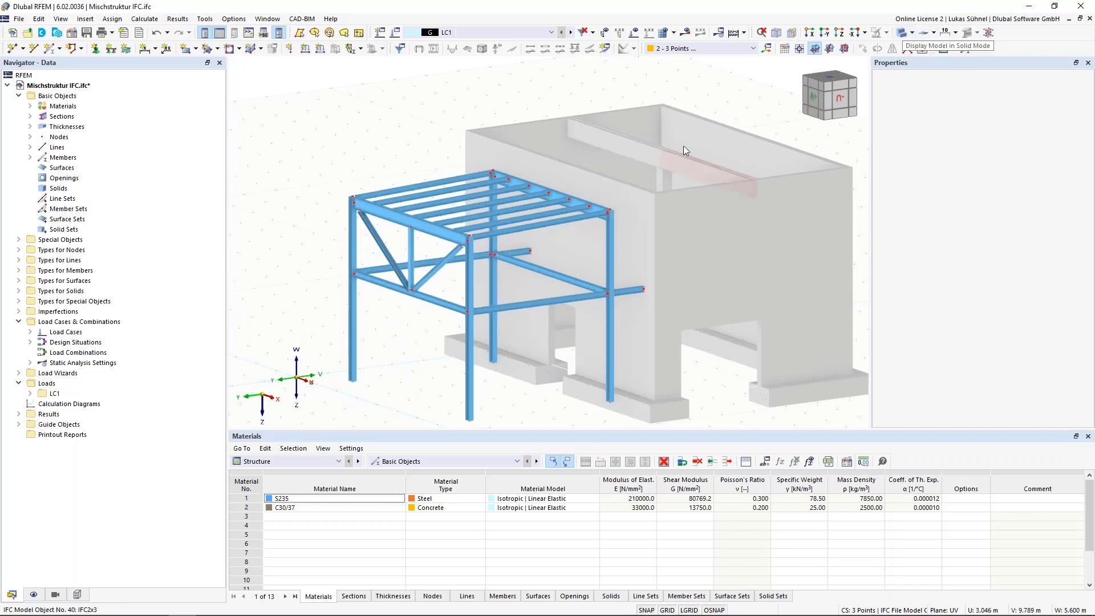
- Display the model as wireframe and examine the gaps between member ends at the corner of the steel roof
middle_click_drag(768, 103, 669, 105, "ctrl")
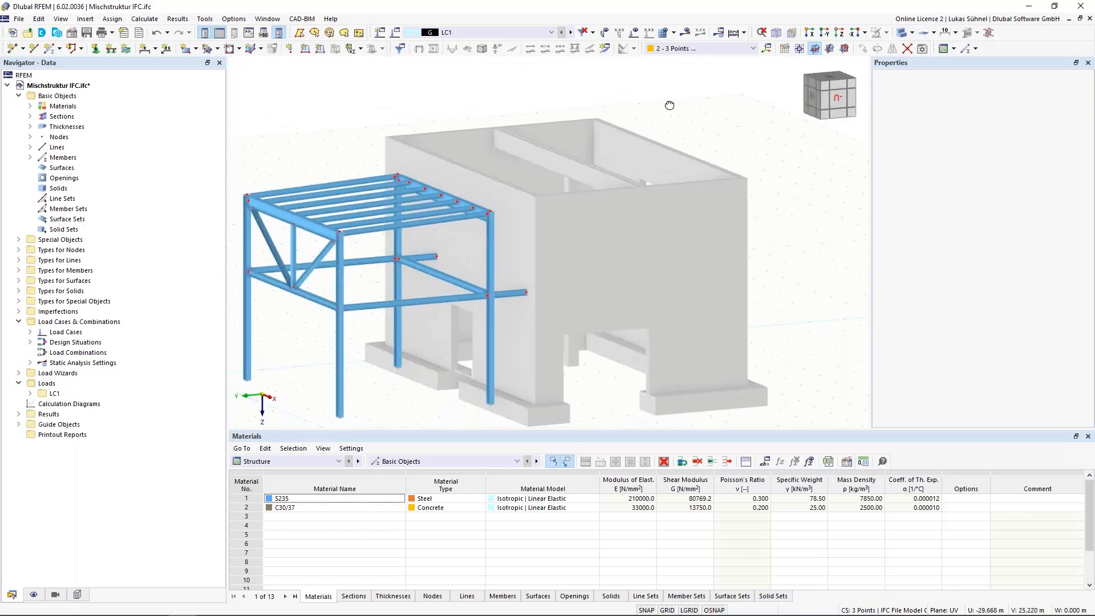
middle_click_drag(670, 105, 686, 105, "ctrl")
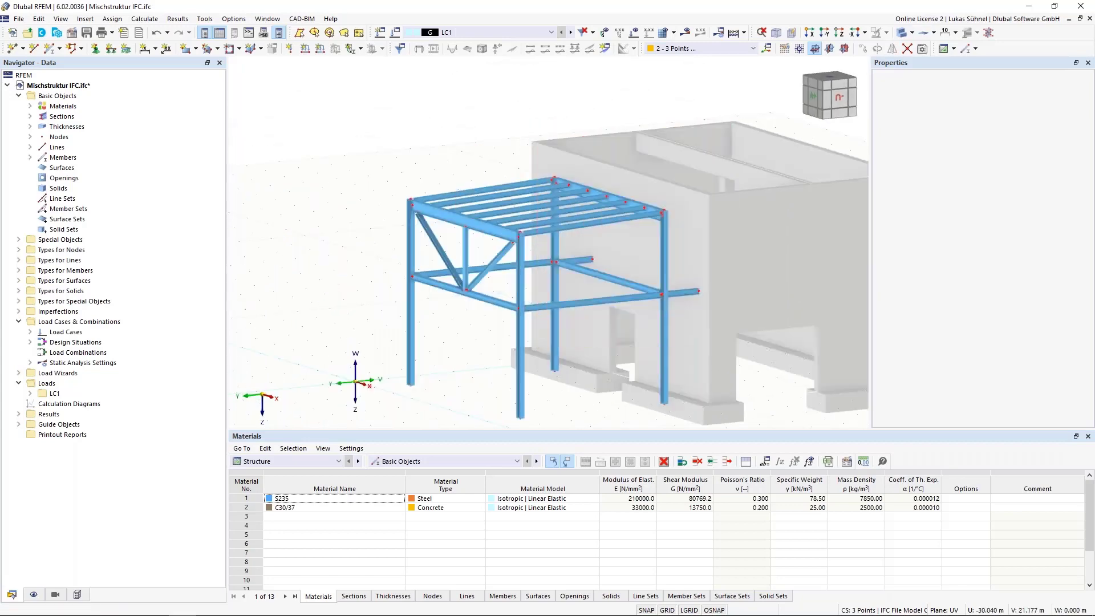
middle_click_drag(575, 140, 524, 141, "ctrl")
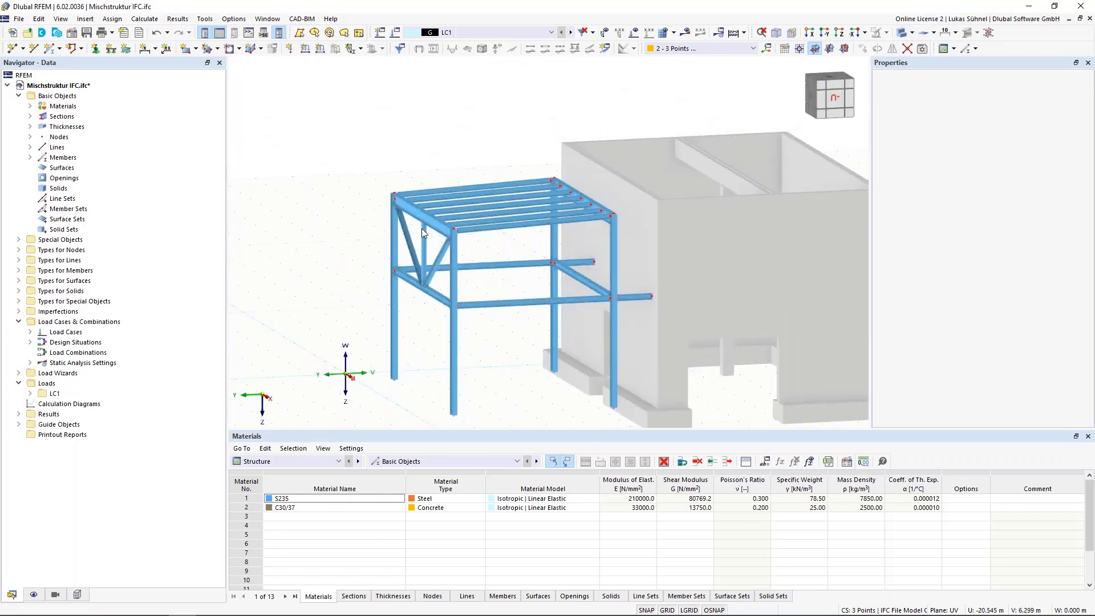
left_click(900, 35)
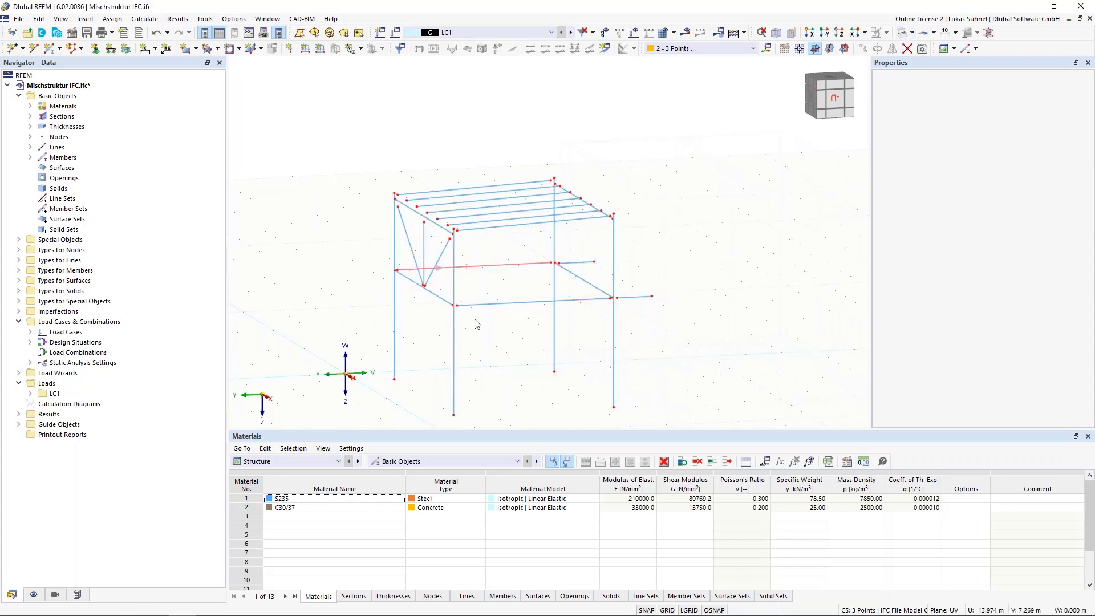
scroll(408, 235, "up", 5)
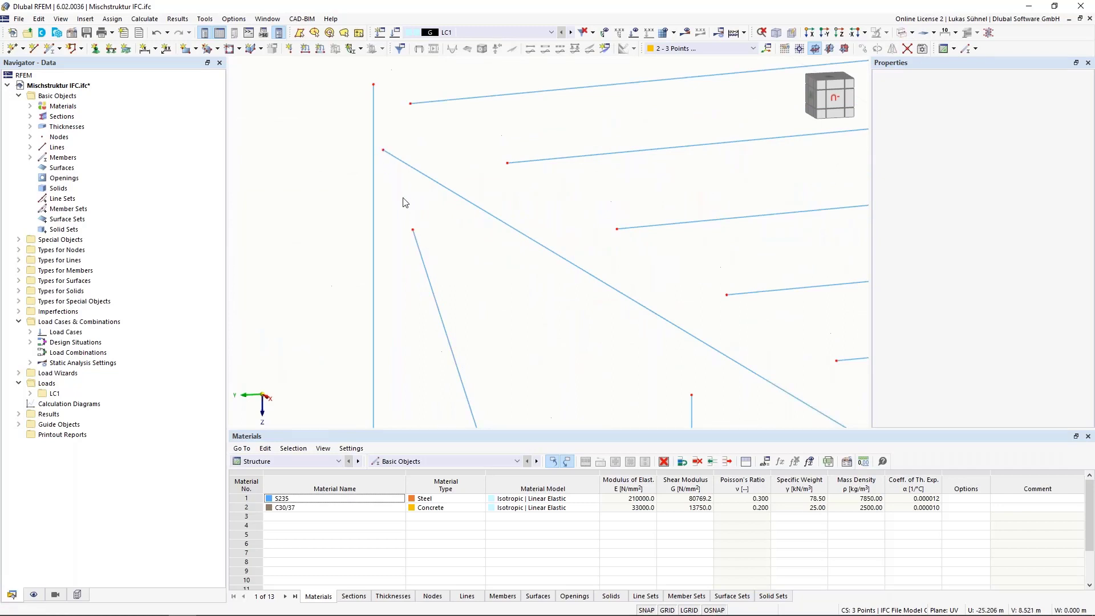
scroll(405, 203, "down", 4)
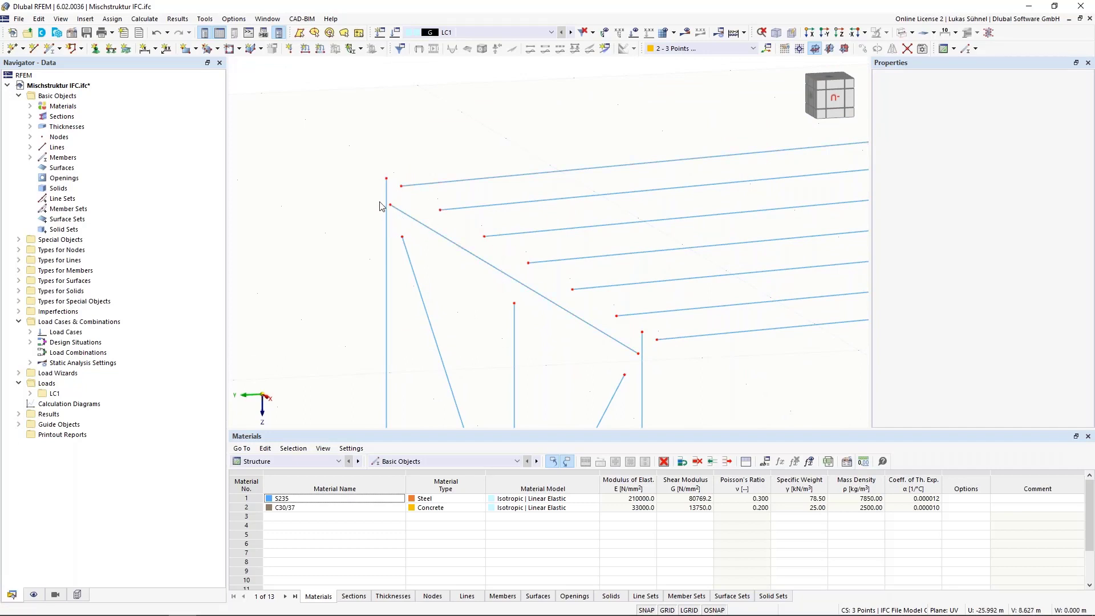
scroll(413, 221, "up", 3)
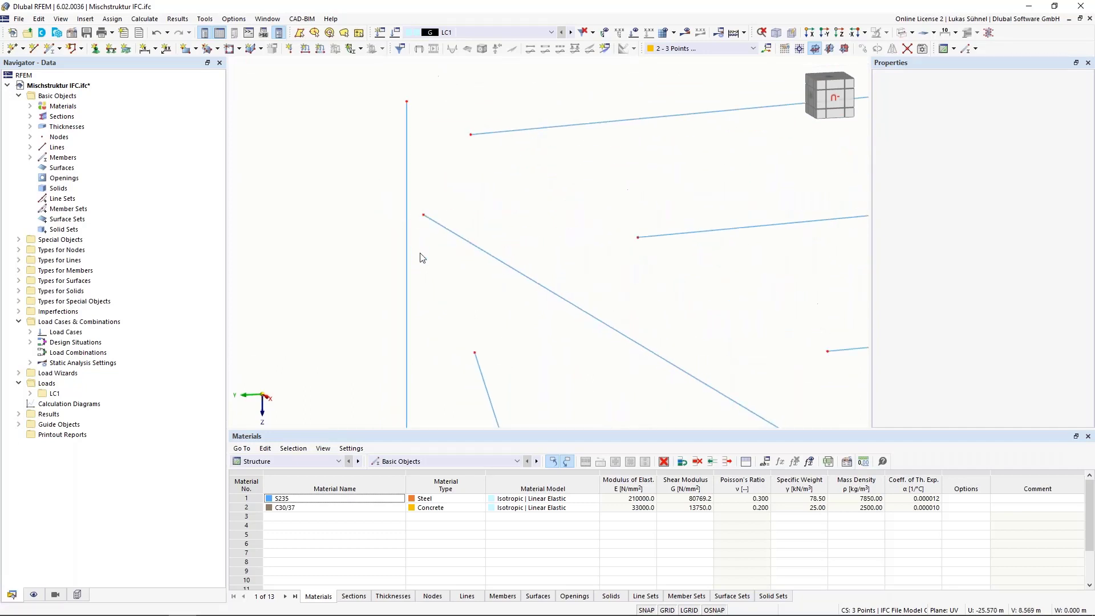
scroll(422, 258, "down", 5)
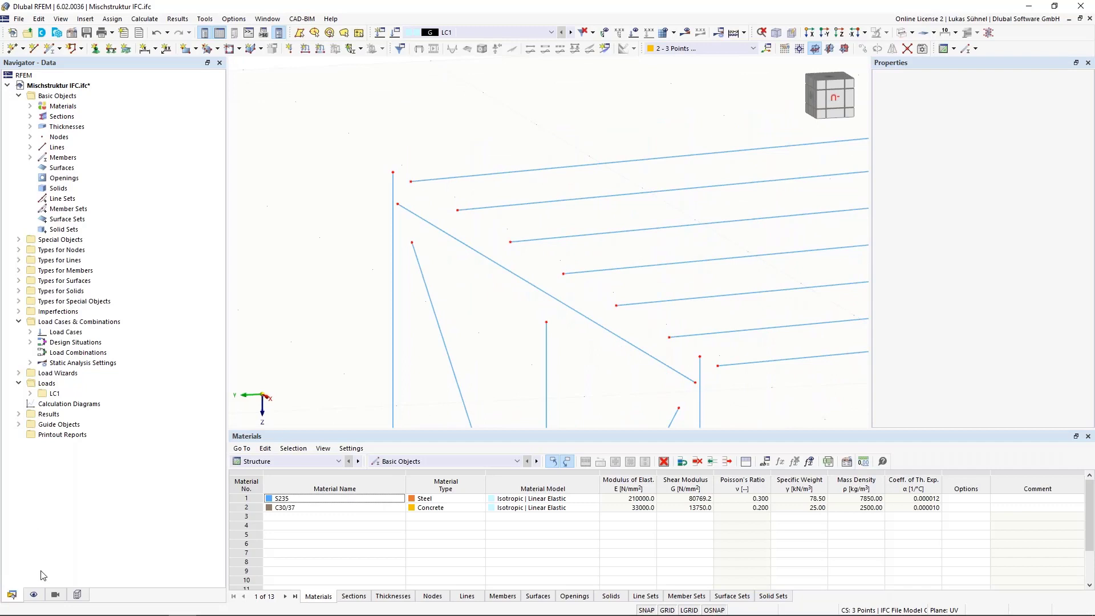
- Turn off the display of members and make all IFC objects of 2018_01 visible
left_click(34, 595)
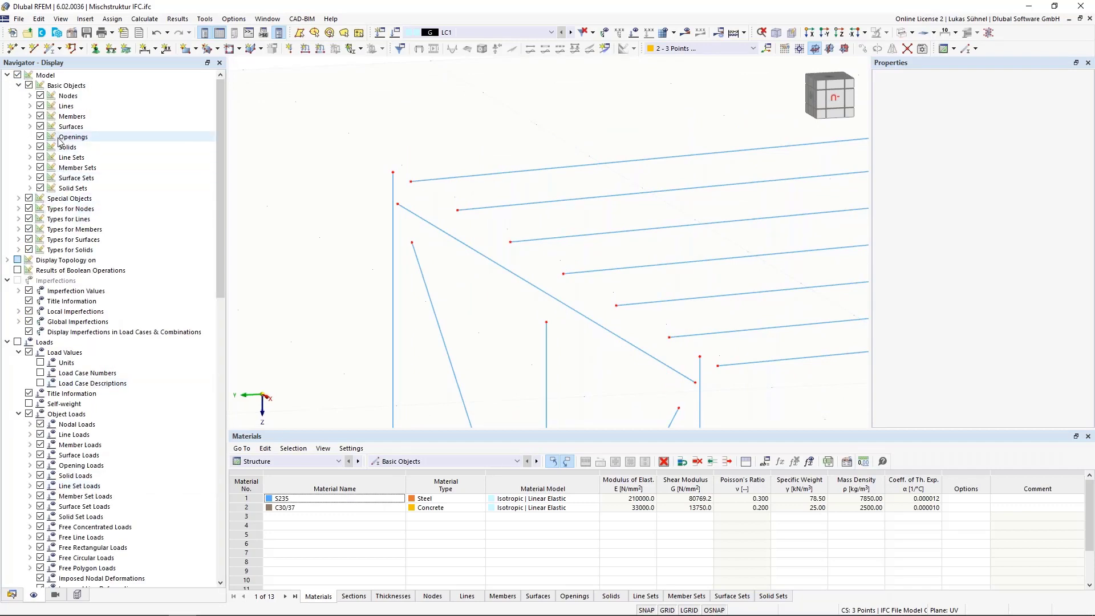
left_click(41, 117)
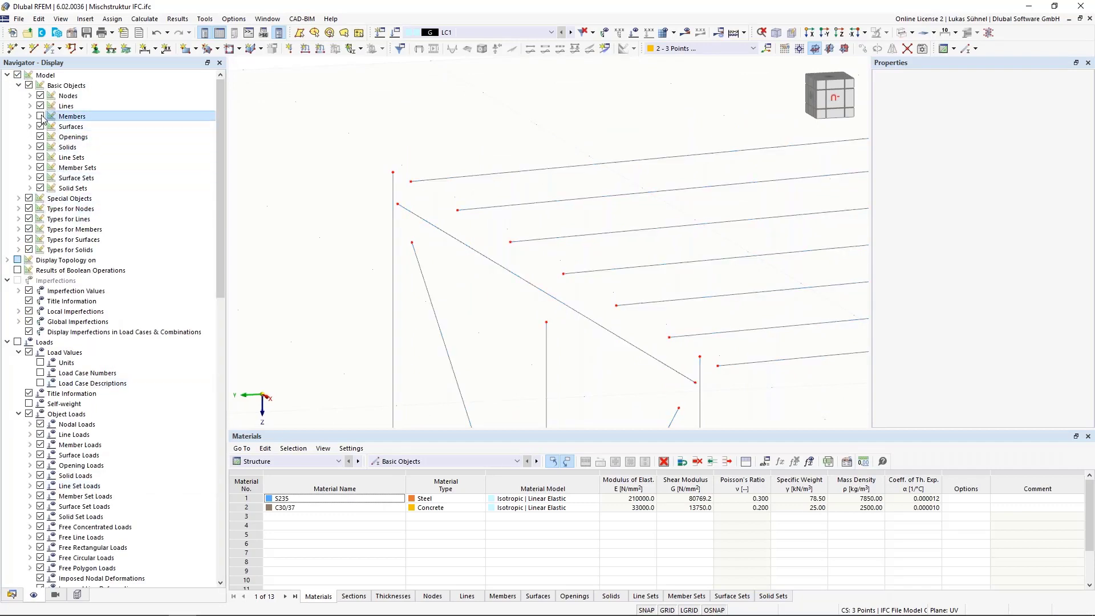
left_click(77, 595)
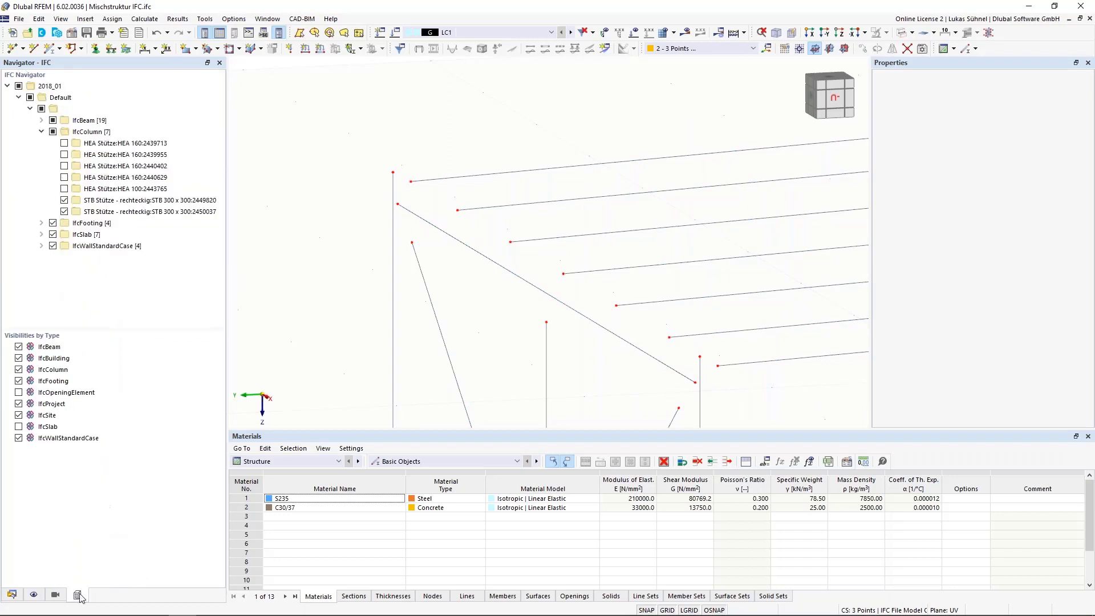
left_click(19, 86)
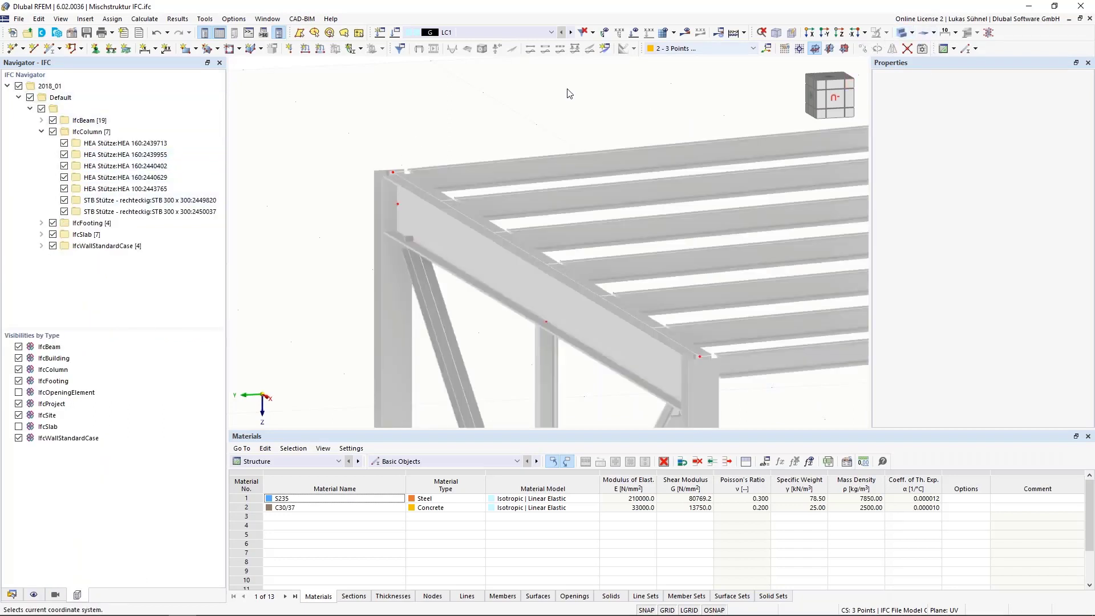
scroll(402, 174, "up", 2)
middle_click_drag(476, 136, 749, 116, "ctrl")
scroll(747, 113, "down", 6)
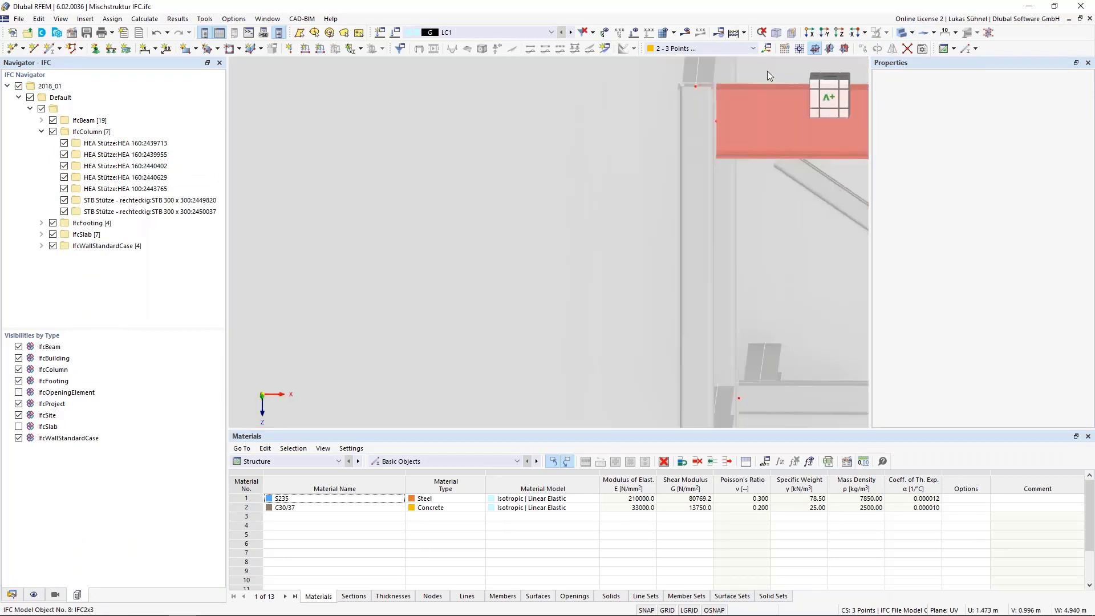
- Examine the gap between the column and the edge beam at the steel roof corner in the IFC geometry
scroll(751, 87, "up", 6)
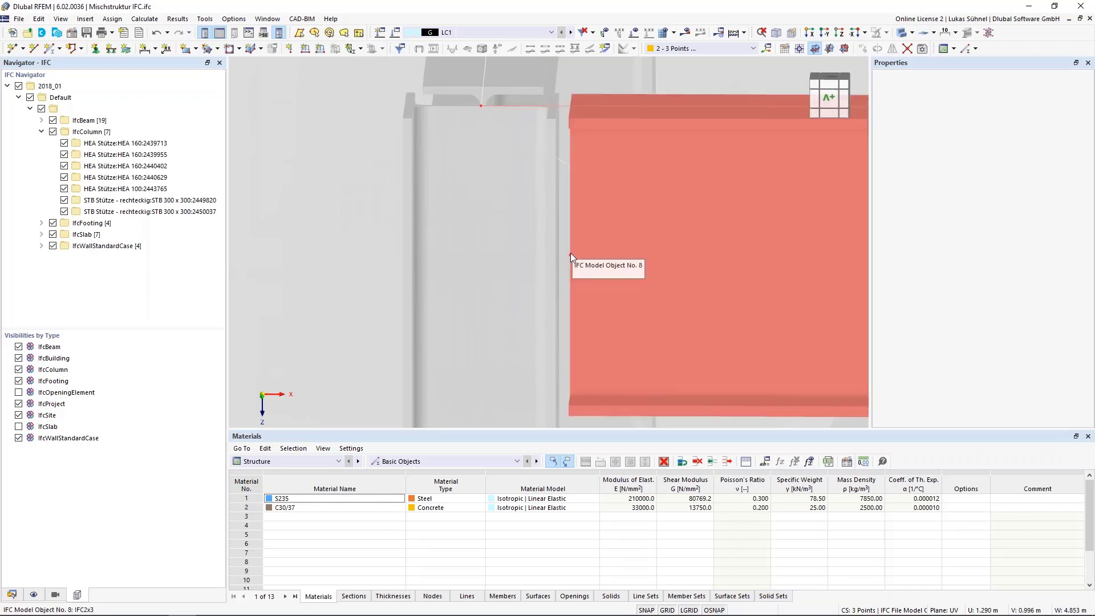
scroll(570, 254, "down", 3)
scroll(570, 245, "down", 10)
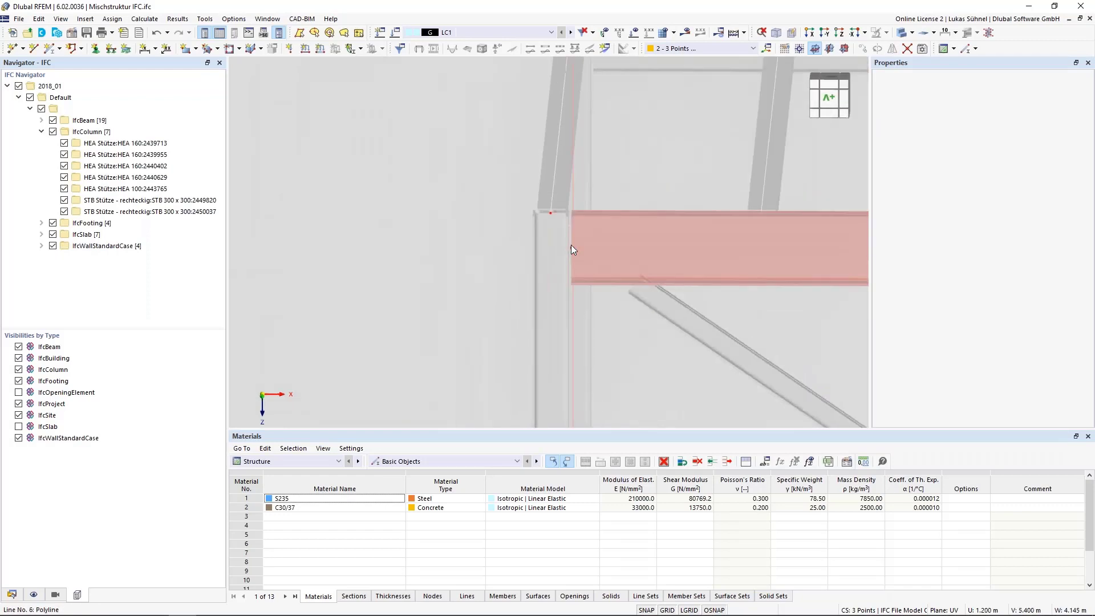
middle_click_drag(737, 142, 593, 163, "ctrl")
scroll(388, 366, "up", 5)
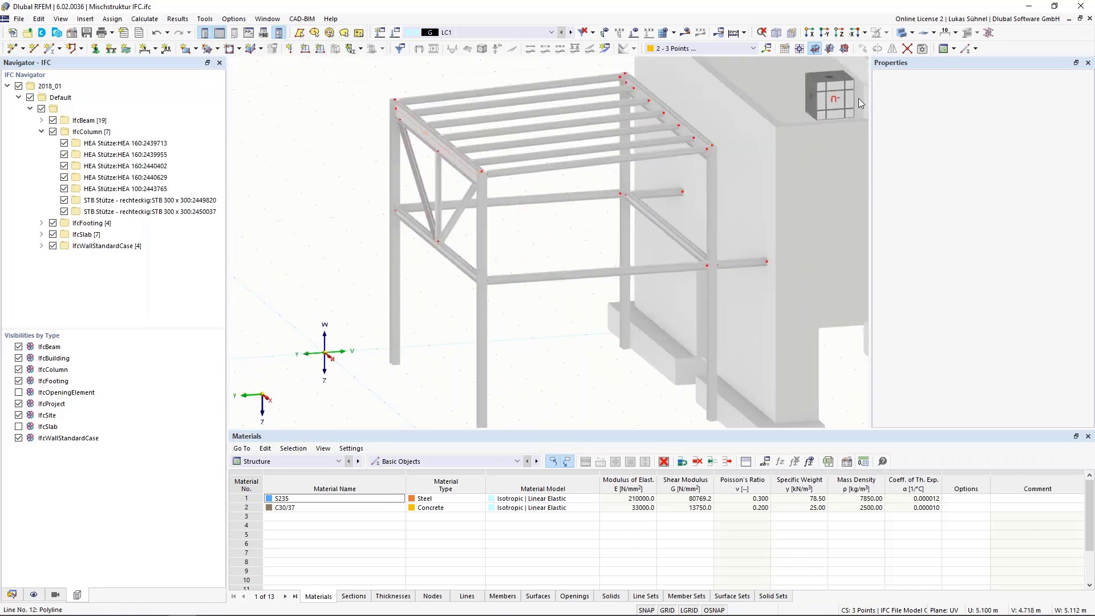
- Hide all IFC objects of 2018_01 and display the members again as wireframe
left_click(18, 86)
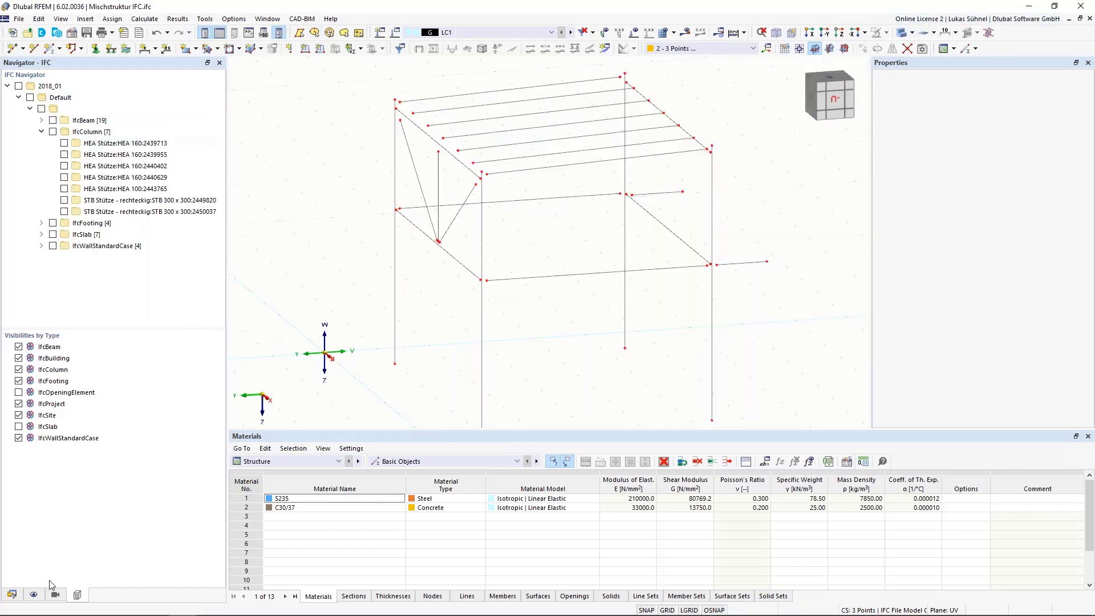
left_click(33, 596)
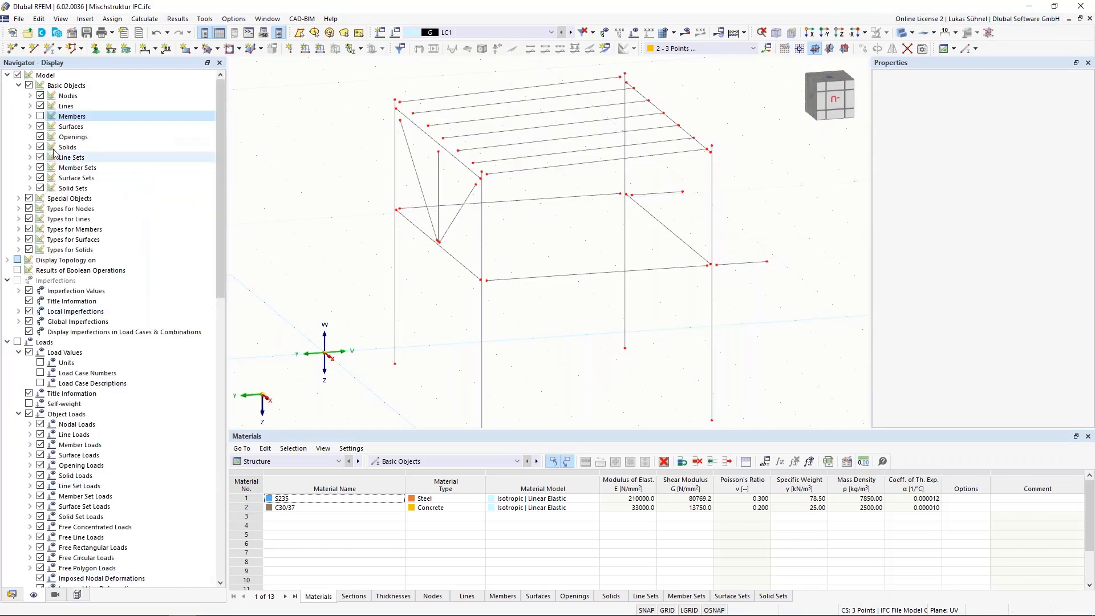
left_click(41, 117)
mouse_move(333, 212)
middle_mouse_down()
mouse_move(335, 230)
mouse_move(327, 214)
middle_mouse_up()
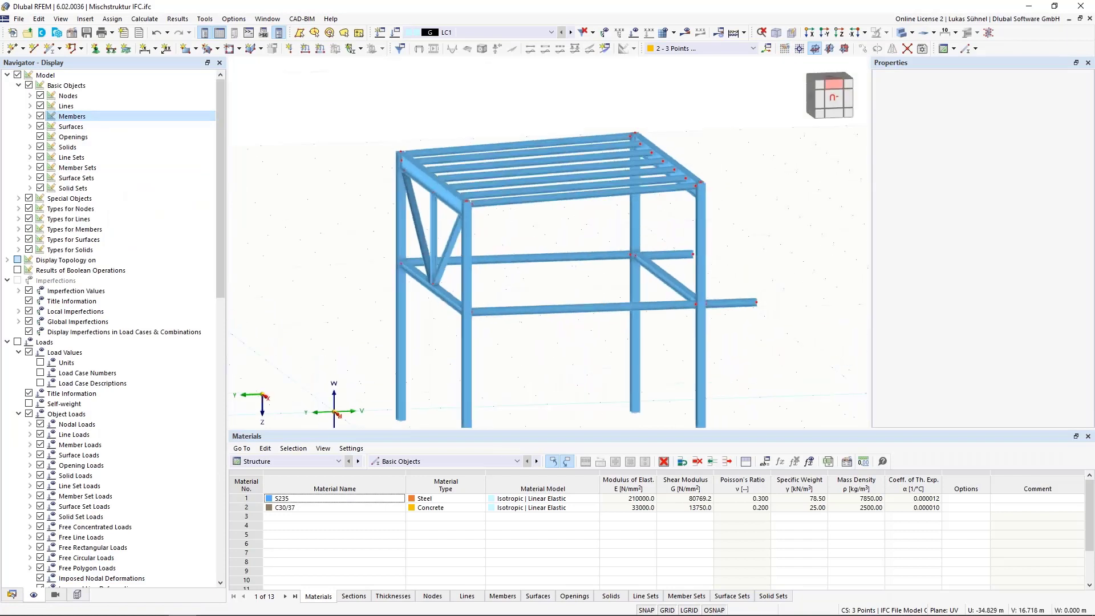
left_click(903, 32)
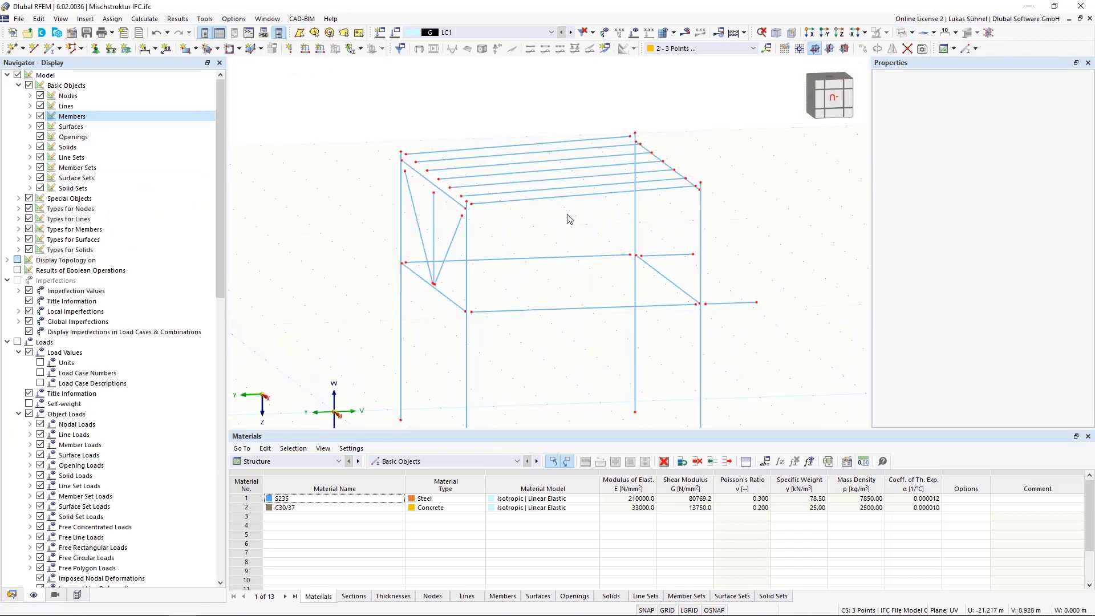
- Extend the vertical truss post, the four mid-level frame beams and the two sloping-roof edge beams to the next member/line on both sides
middle_click_drag(355, 243, 405, 205, "ctrl")
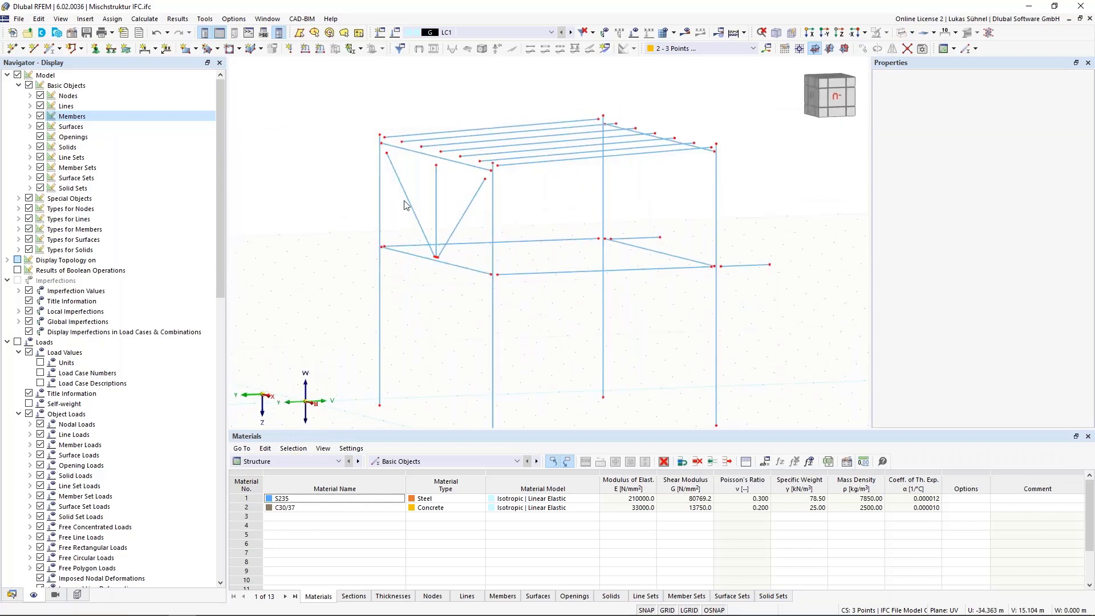
scroll(403, 207, "up", 2)
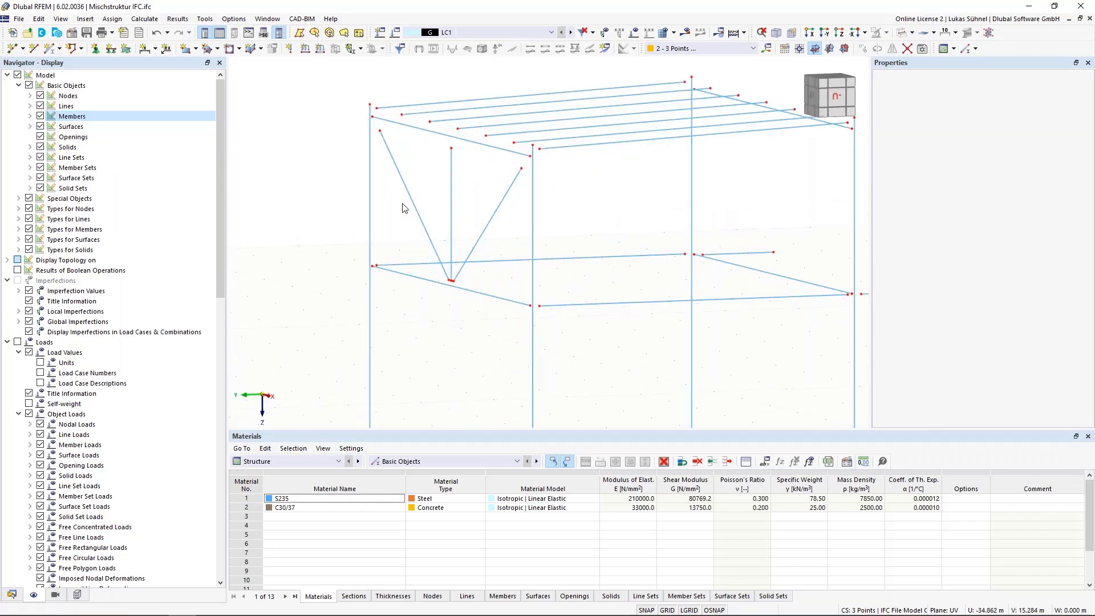
scroll(463, 191, "up", 1)
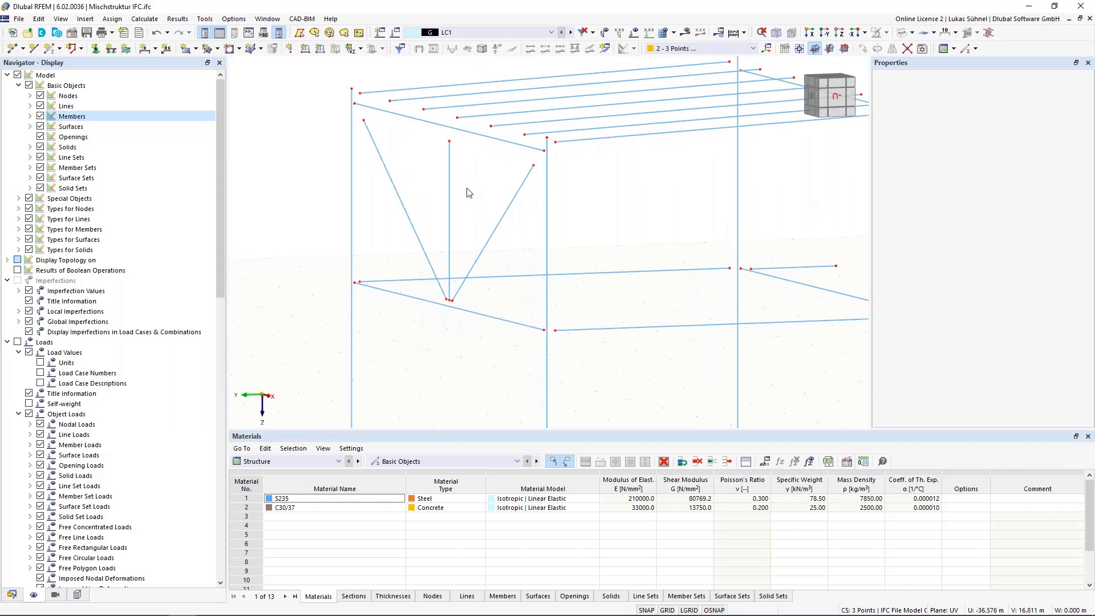
middle_click_drag(466, 193, 463, 205)
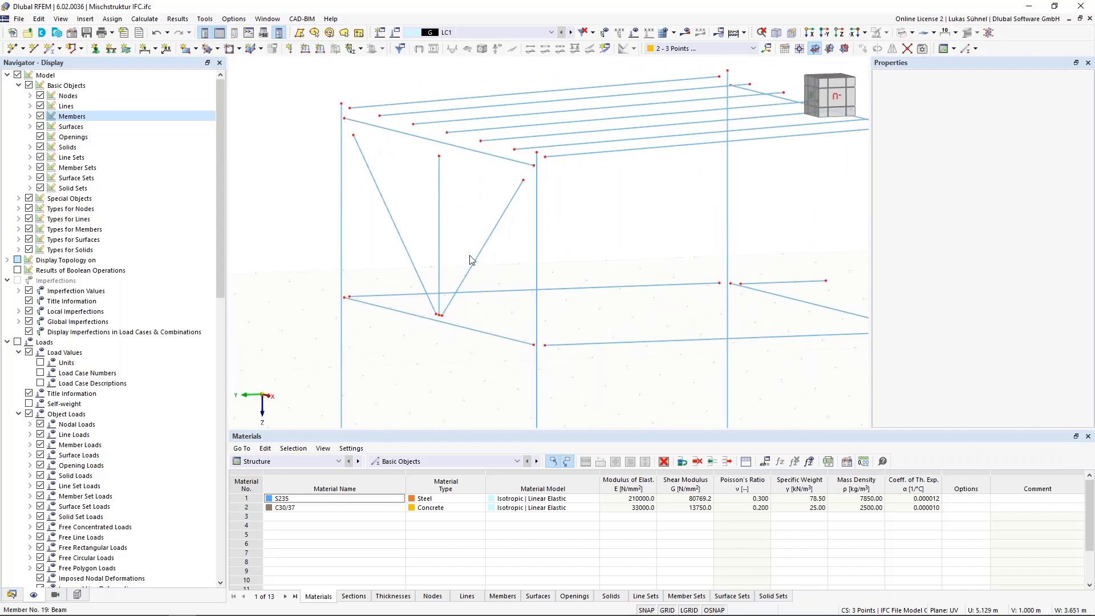
left_click(440, 209)
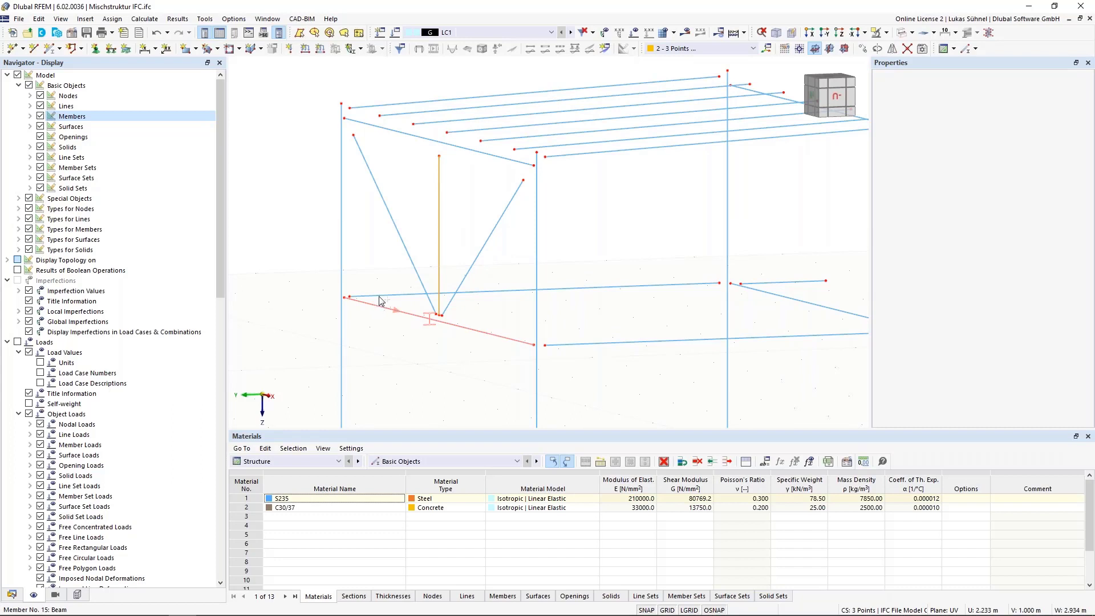
left_click(691, 340, "ctrl")
left_click(830, 308, "ctrl")
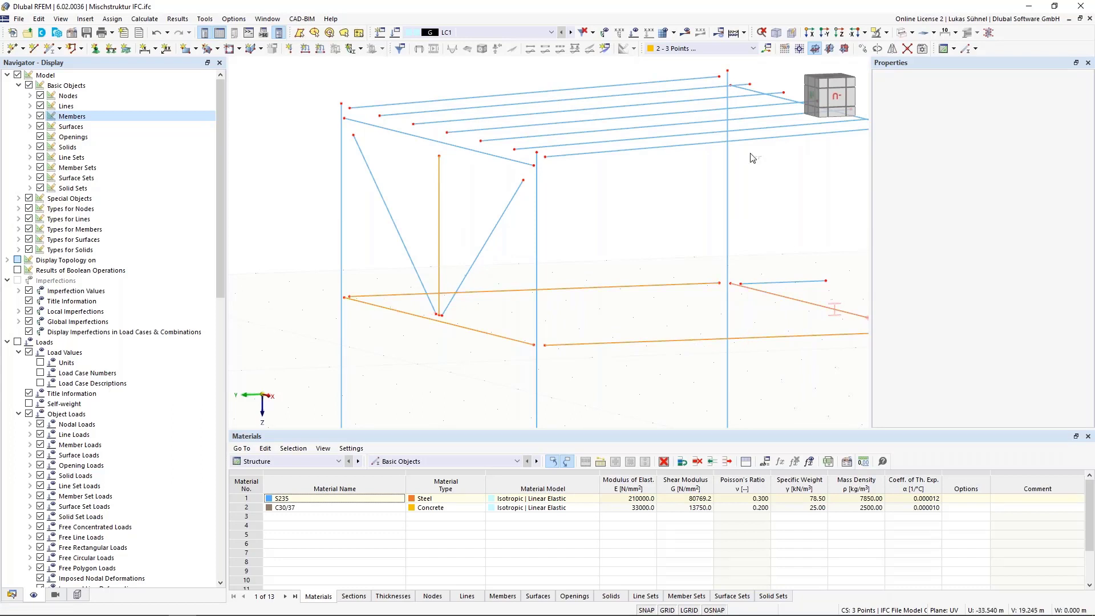
left_click(782, 103, "ctrl")
left_click(395, 171, "ctrl")
right_click(439, 216)
mouse_move(509, 249)
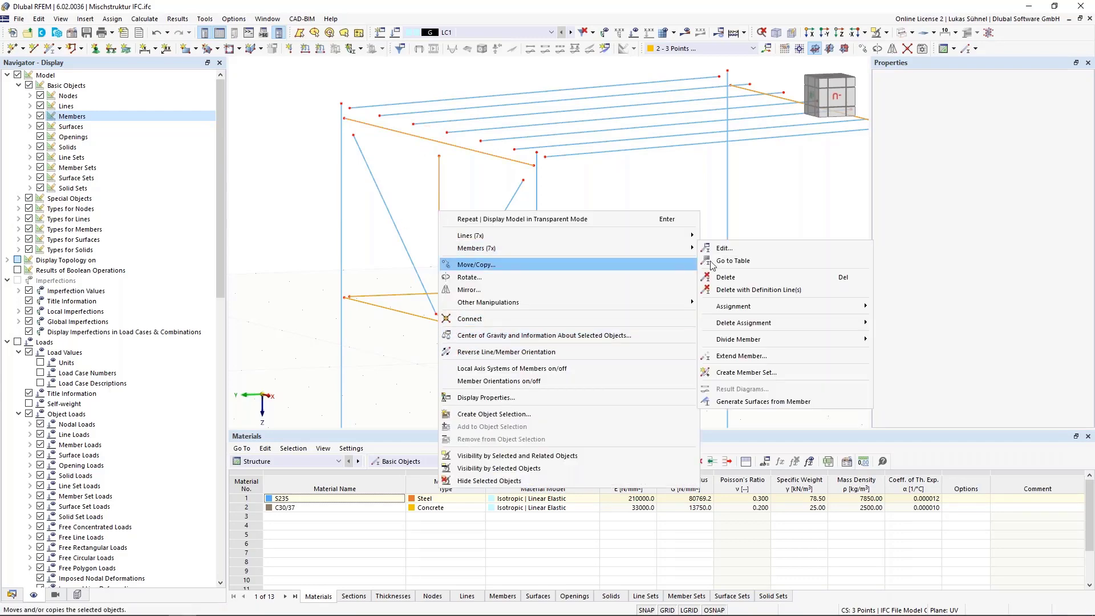
left_click(742, 355)
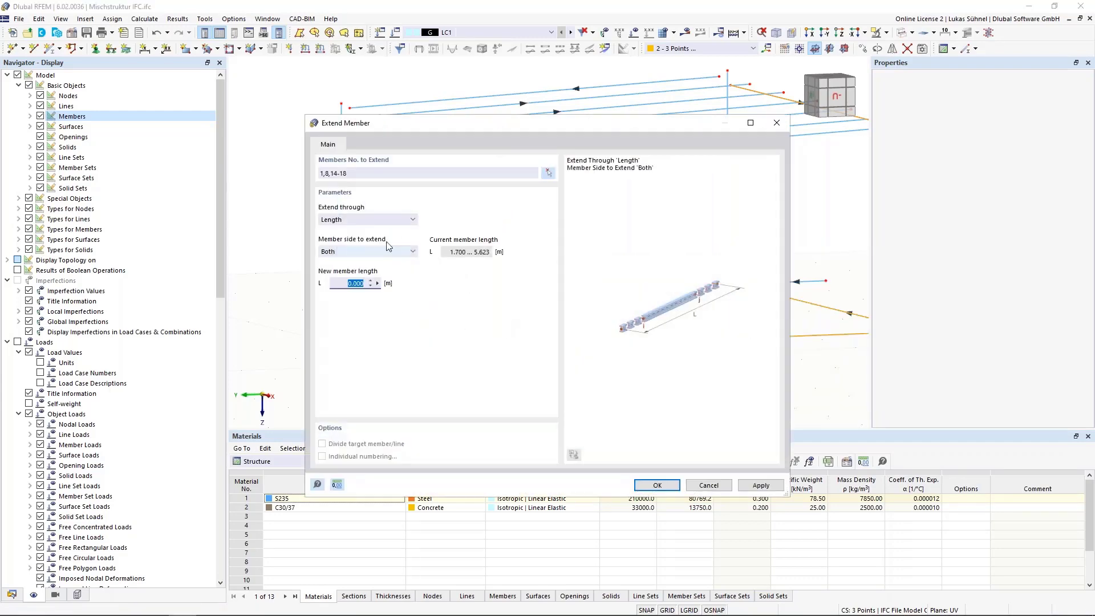
left_click(376, 221)
left_click(365, 248)
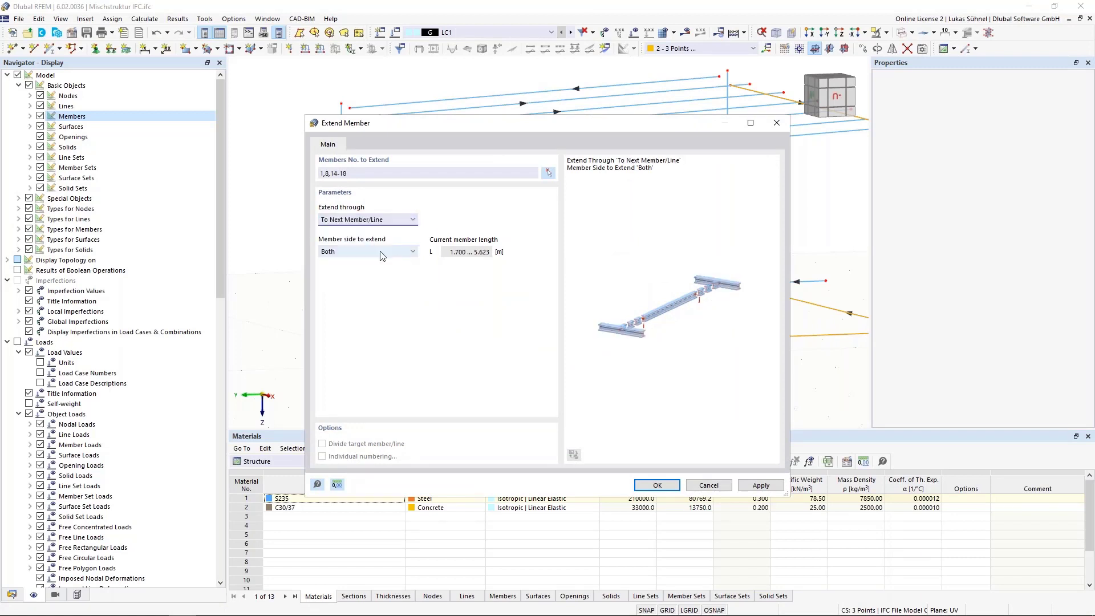
left_click(662, 485)
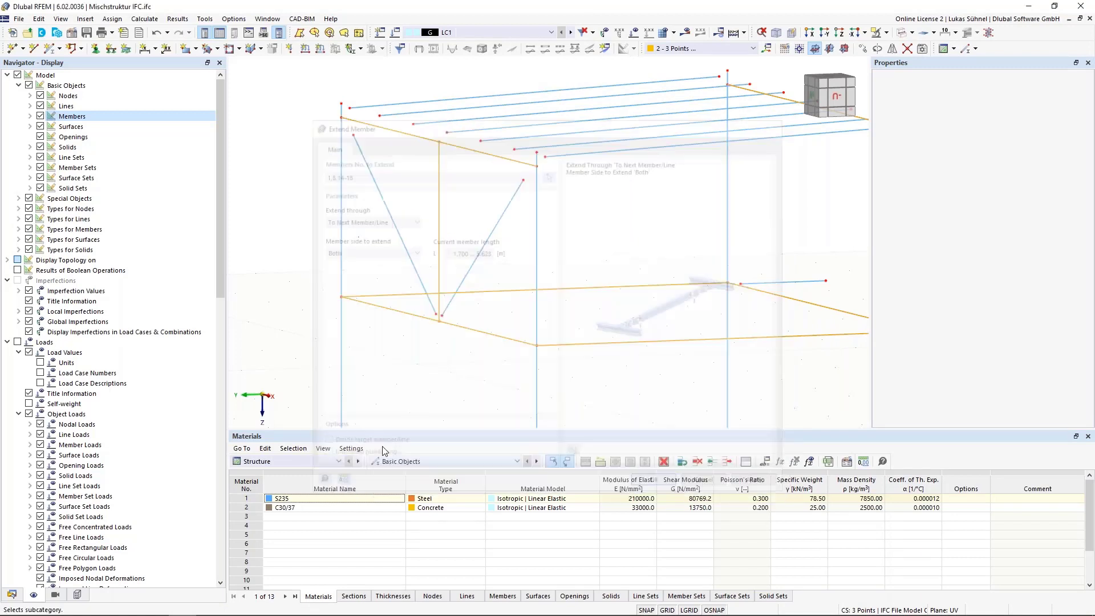
scroll(338, 300, "up", 3)
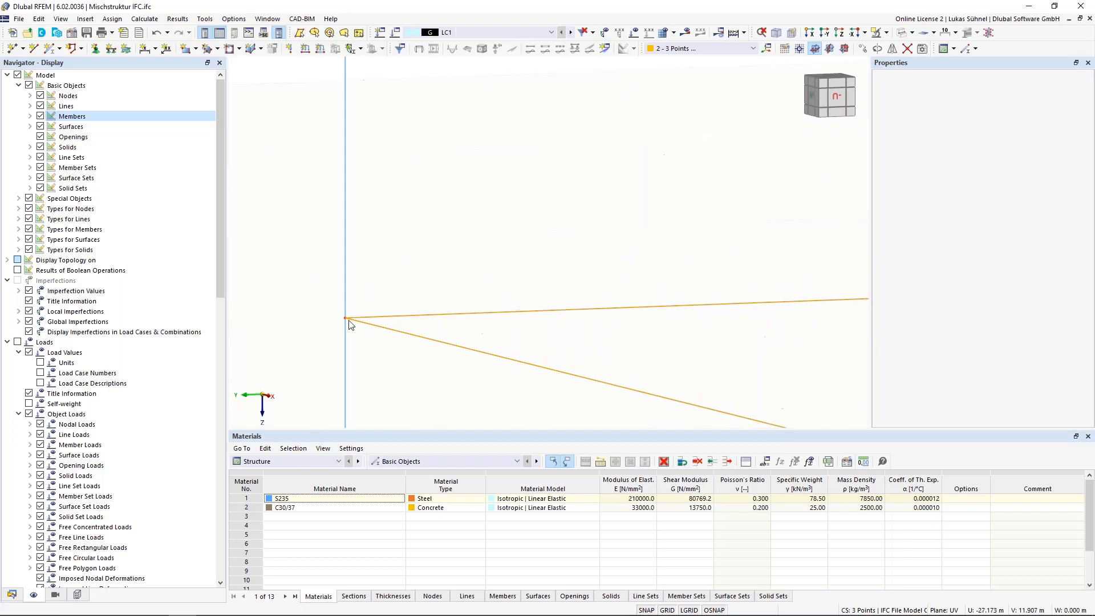
scroll(337, 322, "down", 3)
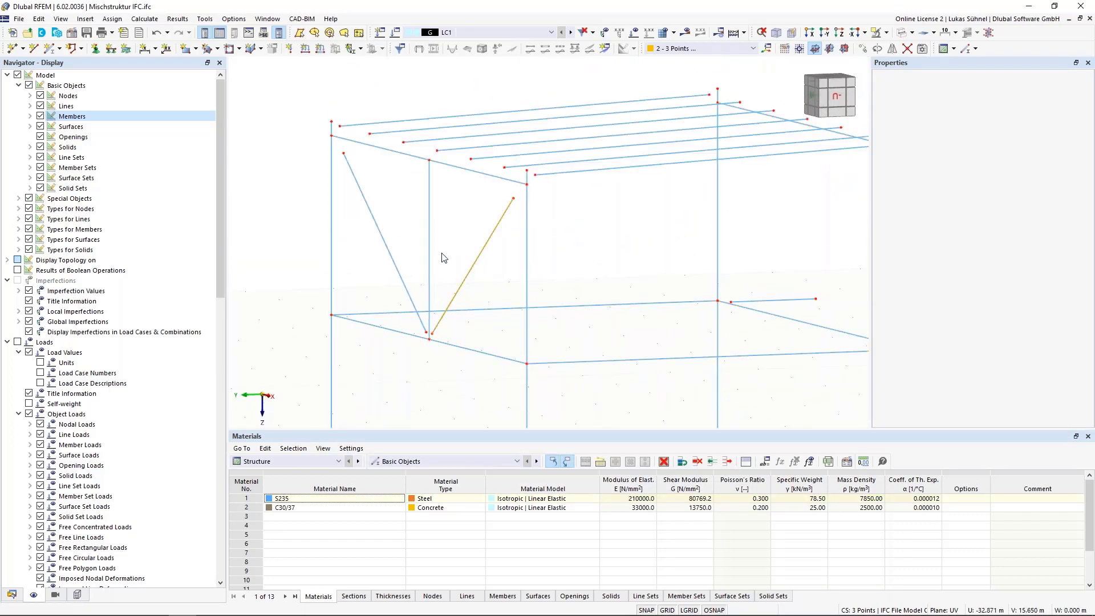
- Extend the two truss diagonals to the next member/line on both sides
right_click(388, 246)
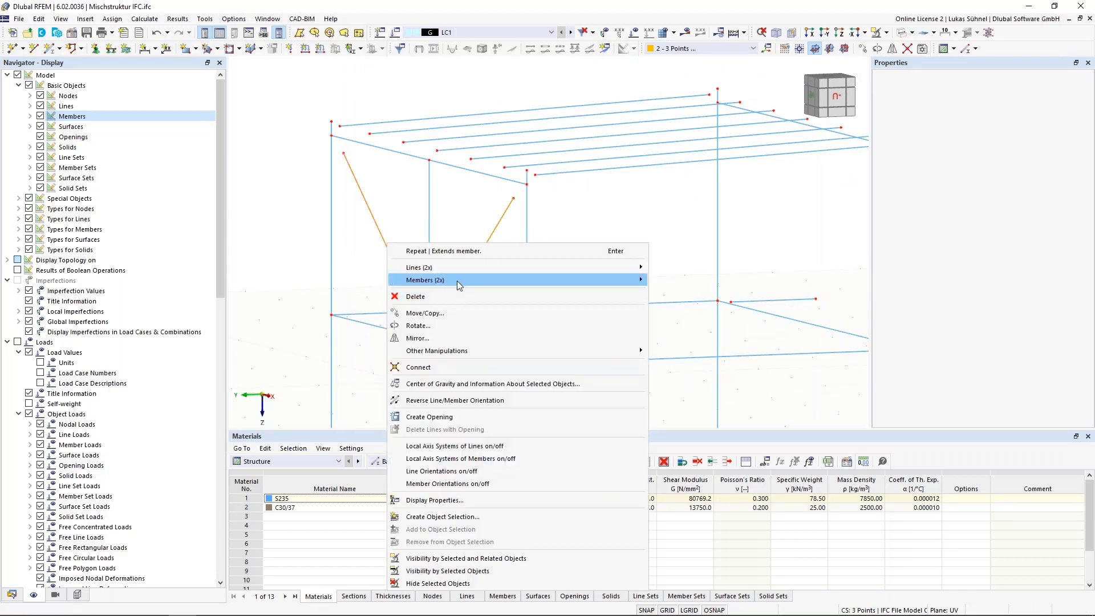
mouse_move(457, 280)
left_click(691, 388)
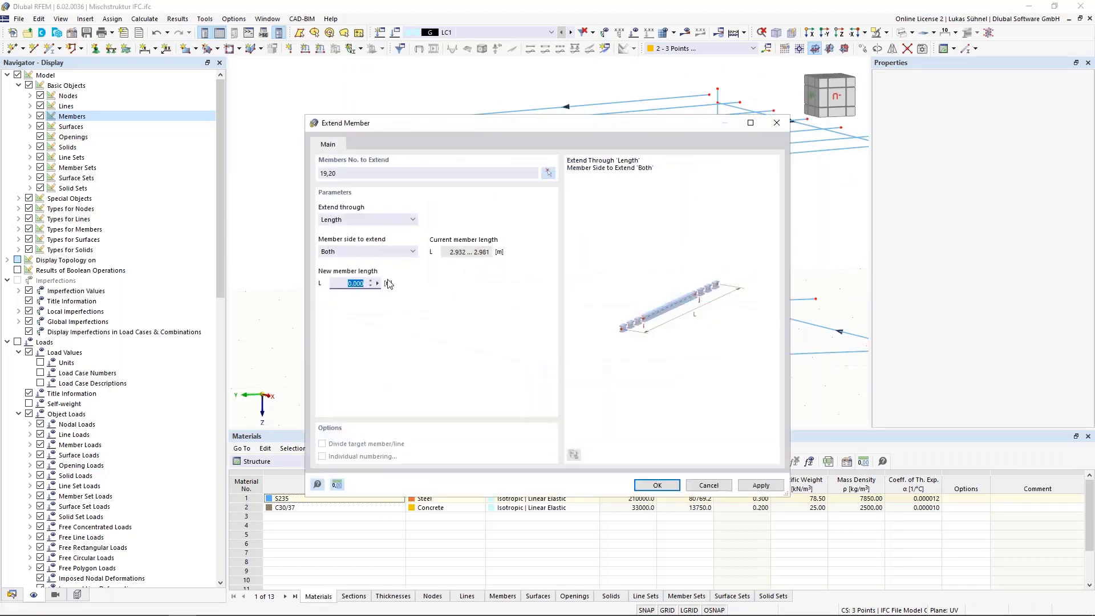
left_click(370, 220)
left_click(376, 229)
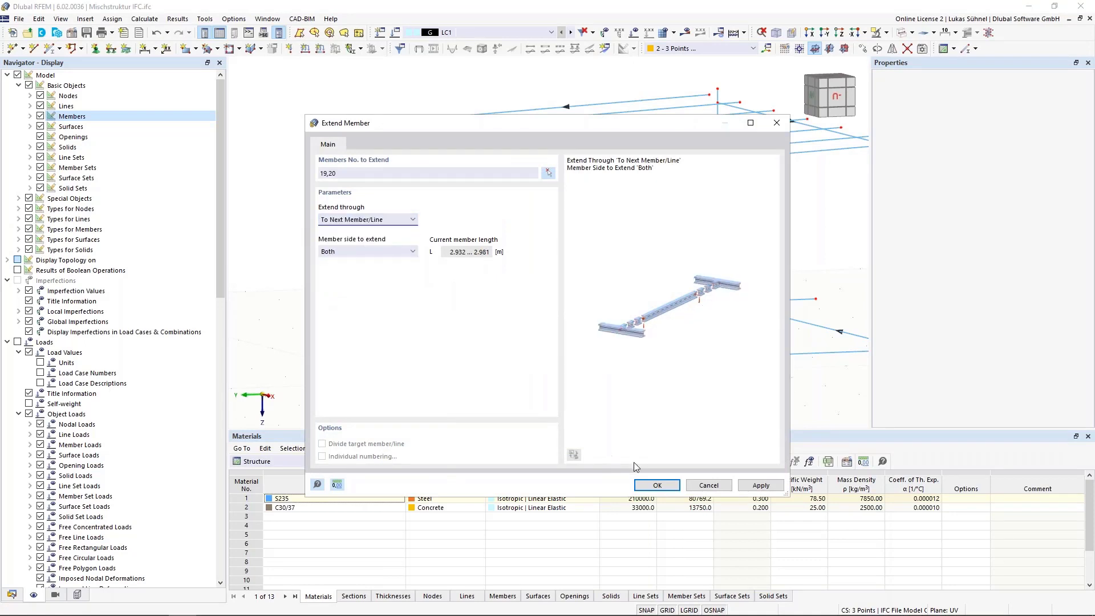
left_click(658, 485)
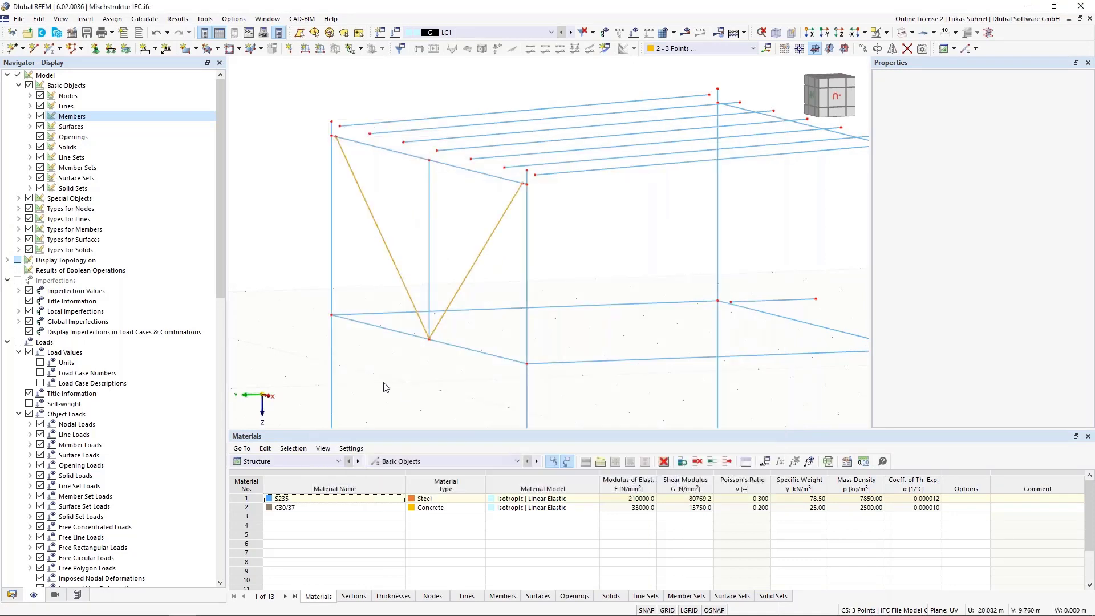
- Select the seven parallel roof beams and start the Project manipulation for them
scroll(386, 387, "down", 2)
middle_click_drag(580, 287, 536, 271, "ctrl")
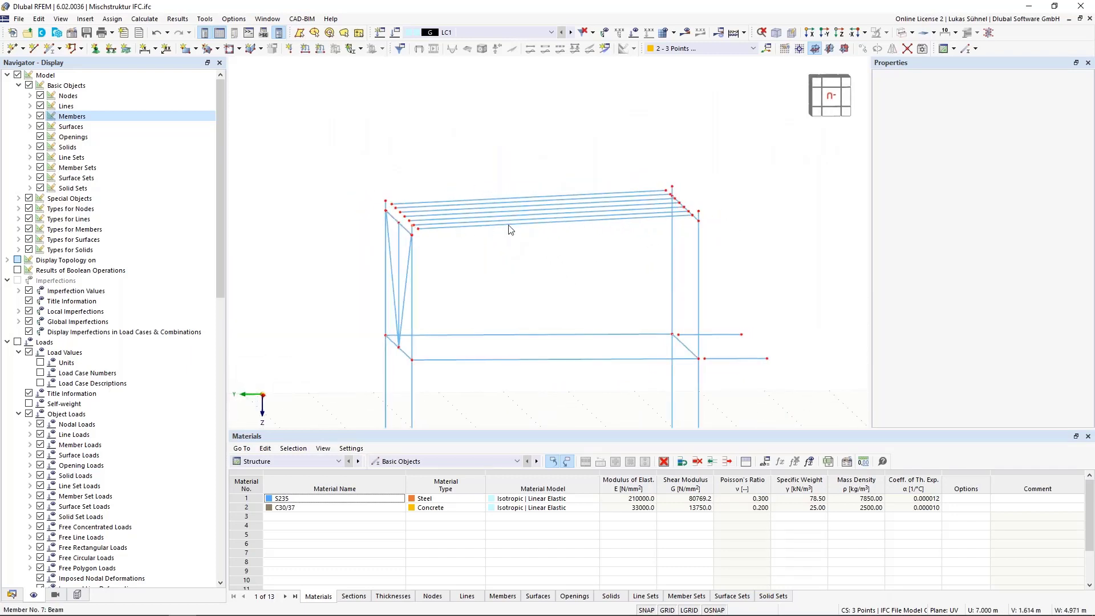
mouse_move(515, 283)
middle_mouse_down()
mouse_move(522, 300)
mouse_move(508, 291)
middle_mouse_up()
scroll(423, 237, "up", 5)
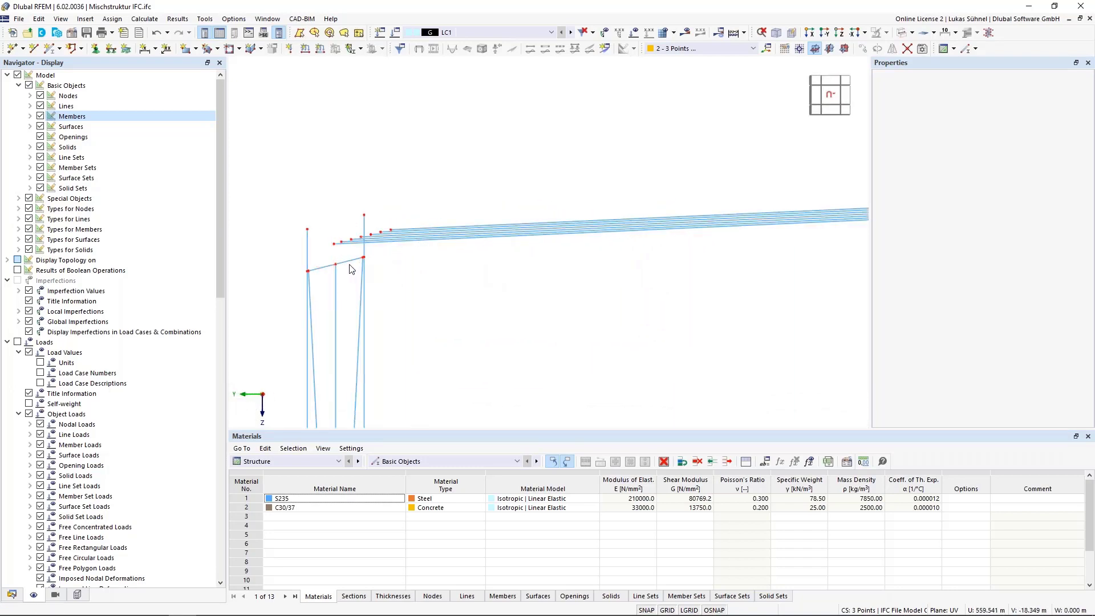
middle_click_drag(354, 264, 553, 325, "ctrl")
left_click(551, 250)
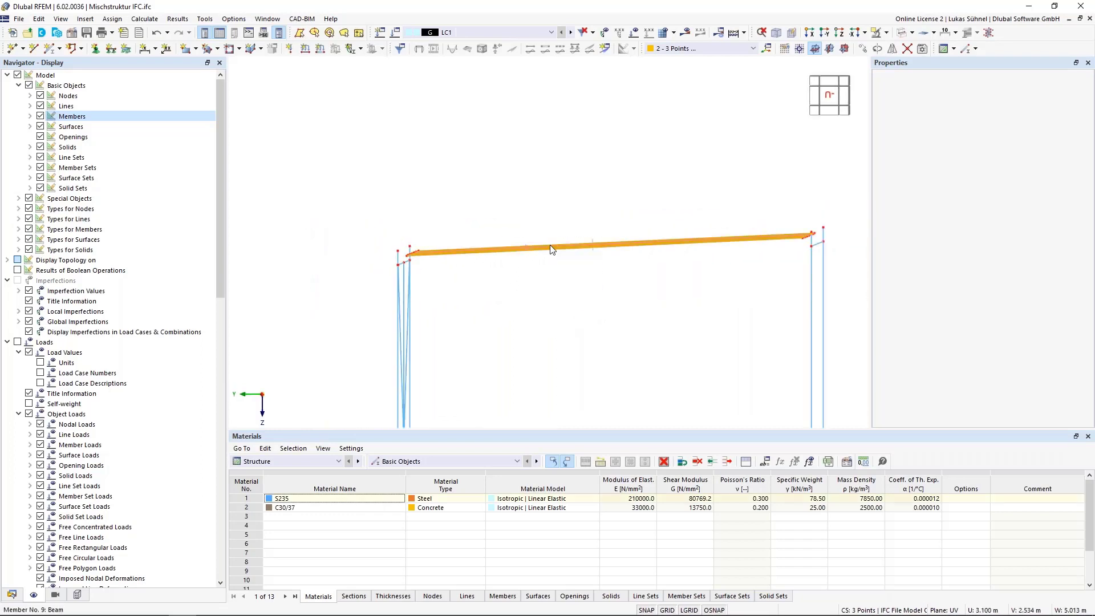
right_click(551, 249)
mouse_move(628, 353)
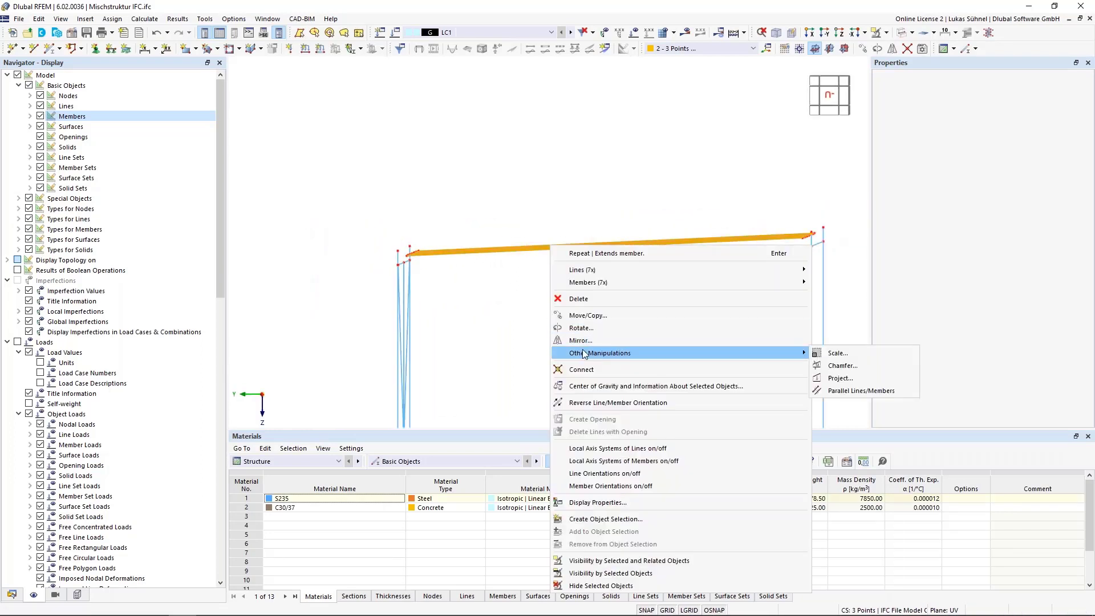
left_click(839, 378)
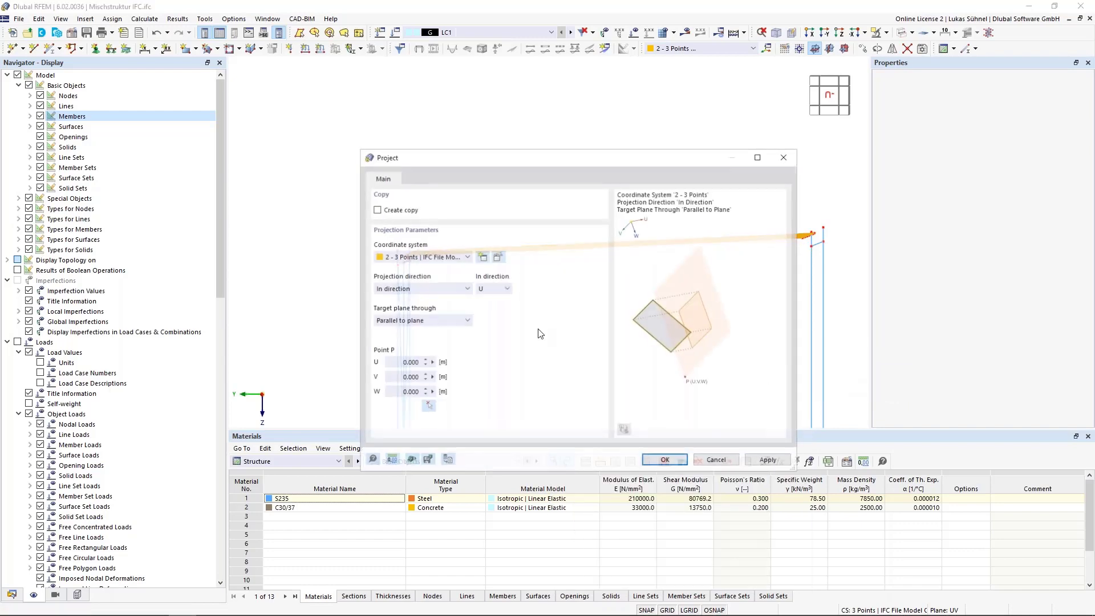
- Create and activate a 3-point coordinate system with origin (1.200, -1.000, -4.850), +U point (7.000, -1.000, -4.850) and UW point (7.000, -5.400, -5.050)
left_click(482, 257)
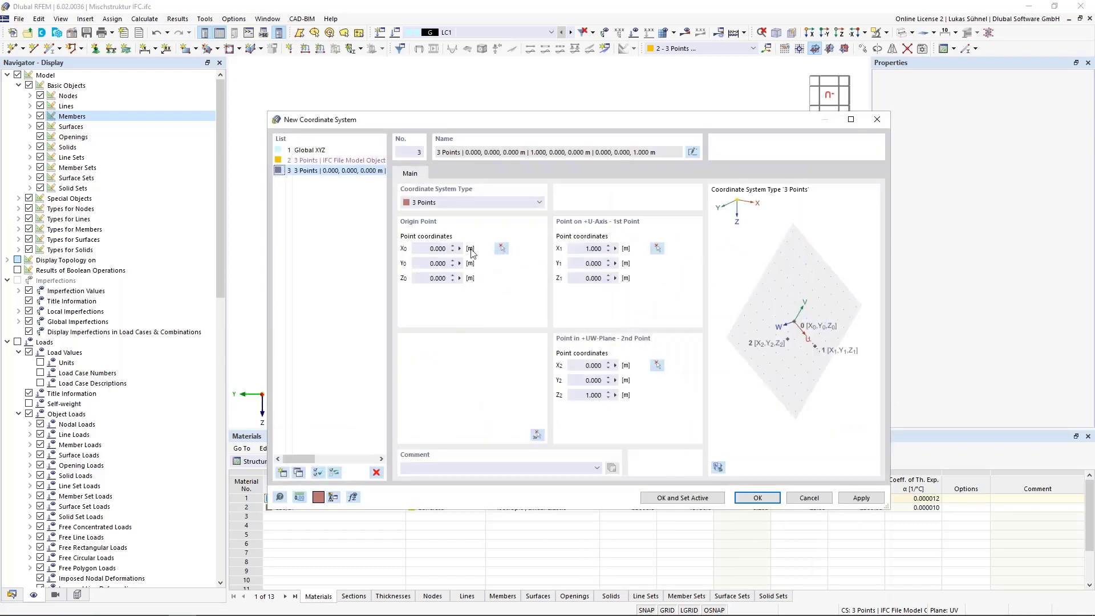
left_click(538, 435)
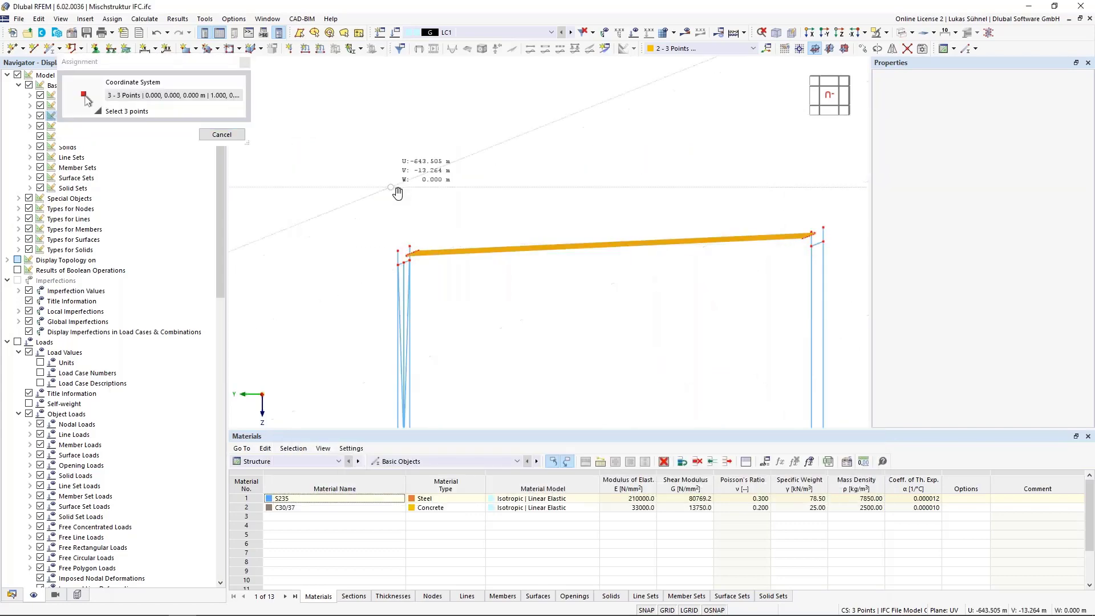
middle_click_drag(428, 212, 447, 211, "ctrl")
scroll(360, 237, "up", 5)
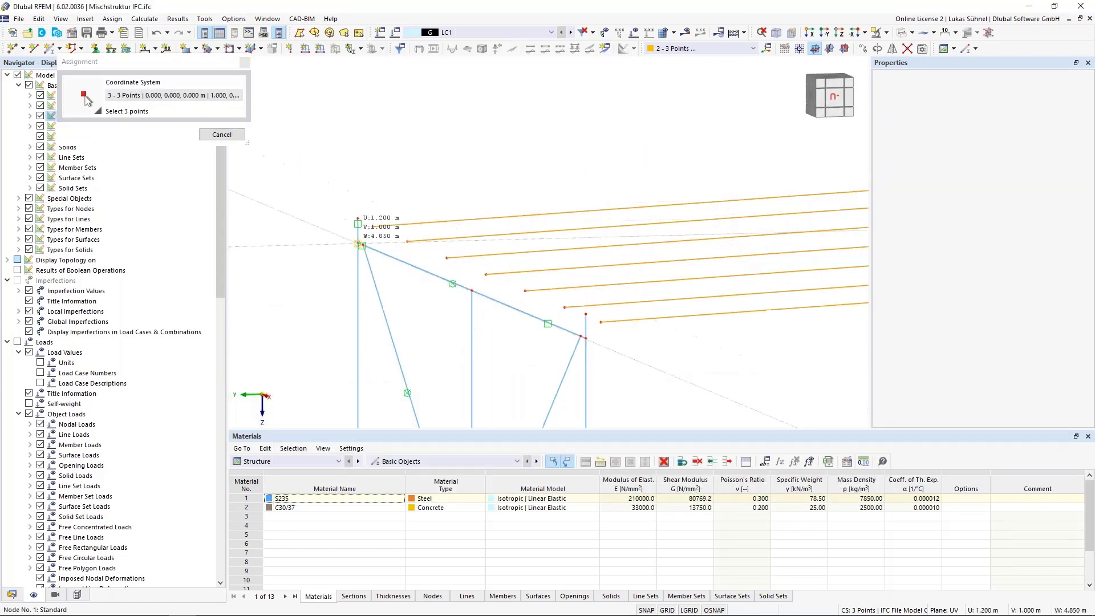
left_click(359, 237)
scroll(282, 200, "down", 5)
scroll(470, 279, "up", 4)
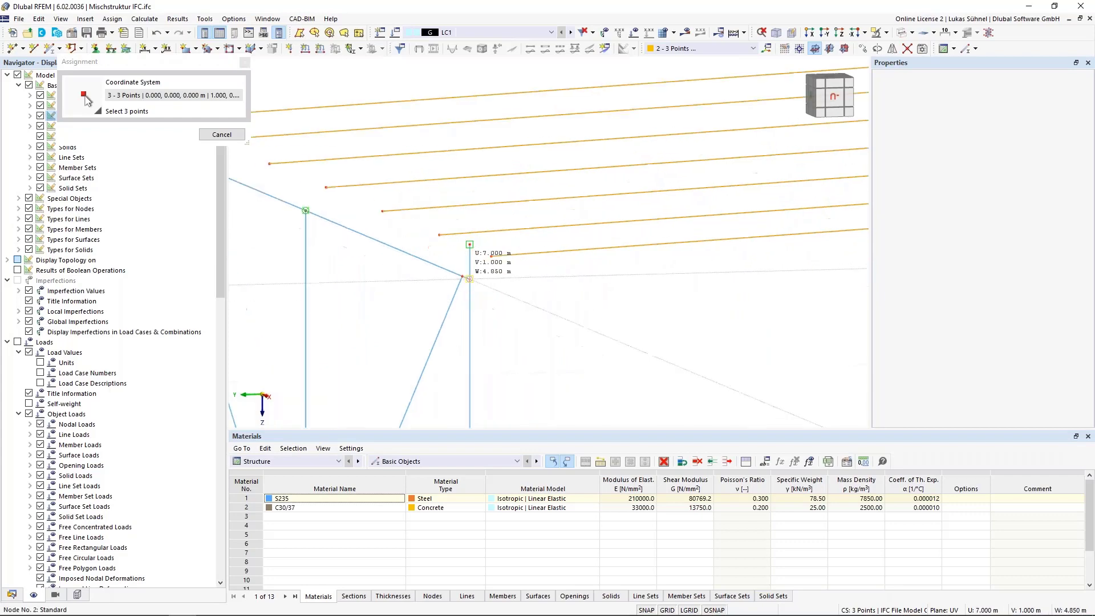
left_click(469, 279)
scroll(469, 279, "down", 3)
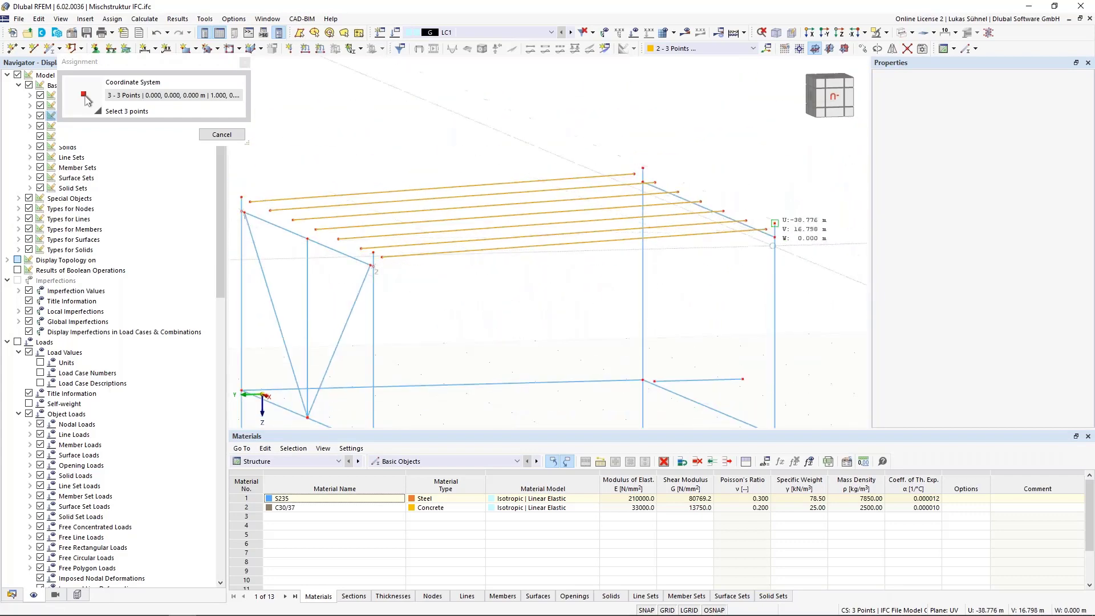
left_click(774, 236)
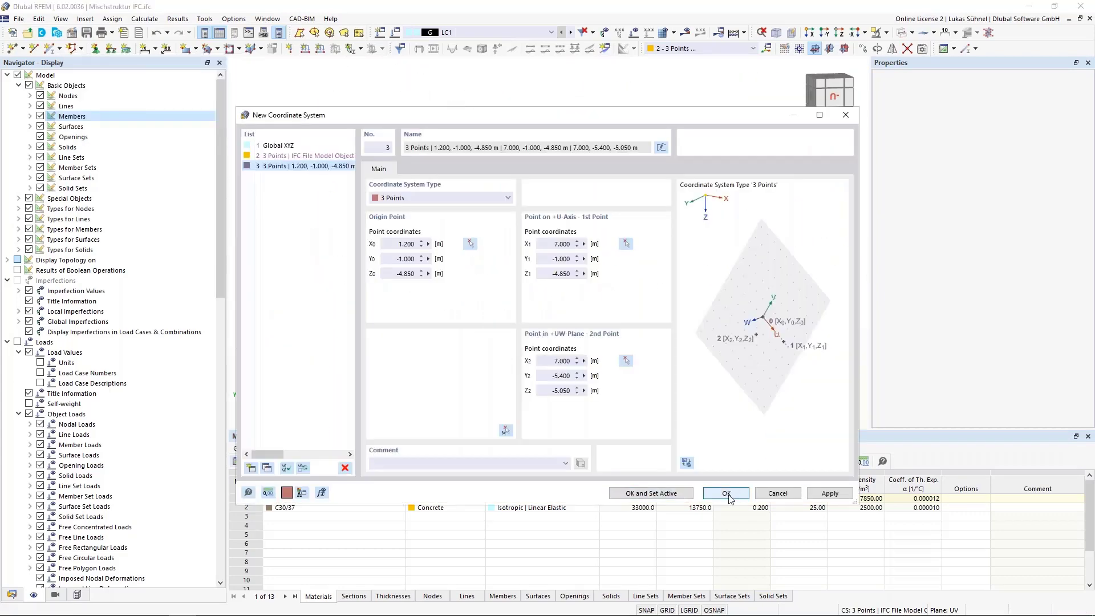
left_click(651, 493)
- Project the seven roof beams in direction V onto the parallel plane through point U 5.800, V 0.000, W 0.000 m
left_click(474, 285)
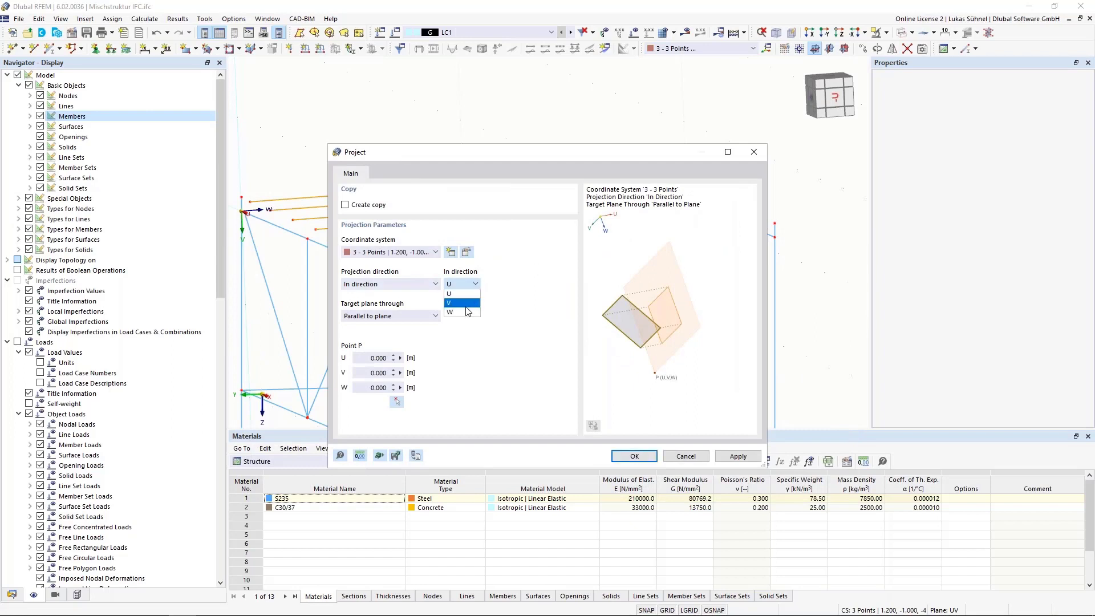
left_click(458, 303)
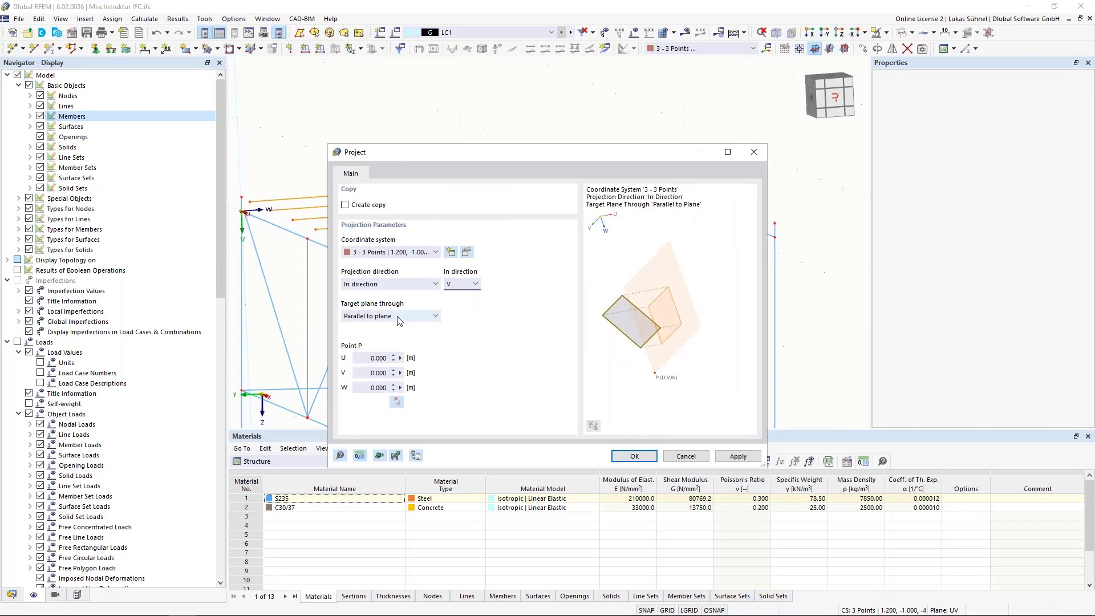
left_click(398, 402)
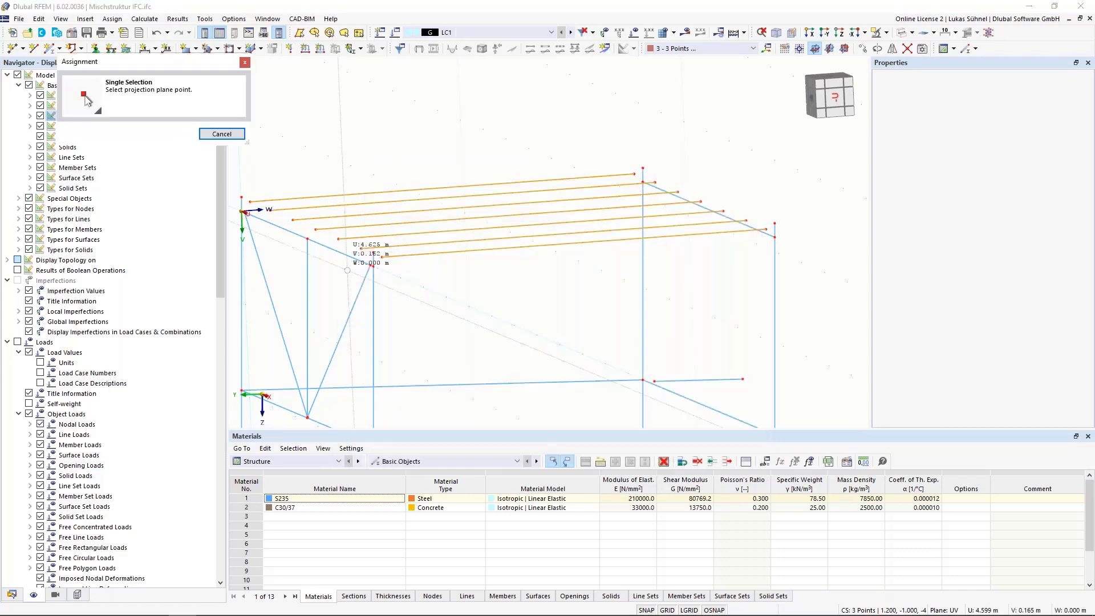
scroll(379, 269, "up", 3)
left_click(379, 269)
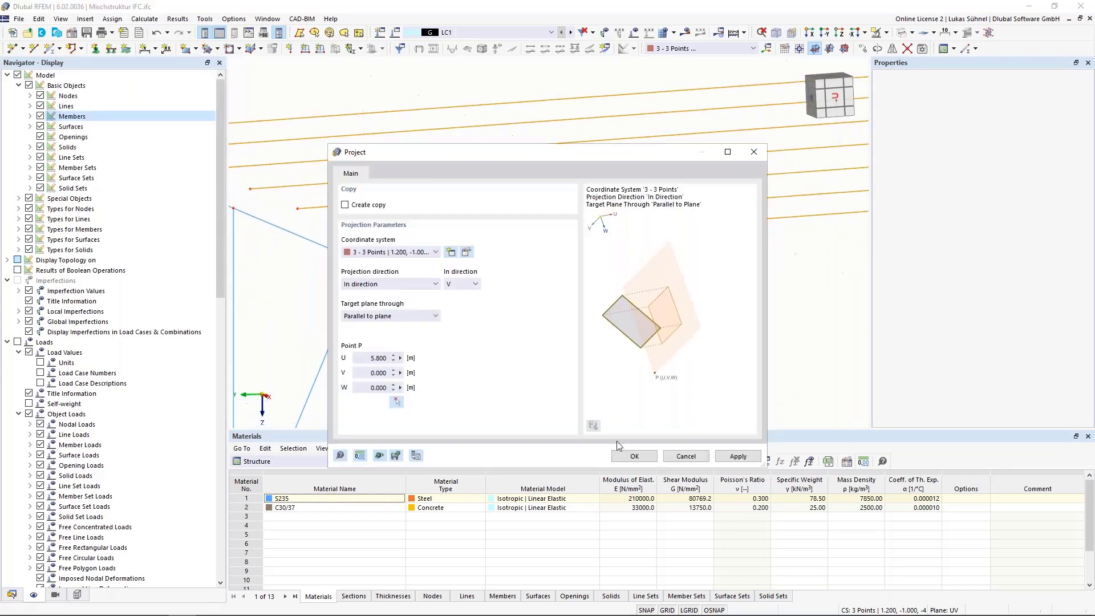
left_click(636, 458)
scroll(453, 320, "down", 4)
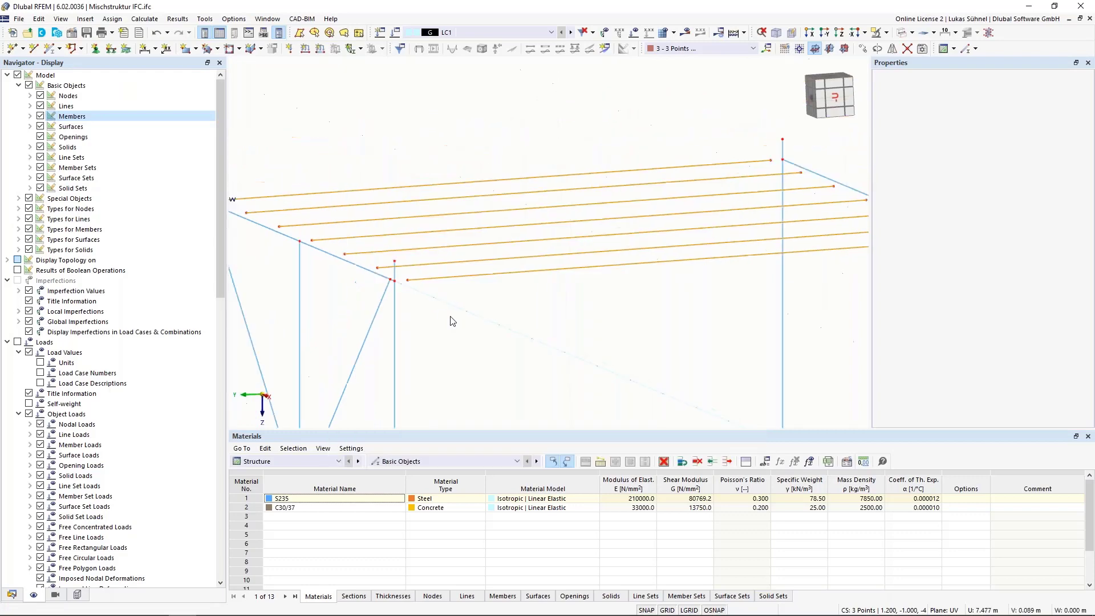
- Extend the seven projected roof beams to the next member/line on both sides
mouse_move(546, 329)
middle_mouse_down("ctrl")
mouse_move(557, 330)
mouse_move(539, 320)
middle_mouse_up("ctrl")
left_click_drag(539, 320, 489, 223)
right_click(490, 253)
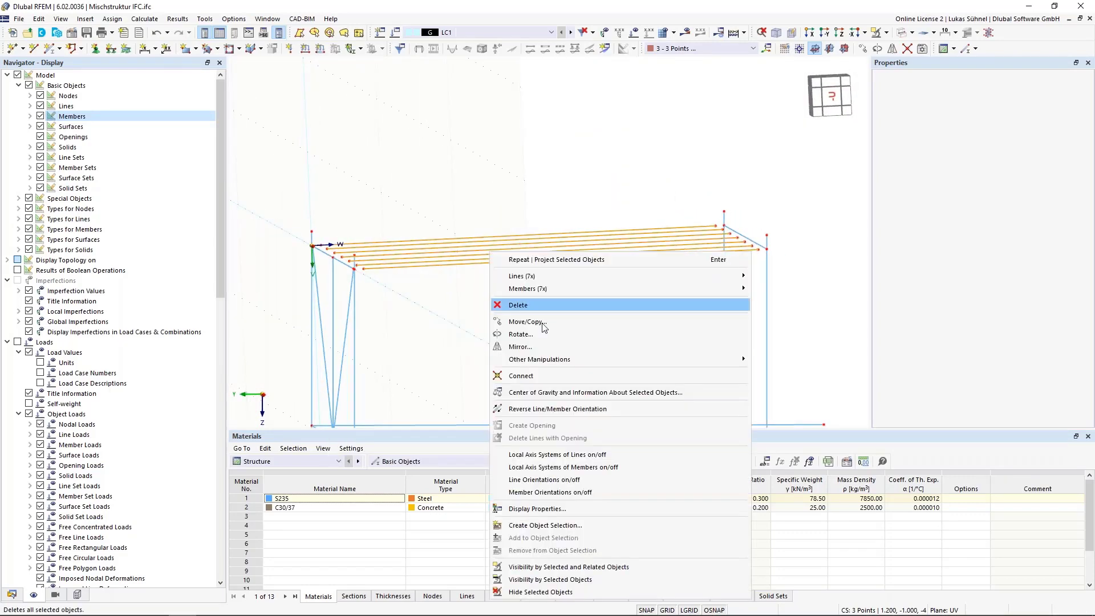
mouse_move(561, 289)
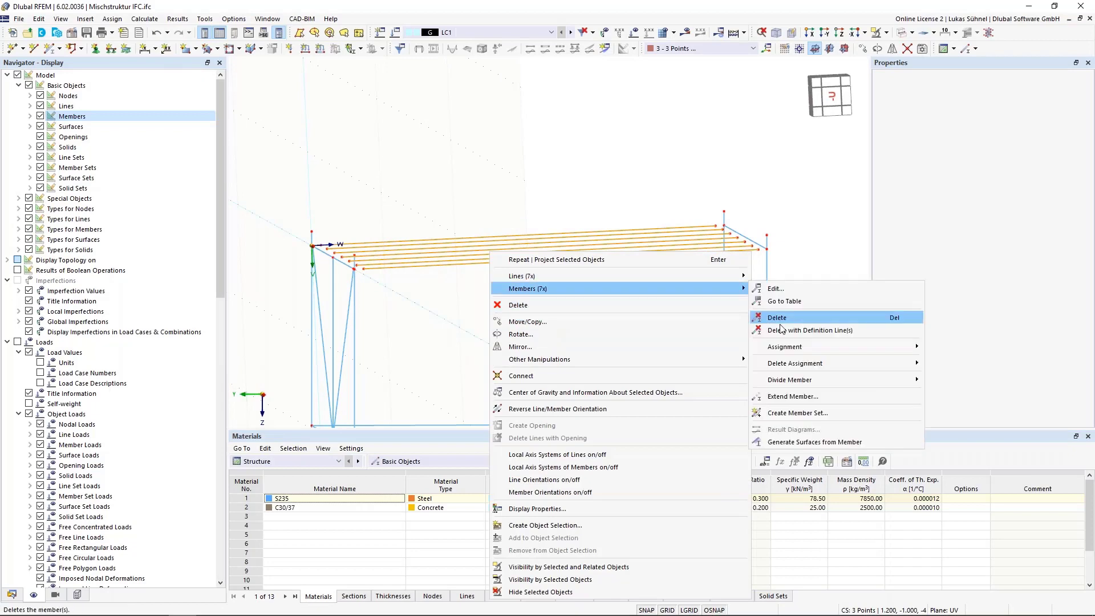
left_click(769, 397)
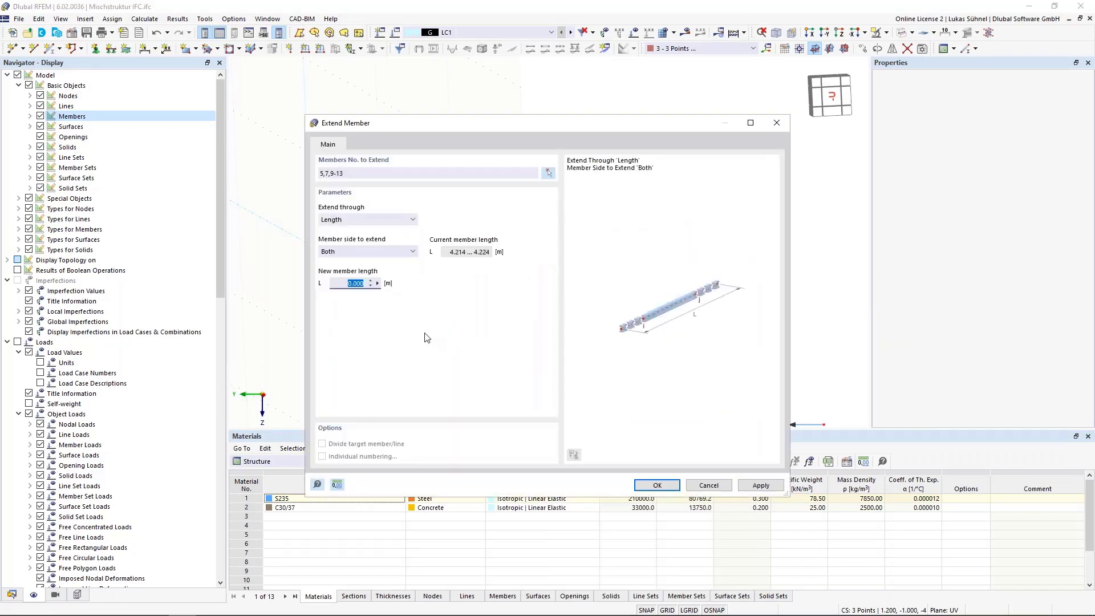
left_click(391, 252)
left_click(388, 220)
left_click(388, 220)
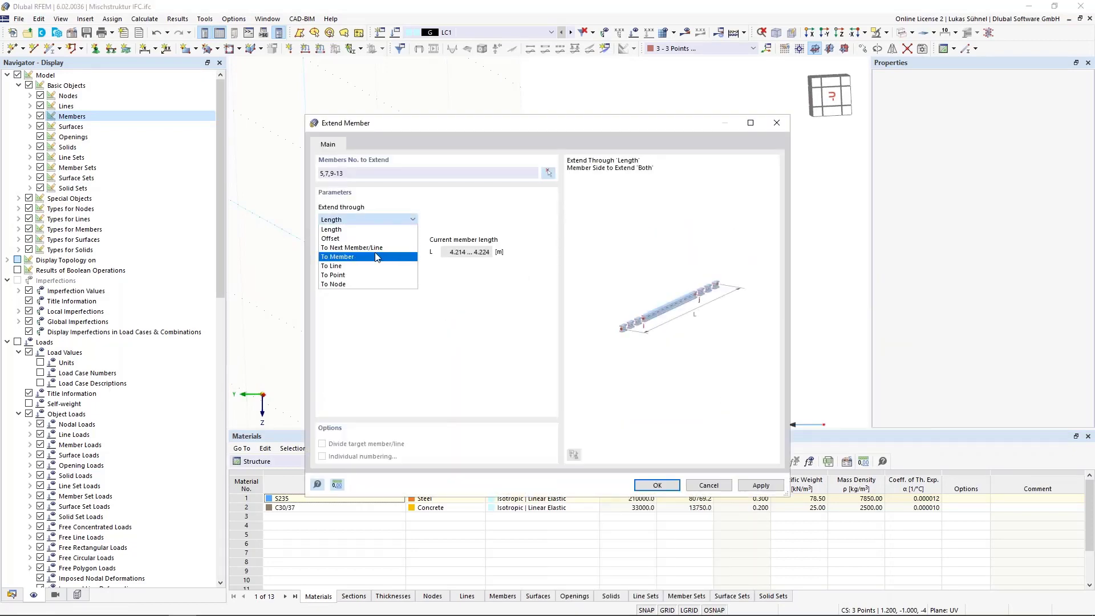
left_click(375, 256)
left_click(657, 485)
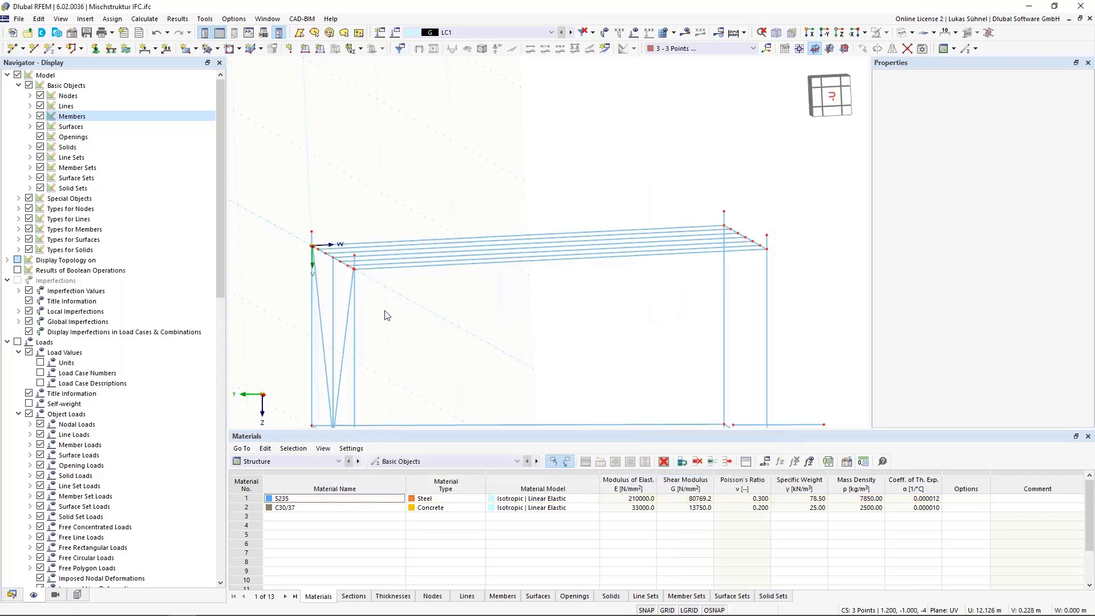
- Move the upper end node of the truss diagonal near the coordinate-system origin onto the joint of column and roof edge beam
middle_click_drag(384, 311, 507, 309)
scroll(507, 310, "down", 3)
middle_click_drag(506, 366, 489, 286)
middle_click_drag(489, 287, 481, 277, "ctrl")
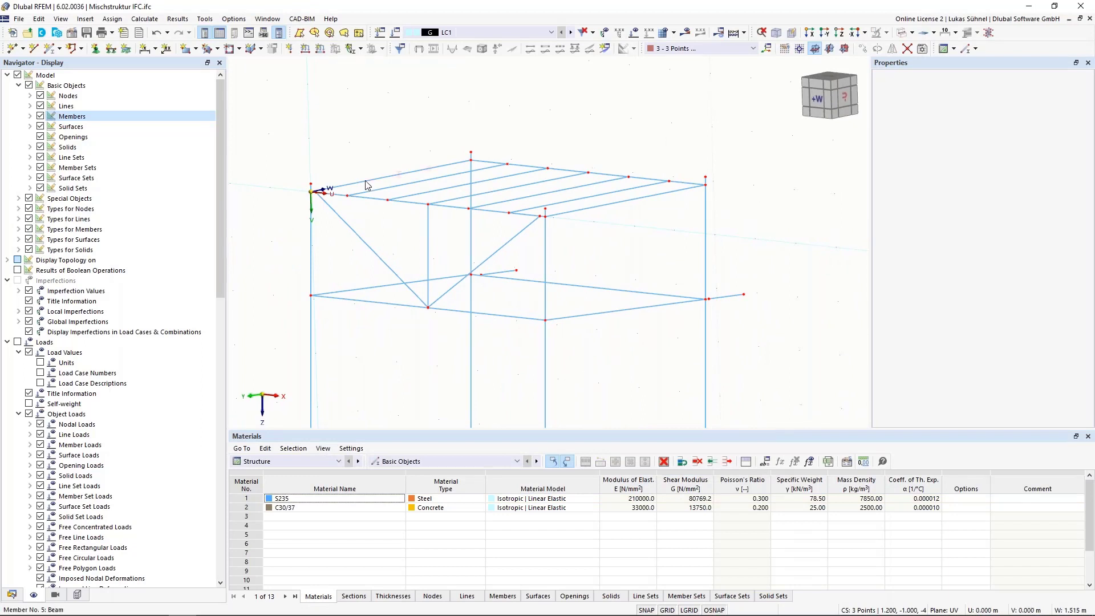
scroll(308, 178, "up", 6)
scroll(387, 302, "up", 3)
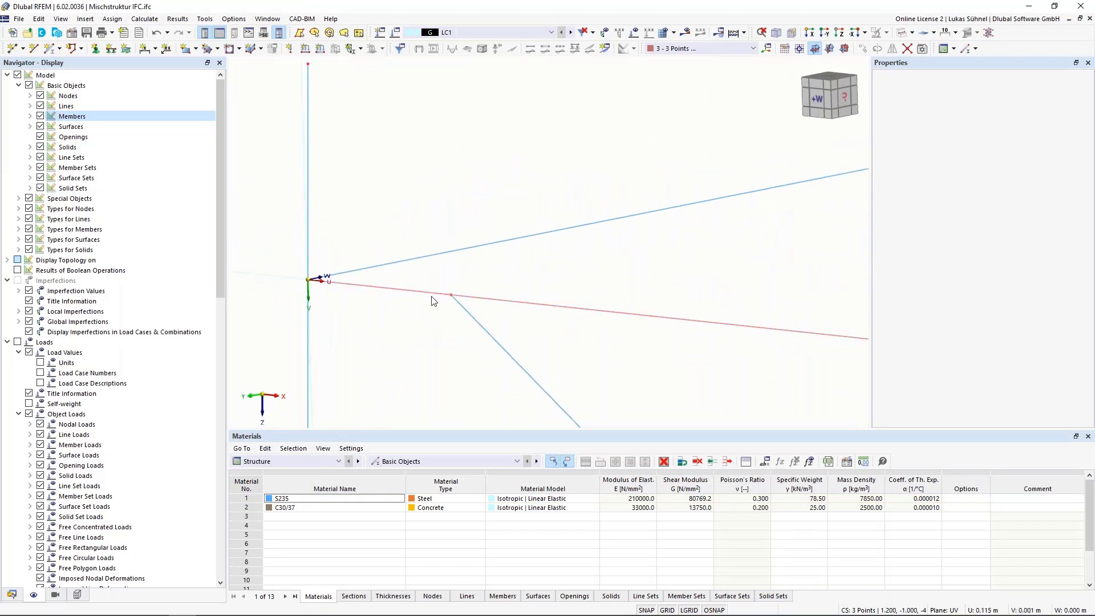
left_click_drag(450, 296, 308, 280)
- Move the upper end node of the other truss diagonal onto the column joint at the opposite end of the same roof edge beam
scroll(303, 199, "down", 2)
scroll(275, 196, "down", 5)
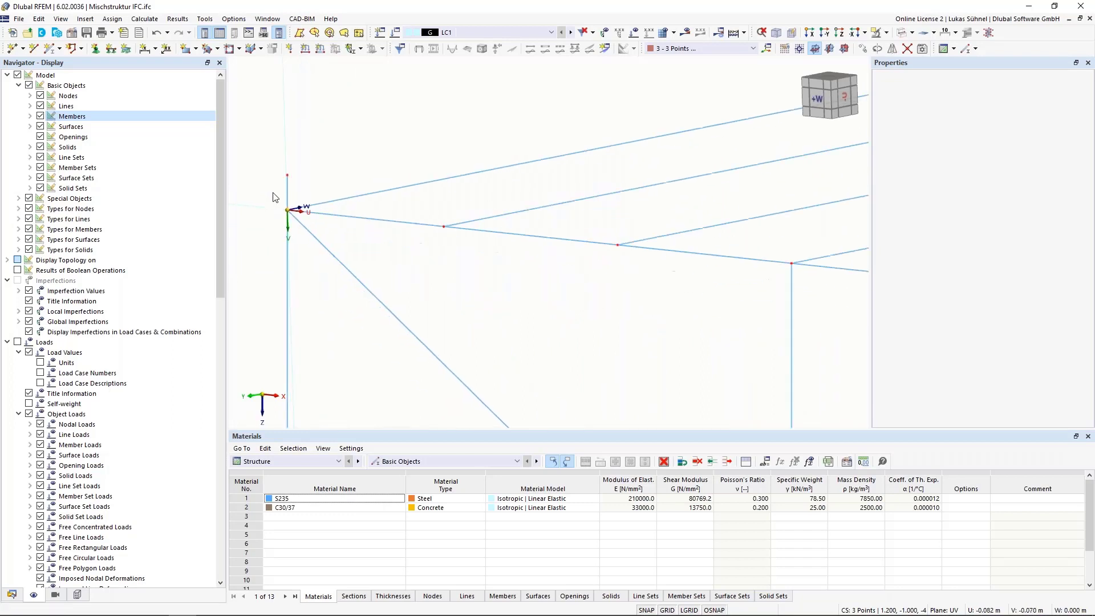
scroll(526, 258, "up", 5)
scroll(527, 260, "up", 3)
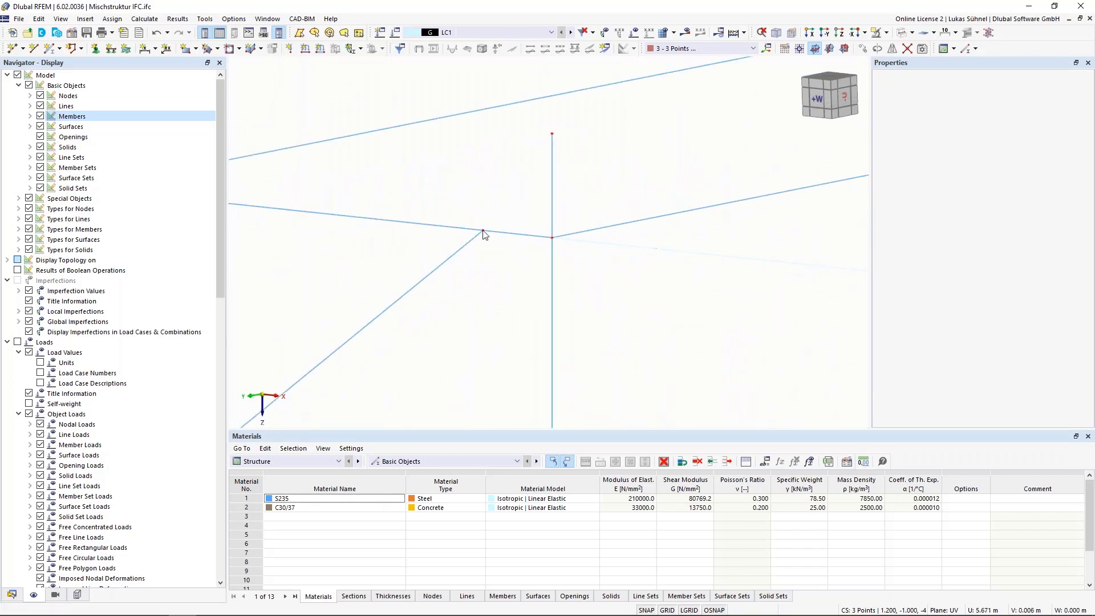
left_click_drag(484, 231, 552, 238)
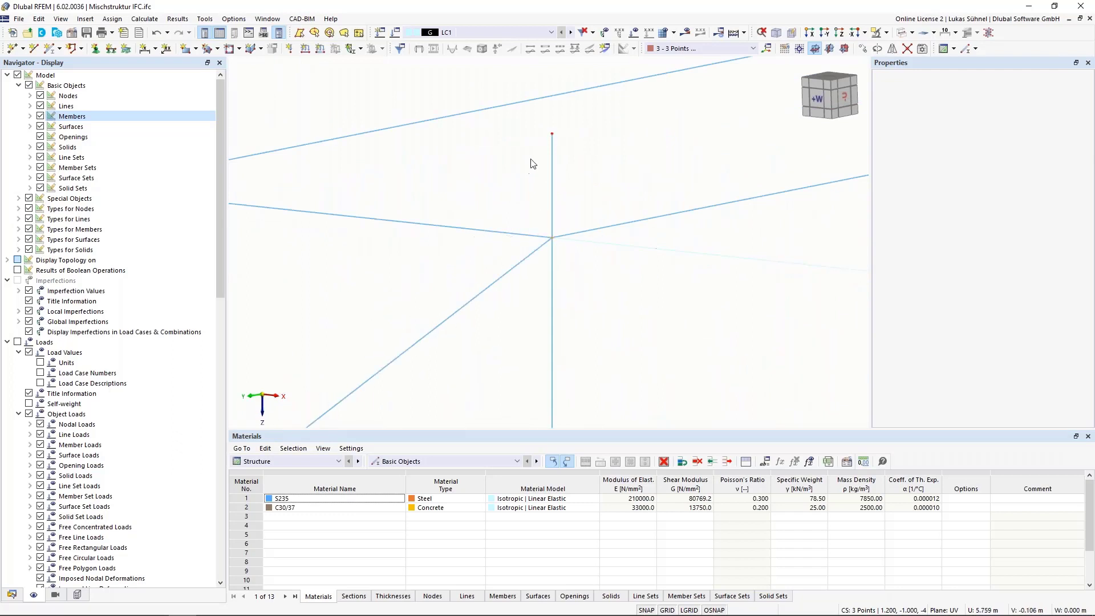
scroll(535, 163, "down", 3)
scroll(423, 301, "down", 5)
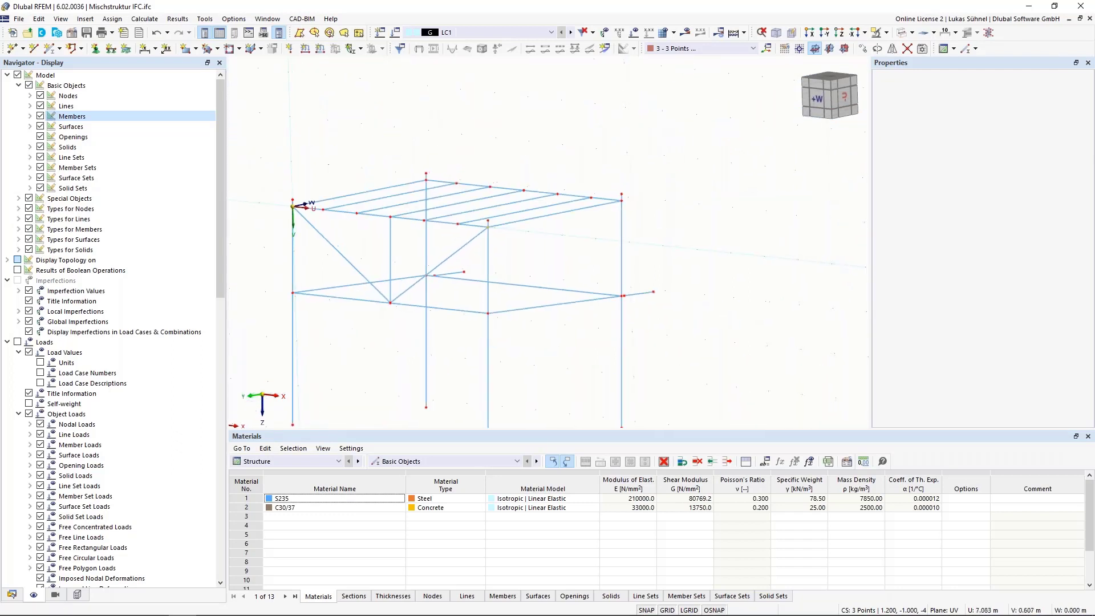
- Show the IFC reference objects together with the structural members in a solid rendering to compare them
middle_click_drag(447, 254, 445, 235)
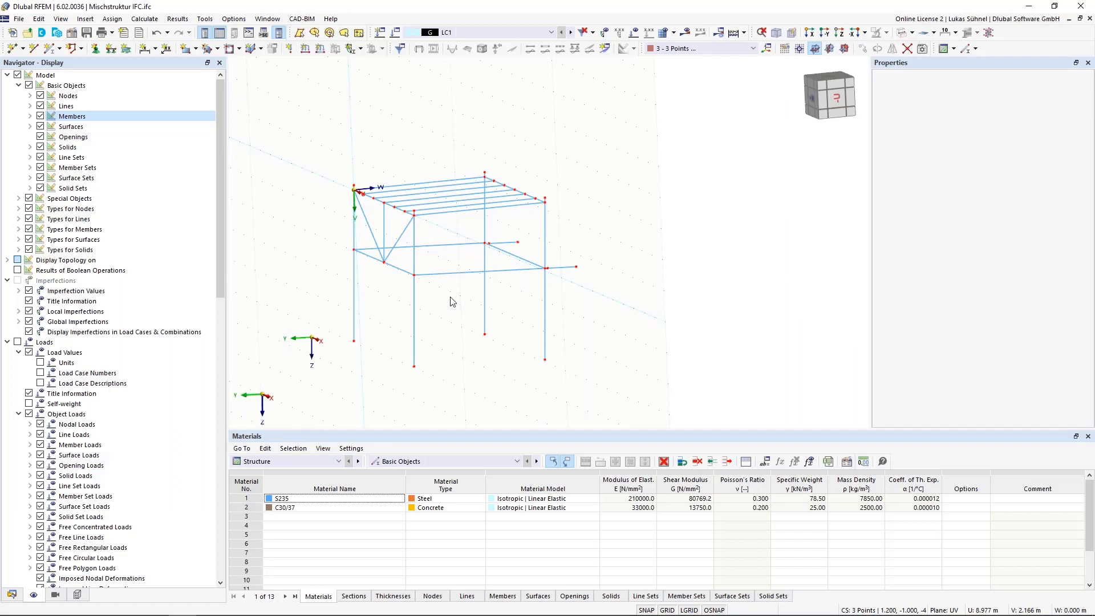
scroll(453, 301, "down", 3)
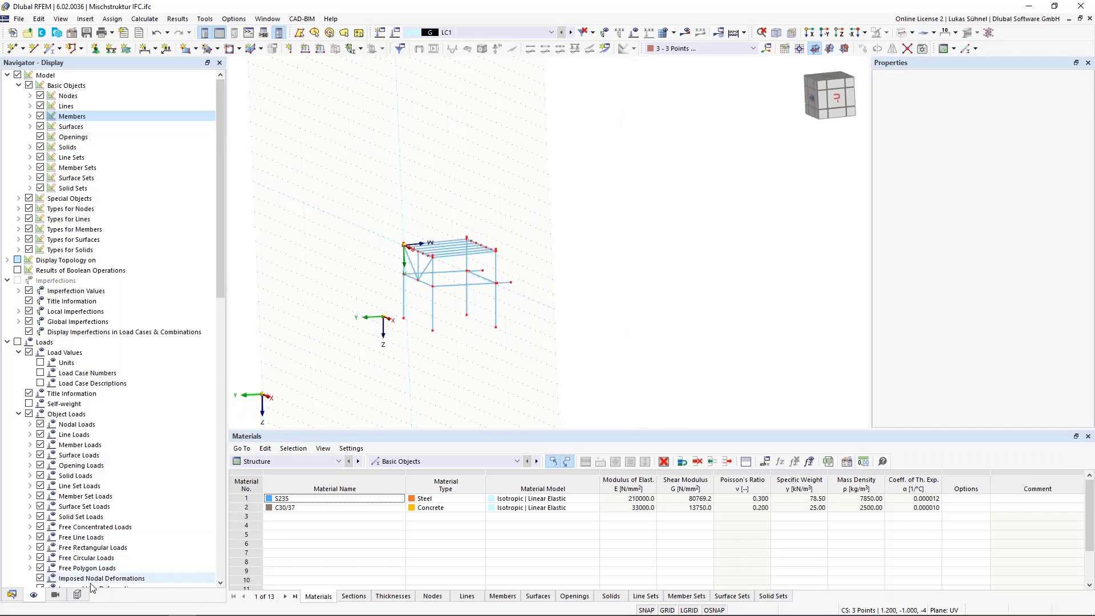
left_click(77, 594)
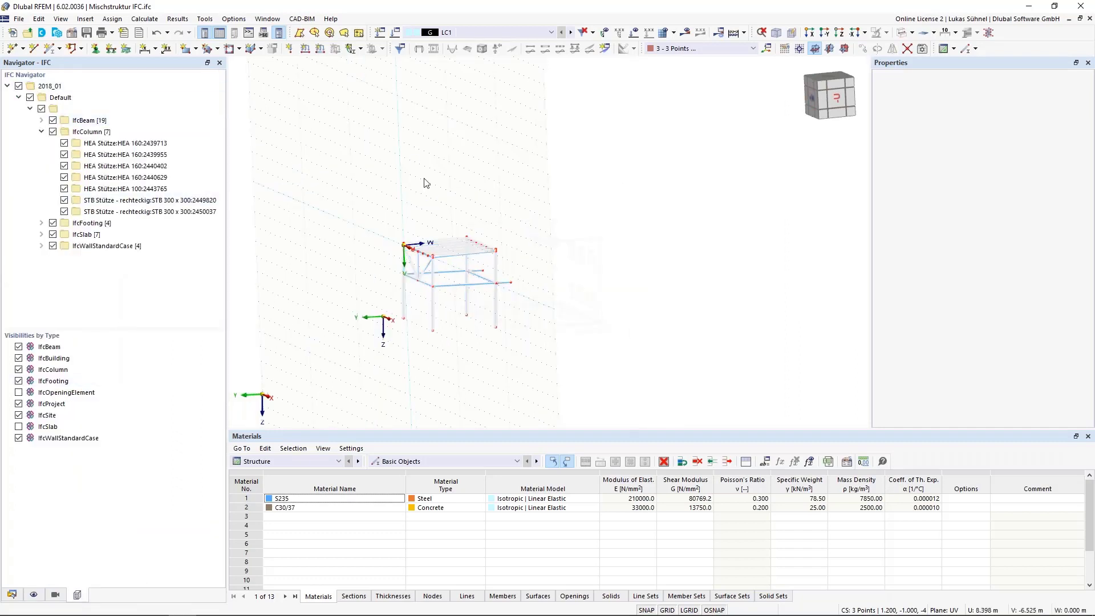
left_click(900, 33)
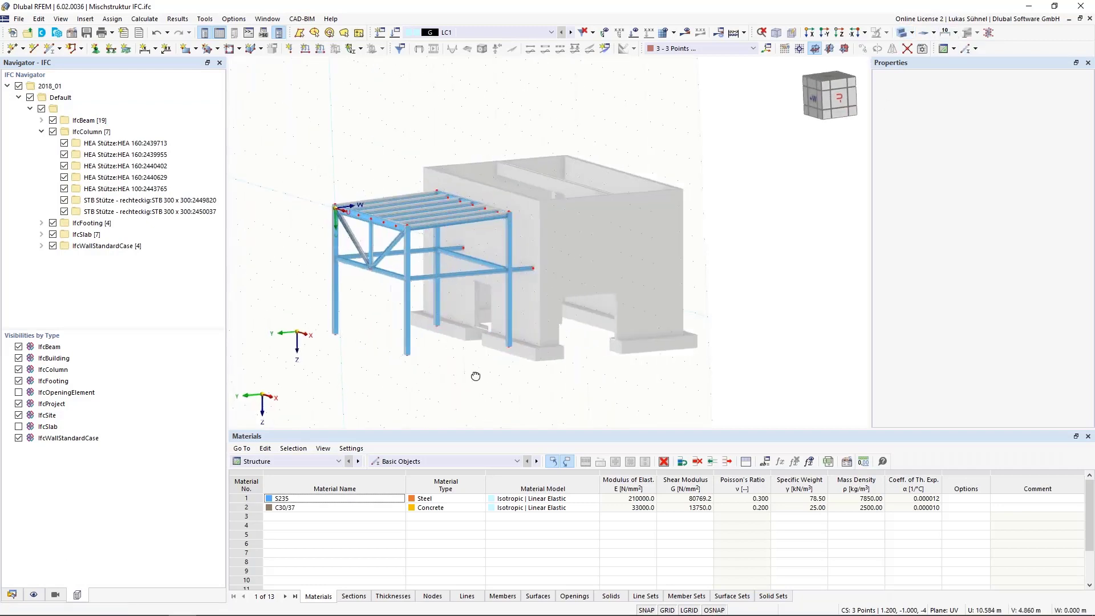
middle_click_drag(476, 377, 478, 393, "ctrl")
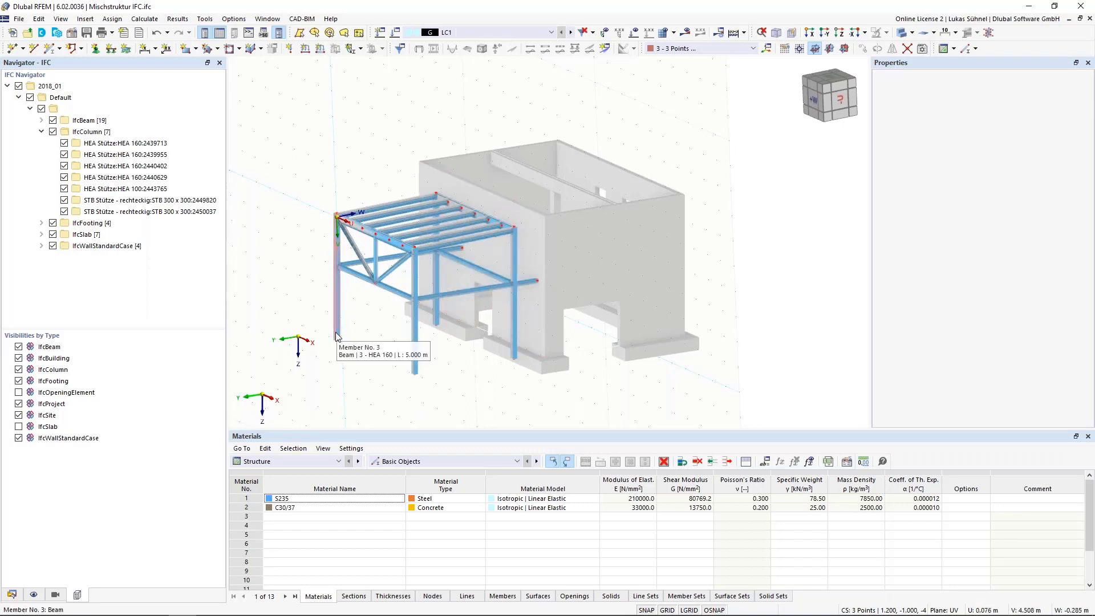
- Close the Mischstruktur IFC model without saving and open Stadion.rf6
left_click(1090, 18)
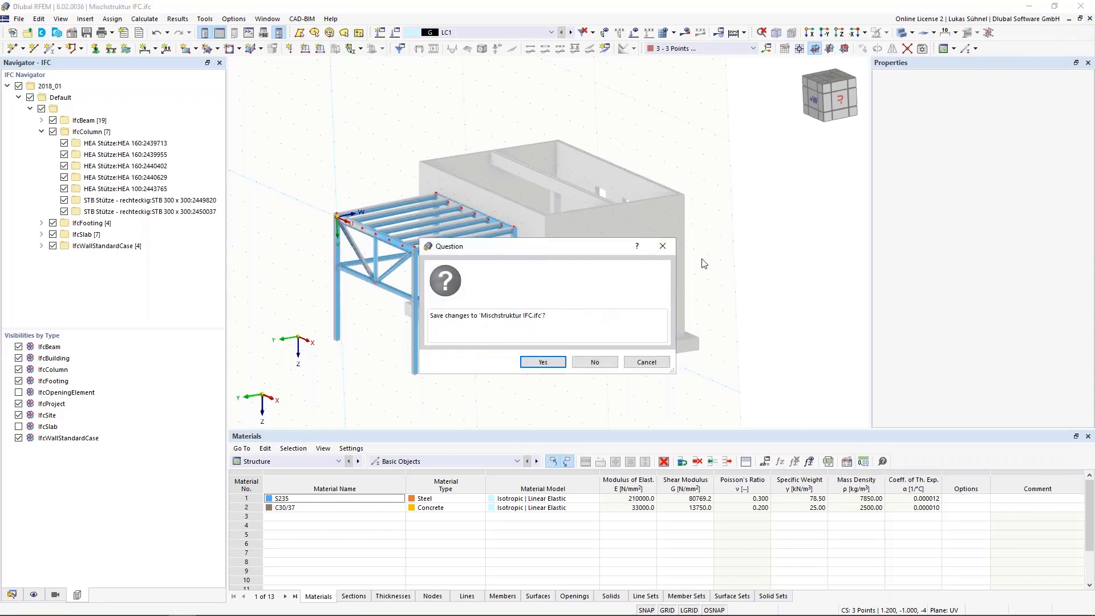
left_click(610, 367)
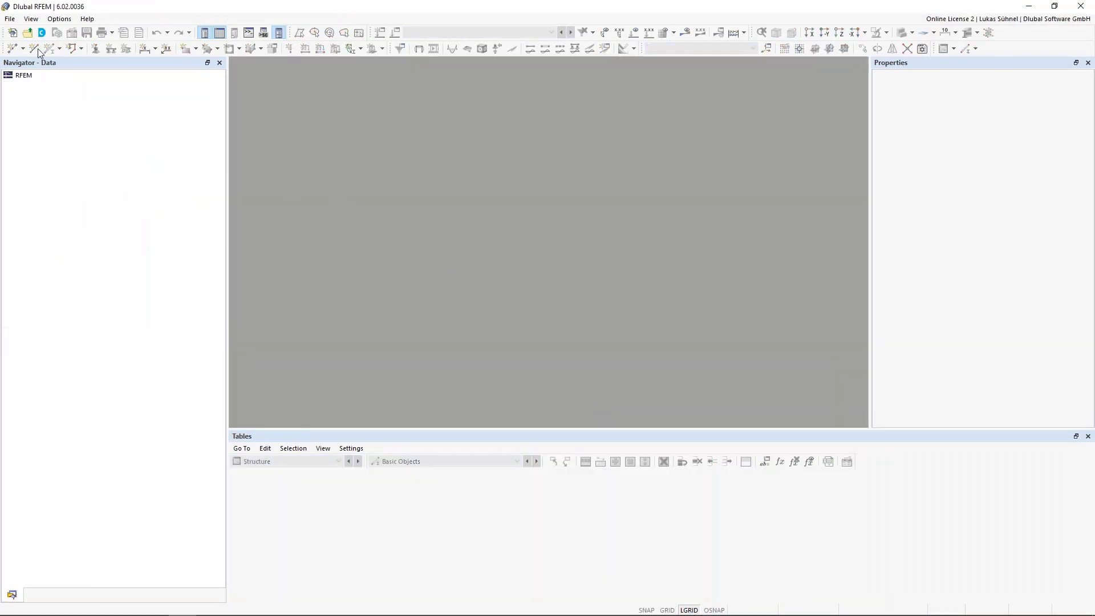
left_click(10, 19)
left_click(23, 93)
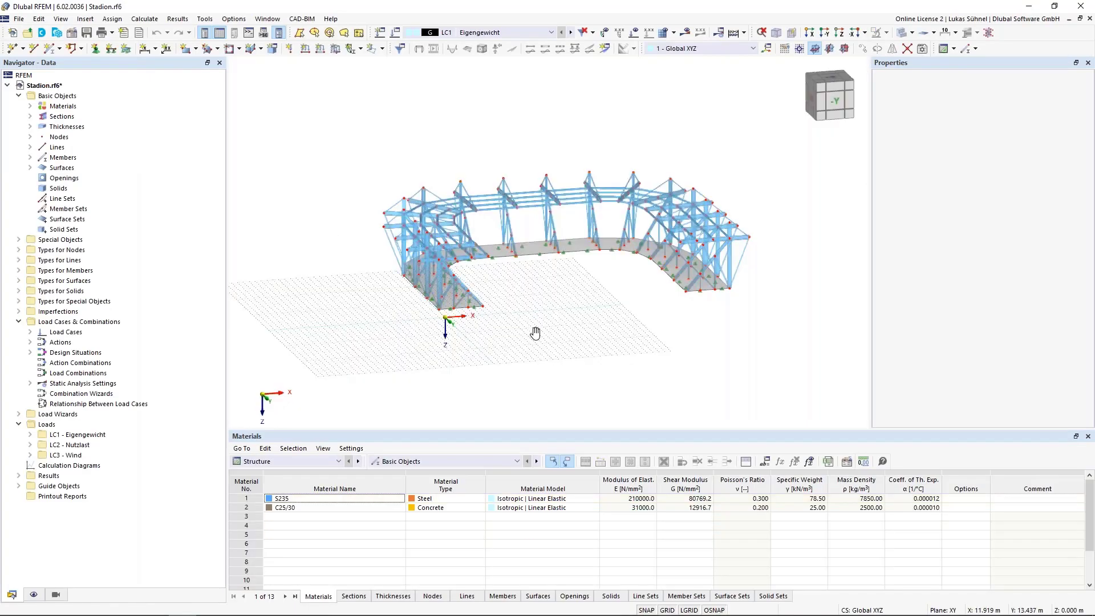
- Start an IFC export of the stadium model with the Y and Z coordinates mirrored
middle_click_drag(535, 333, 543, 369)
scroll(421, 369, "up", 3)
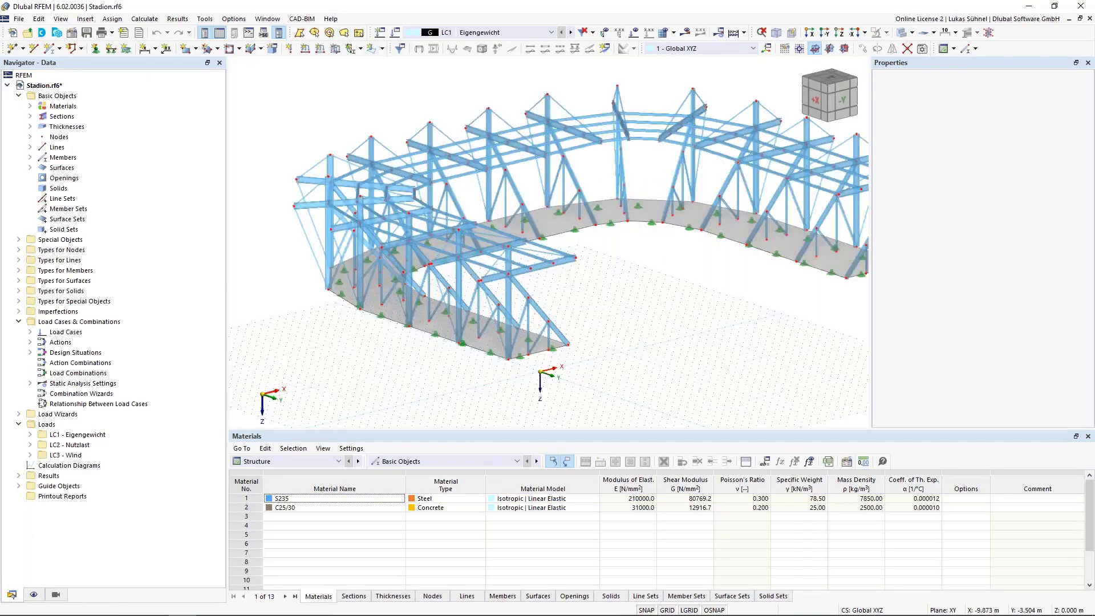
middle_click_drag(429, 381, 366, 390)
scroll(367, 389, "down", 1)
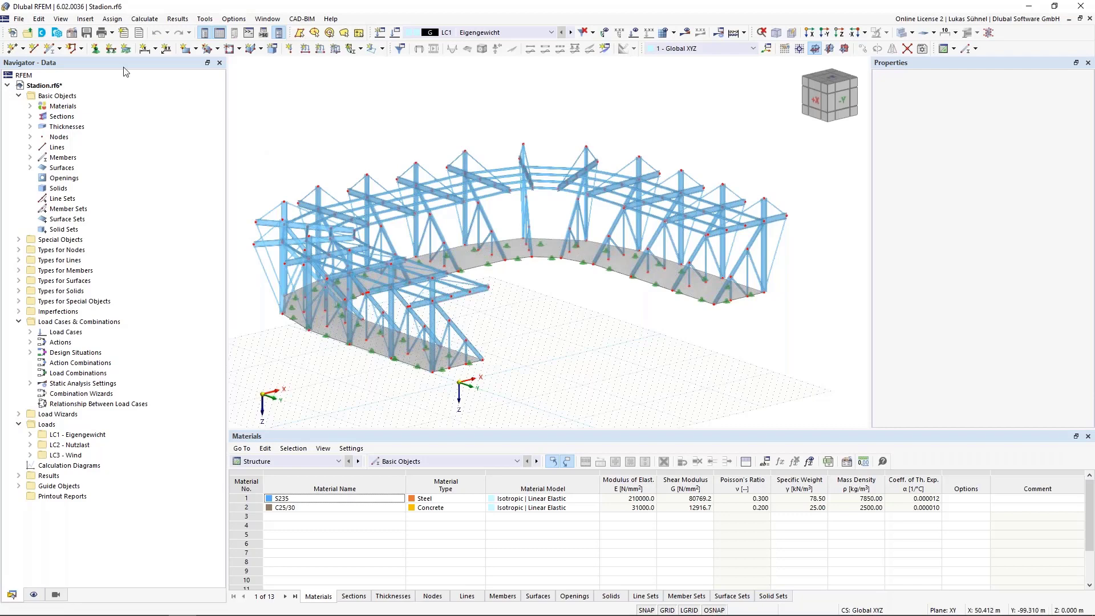
left_click(19, 18)
mouse_move(78, 316)
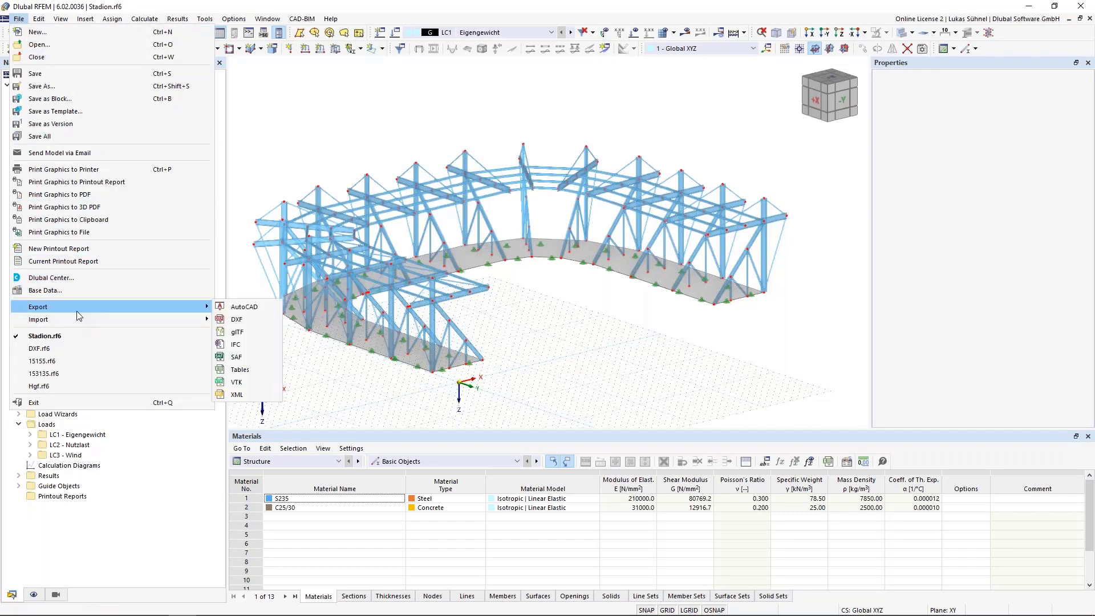
left_click(242, 345)
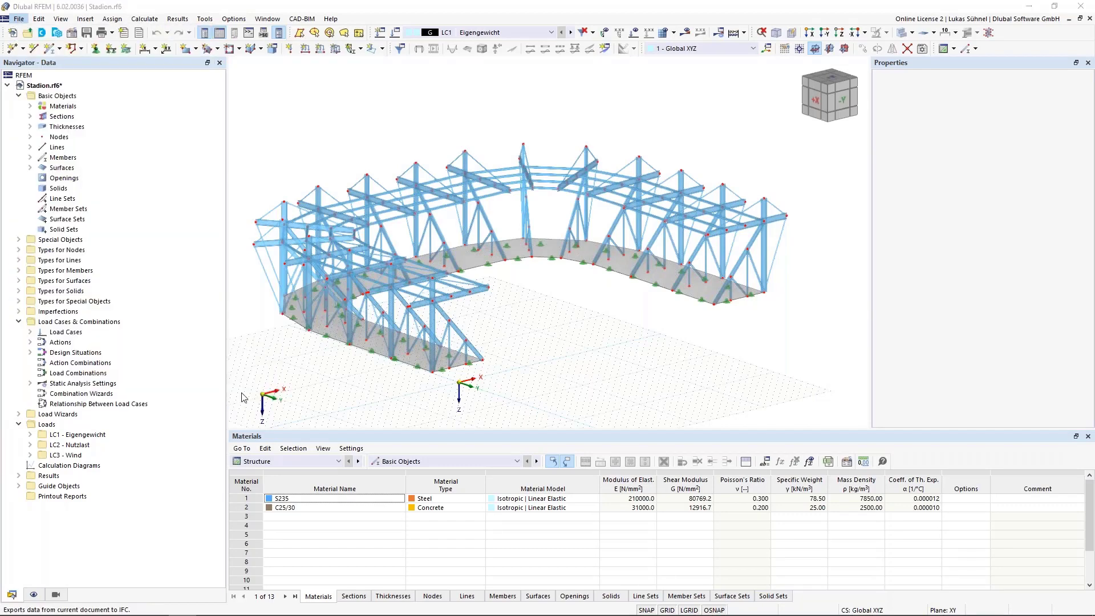
left_click(643, 258)
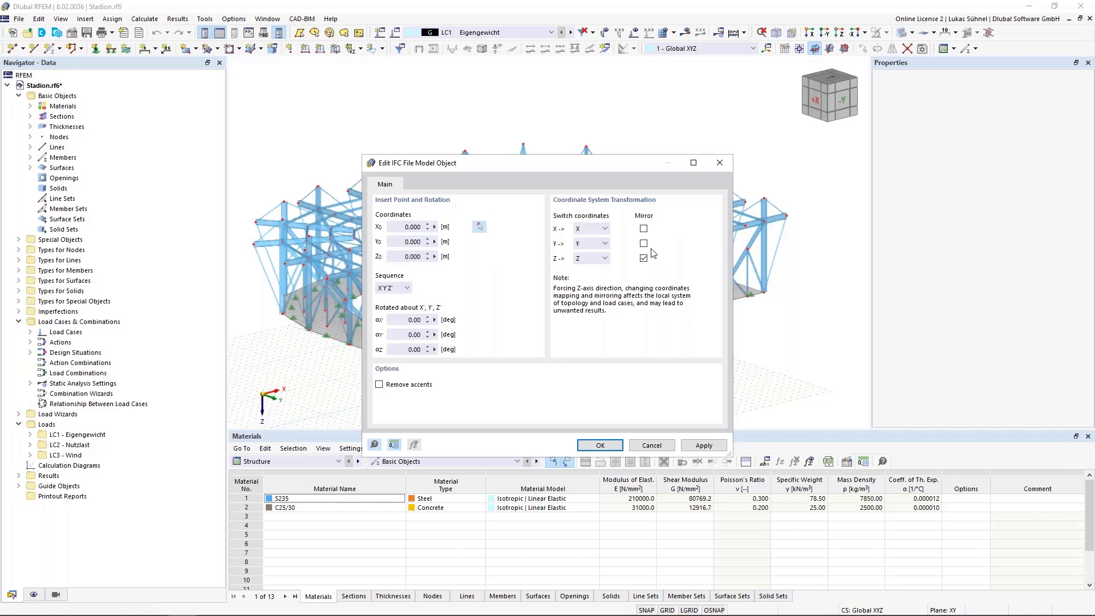
left_click(644, 245)
left_click(602, 447)
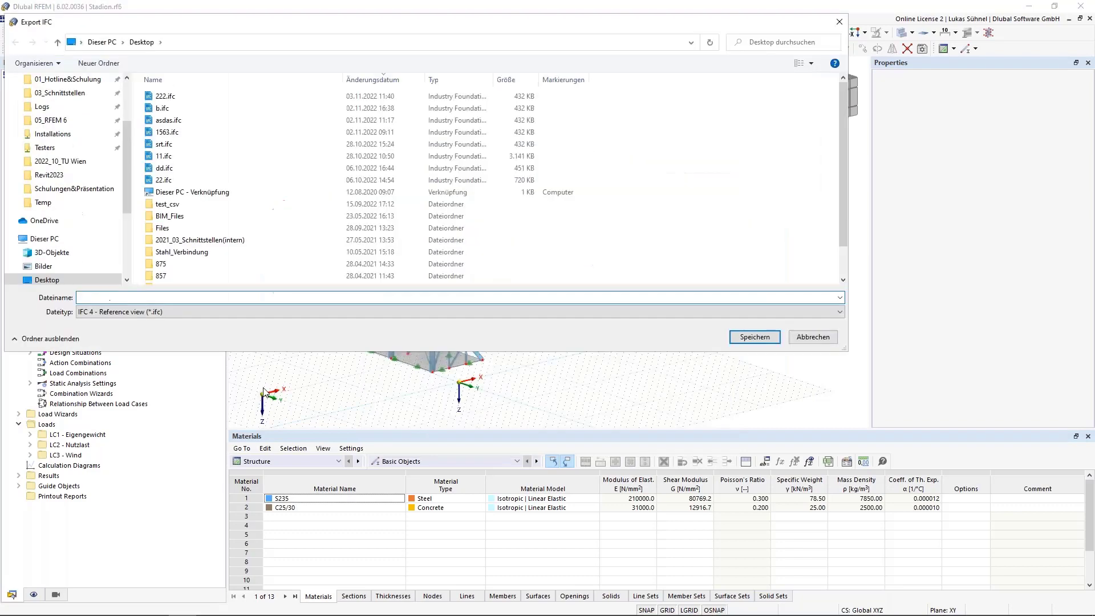
- Save the export to the desktop as stadion in the IFC 4 - Reference view format
type("stadion")
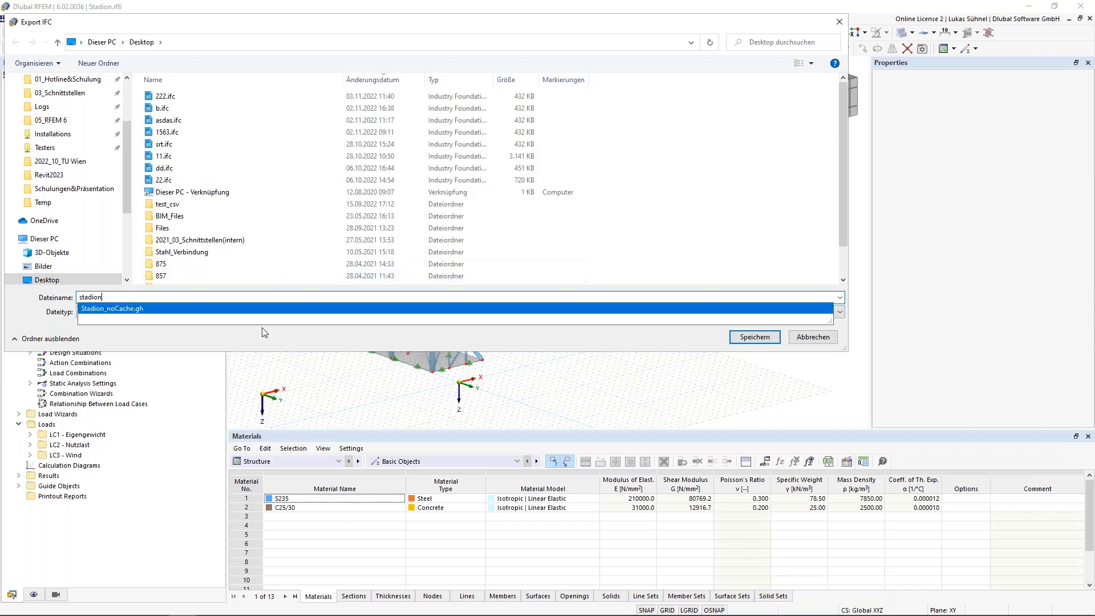
left_click(249, 340)
left_click(119, 314)
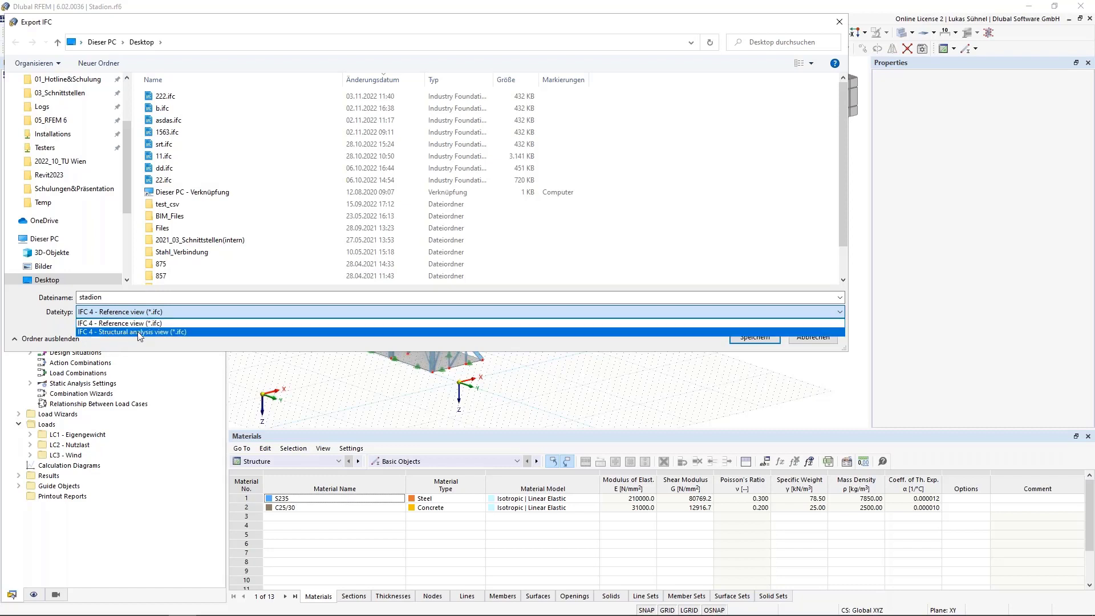
left_click(124, 324)
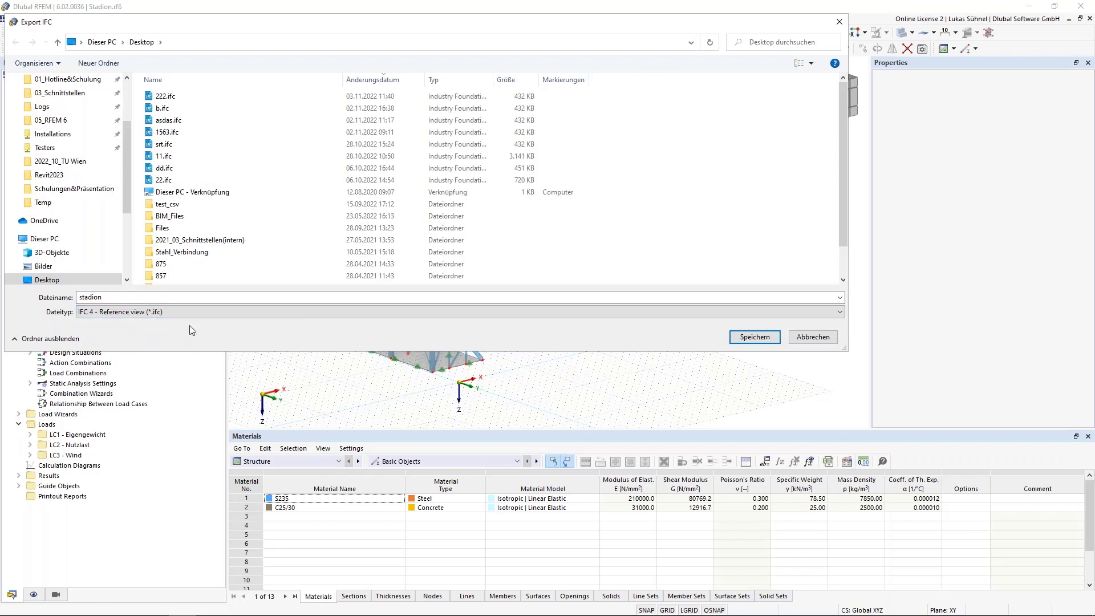
left_click(755, 336)
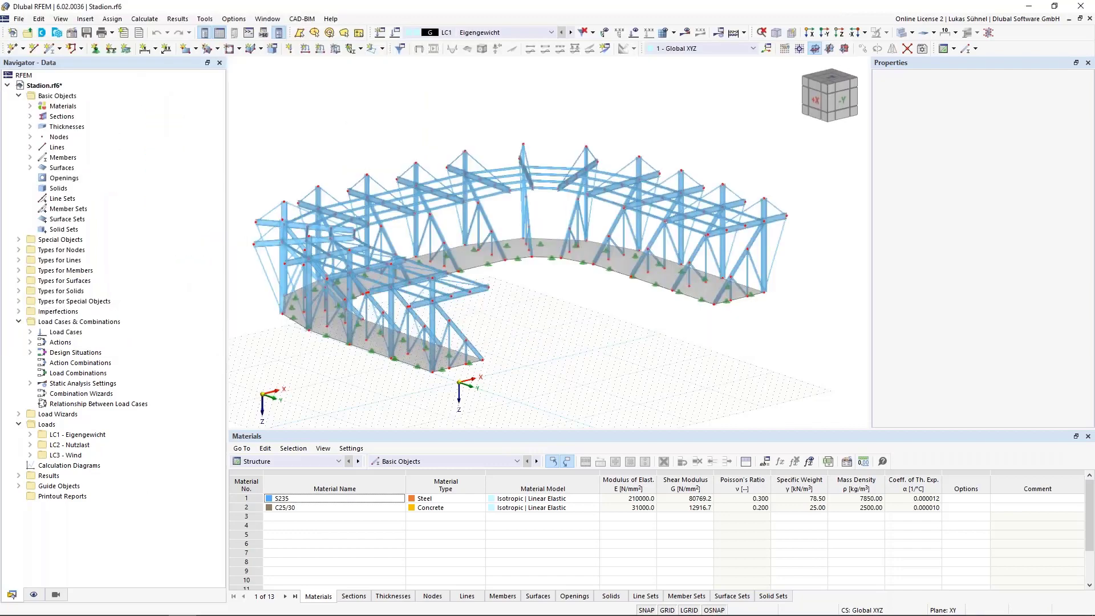
mouse_move(43, 604)
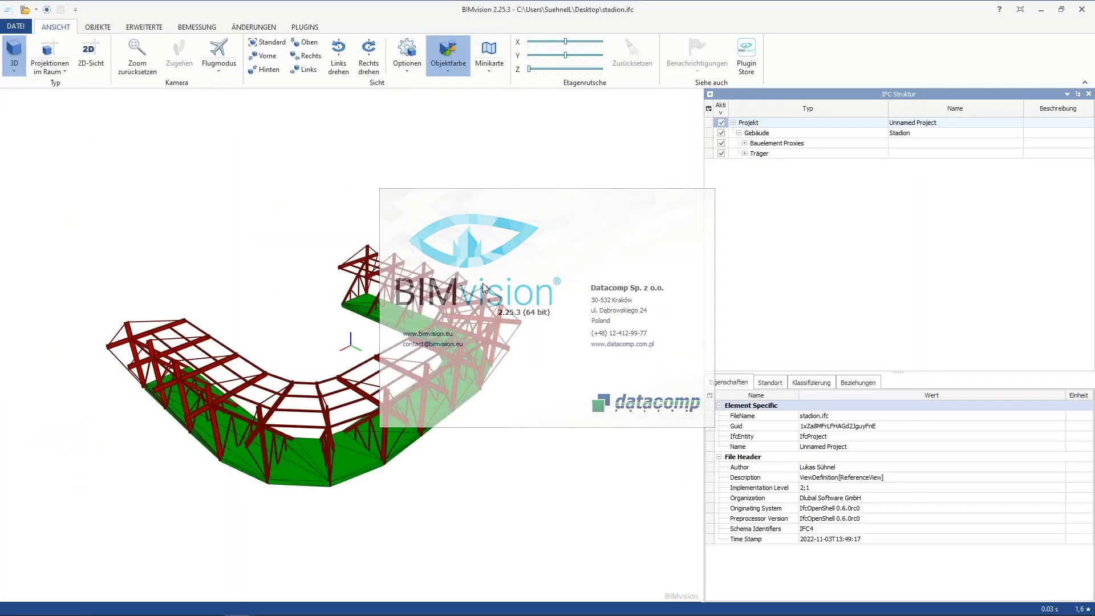
- Inspect the exported stadion.ifc in BIMvision, checking the profile and material properties of the grandstand beam Member 15
left_click_drag(552, 350, 361, 413)
scroll(283, 440, "up", 5)
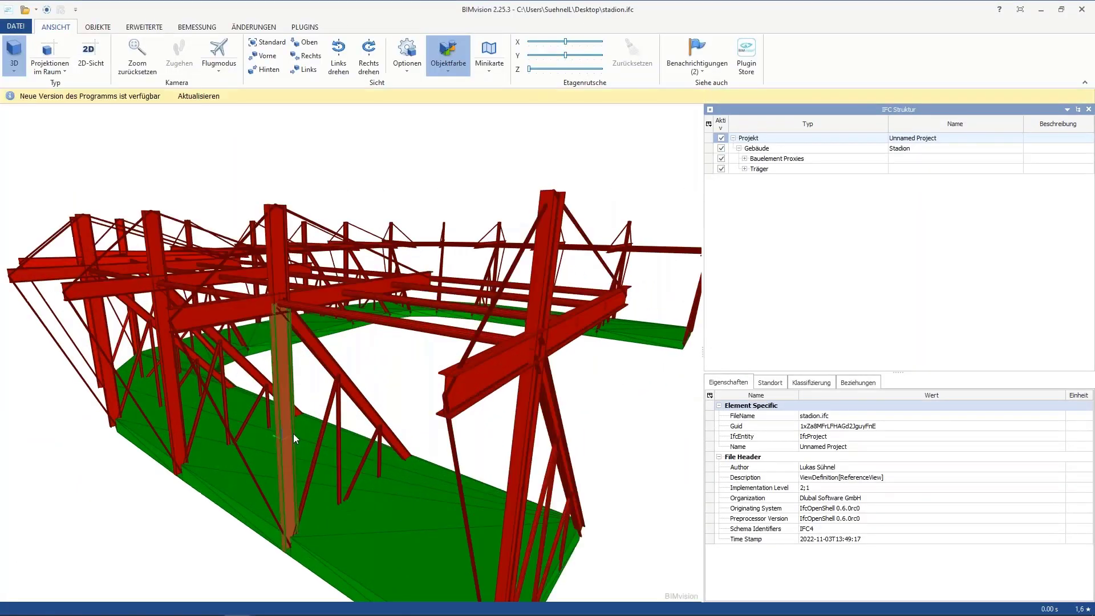
scroll(293, 431, "down", 5)
left_click(313, 389)
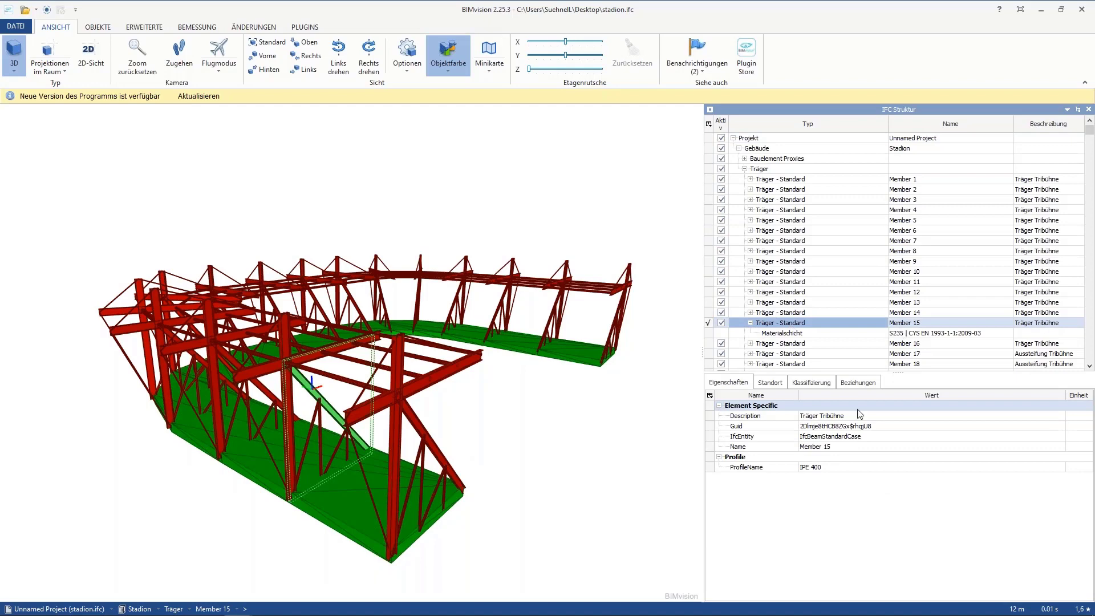
left_click(843, 470)
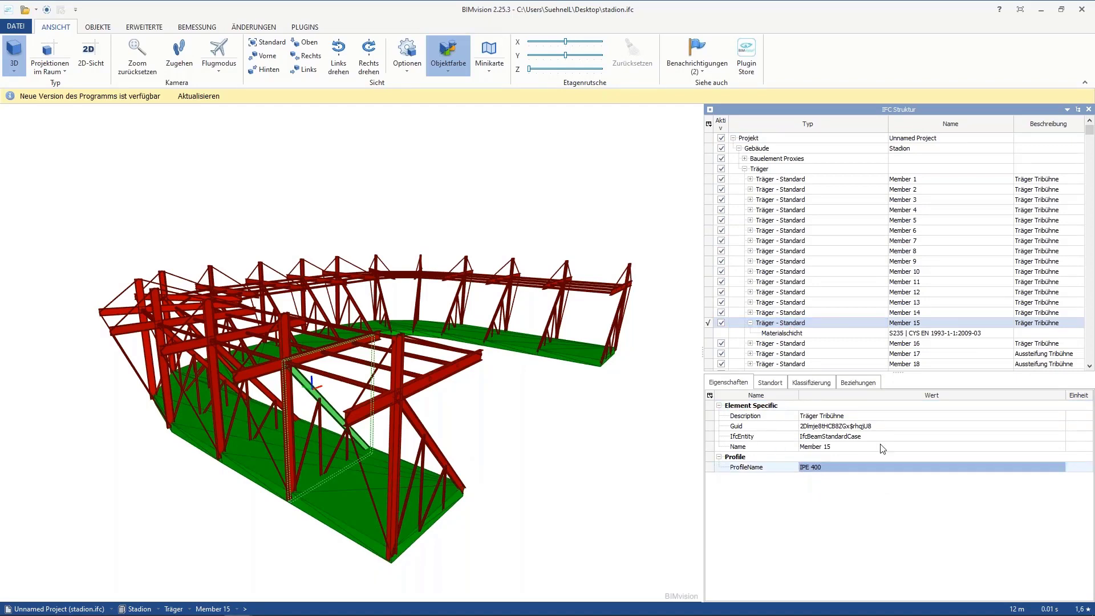
left_click(905, 334)
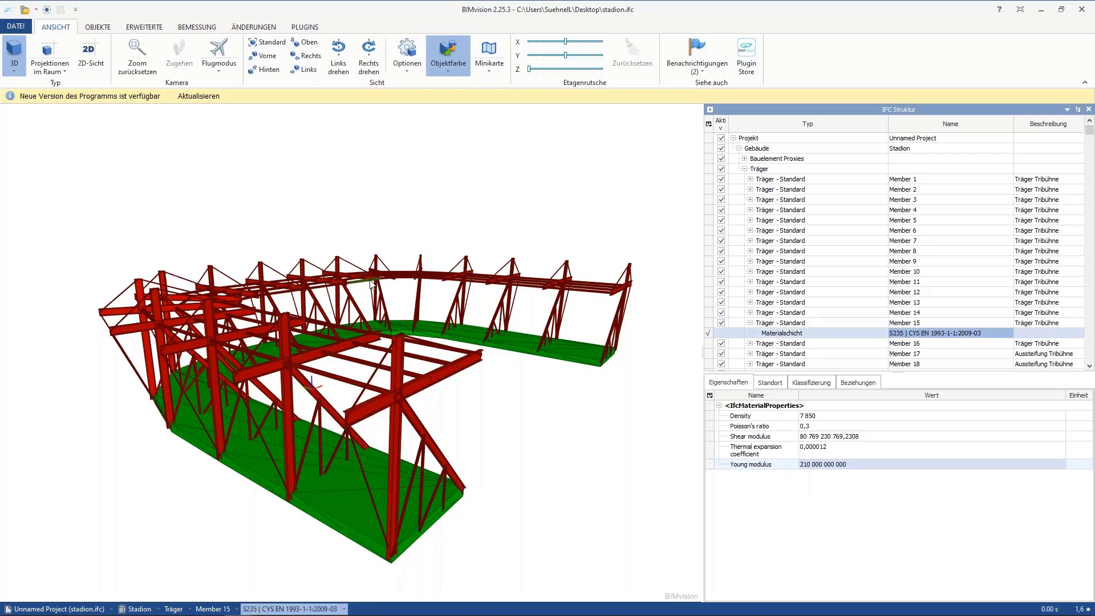
left_click_drag(480, 417, 391, 350)
scroll(428, 360, "down", 3)
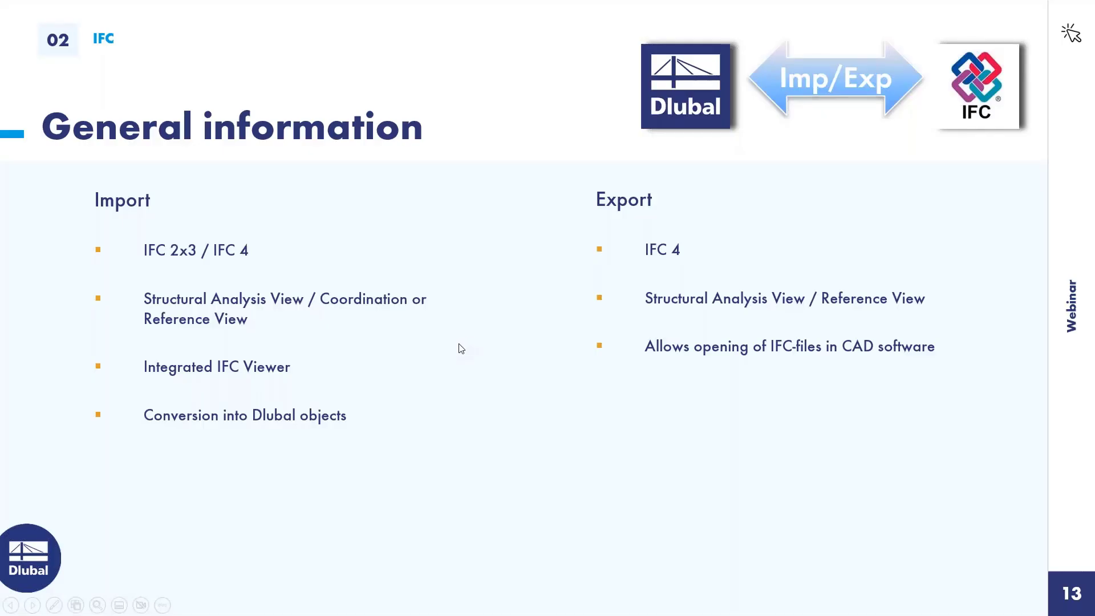
key("Right")
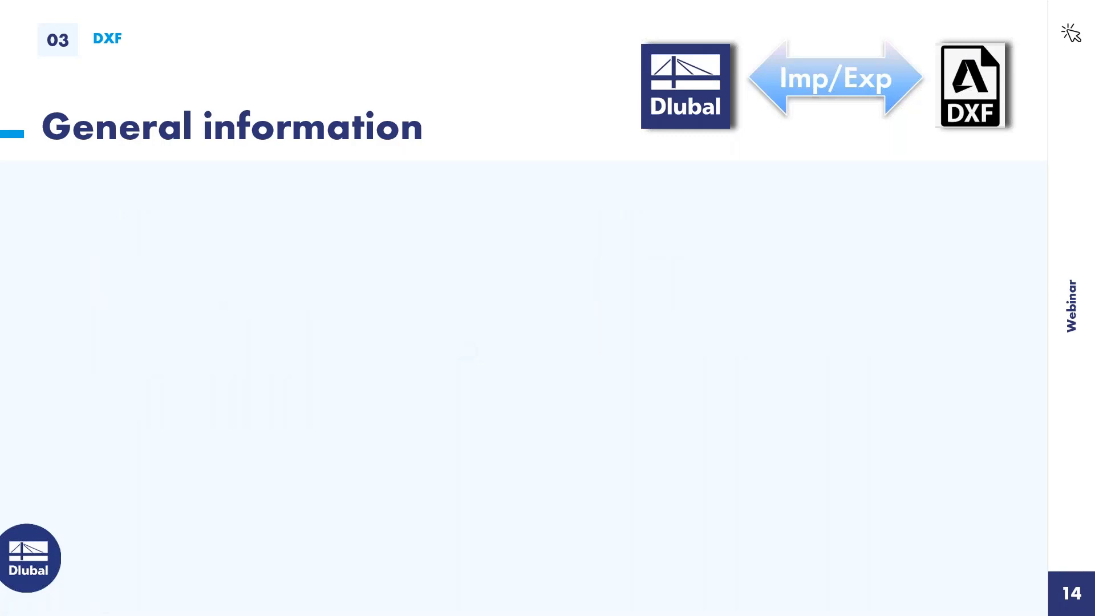
key("Right")
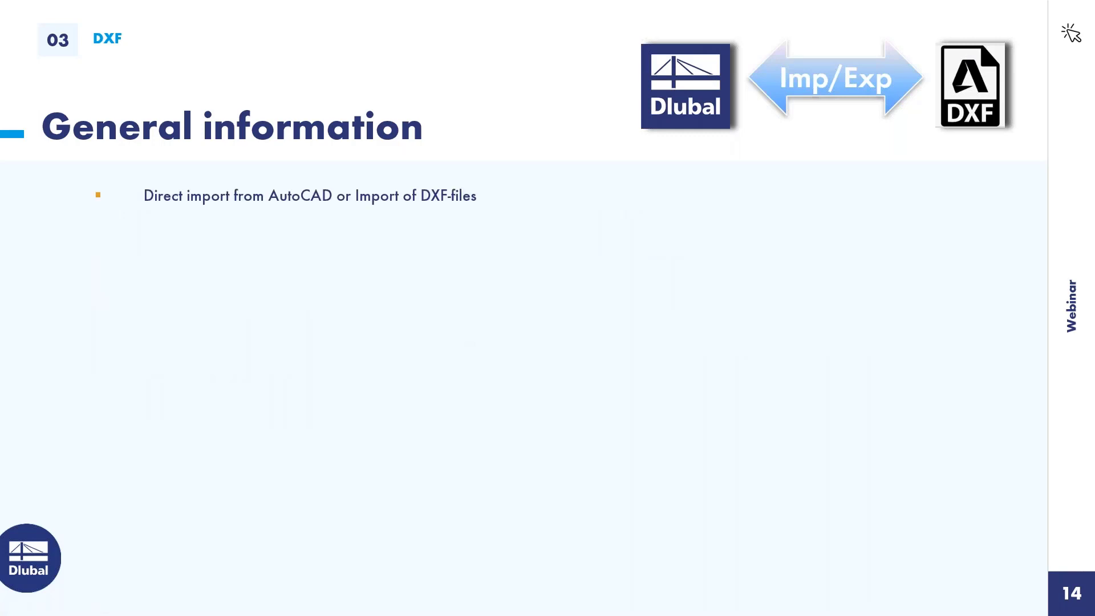
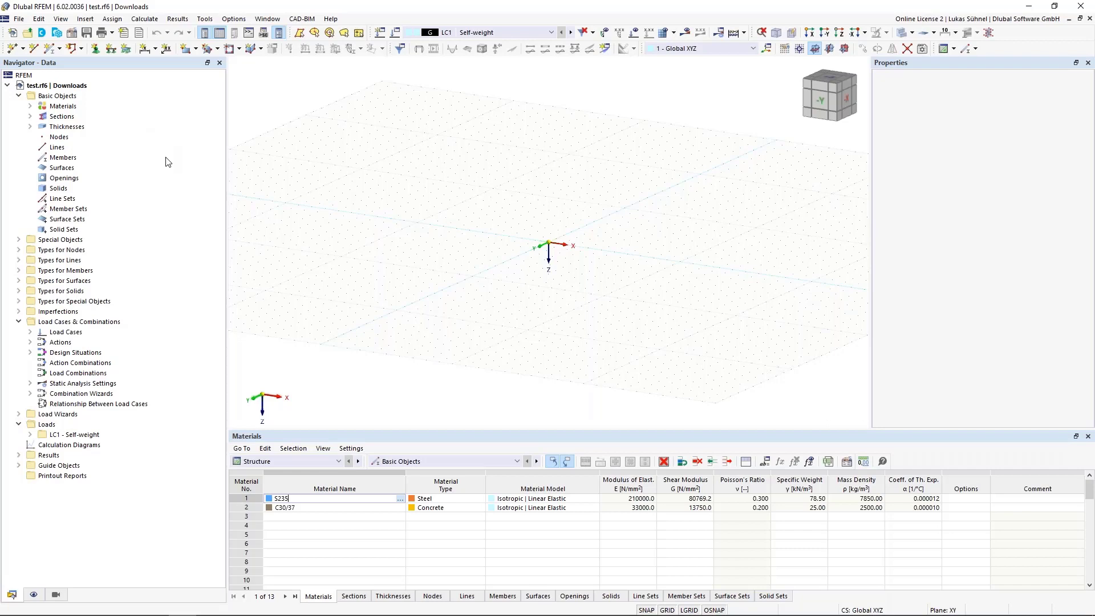
- Switch to RFEM and start a new background layer among the guide objects of test.rf6
left_click(19, 466)
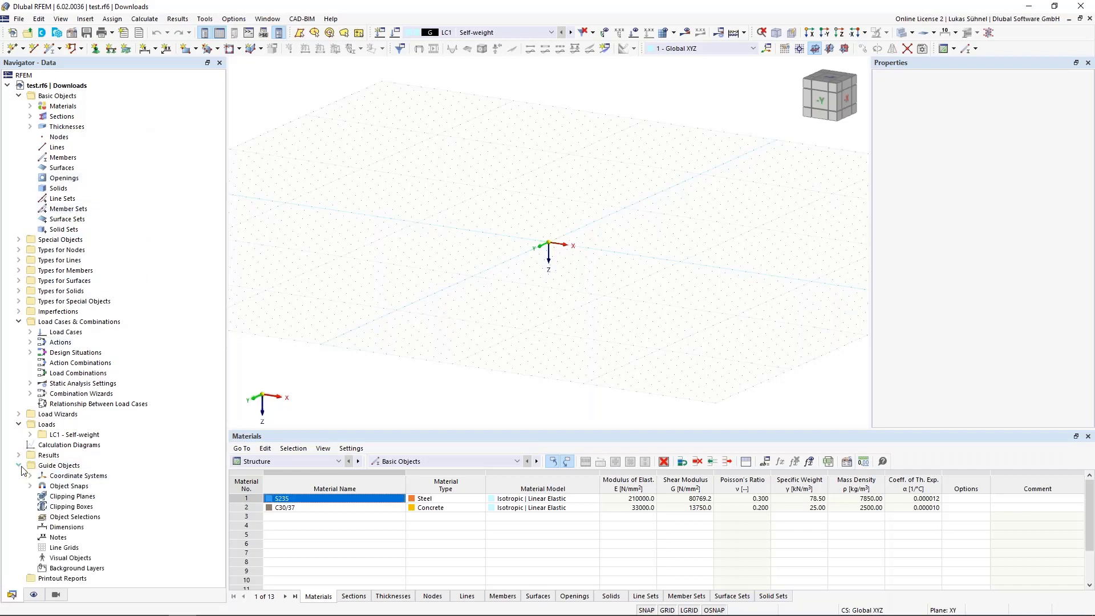
left_click(61, 569)
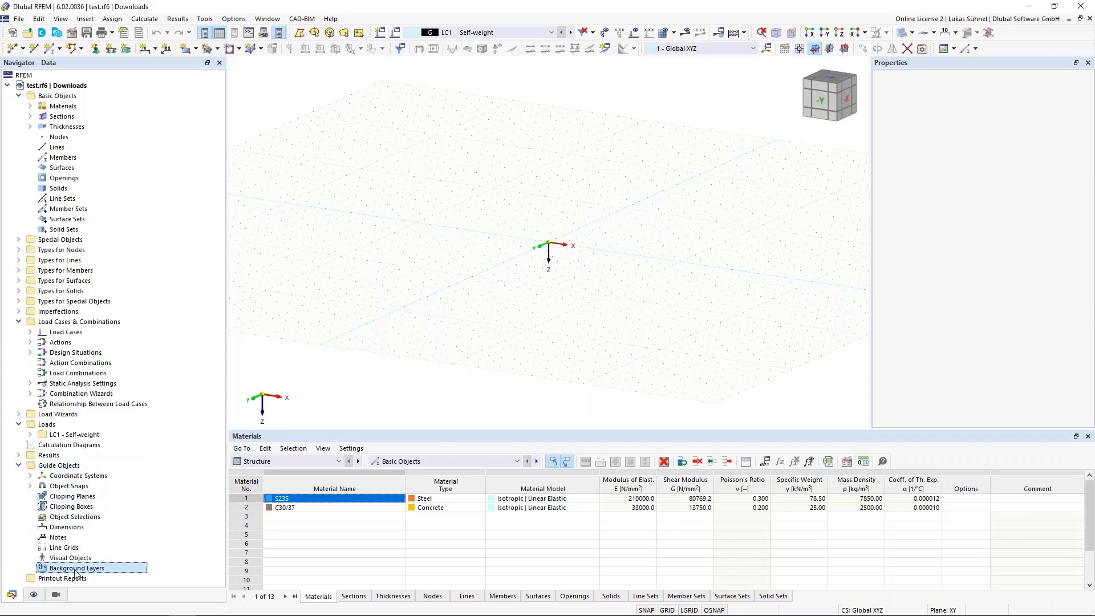
right_click(76, 571)
left_click(117, 459)
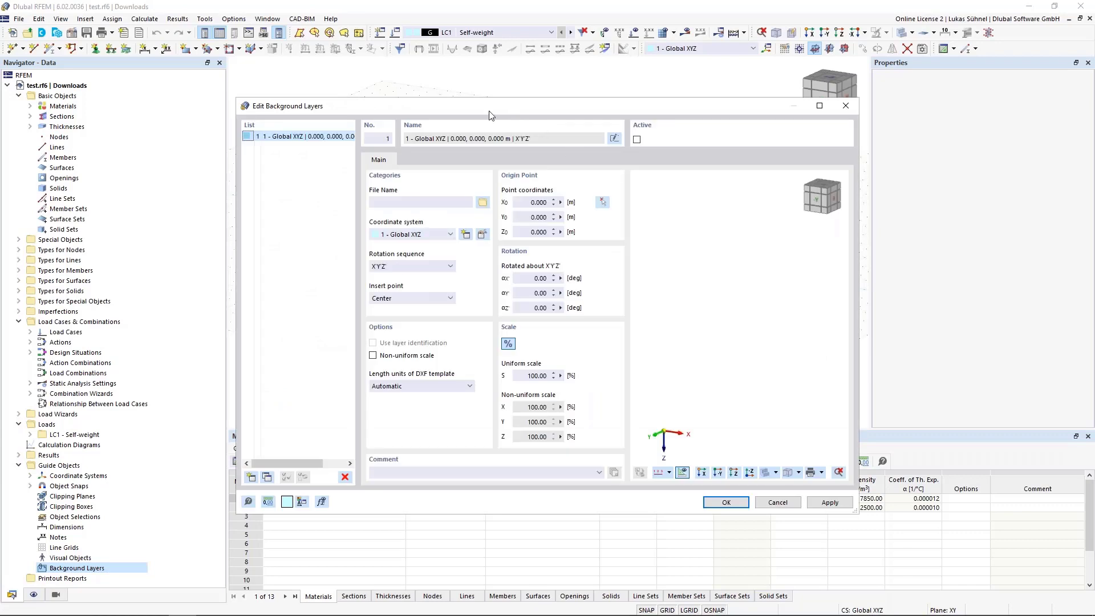
left_click_drag(490, 114, 501, 90)
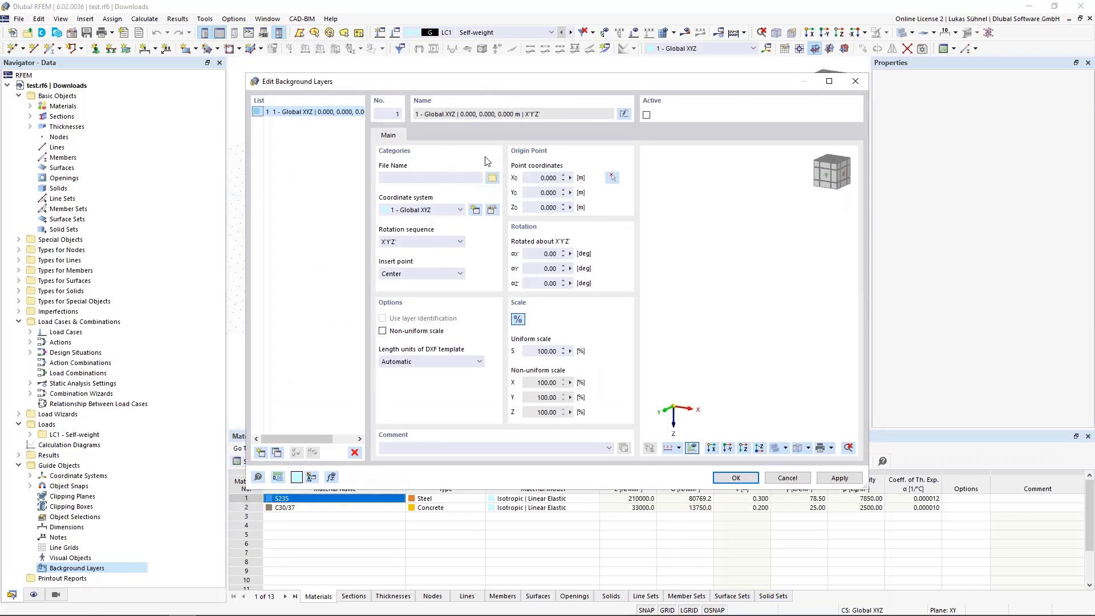
- Load Stahlbühne_CAD.dxf from the webinar's dxf folder as the file of the background layer
left_click(492, 178)
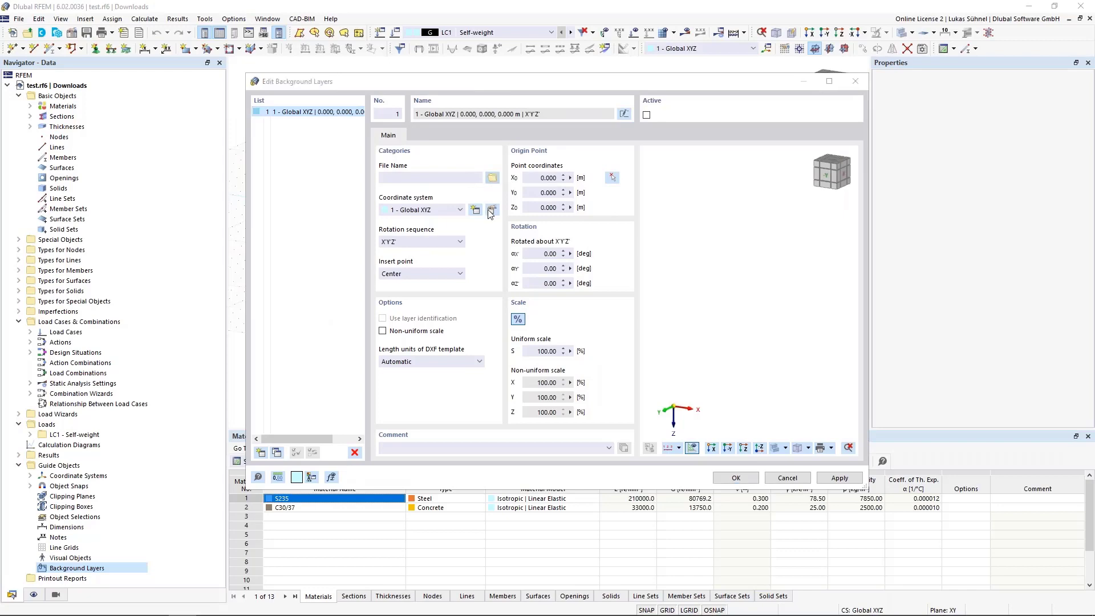
scroll(308, 225, "up", 2)
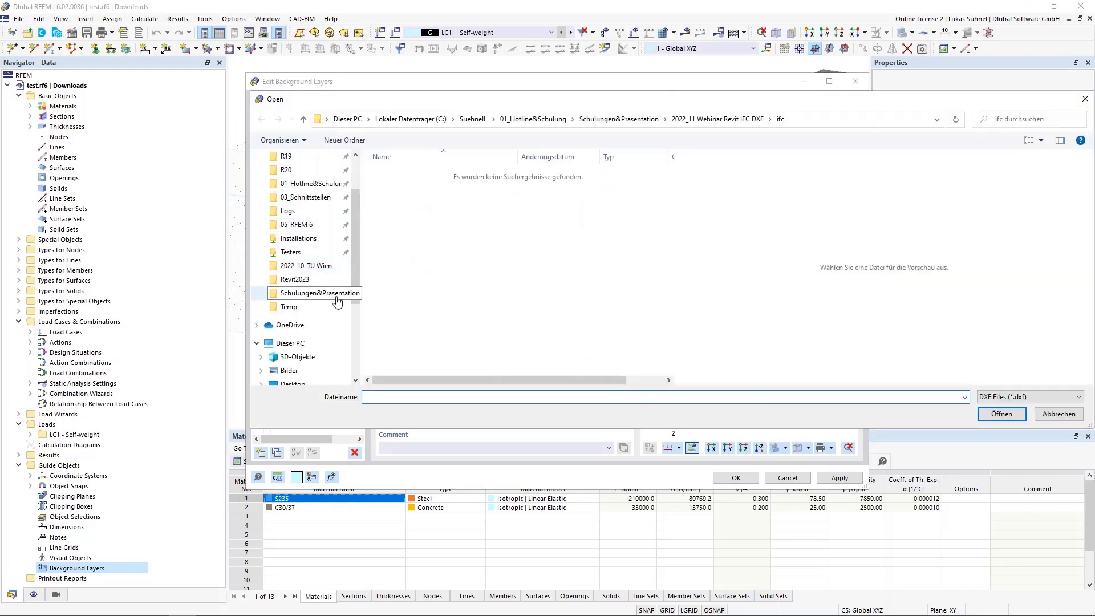
left_click(314, 293)
double_click(435, 246)
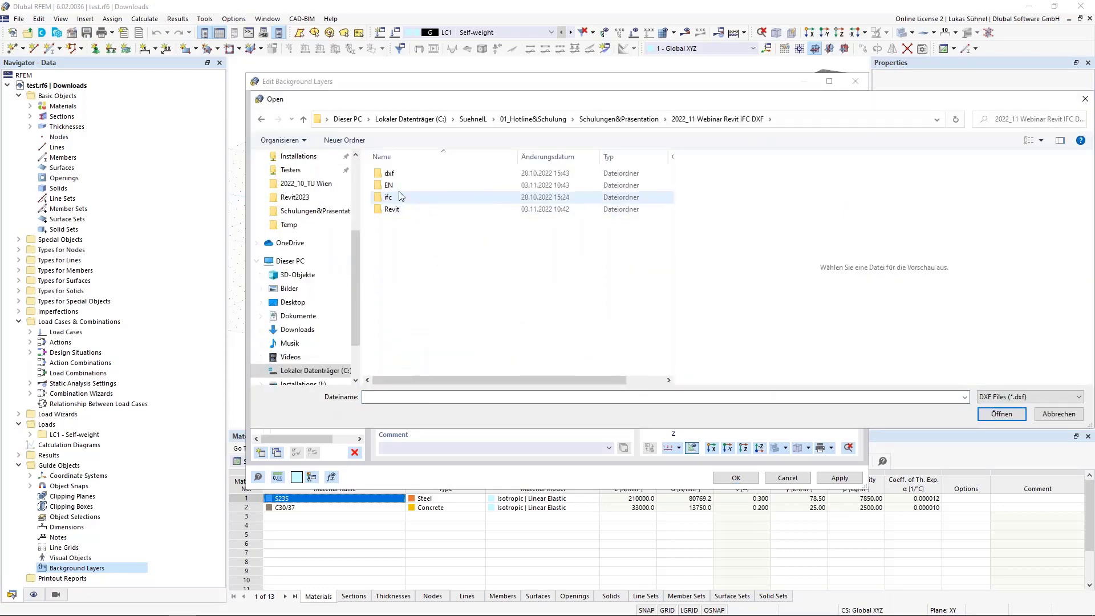
double_click(408, 197)
left_click(482, 223)
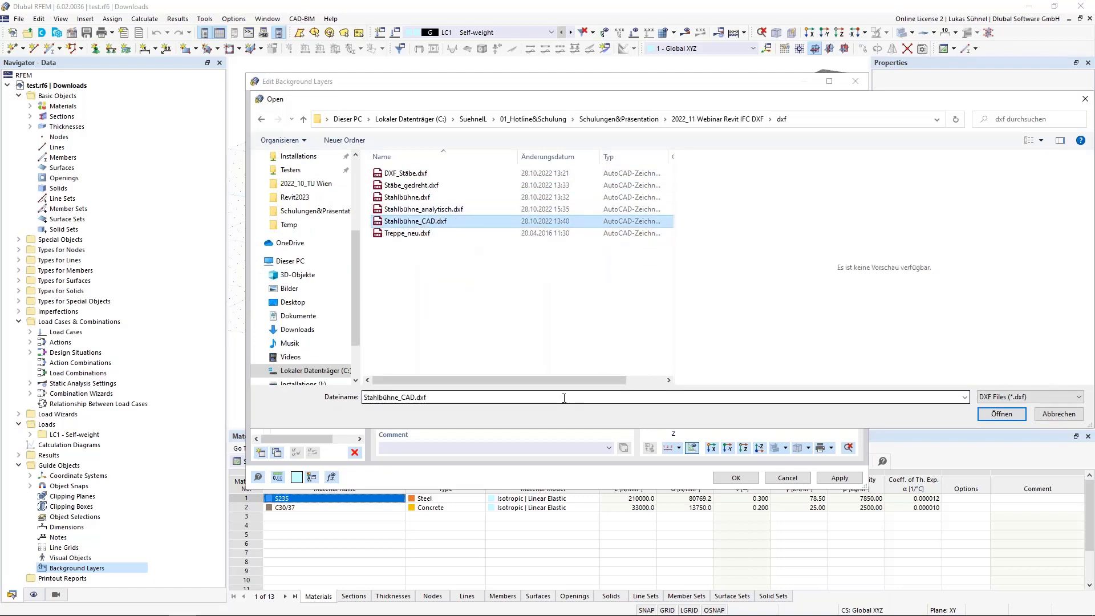
left_click(1002, 415)
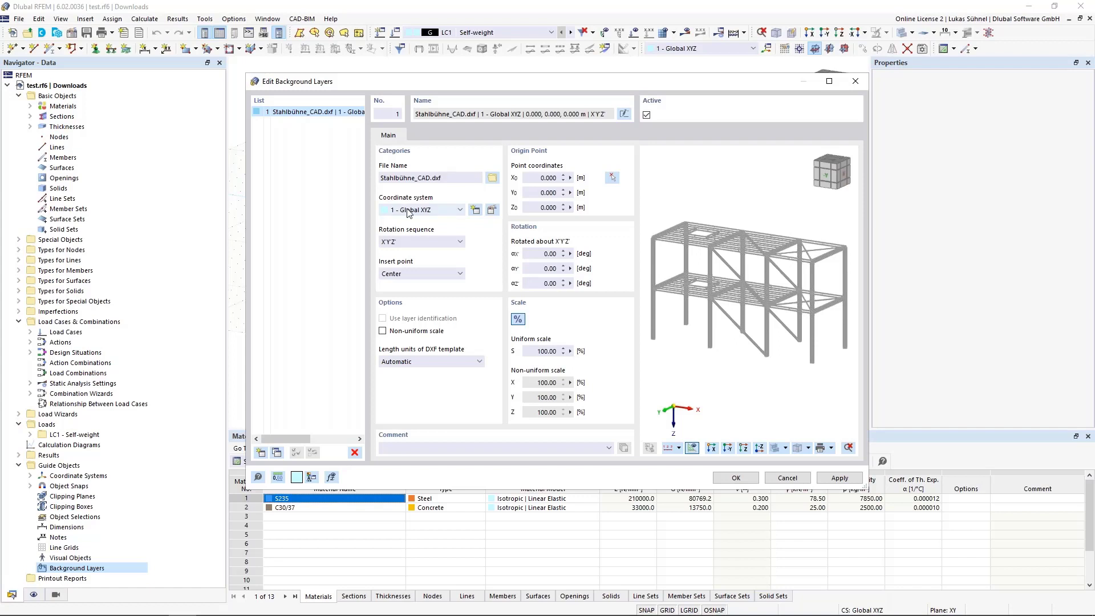
- Try the +X and −X insert points for the background layer and return to Center
left_click(410, 276)
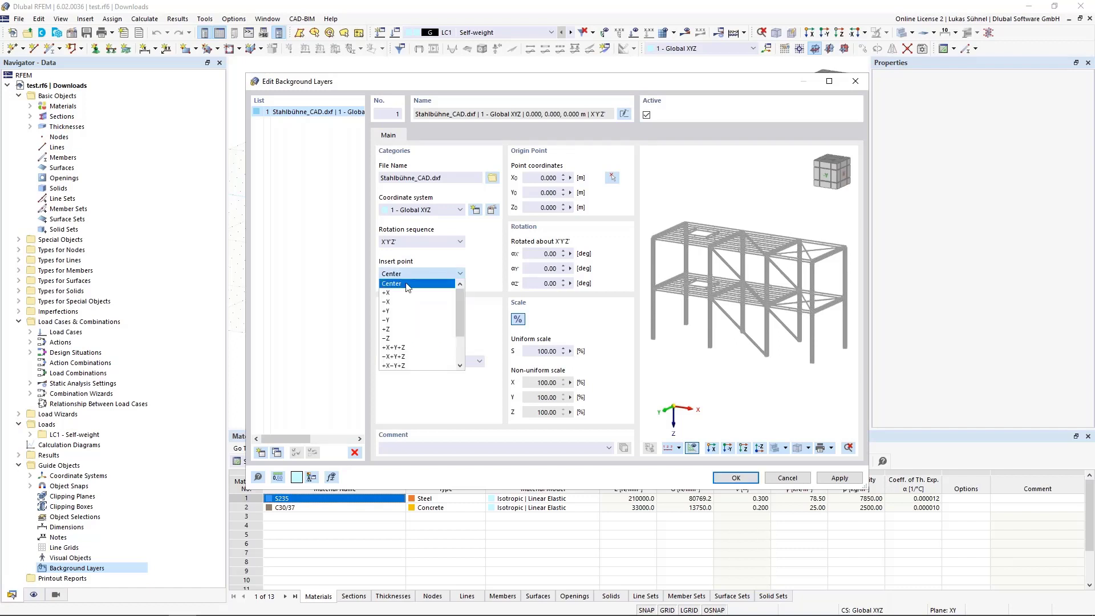
left_click(406, 293)
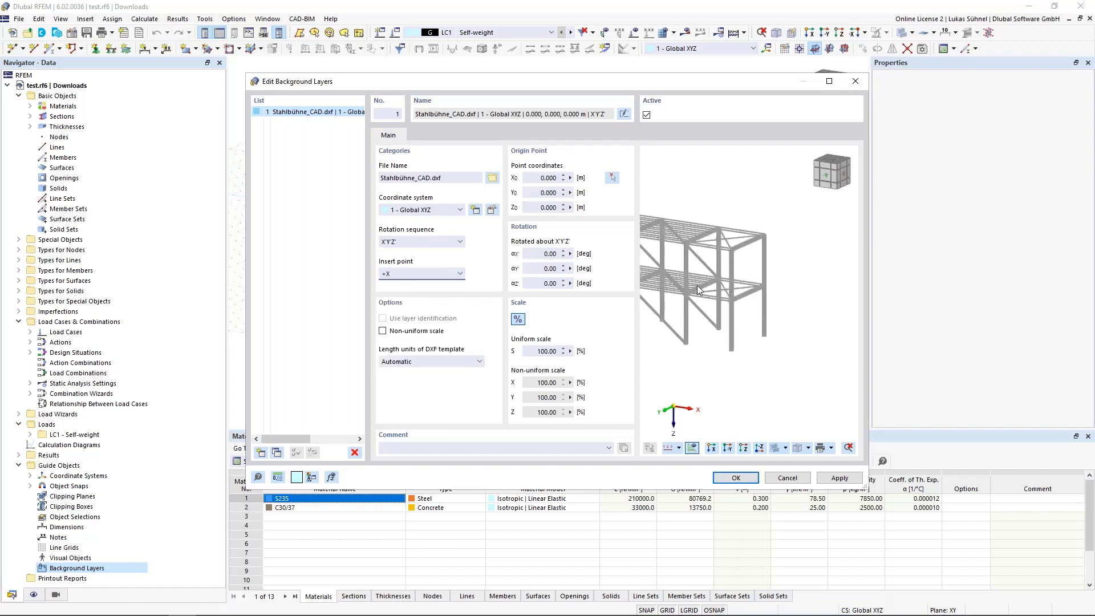
left_click(436, 275)
left_click(419, 302)
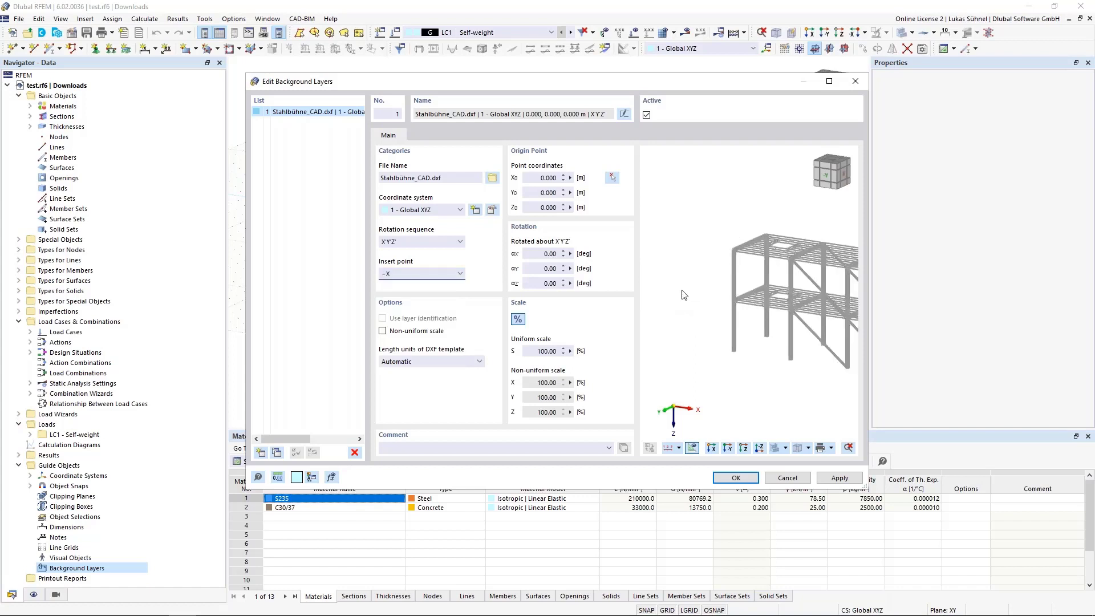
left_click(438, 274)
left_click(422, 302)
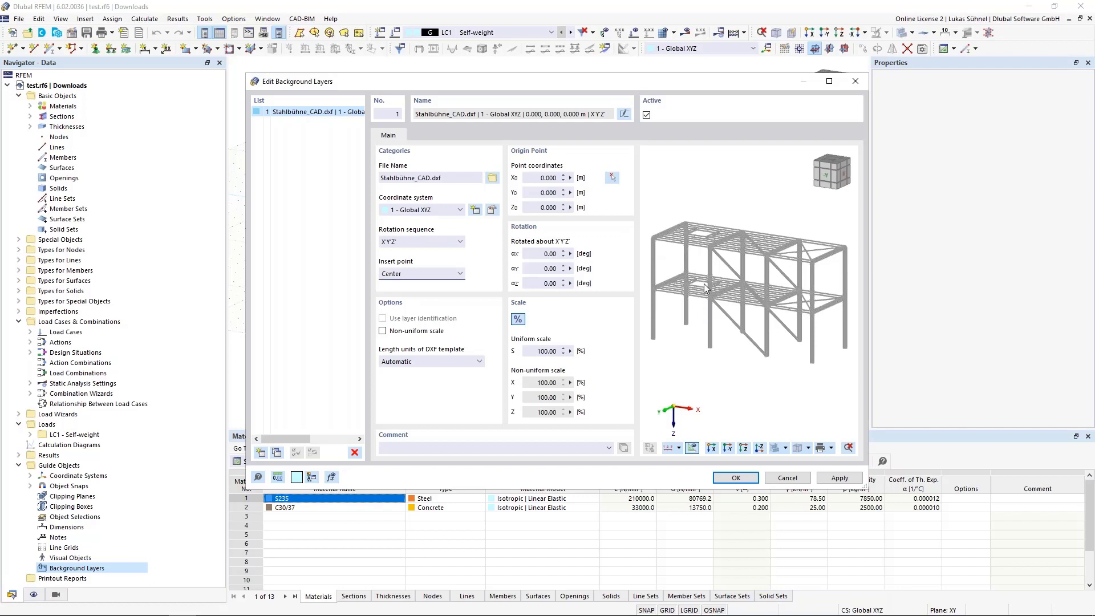
- Examine the corner details and profile outlines of the DXF steel frame in the layer preview
scroll(648, 231, "up", 10)
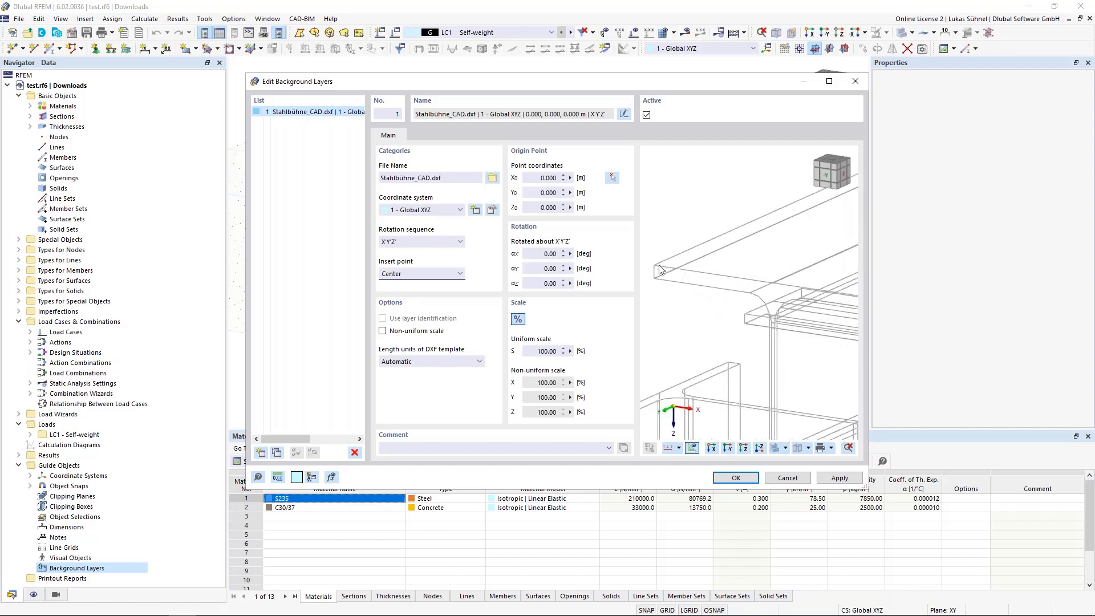
scroll(660, 270, "down", 5)
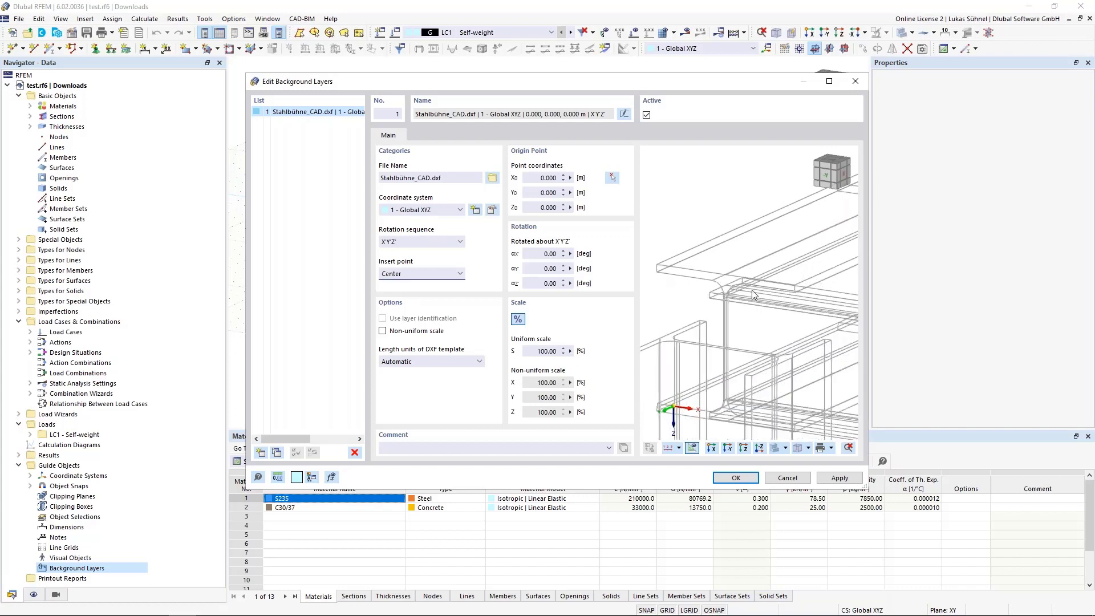
scroll(724, 246, "up", 4)
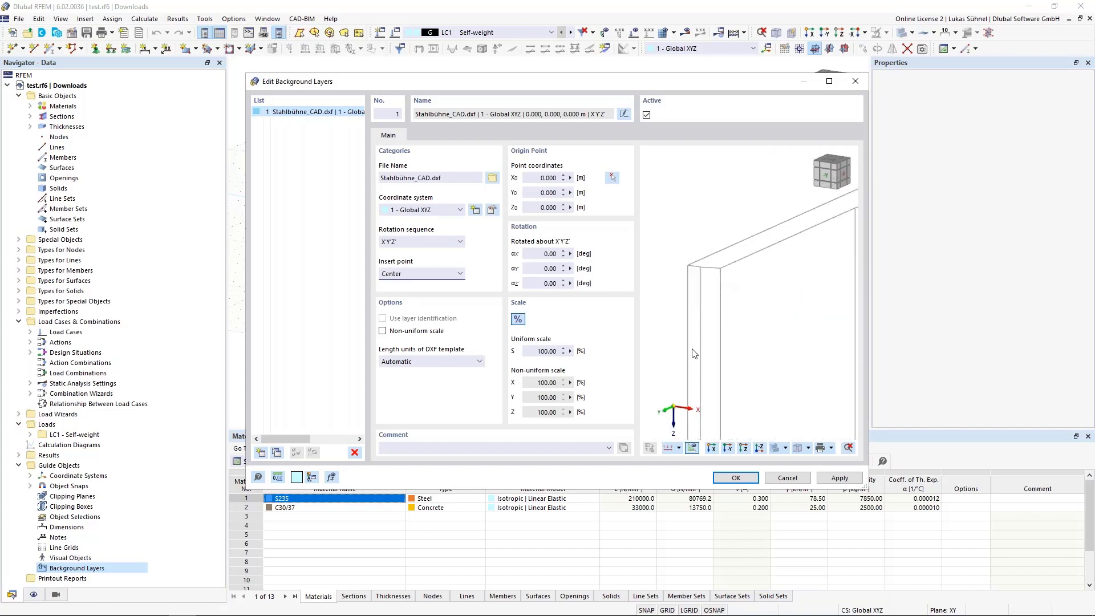
scroll(695, 337, "down", 3)
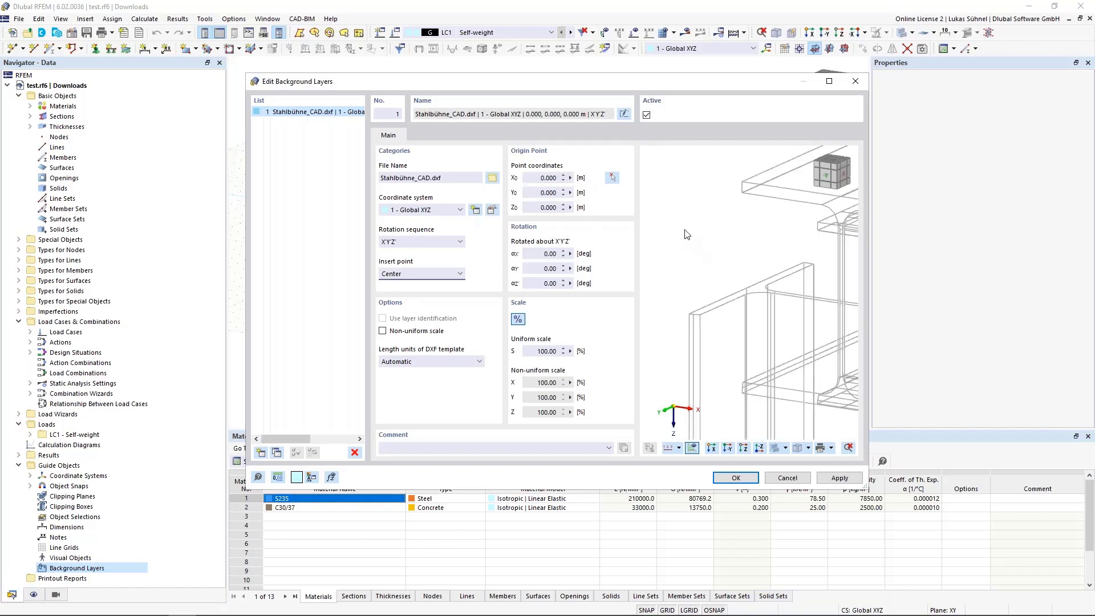
scroll(685, 235, "down", 6)
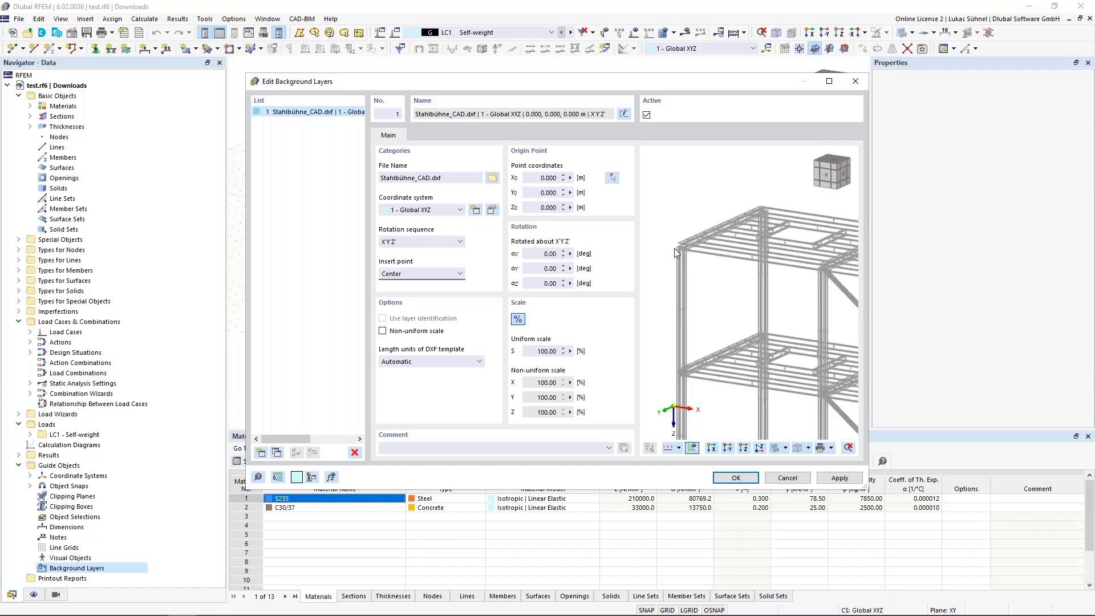
scroll(675, 248, "down", 2)
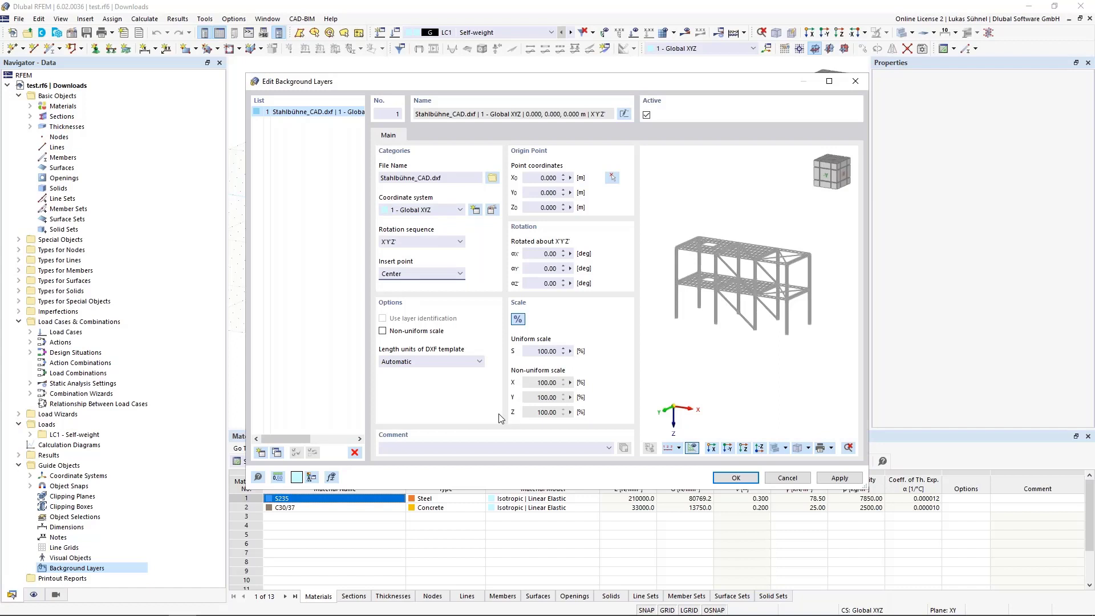
- Set the length units of the DXF template to m and create the background layer
left_click(411, 363)
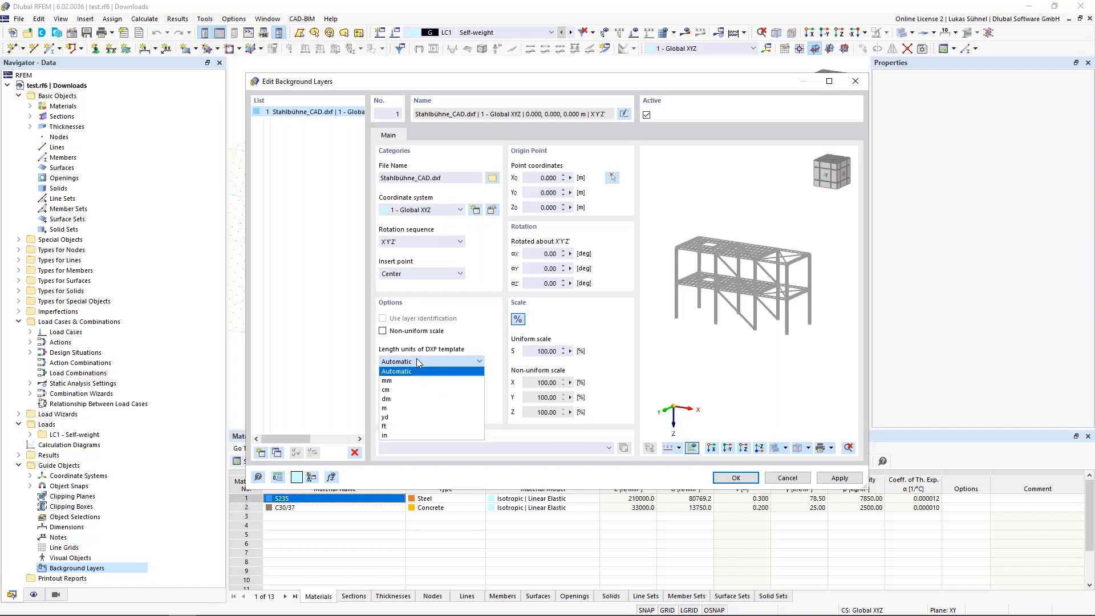
left_click(403, 408)
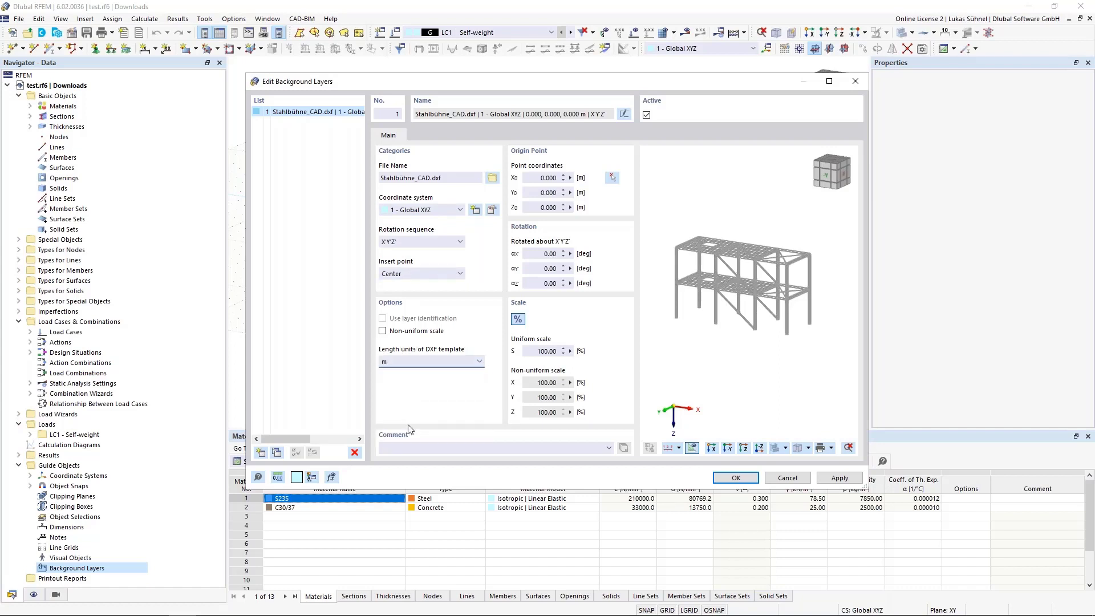
left_click(398, 363)
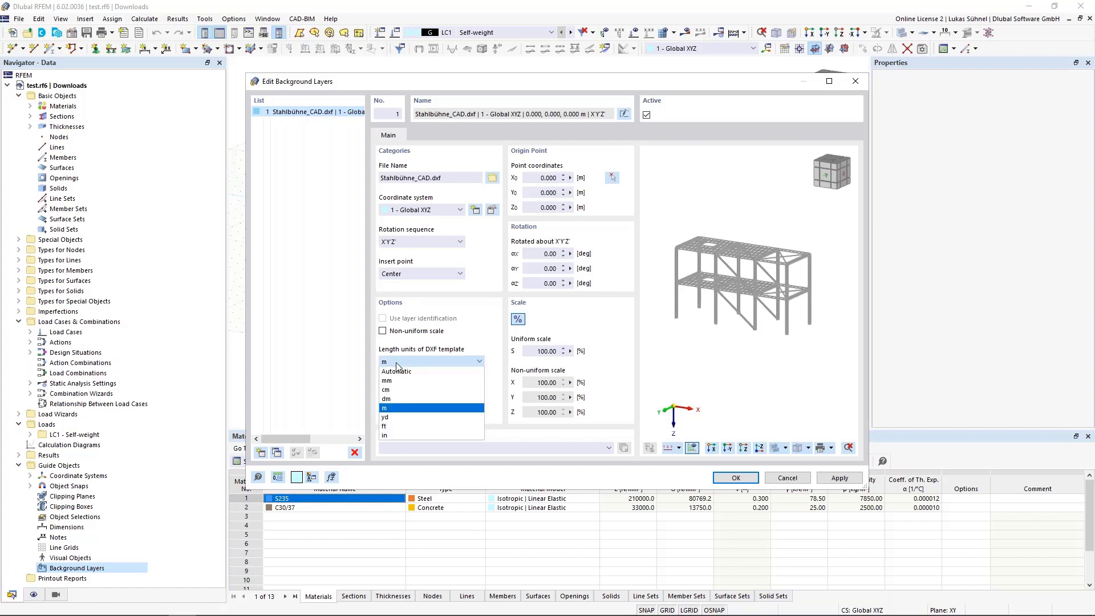
left_click(398, 368)
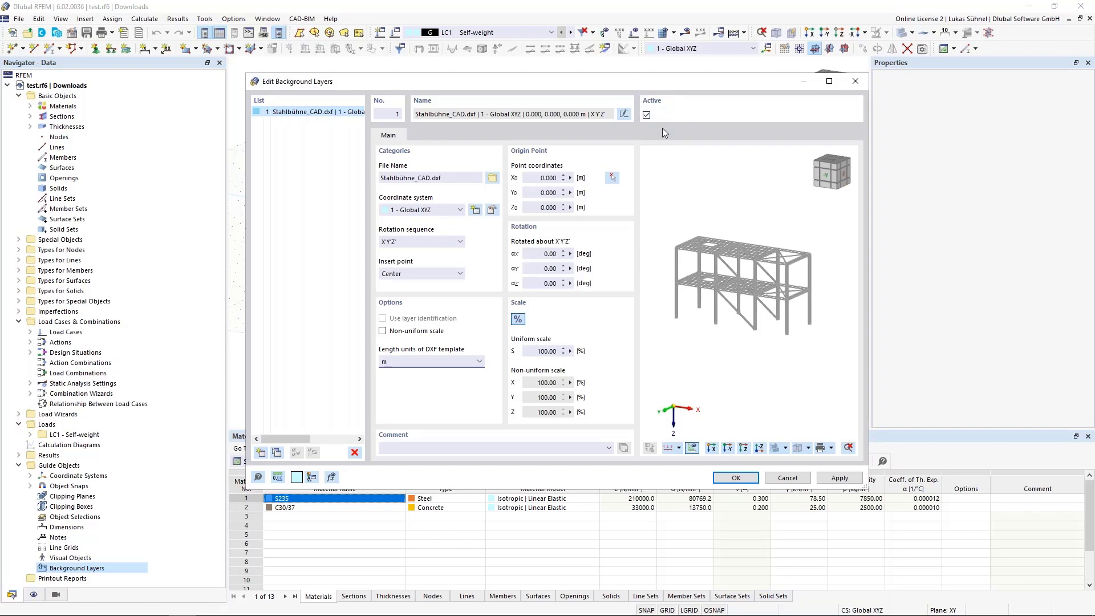
key("Return")
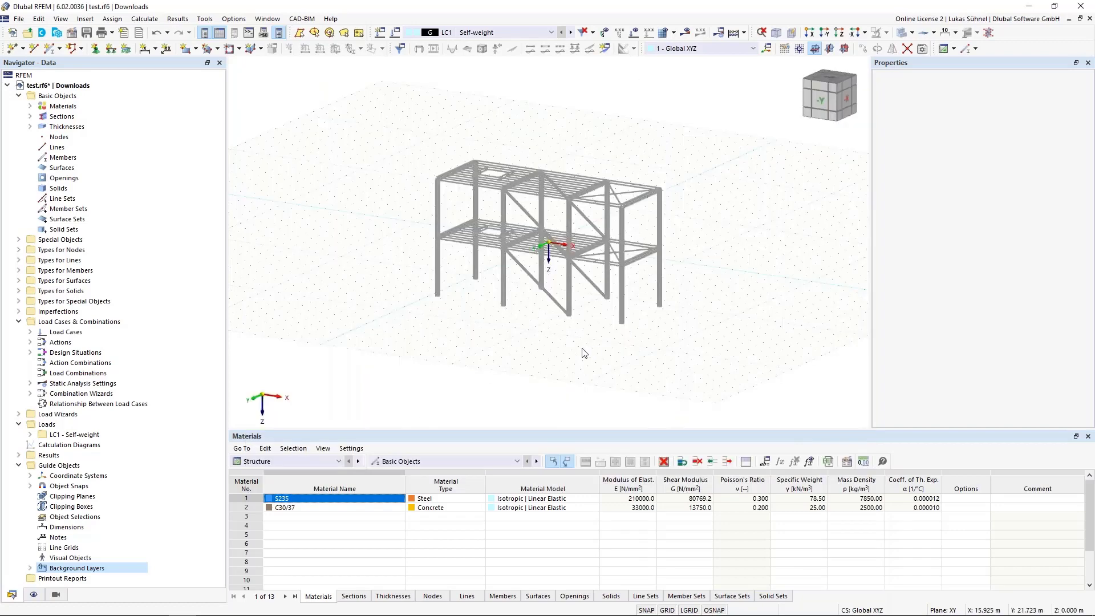
- Deactivate the Stahlbühne_CAD.dxf background layer in the model
middle_click_drag(582, 350, 613, 354, "ctrl")
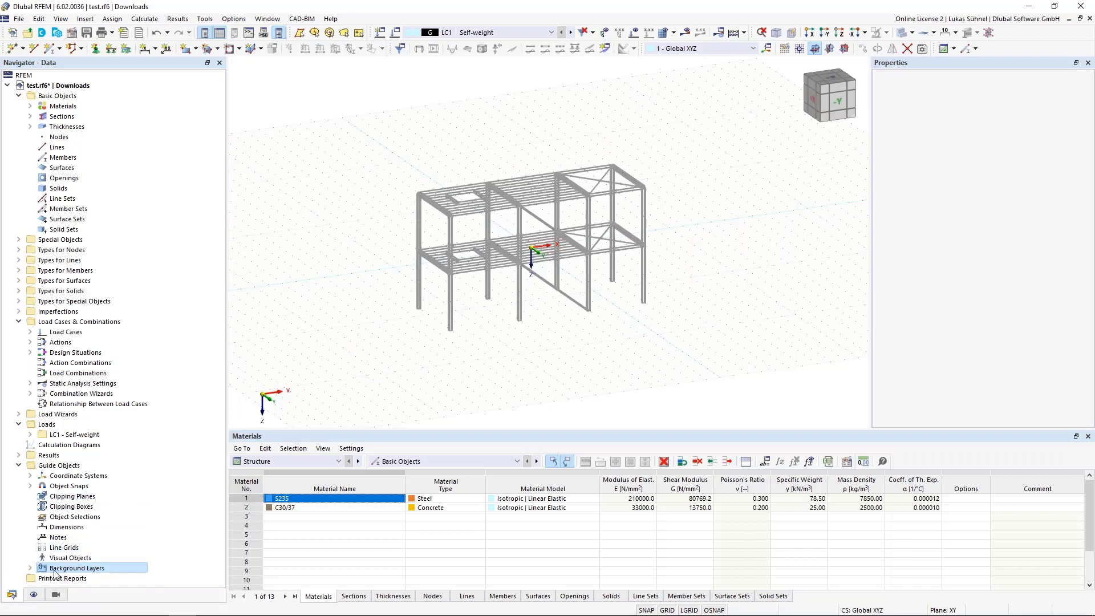
double_click(97, 567)
left_click(102, 557)
right_click(104, 558)
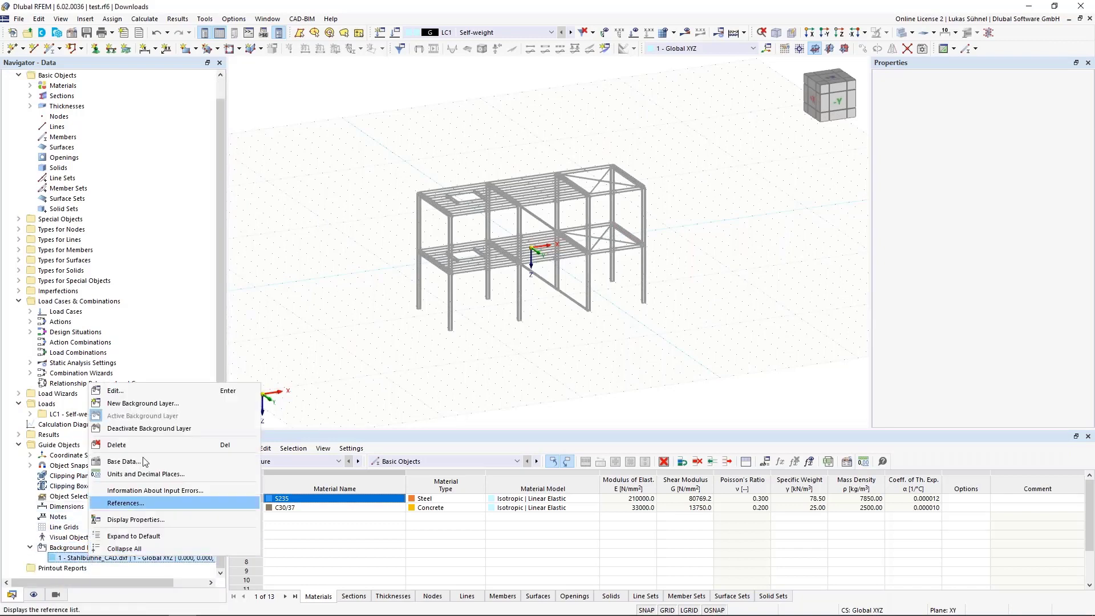
left_click(138, 430)
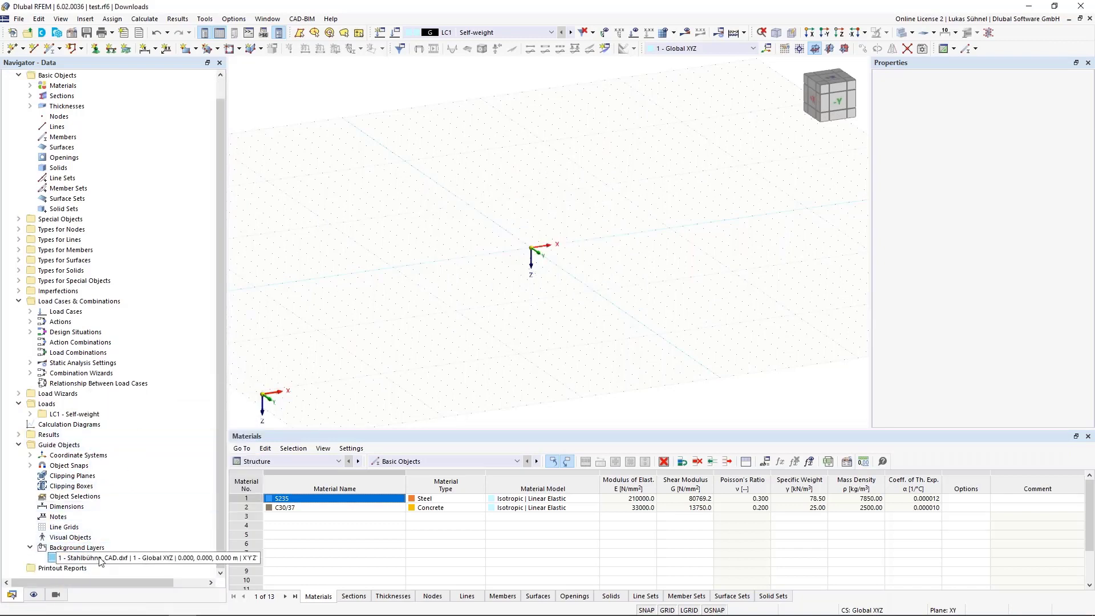
- Reactivate the Stahlbühne_CAD.dxf background layer so that the steel frame is displayed in the model
right_click(102, 557)
left_click(159, 416)
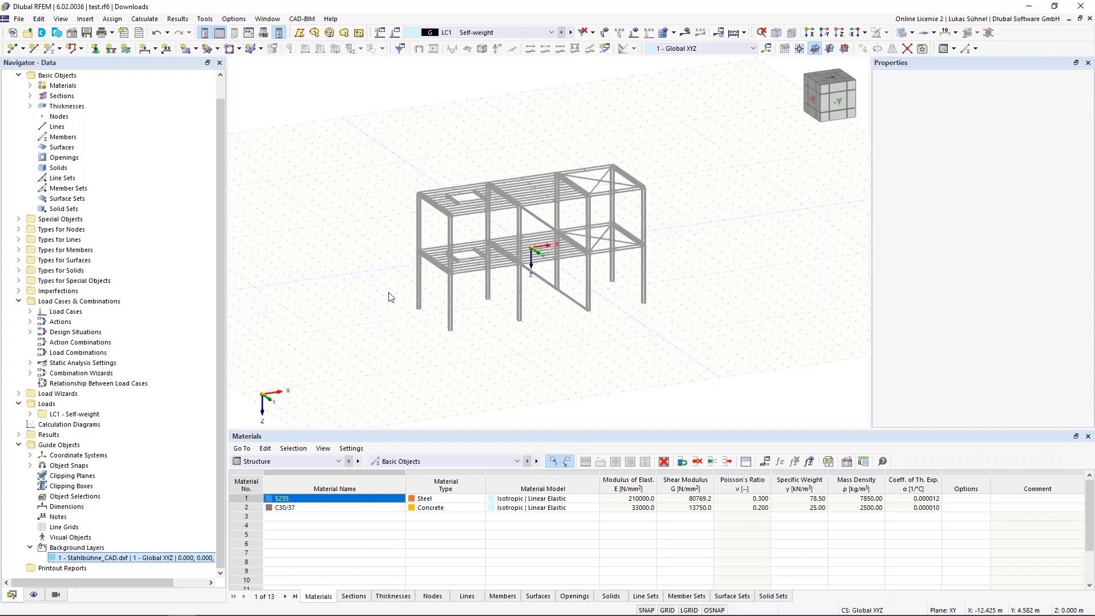
mouse_move(490, 315)
middle_mouse_down()
mouse_move(457, 311)
mouse_move(481, 327)
middle_mouse_up()
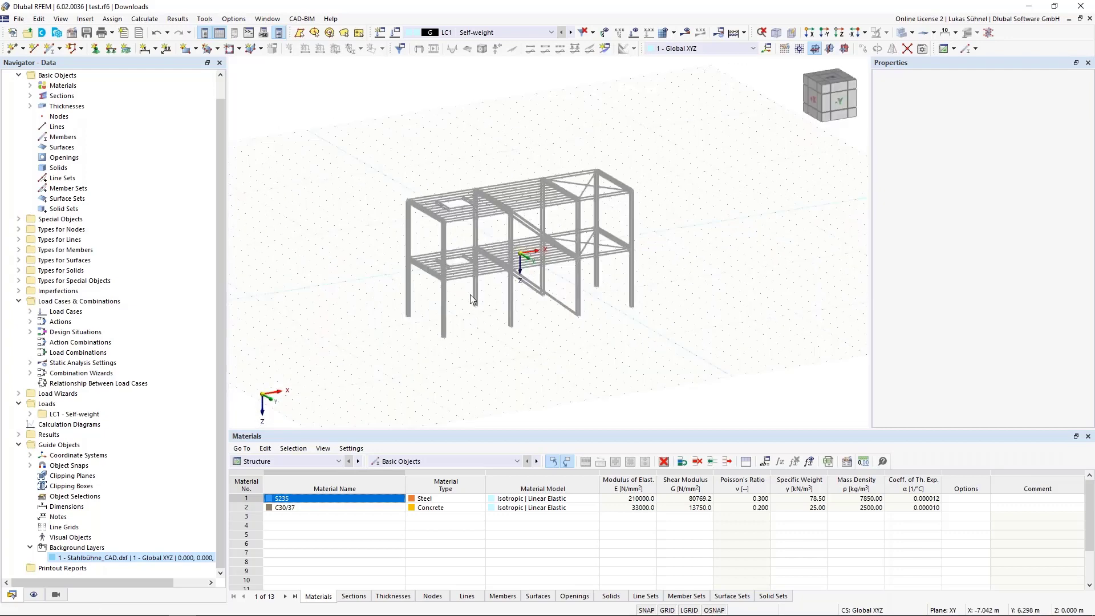
scroll(467, 309, "up", 2)
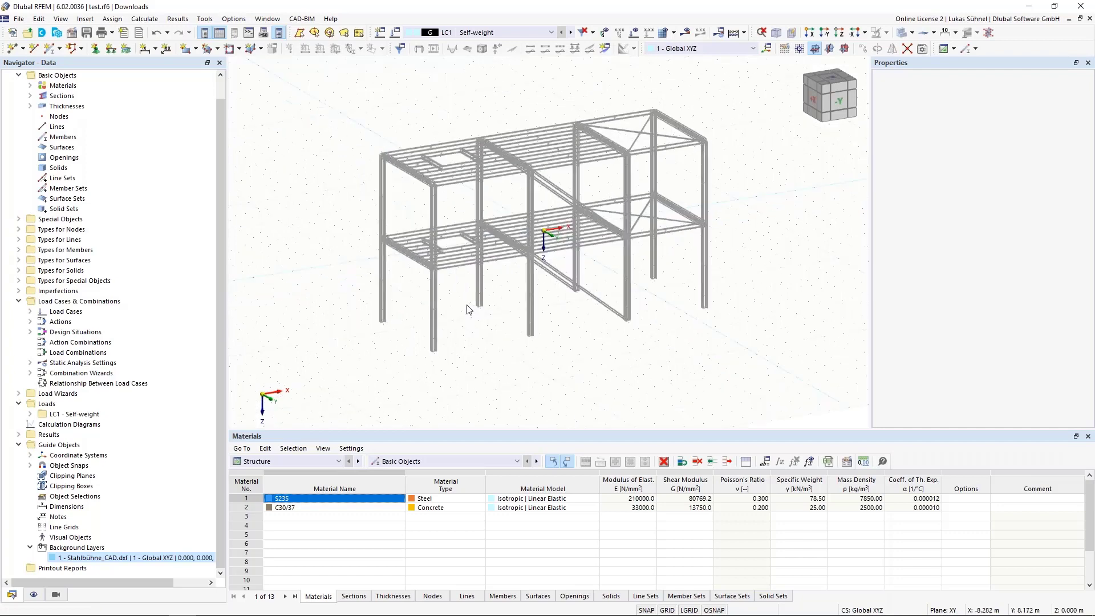
scroll(467, 309, "up", 5)
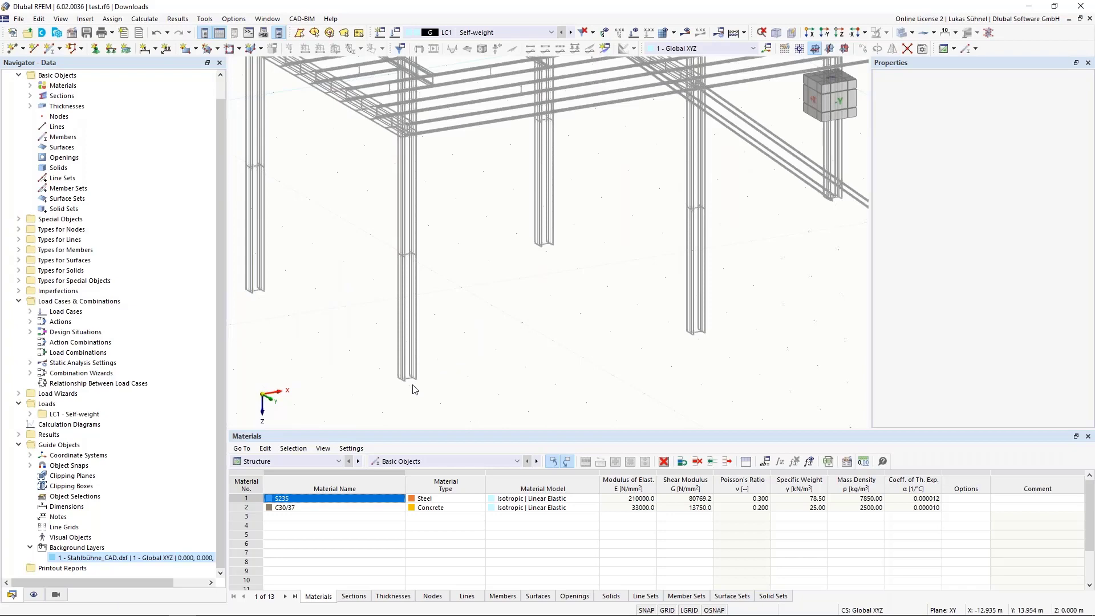
- Check the object snap settings for the option to snap to background layers
right_click(713, 610)
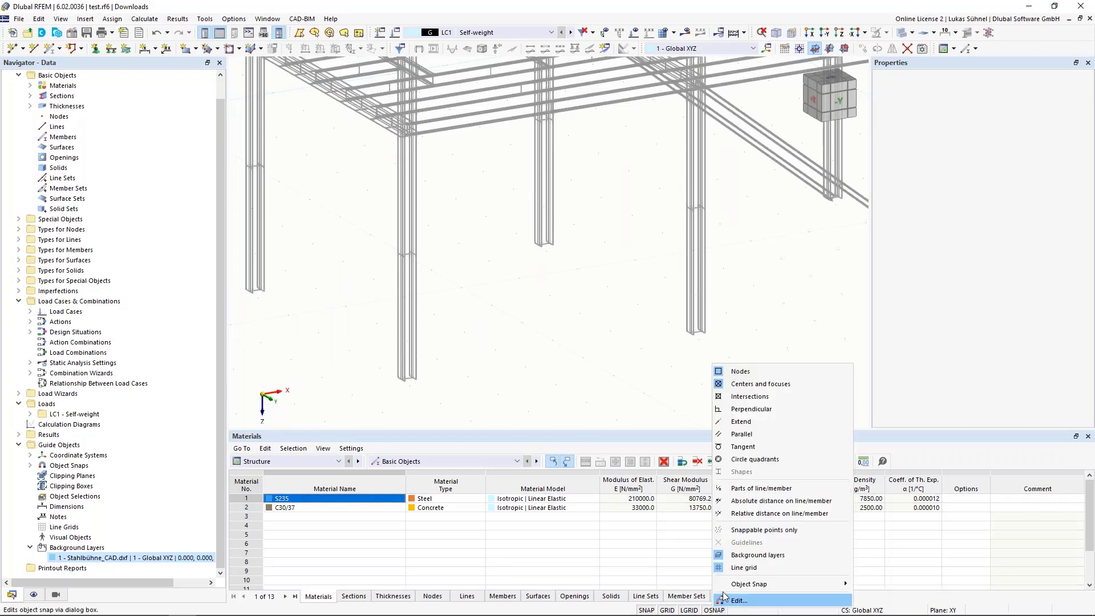
left_click(747, 559)
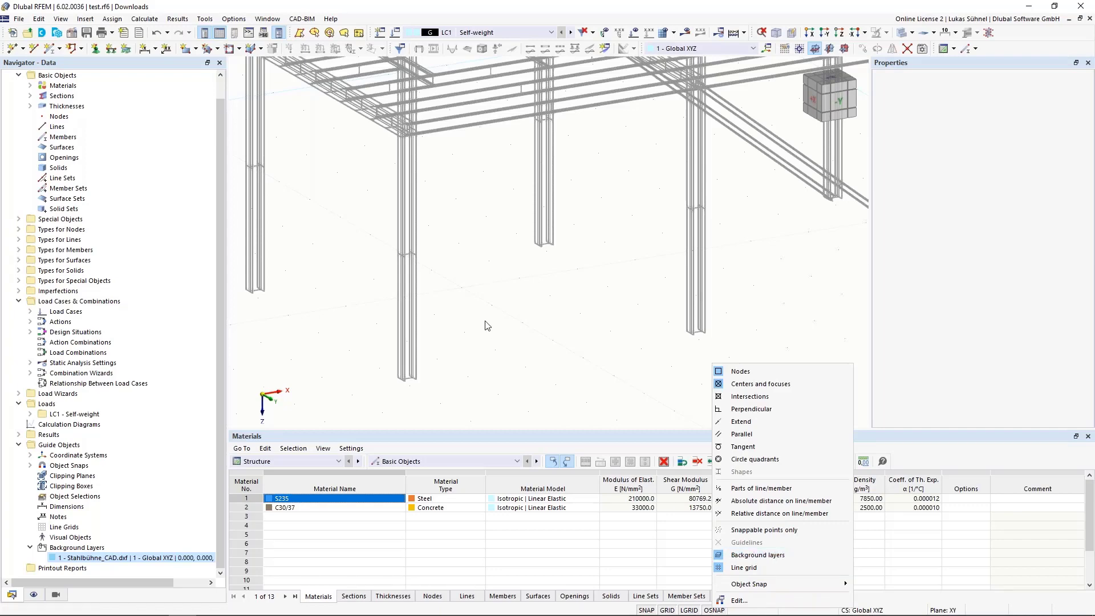
left_click(483, 335)
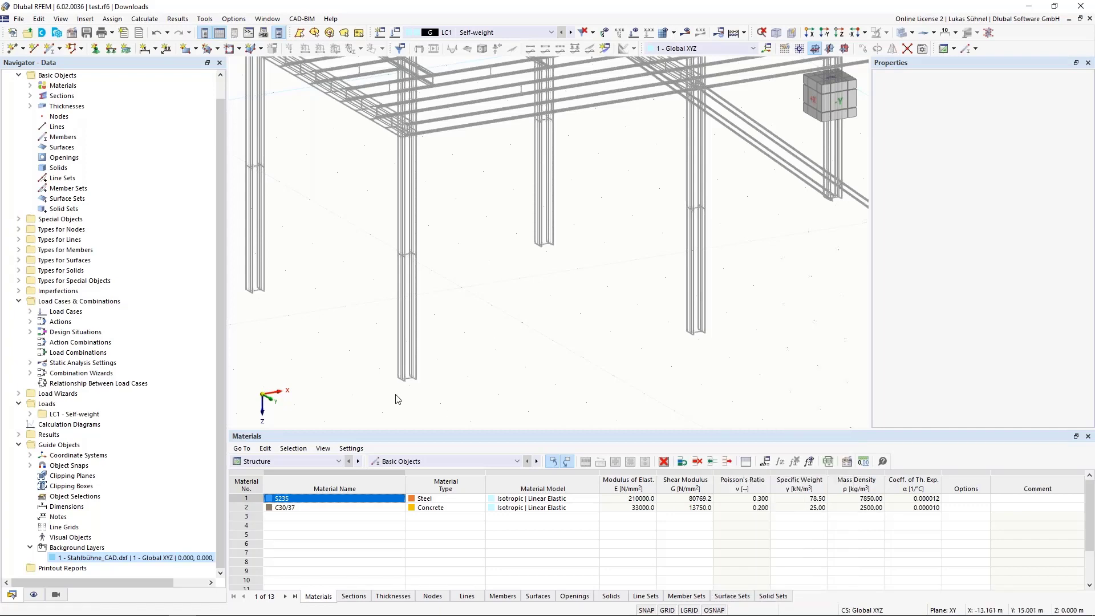
- Create a node midway between two opposite flange corners at the foot of the front corner column, using the Between Two Points type
left_click(16, 50)
left_click_drag(203, 74, 789, 137)
scroll(450, 393, "up", 3)
scroll(450, 392, "up", 2)
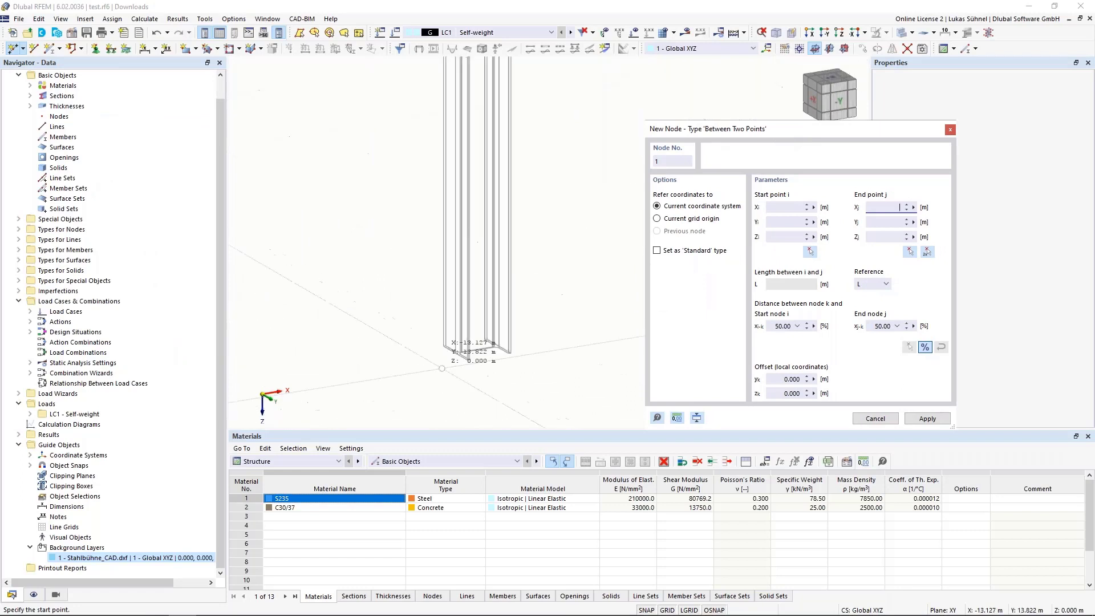
scroll(330, 324, "up", 1)
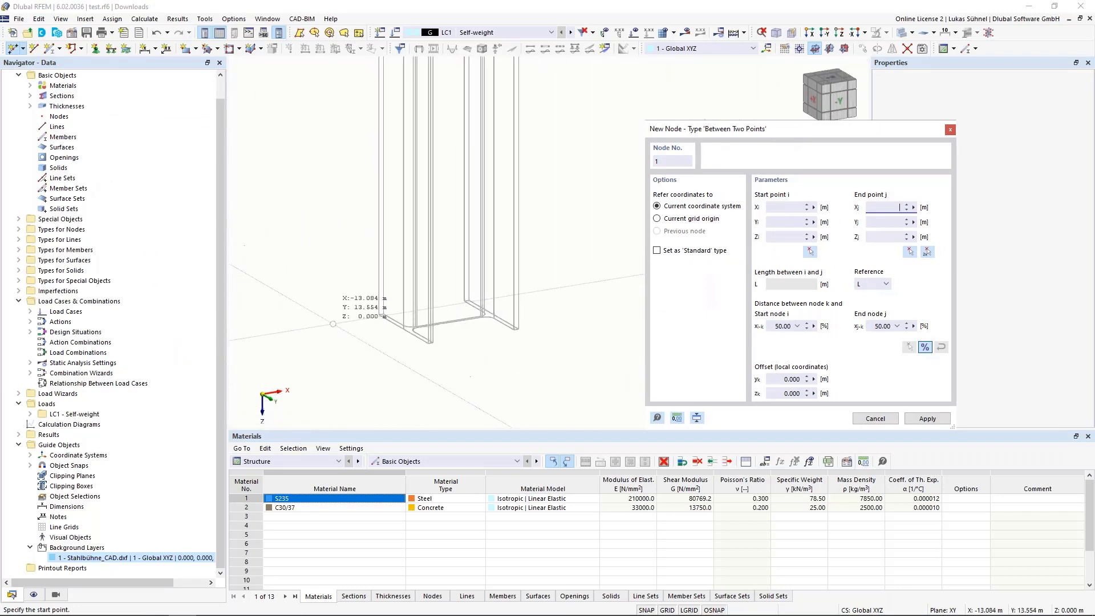
scroll(433, 331, "up", 1)
scroll(434, 331, "up", 2)
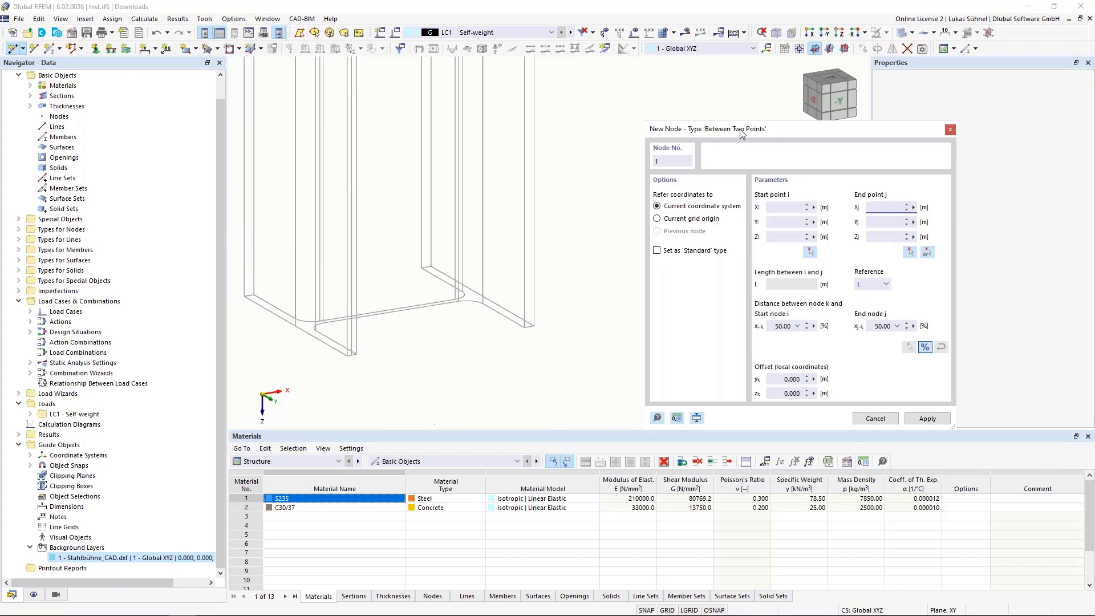
left_click(529, 326)
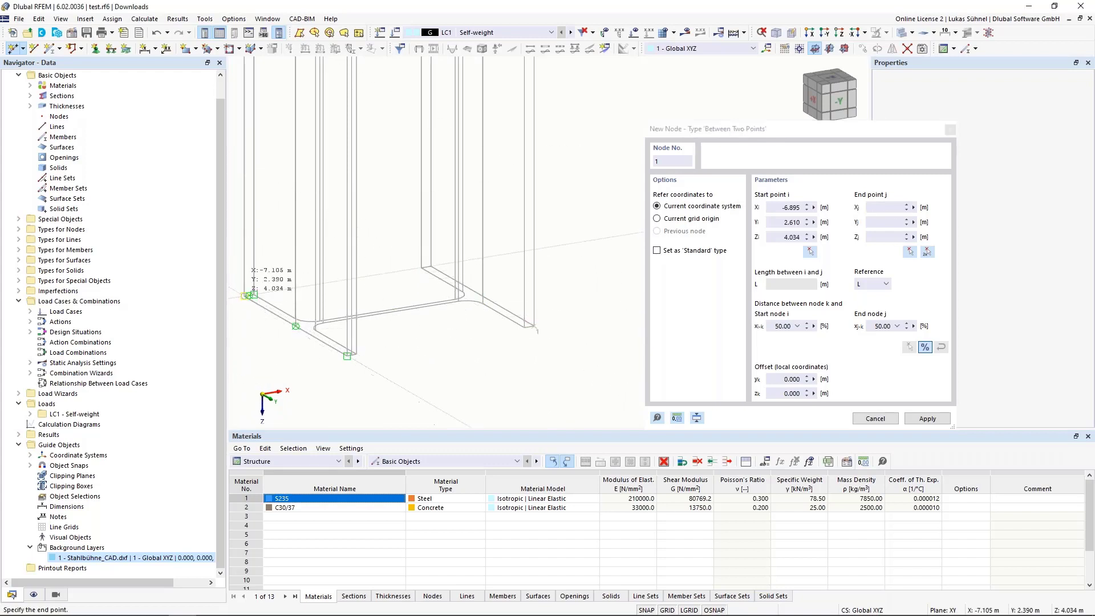
left_click(244, 296)
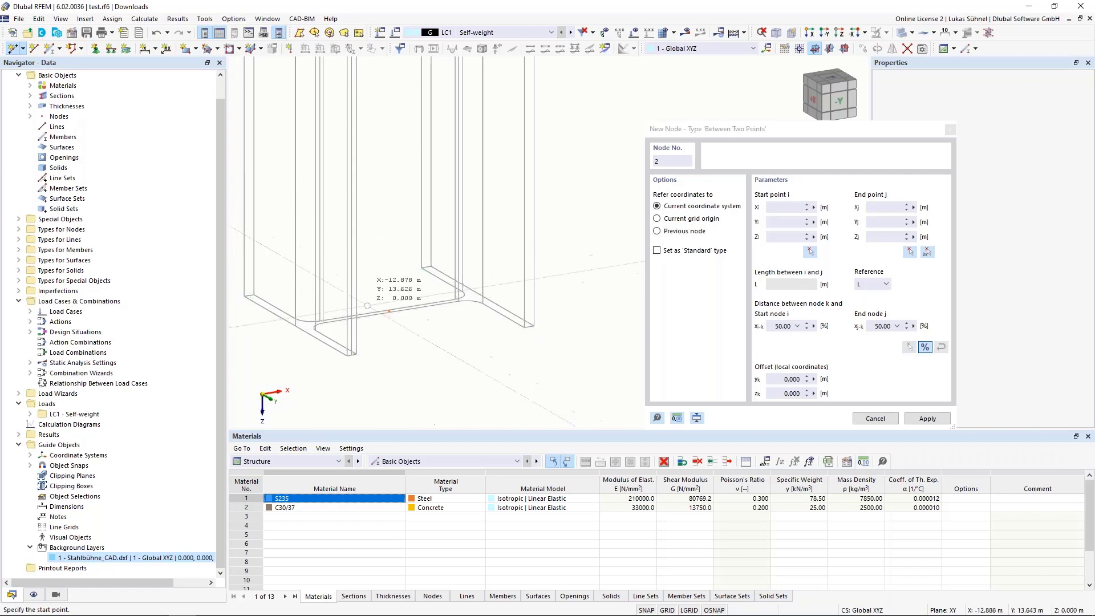
- Create a second node midway between two opposite flange corners at the top of the same column
scroll(412, 400, "down", 3)
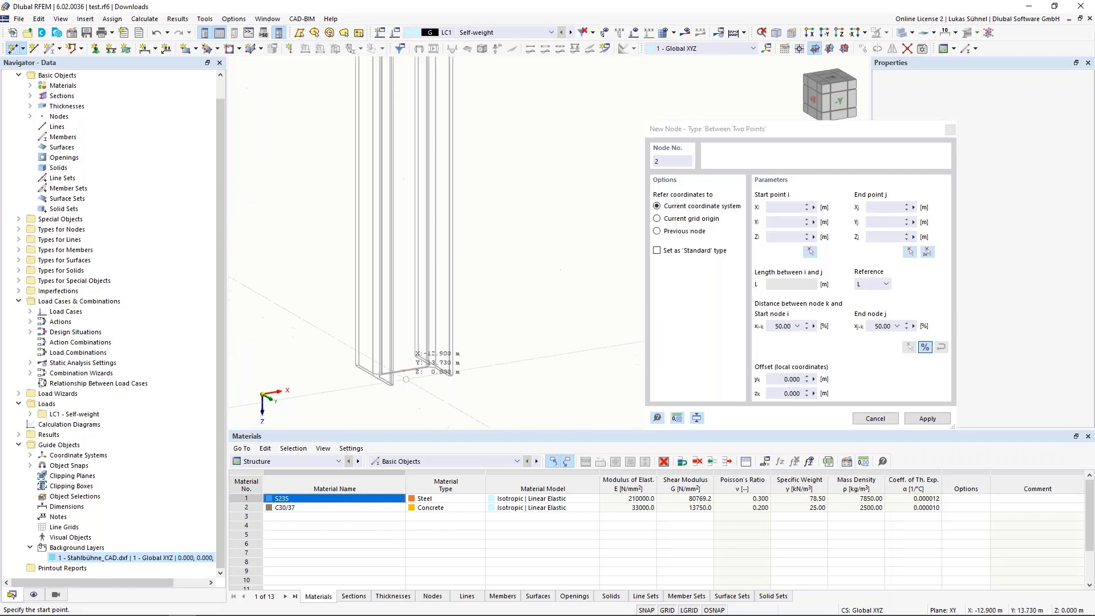
scroll(406, 379, "up", 5)
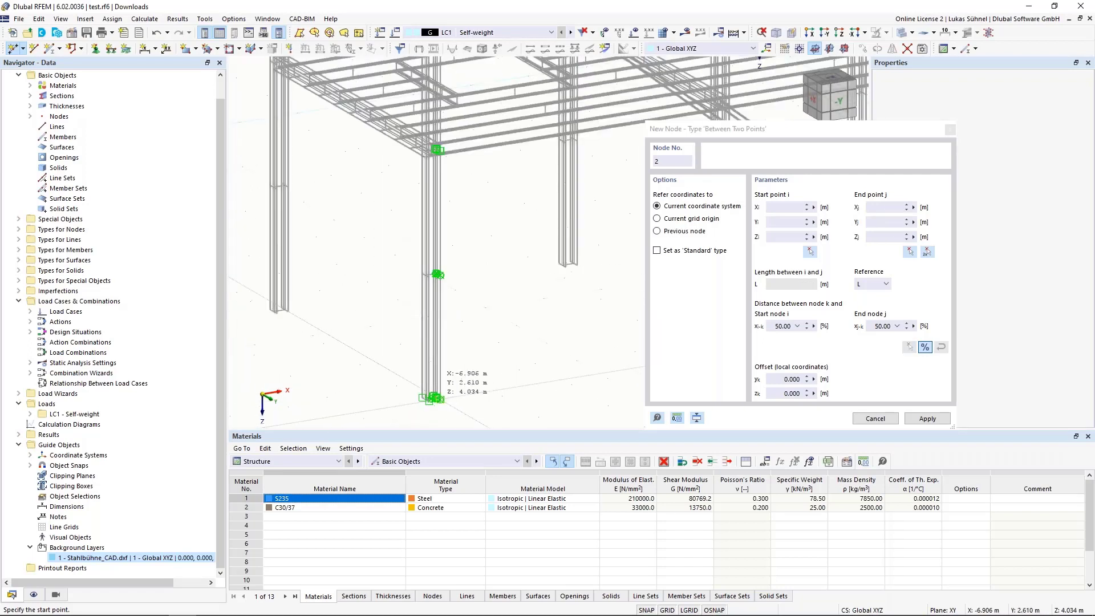
scroll(435, 398, "down", 5)
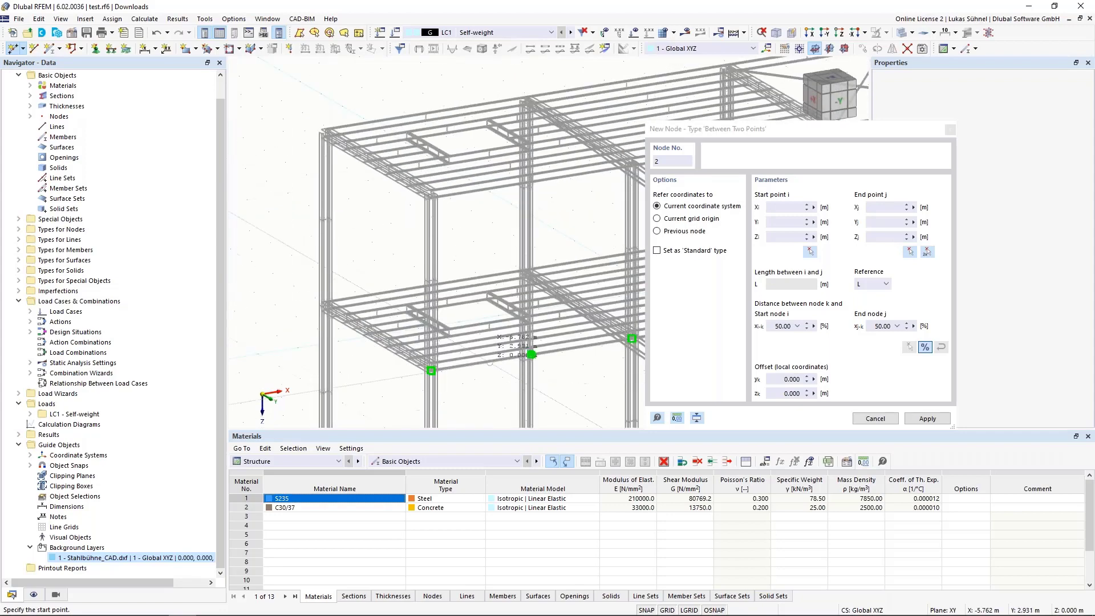
scroll(411, 188, "up", 5)
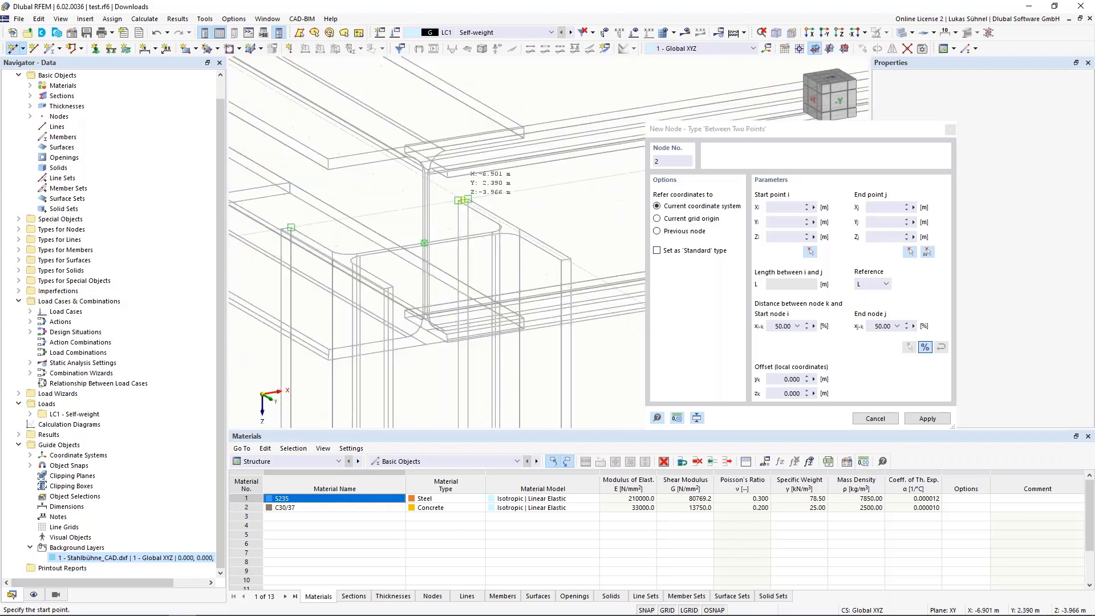
left_click(462, 200)
scroll(473, 197, "down", 2)
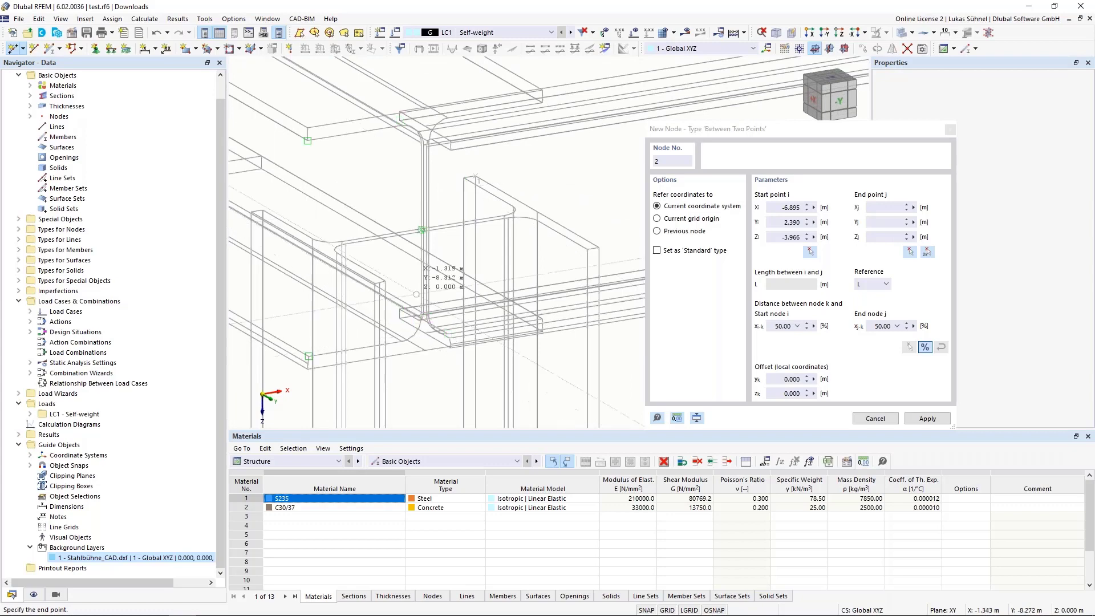
middle_click_drag(431, 245, 479, 211)
scroll(412, 251, "up", 3)
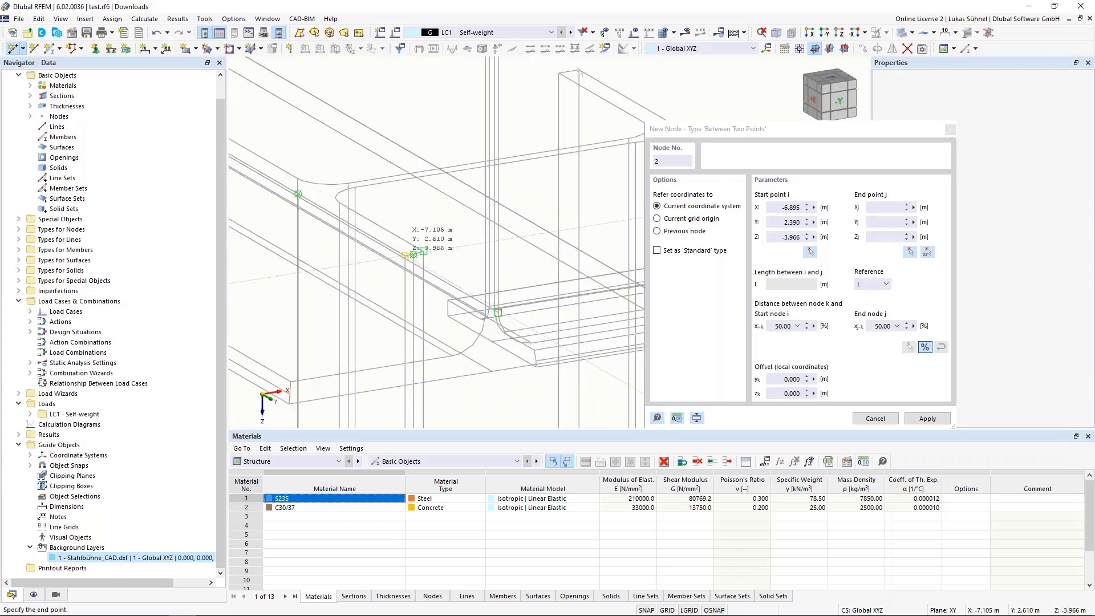
left_click(412, 254)
scroll(462, 189, "down", 3)
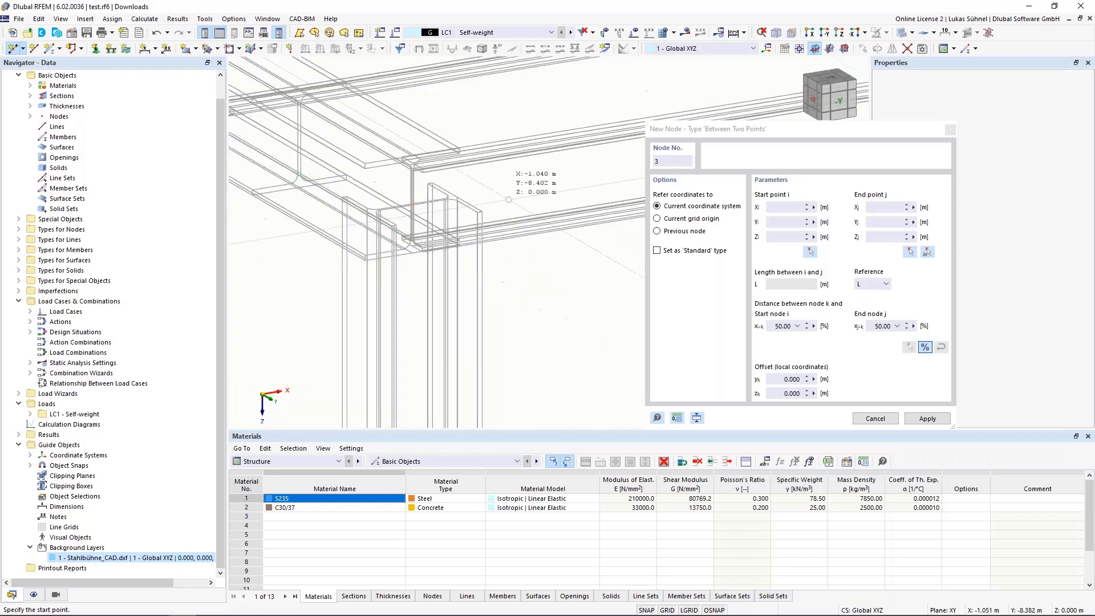
key("Escape")
- Start a single beam member with section HEB 200 at the node in the column's foot
scroll(432, 210, "down", 2)
scroll(440, 227, "down", 3)
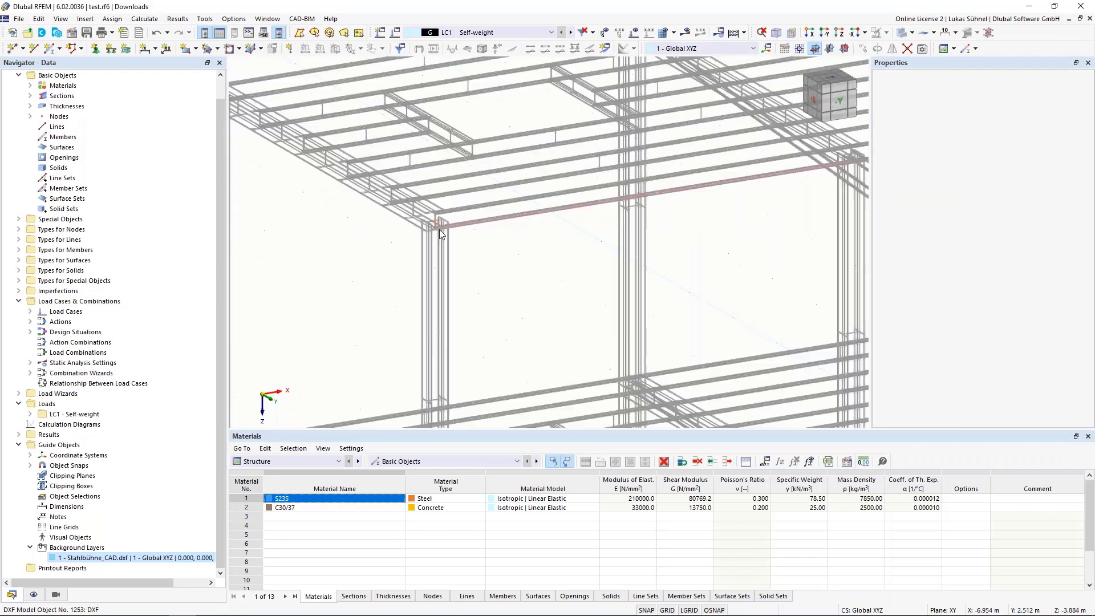
middle_click_drag(485, 289, 459, 184)
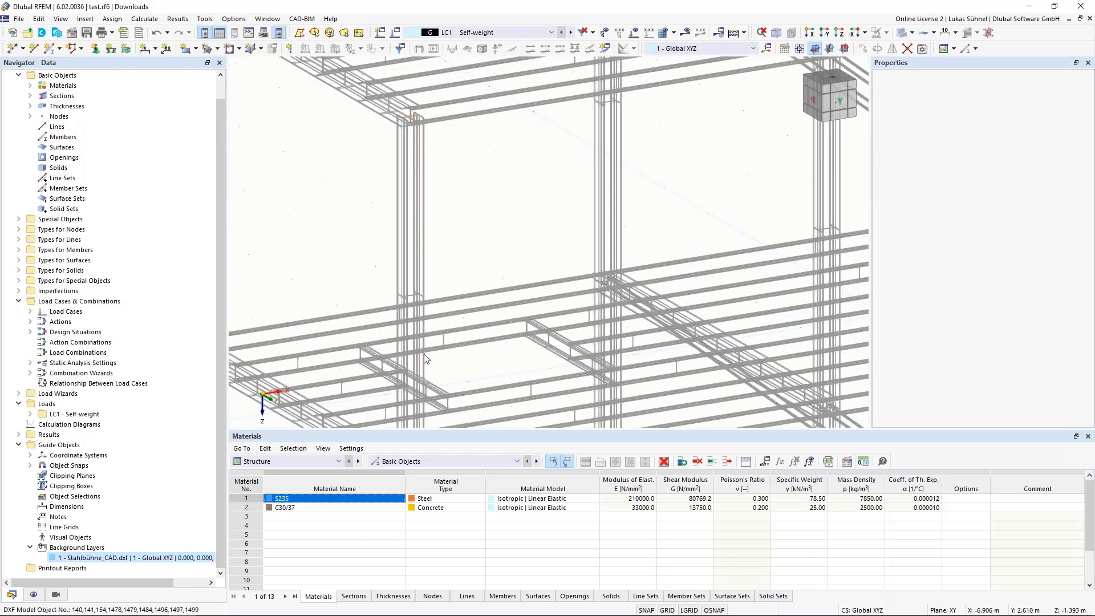
scroll(436, 229, "down", 4)
middle_click_drag(529, 409, 493, 346)
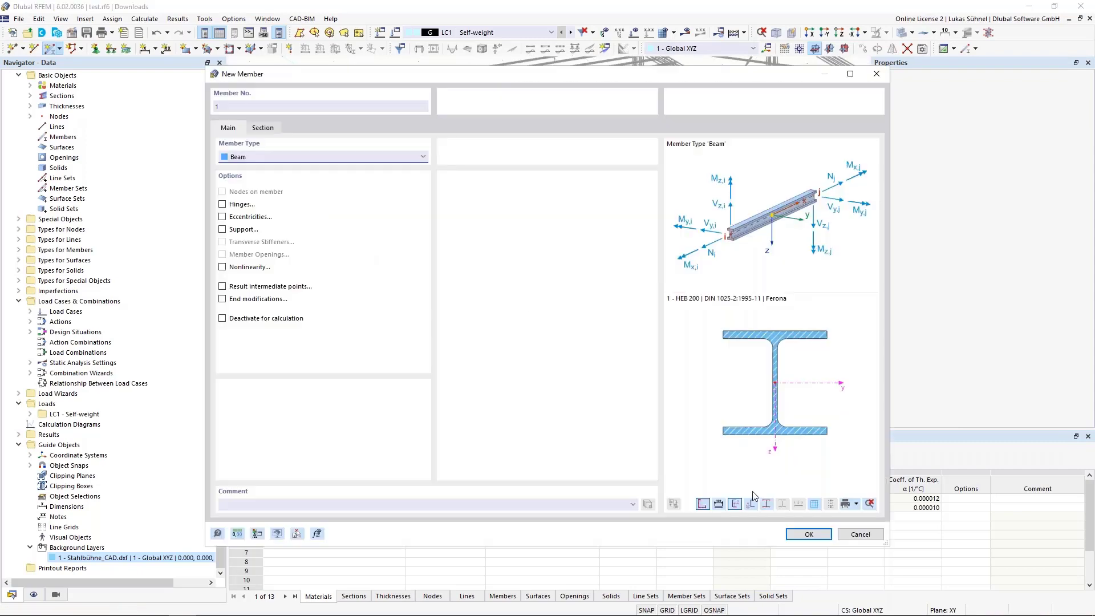
left_click(809, 534)
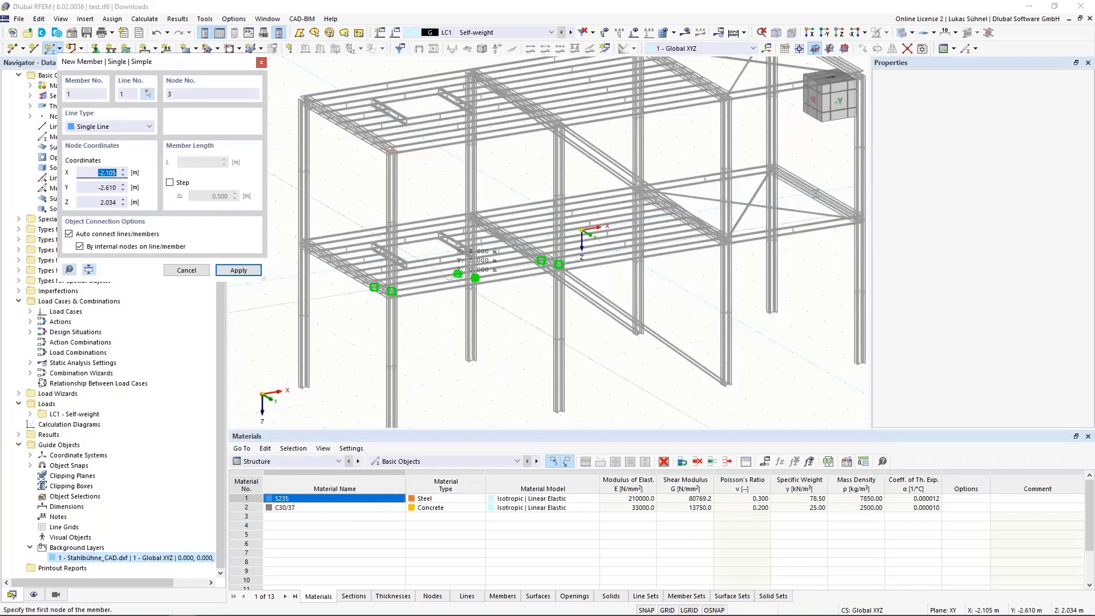
scroll(394, 399, "up", 5)
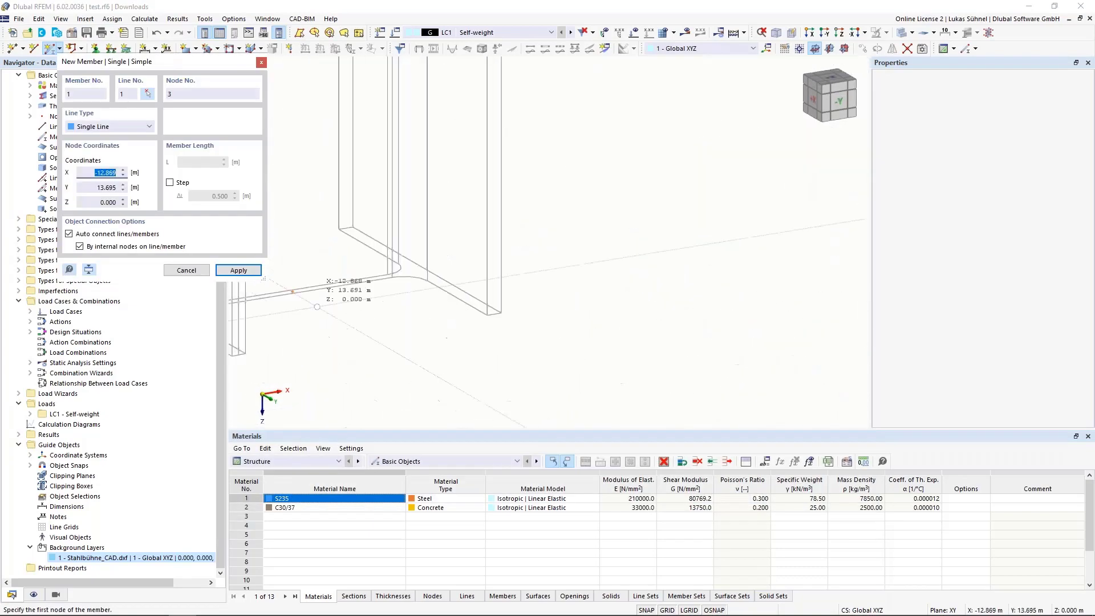
left_click(293, 292)
scroll(413, 352, "down", 6)
key("Escape")
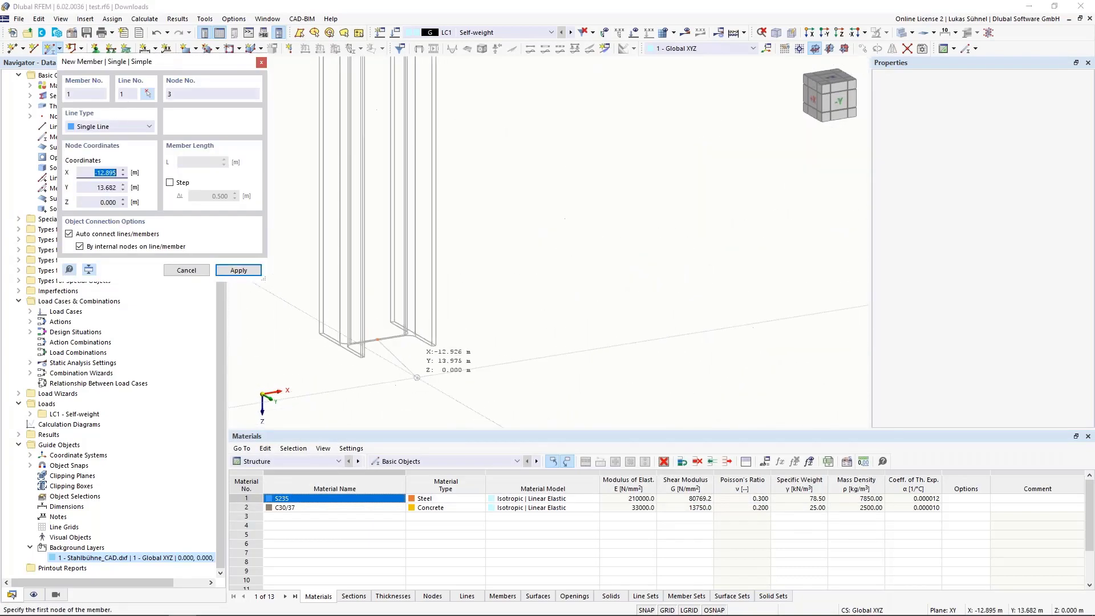
scroll(417, 377, "up", 3)
left_click(438, 373)
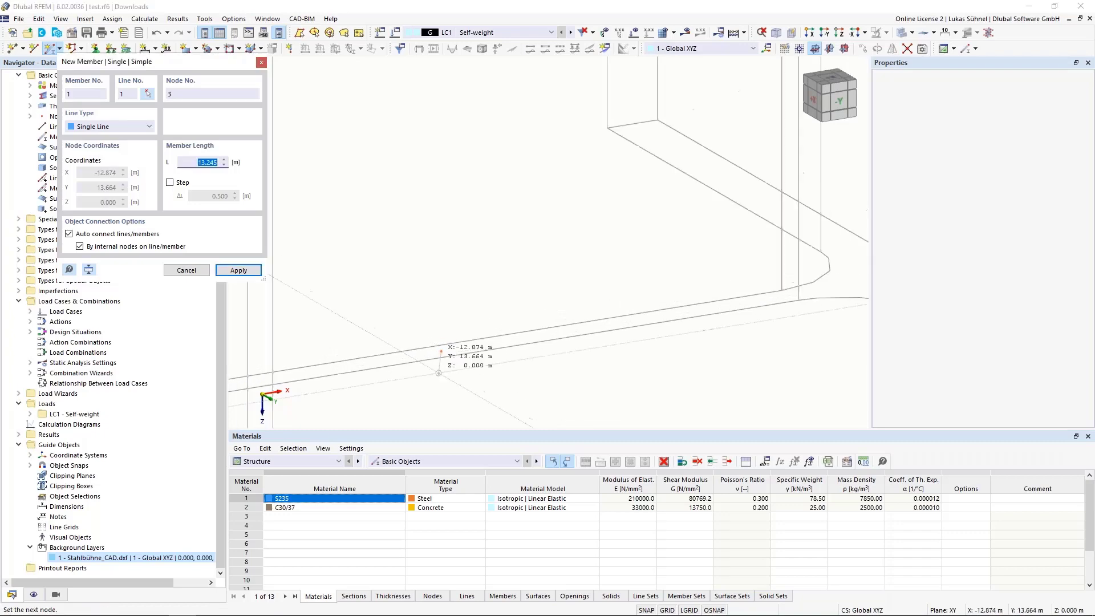
- End the HEB 200 member at the node in the column's top and leave the member command
scroll(433, 370, "down", 5)
scroll(451, 365, "up", 6)
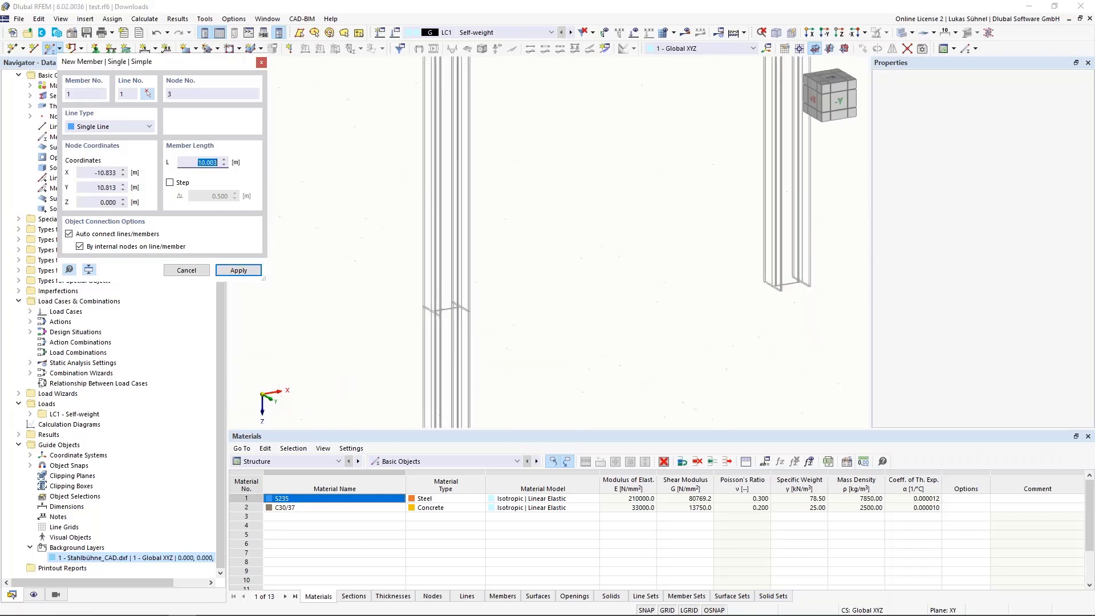
scroll(506, 279, "down", 5)
middle_click_drag(527, 290, 521, 394)
scroll(507, 209, "up", 5)
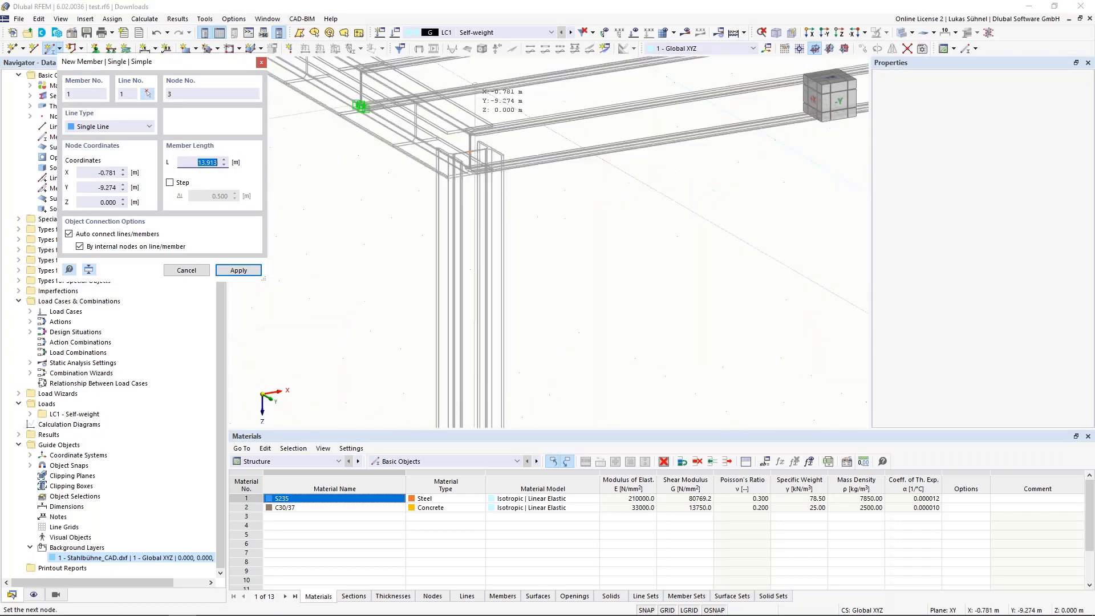
scroll(475, 86, "up", 2)
scroll(472, 154, "up", 5)
scroll(480, 339, "up", 3)
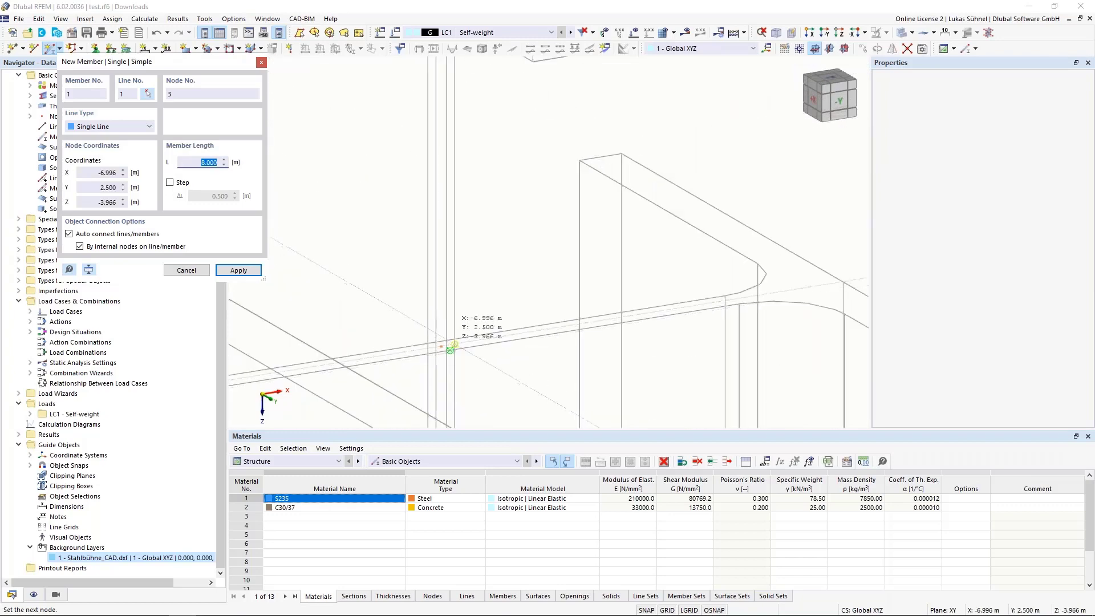
left_click(443, 346)
key("Escape")
scroll(488, 223, "down", 4)
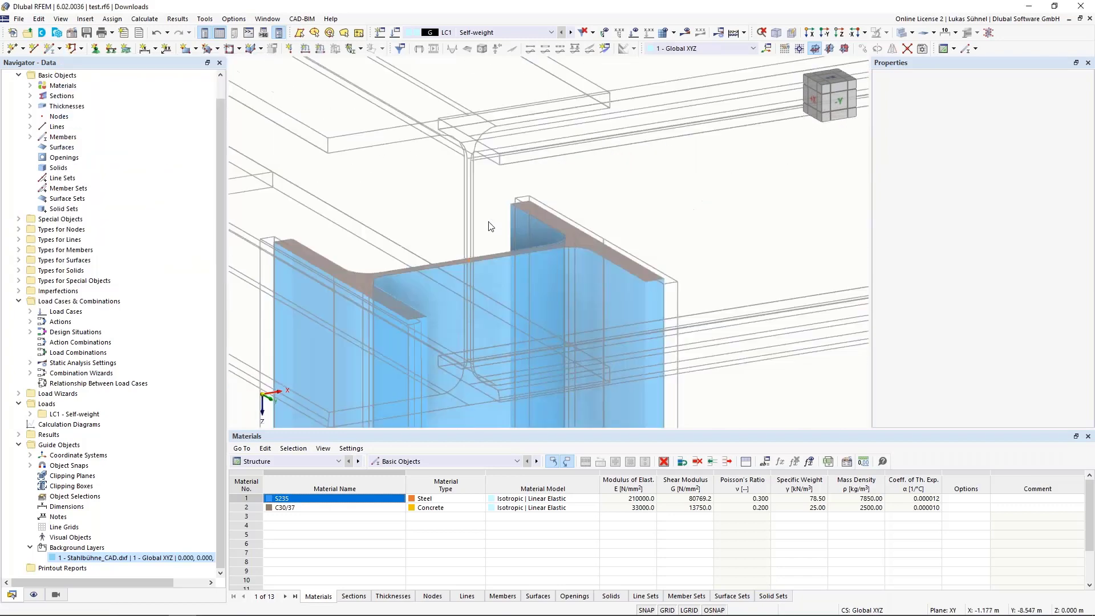
- Delete the column member together with its two end nodes
scroll(488, 226, "down", 8)
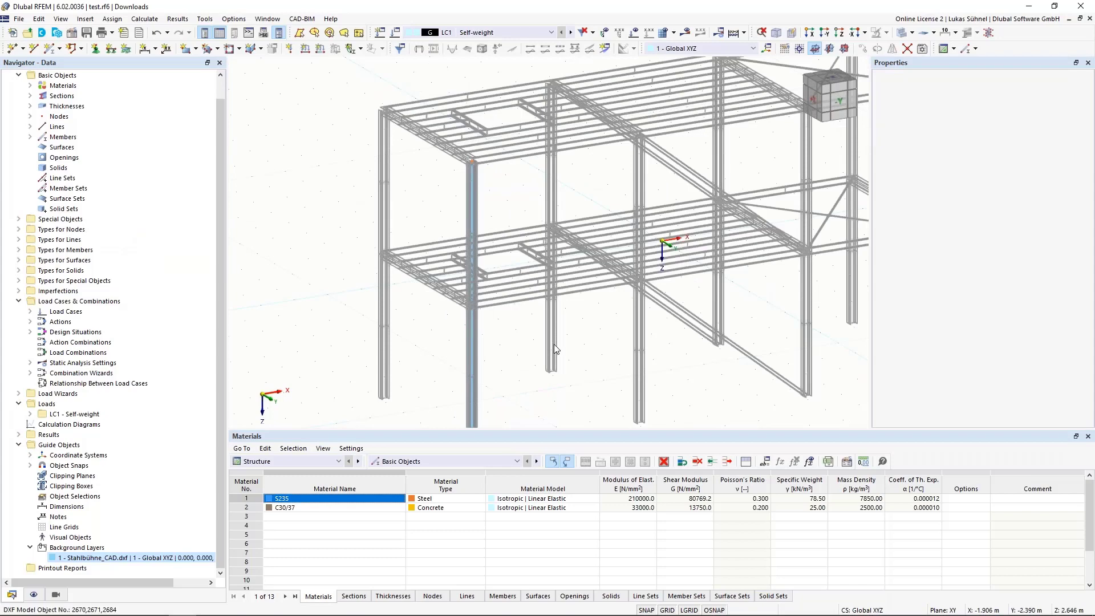
scroll(556, 348, "down", 6)
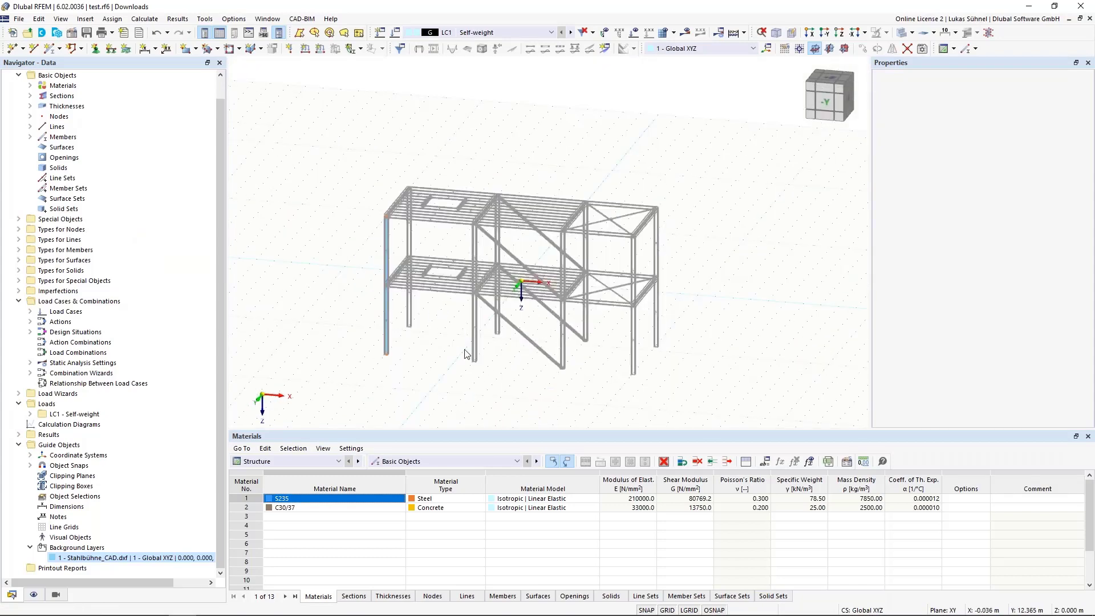
left_click_drag(306, 156, 485, 326)
key("Delete")
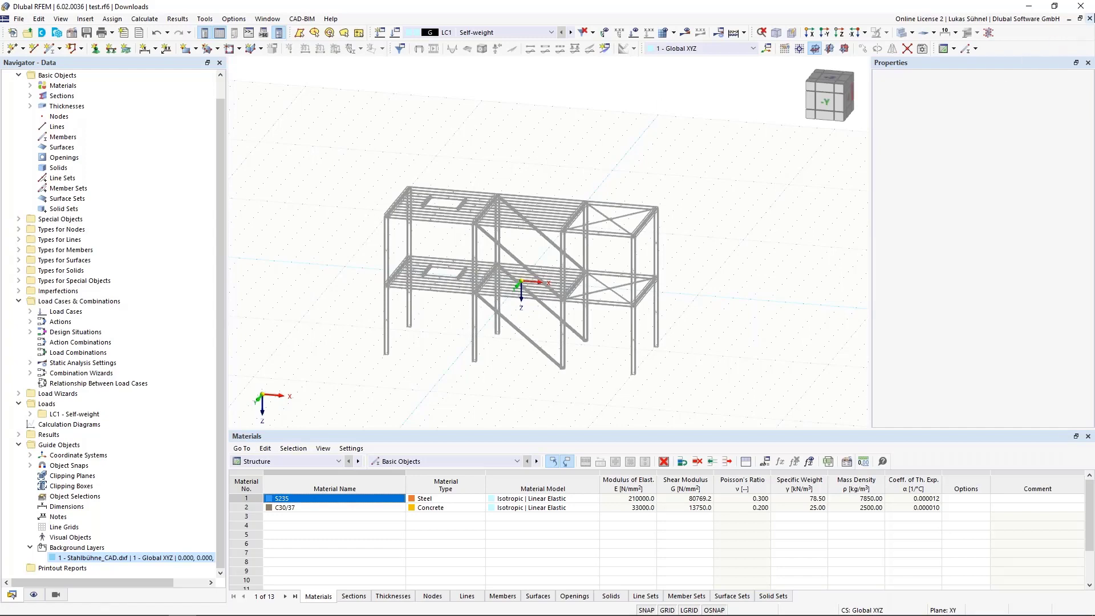
- Close the model test.rf6 and switch to AutoCAD with the drawing Stahlbühne_analytisch.dxf
left_click(1090, 19)
left_click(597, 363)
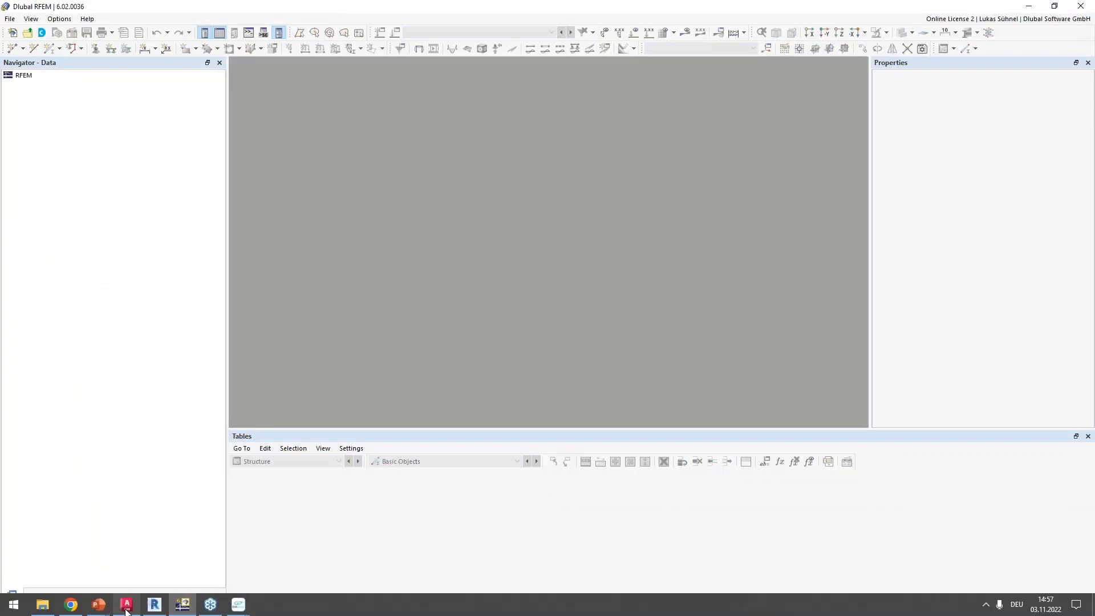
left_click(126, 606)
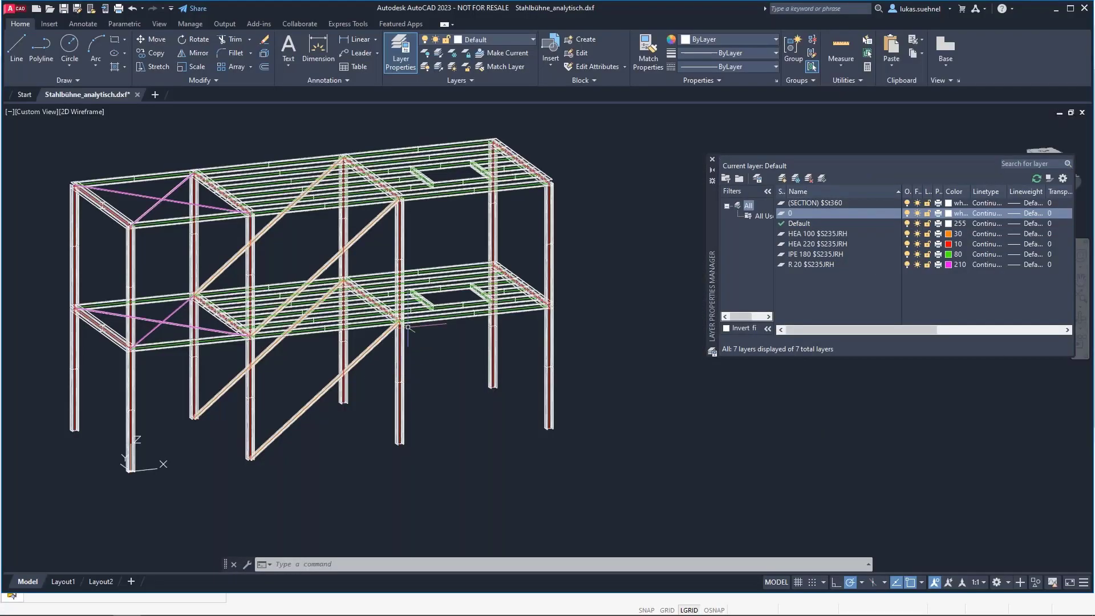
- Examine the steel platform's columns and the HEA 220 centre lines inside the section outlines up to the beam connections
scroll(601, 351, "down", 2)
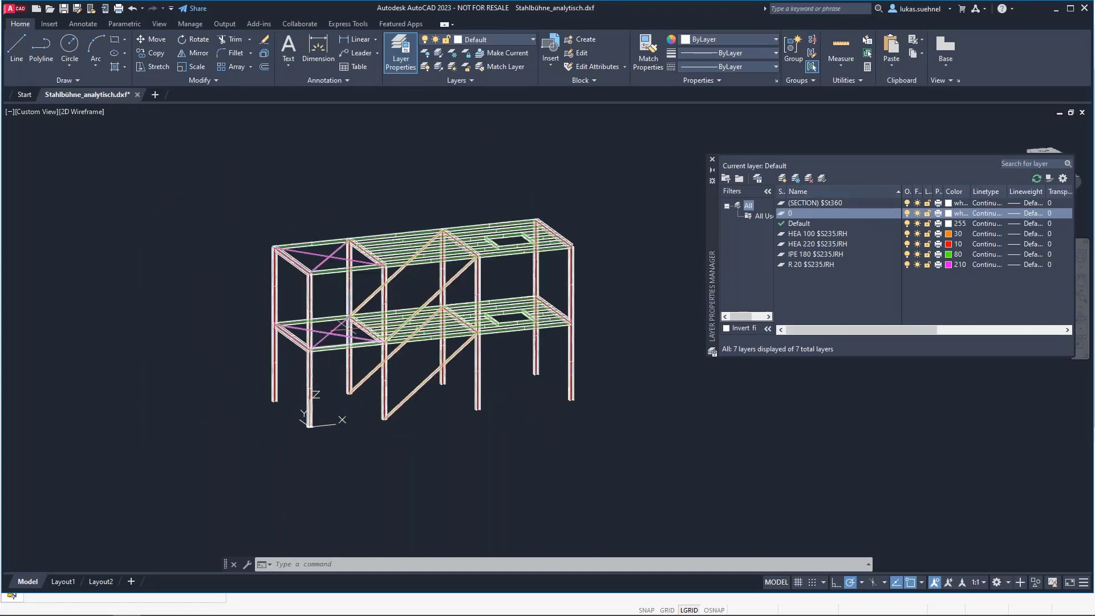
scroll(359, 288, "up", 2)
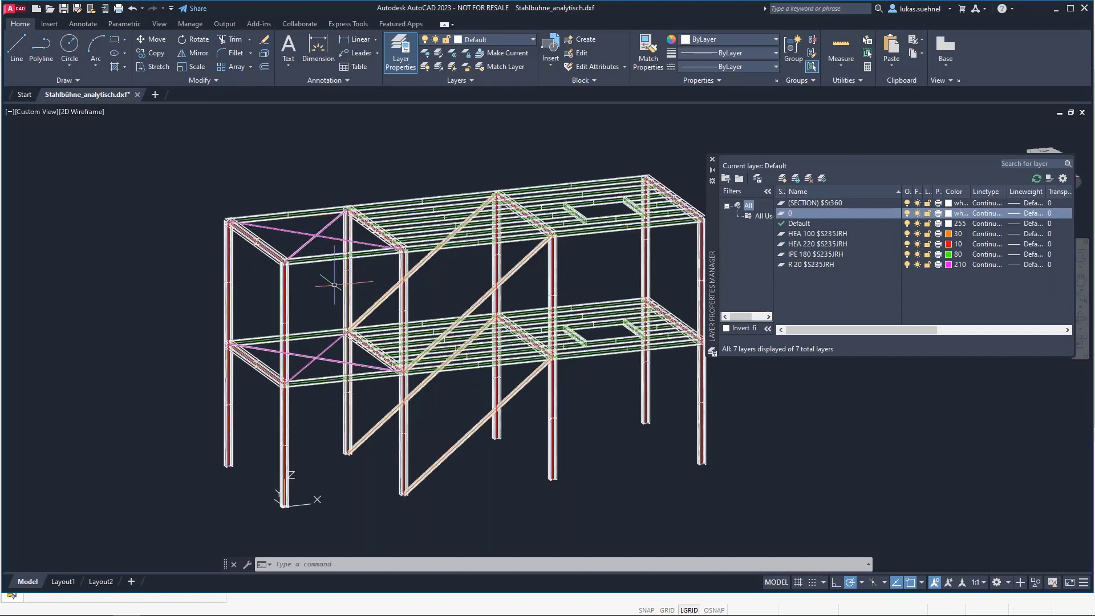
middle_click_drag(328, 279, 265, 264)
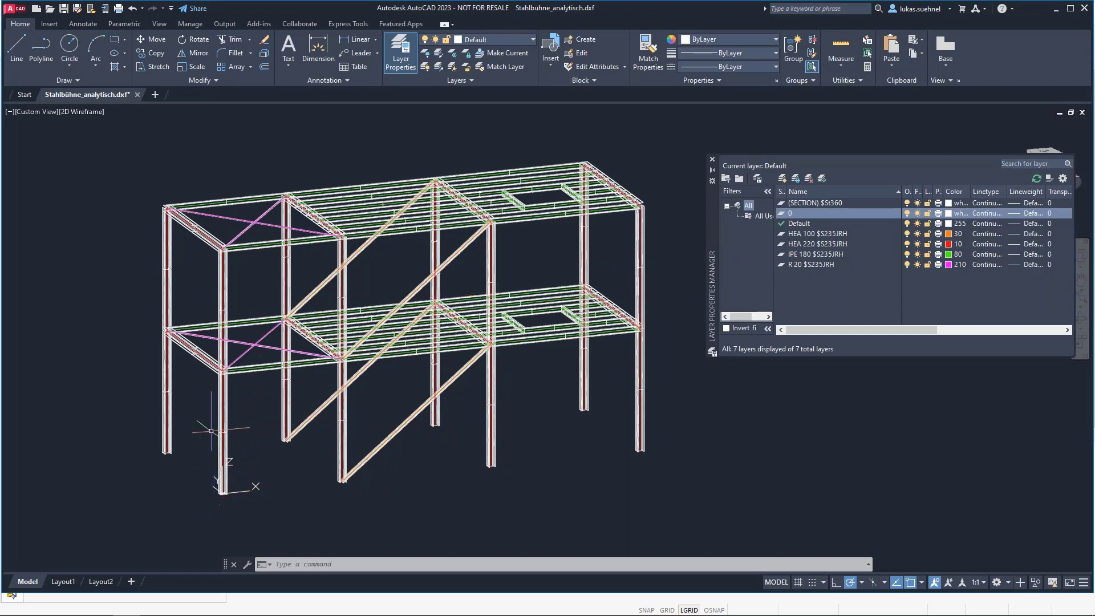
scroll(147, 242, "up", 10)
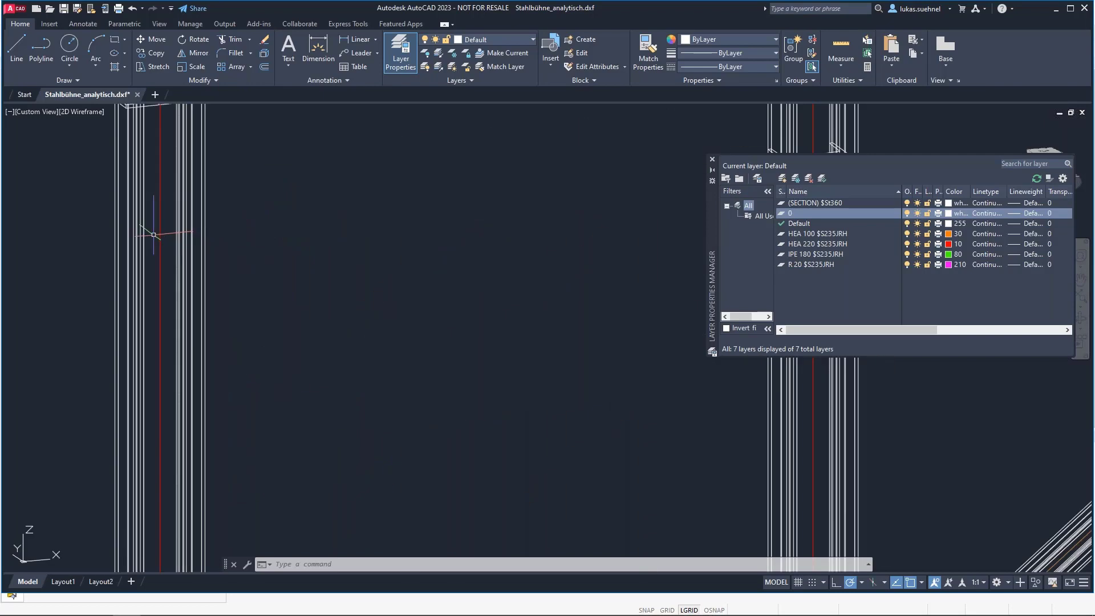
middle_click_drag(257, 212, 392, 349)
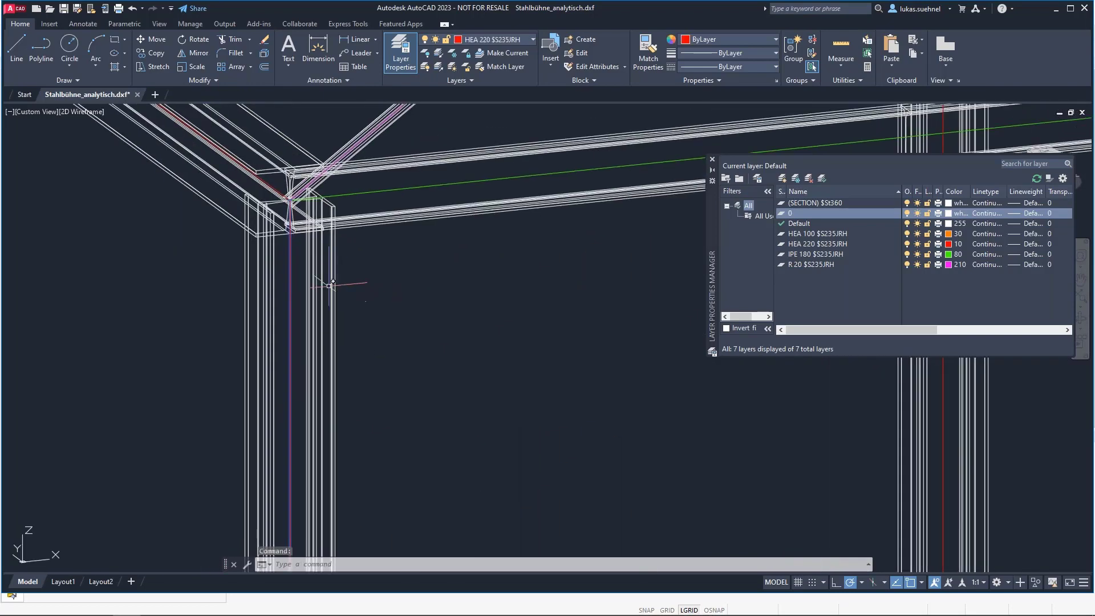
scroll(322, 281, "down", 8)
key("Escape")
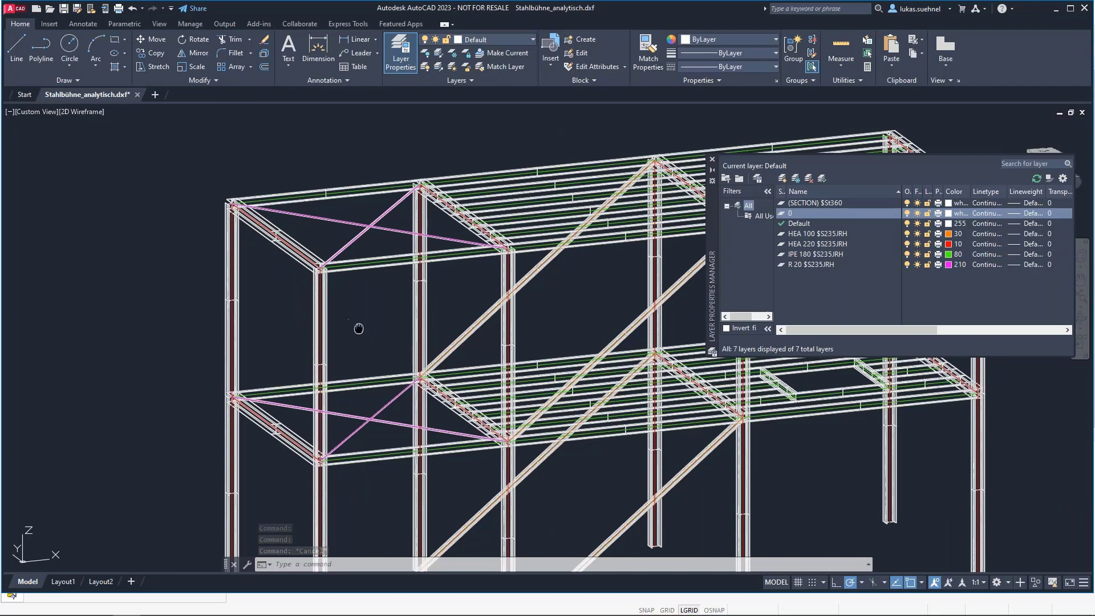
- Examine the platform's bracing and beams, and highlight the layer HEA 100 $S235JRH to review the layer naming
middle_click_drag(359, 325, 334, 300)
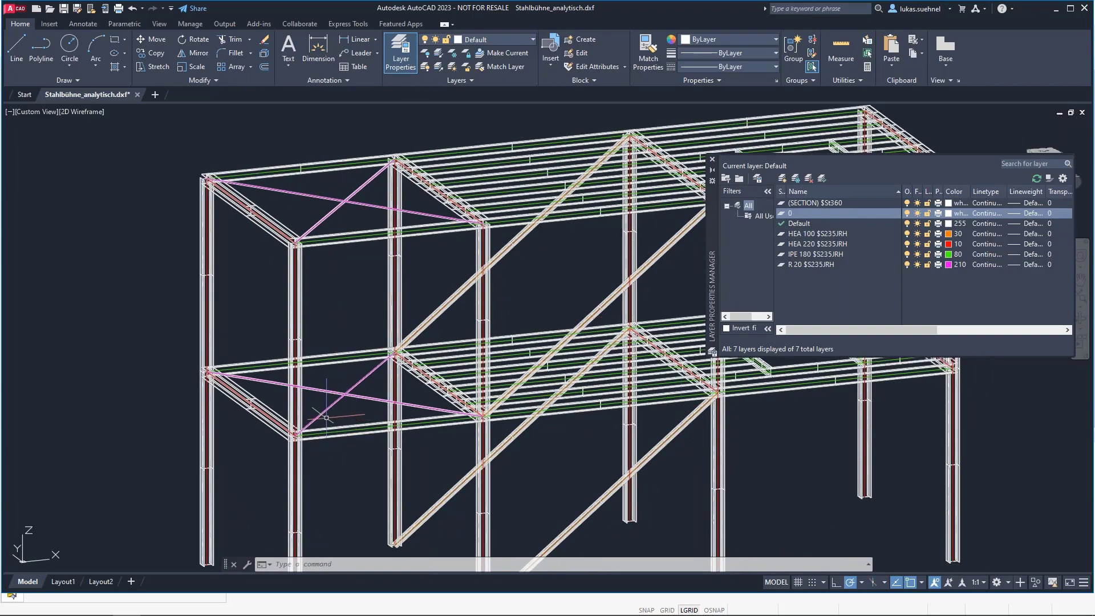
scroll(326, 422, "up", 2)
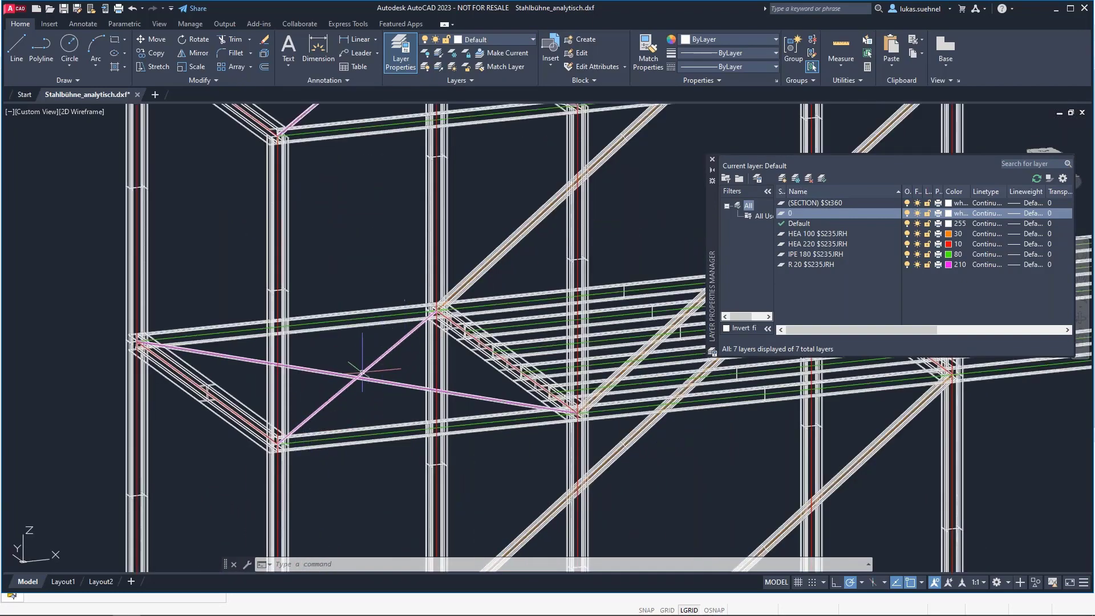
scroll(345, 416, "up", 6)
scroll(354, 379, "down", 5)
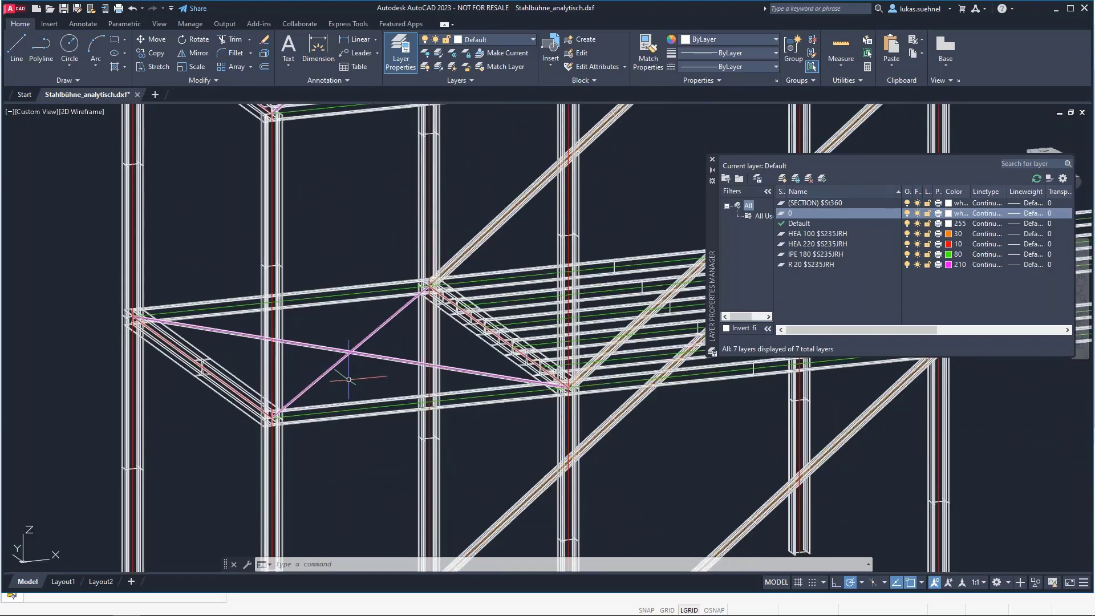
scroll(342, 365, "down", 3)
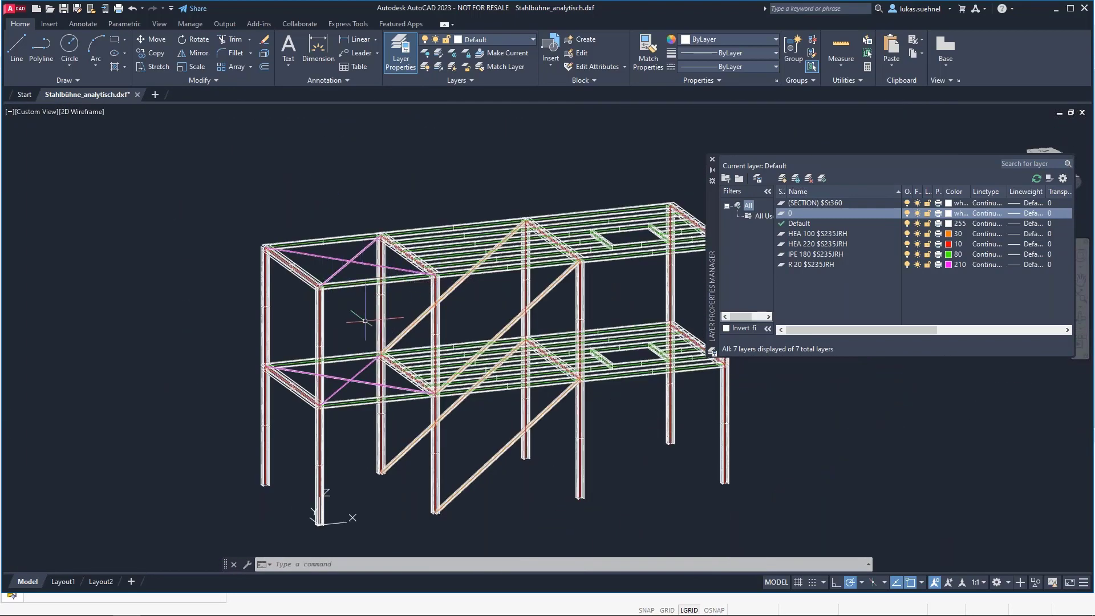
middle_click_drag(358, 337, 370, 227)
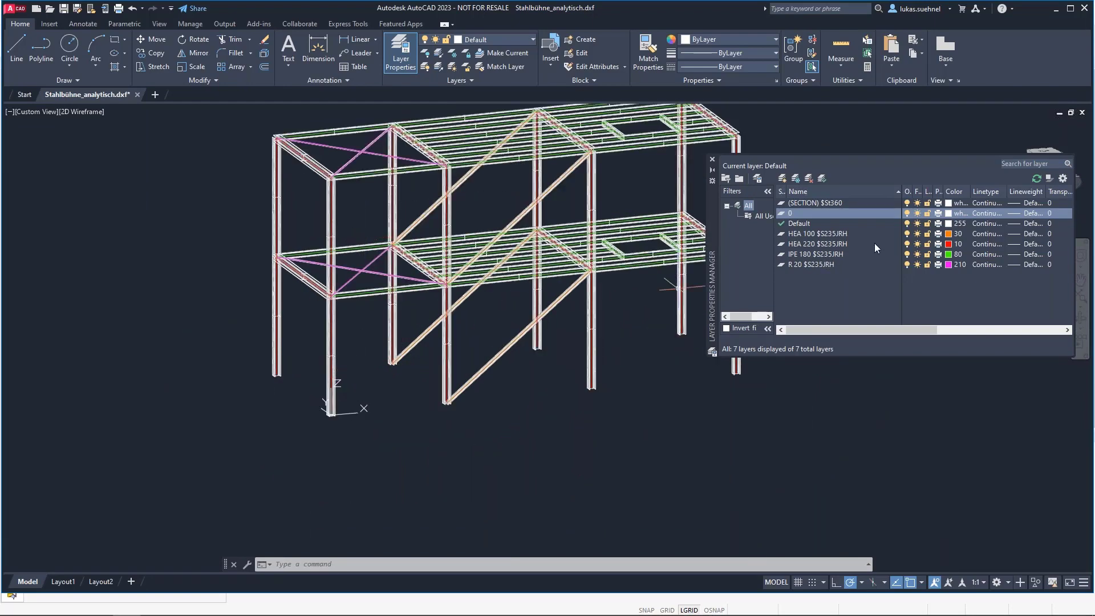
left_click(851, 235)
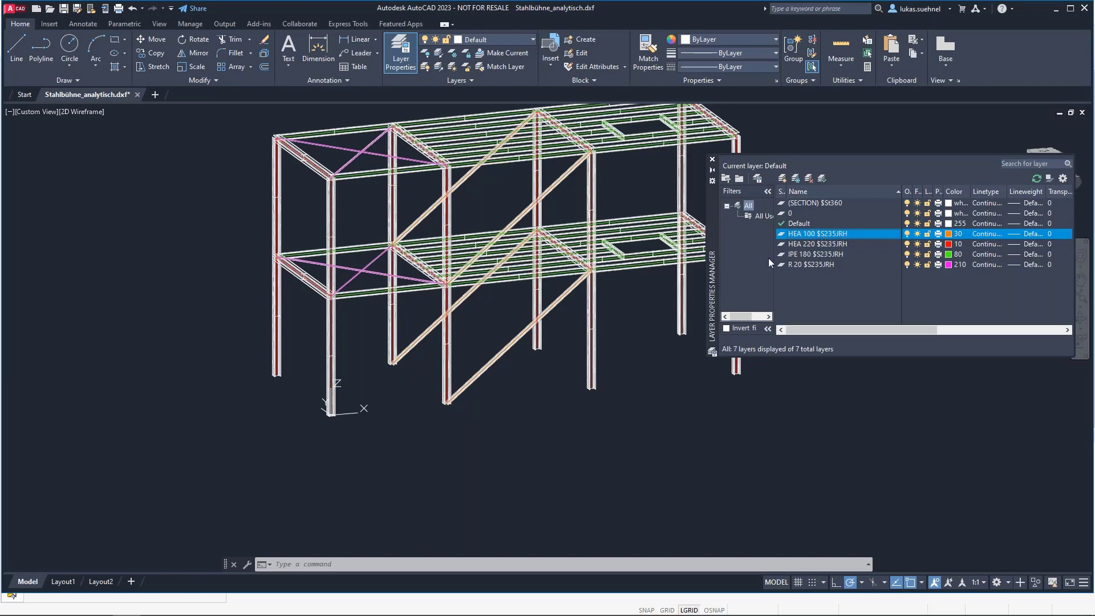
middle_click_drag(527, 420, 405, 446)
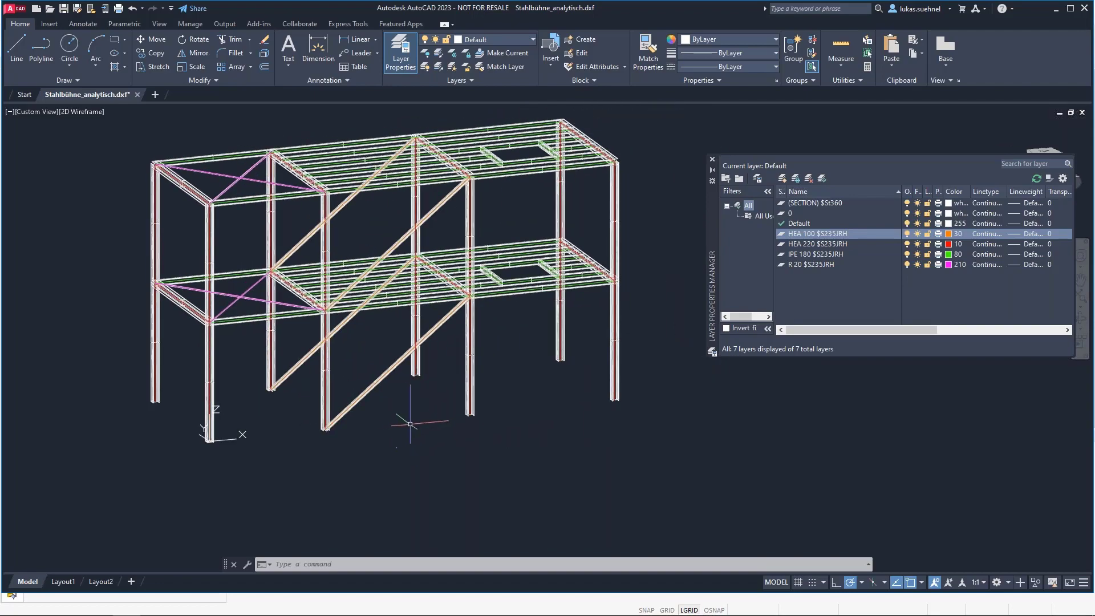
- Switch to RFEM and start a direct import of the drawing open in AutoCAD
key("alt+Tab")
left_click(9, 18)
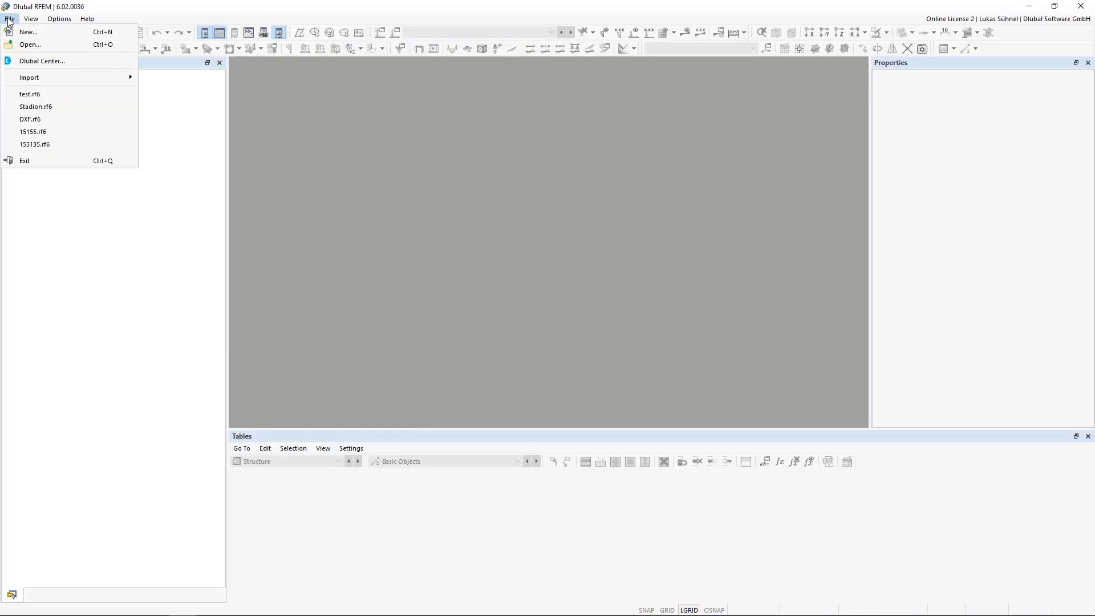
mouse_move(100, 77)
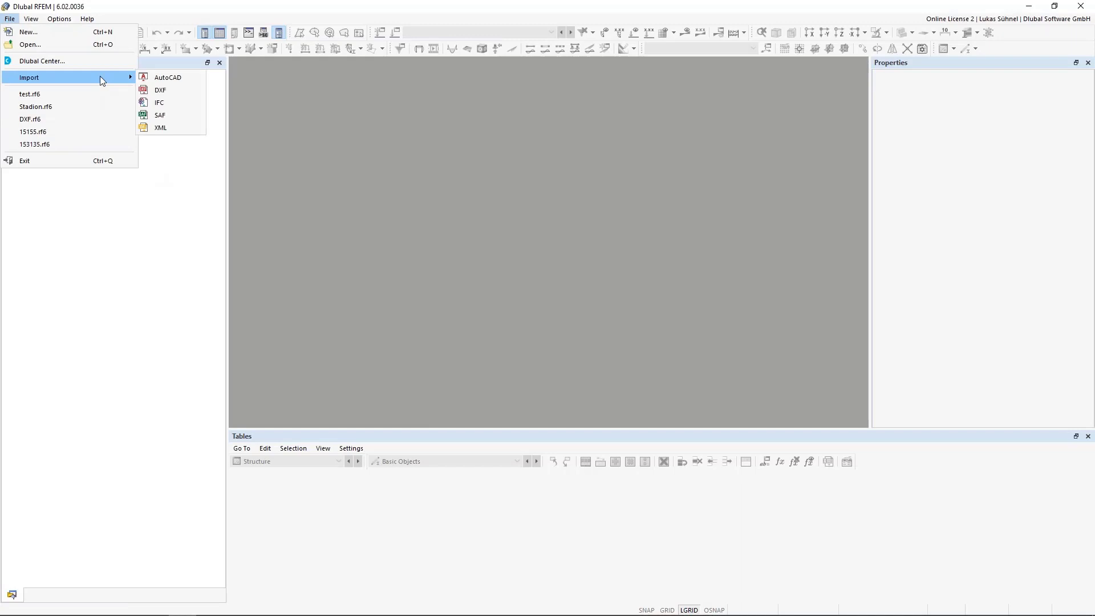
left_click(150, 79)
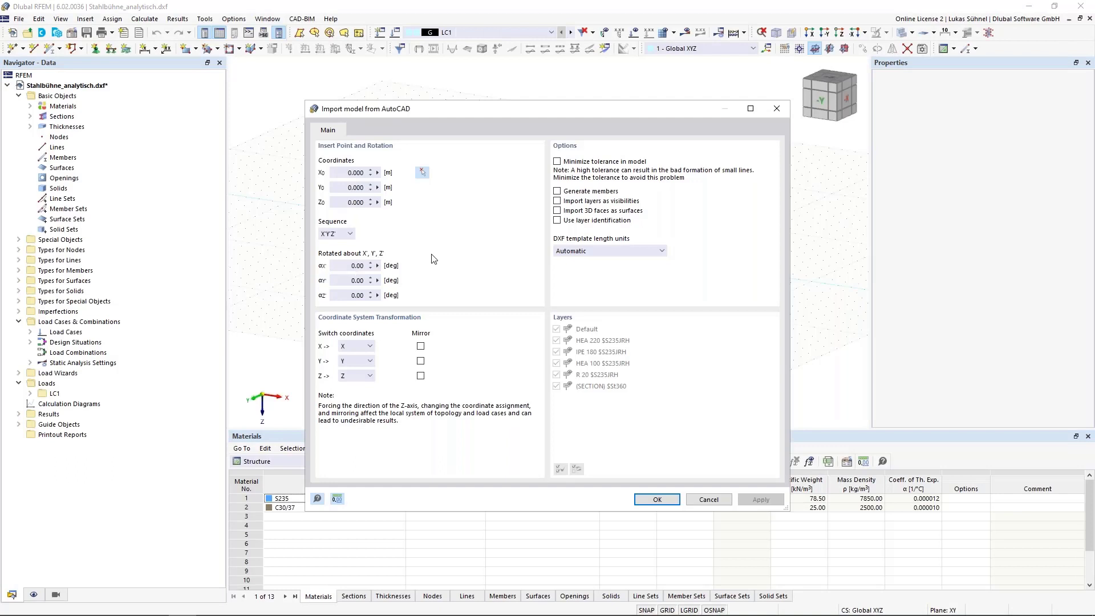
- Import with generated members and layer identification, excluding layers Default and (SECTION) $St360, and accept the conversion tables and import log
left_click(557, 192)
left_click(557, 221)
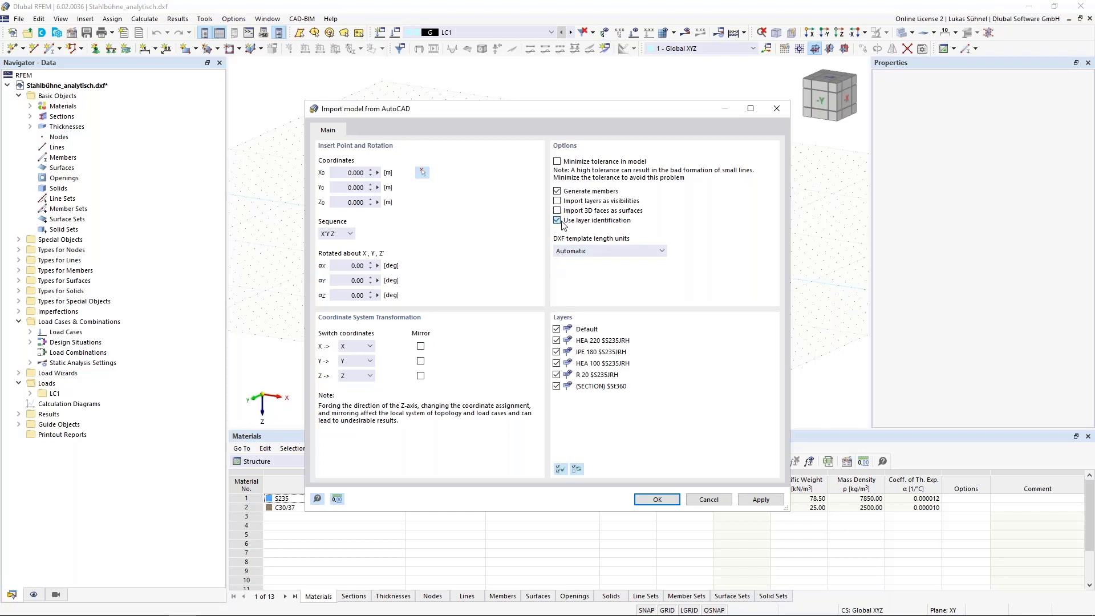
left_click(557, 329)
left_click(557, 386)
left_click(656, 499)
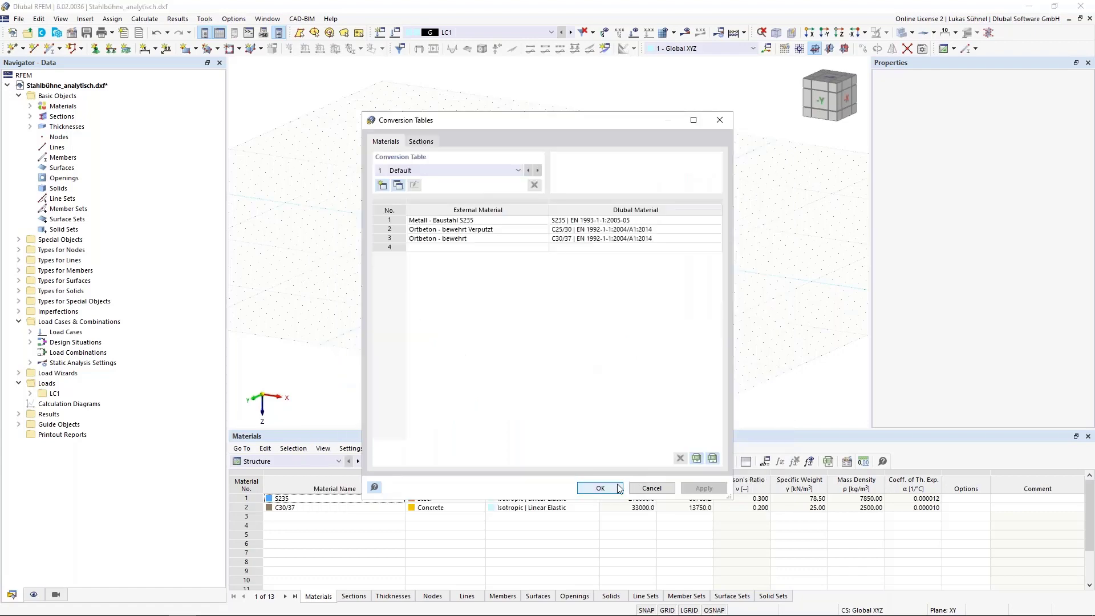
left_click(620, 488)
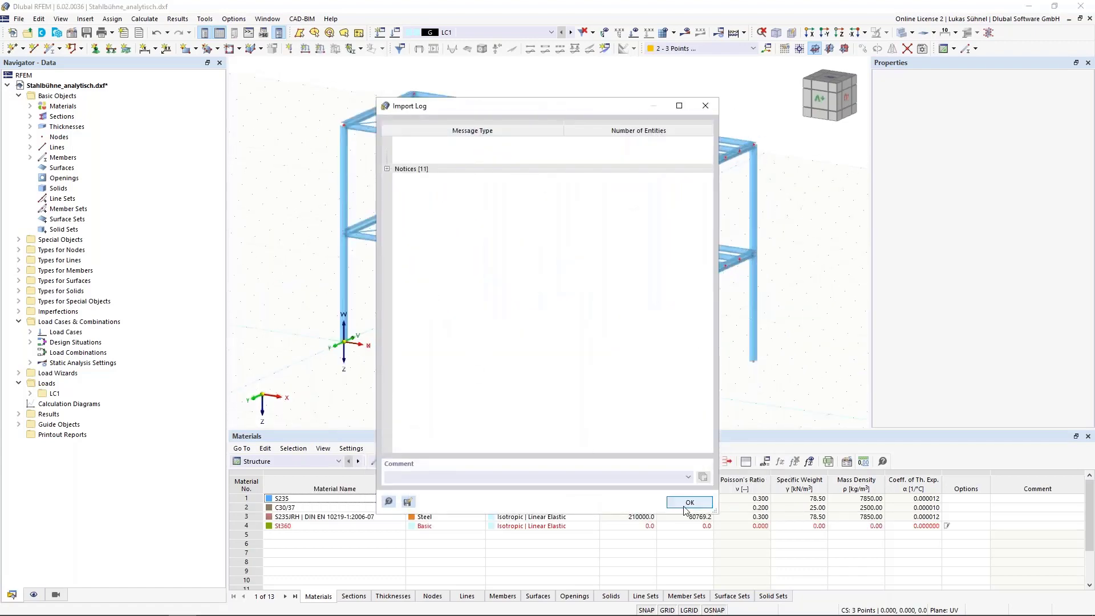
left_click(686, 506)
- Inspect the imported steel platform model in wireframe display and return to the solid display
scroll(398, 360, "down", 3)
middle_click_drag(397, 365, 459, 336)
left_click(904, 33)
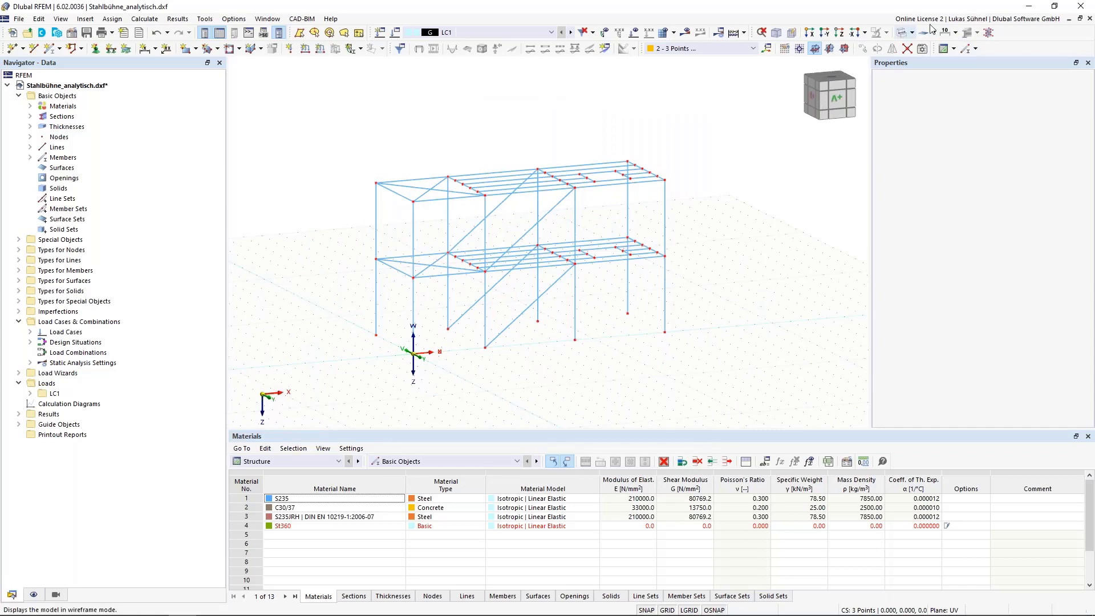
left_click(904, 33)
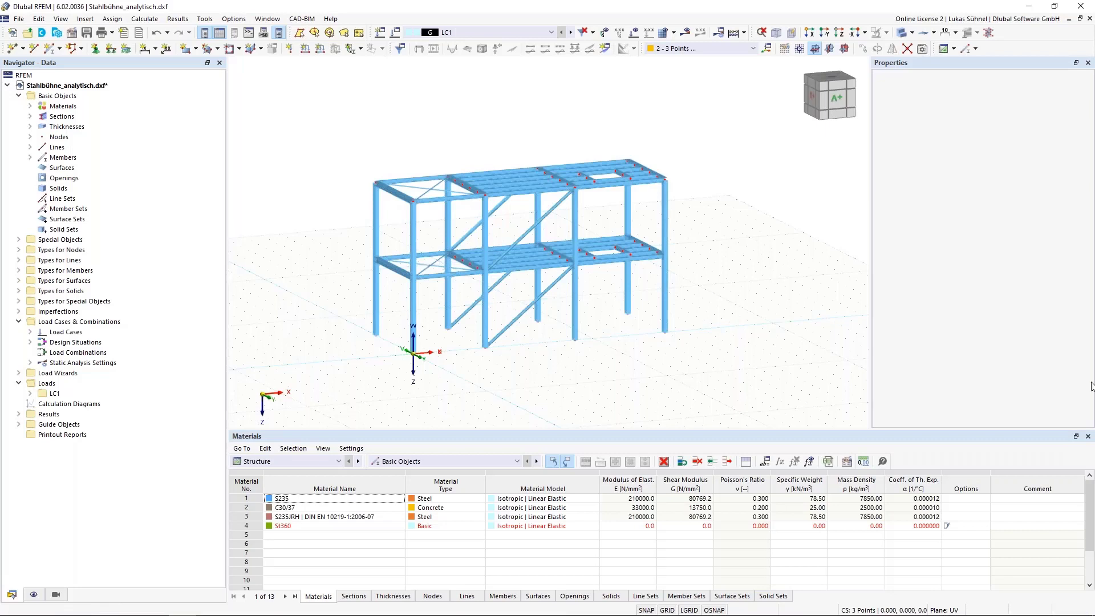
- Switch to AutoCAD and compare the section outlines with the centre lines at the column feet and across the platform
key("alt+Tab")
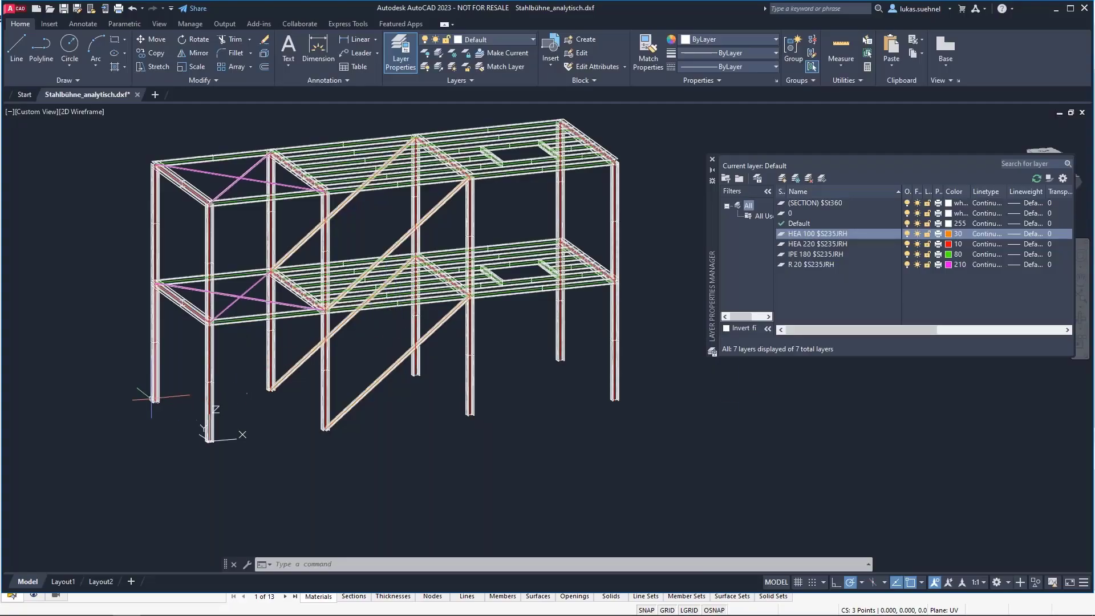
scroll(152, 398, "up", 5)
scroll(151, 398, "up", 2)
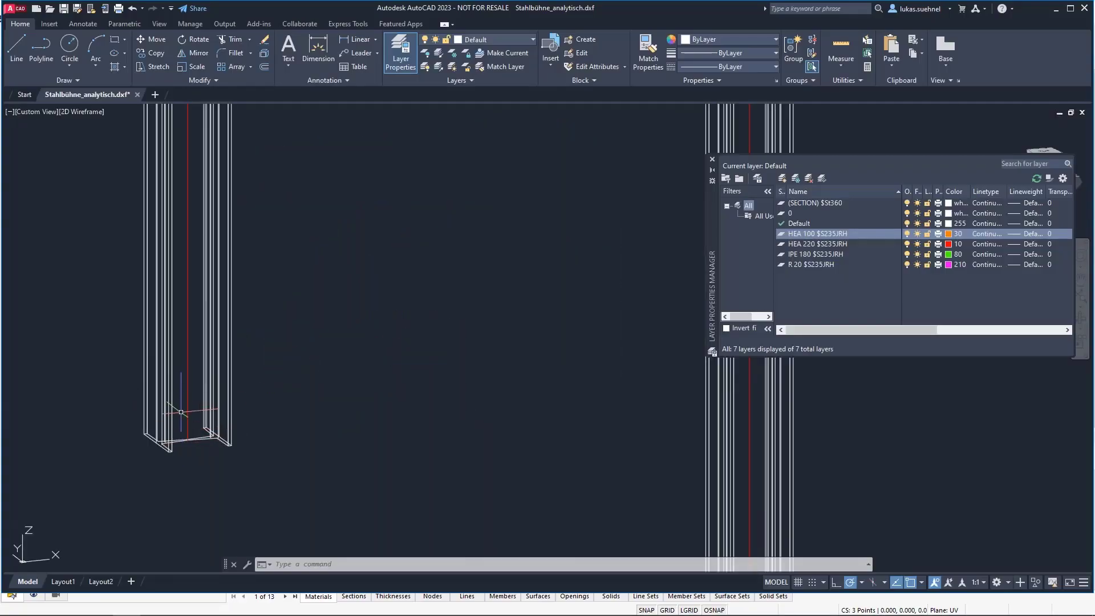
scroll(191, 456, "down", 4)
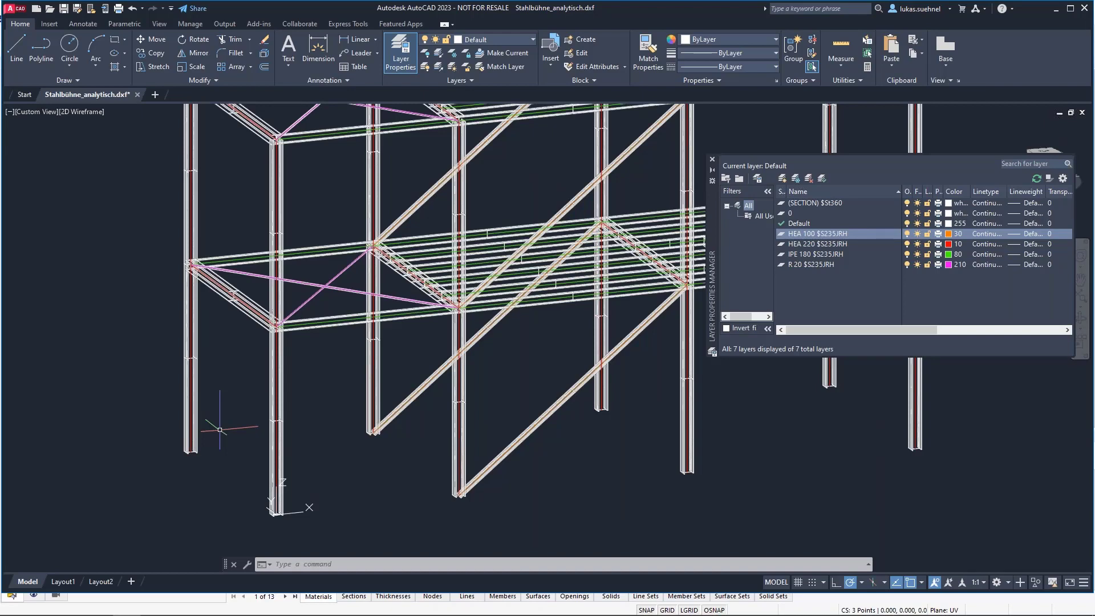
scroll(220, 425, "down", 3)
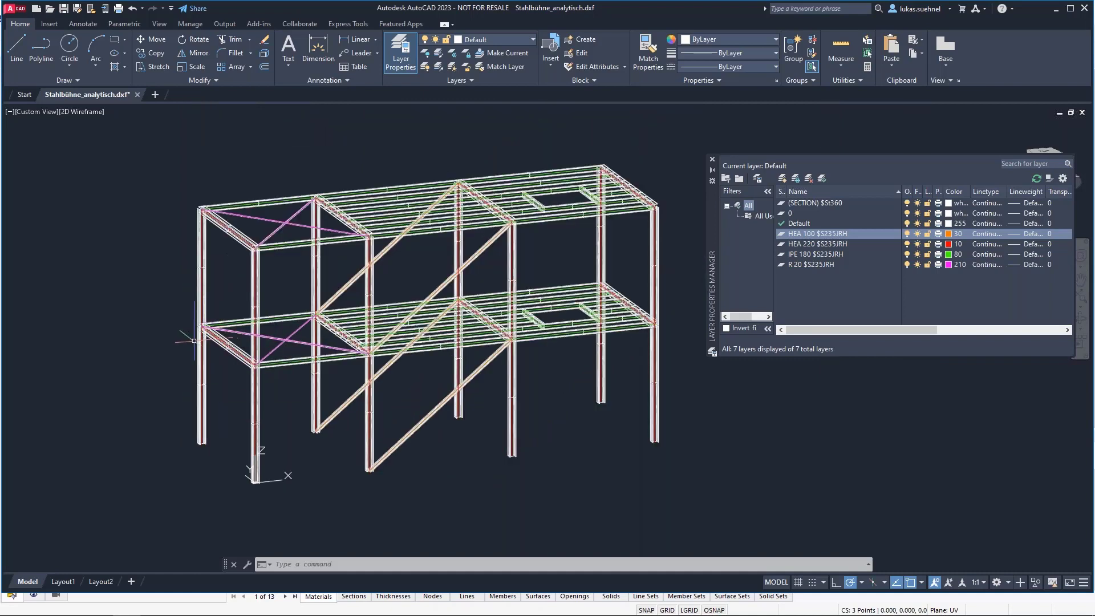
scroll(157, 340, "up", 3)
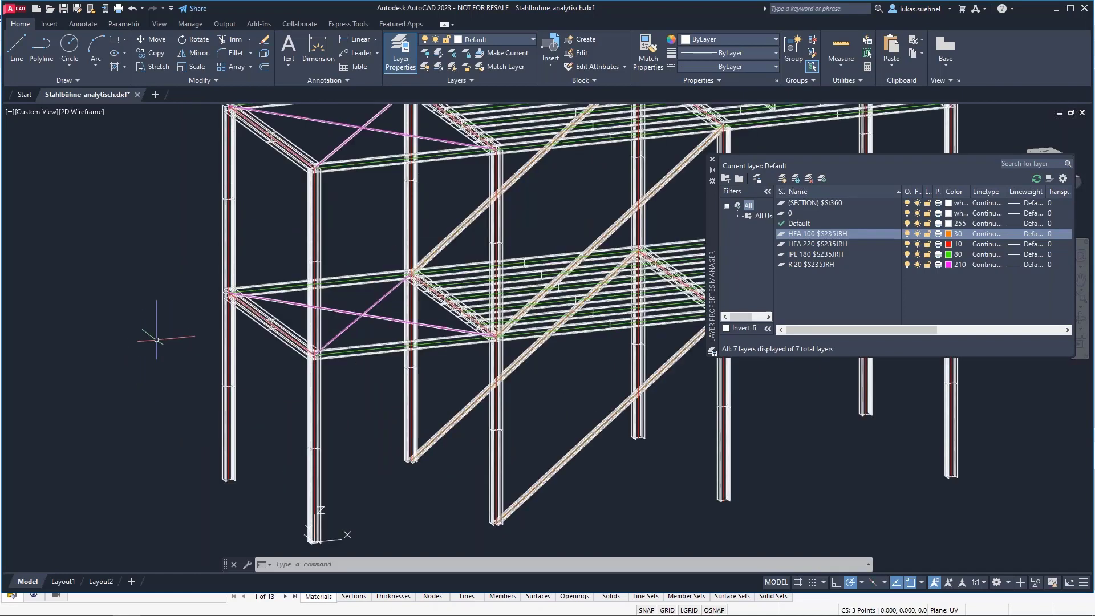
middle_click_drag(140, 291, 175, 319)
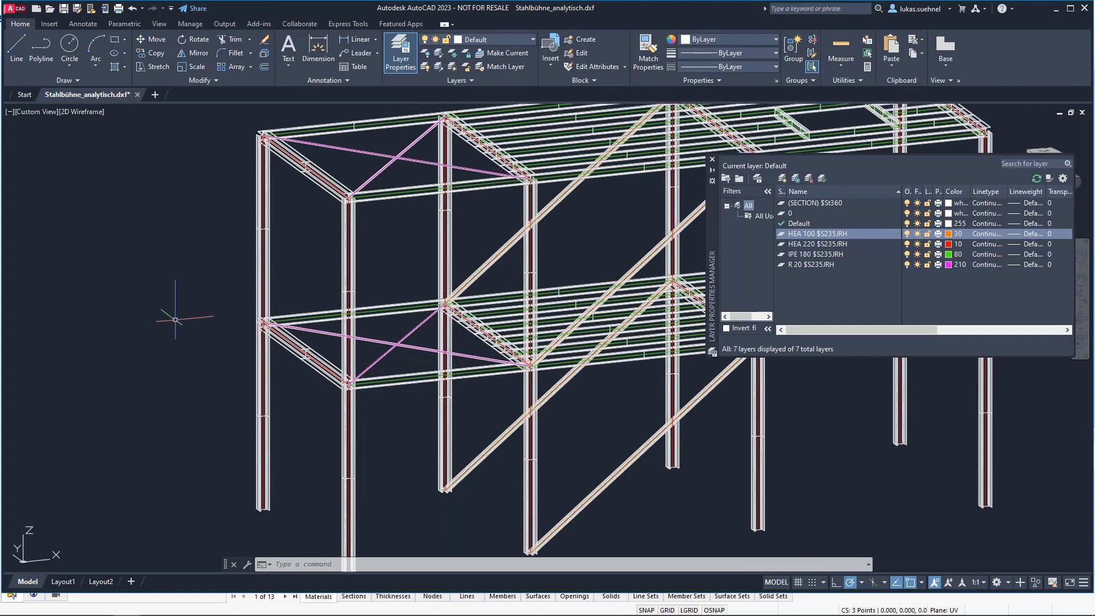
scroll(175, 319, "down", 2)
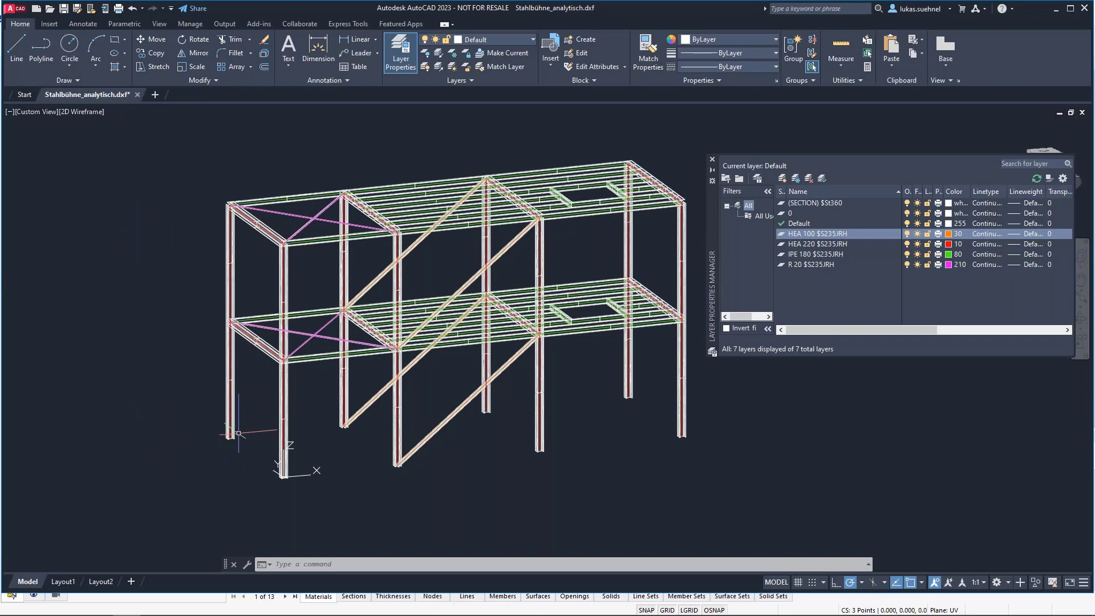
scroll(244, 440, "up", 5)
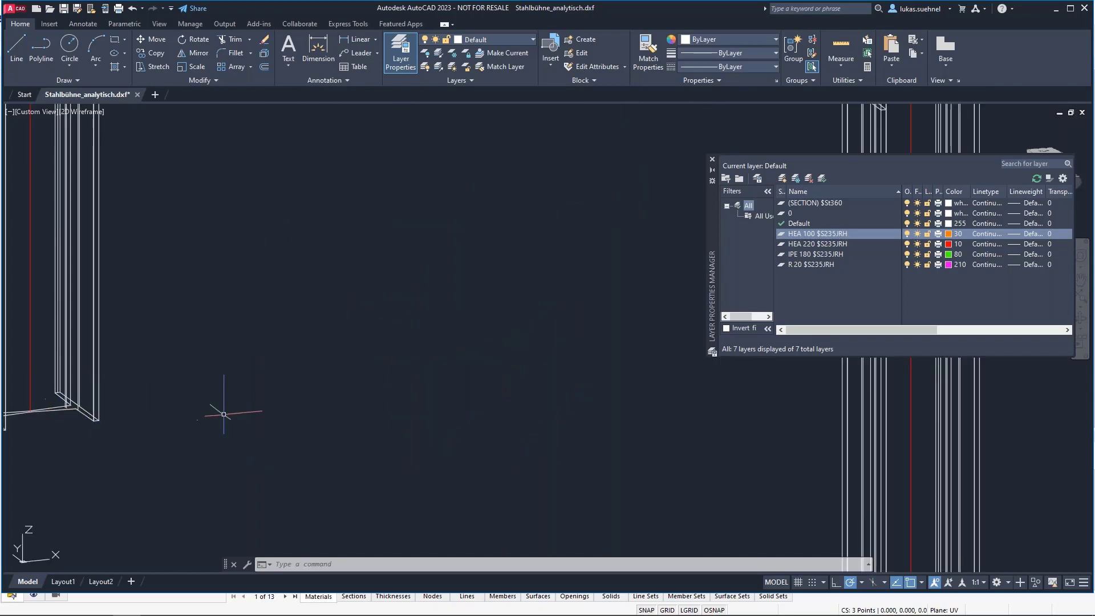
scroll(225, 411, "up", 3)
scroll(189, 426, "down", 5)
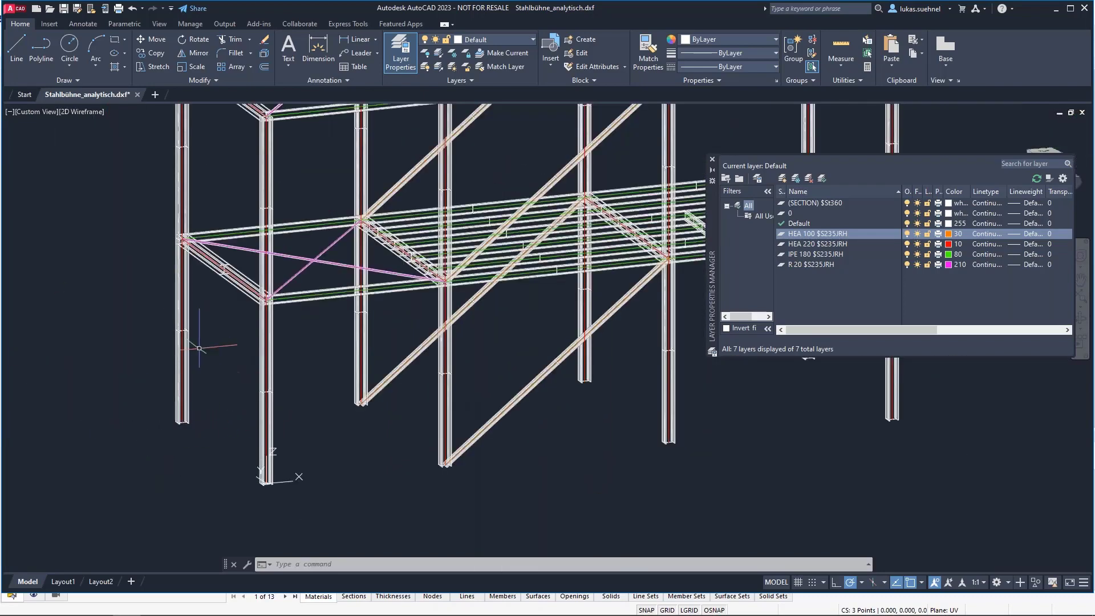
scroll(215, 445, "down", 2)
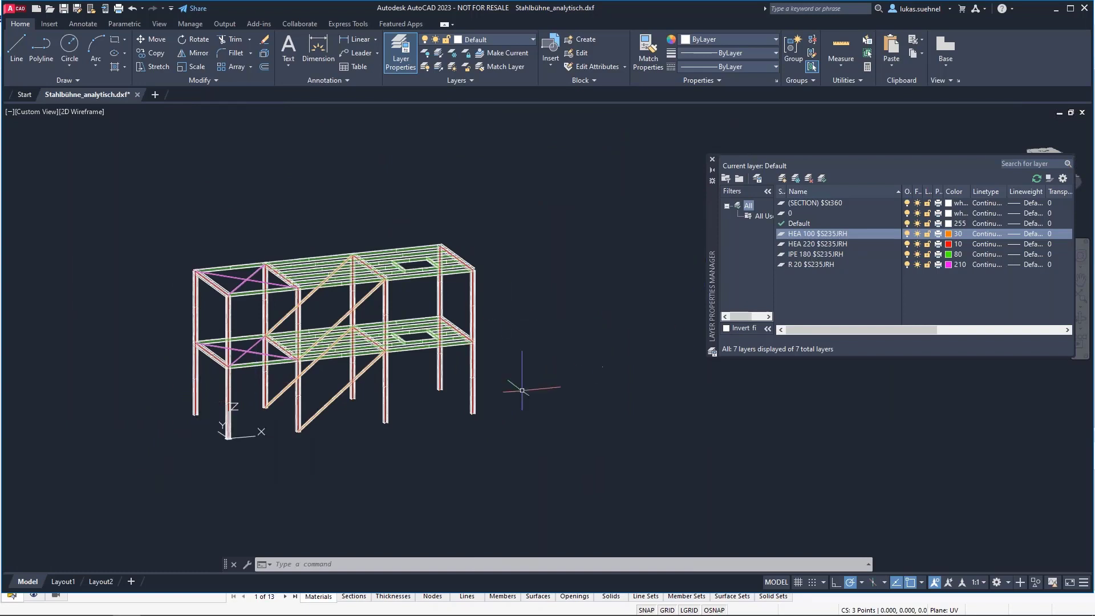
scroll(237, 432, "up", 2)
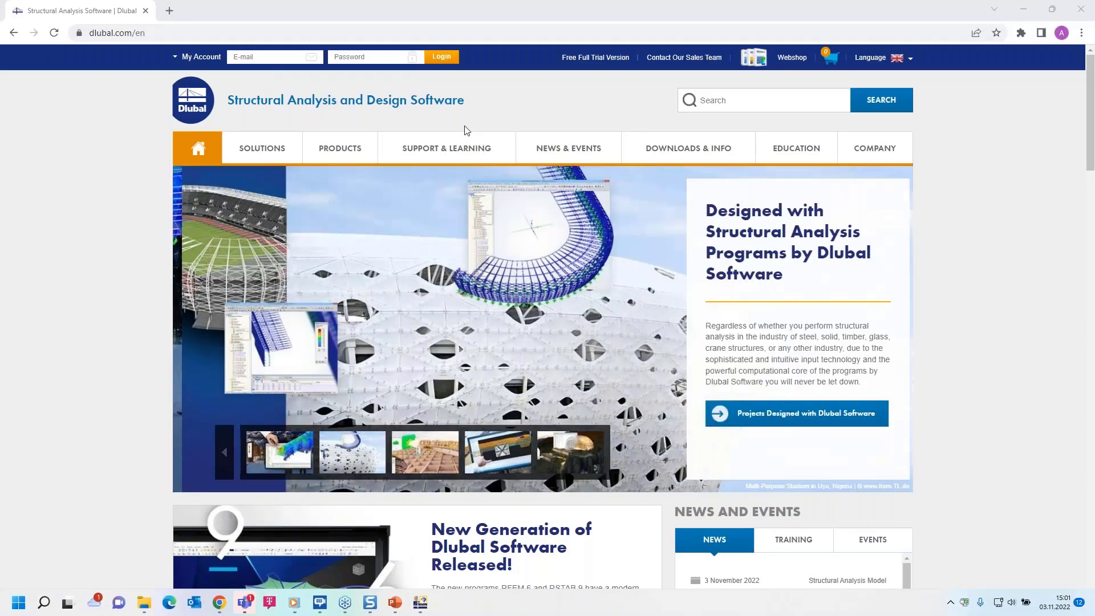
- Open the Webinars page on the Dlubal website in the browser and view the list of webinars
mouse_move(565, 149)
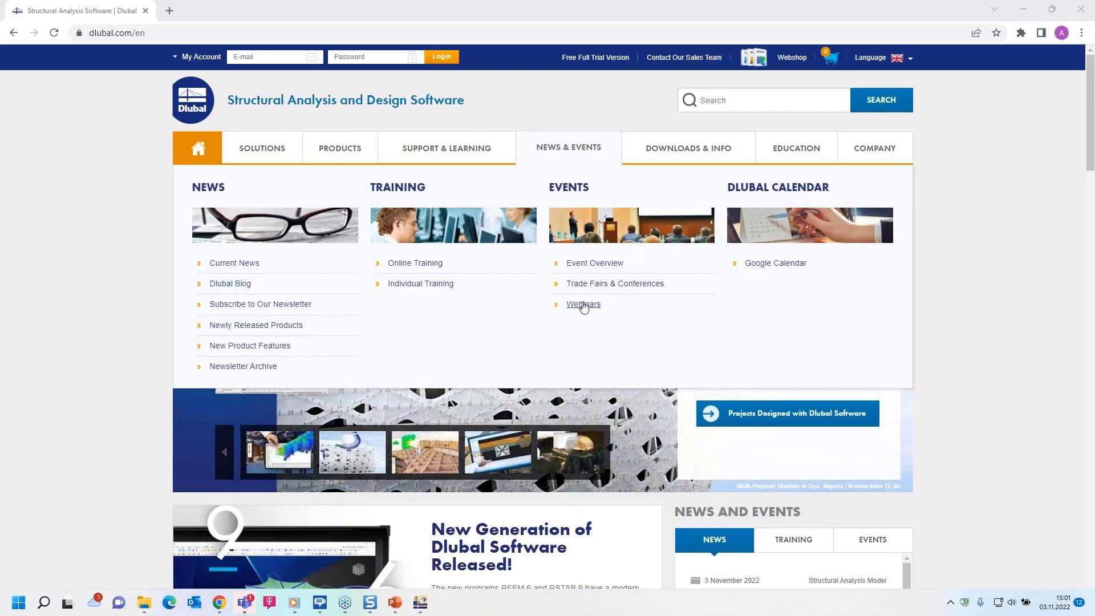
left_click(583, 305)
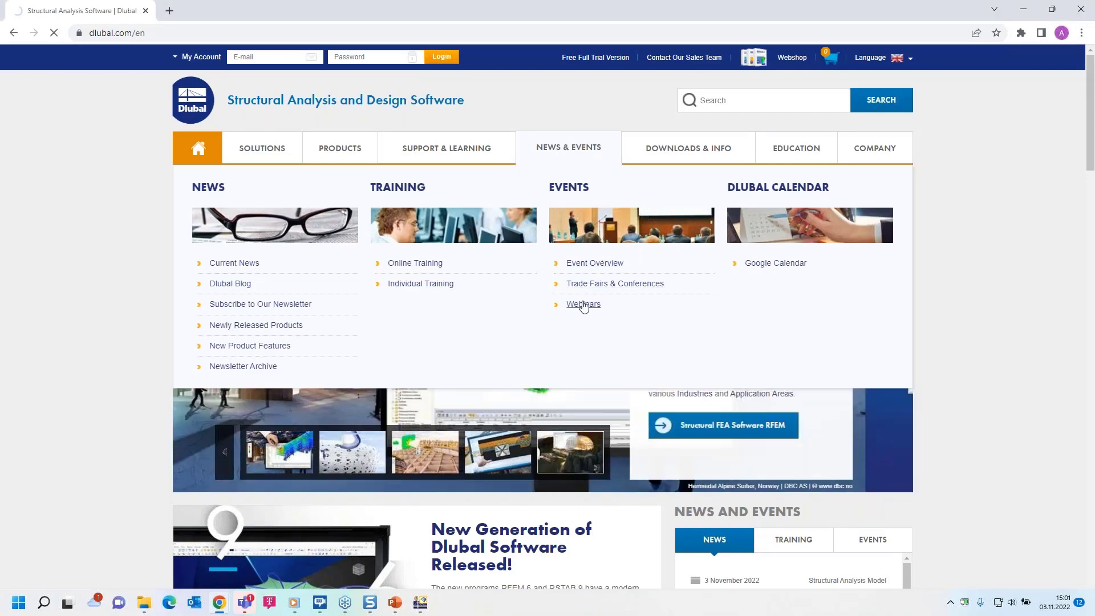
scroll(583, 307, "down", 5)
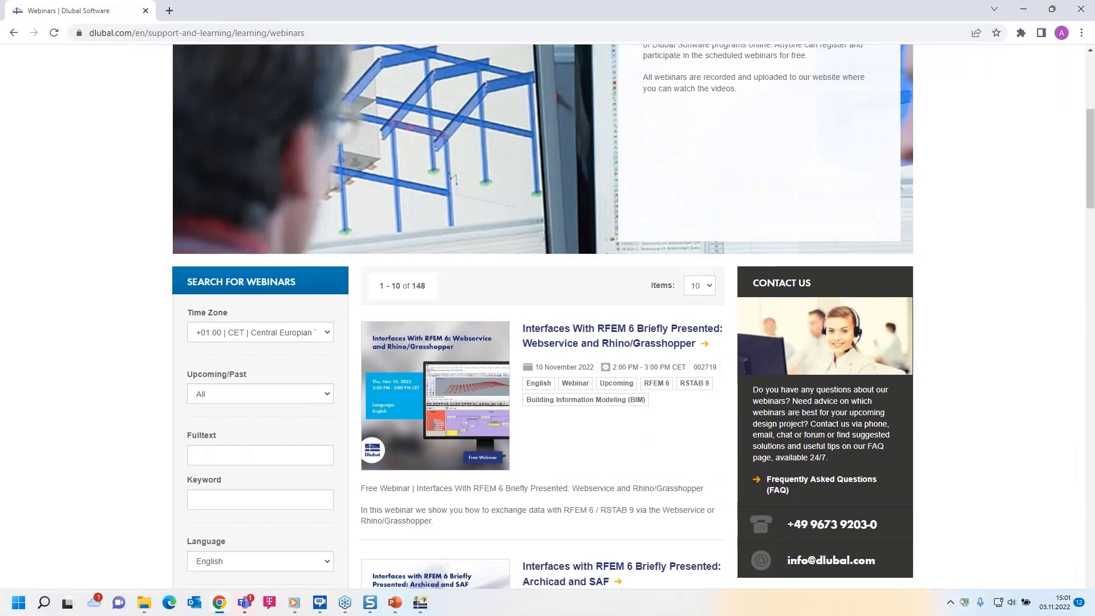
- Open the information page of the webinar "Interfaces with RFEM 6 Briefly Presented: DXF, IFC, Autodesk Revit" from the webinar list
scroll(543, 168, "down", 3)
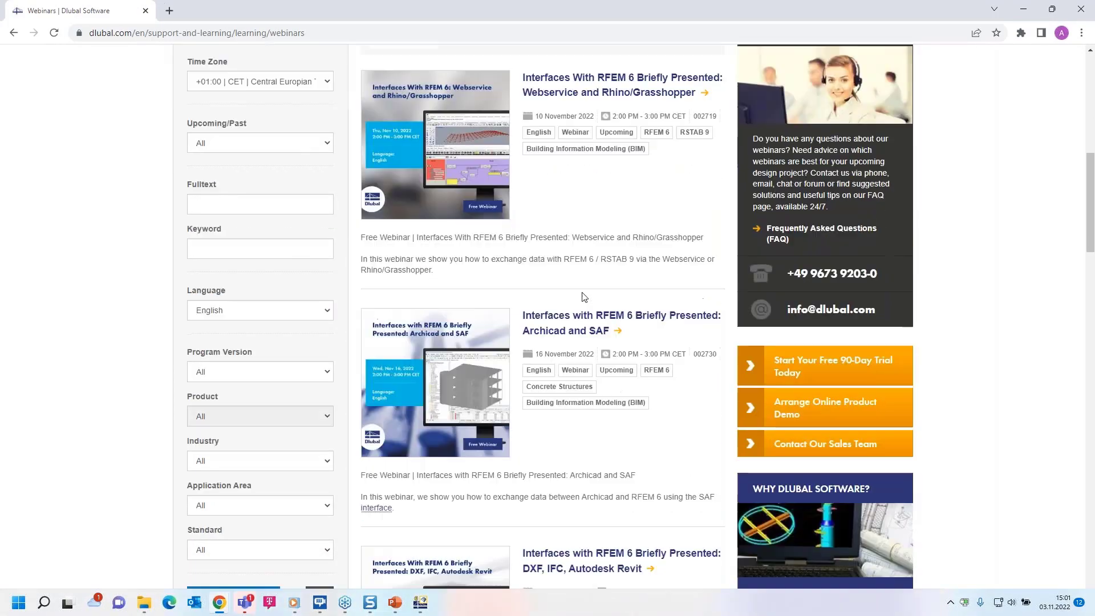
scroll(585, 296, "down", 3)
scroll(603, 332, "down", 1)
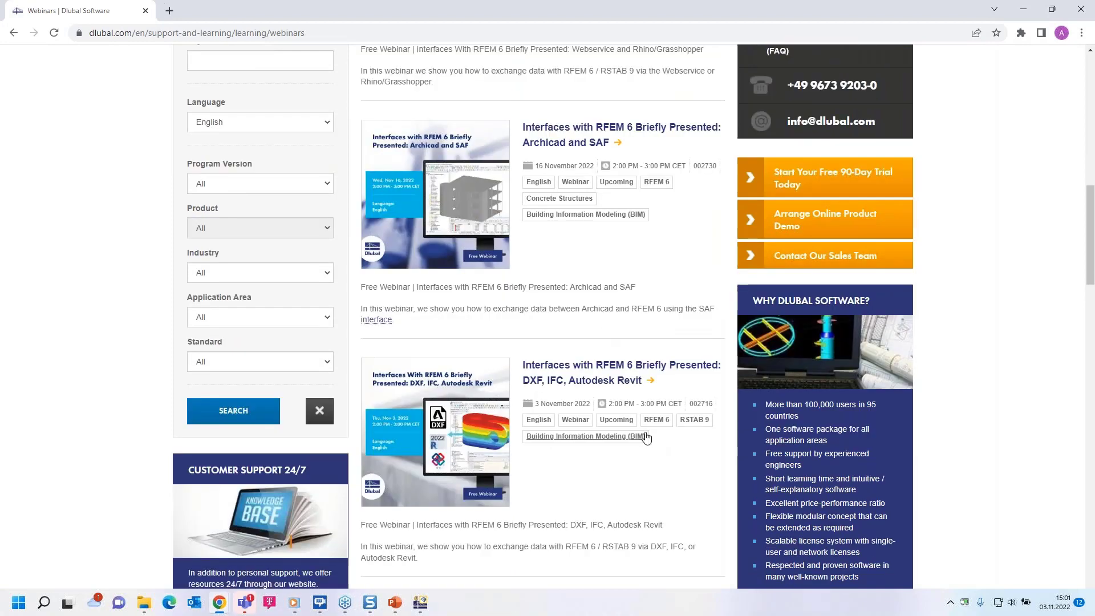
scroll(645, 439, "down", 2)
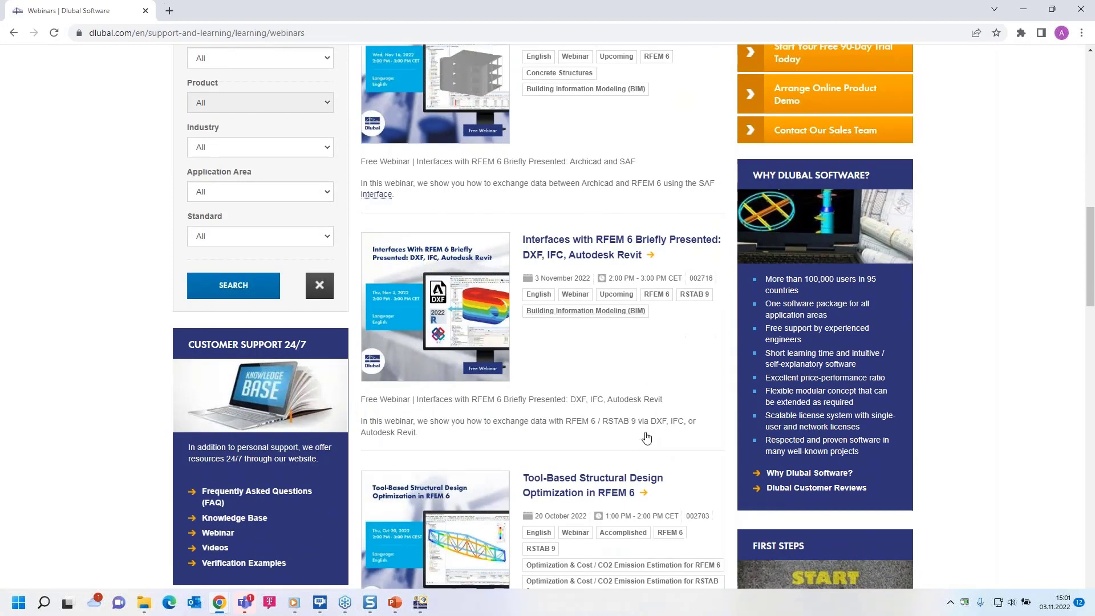
left_click(569, 257)
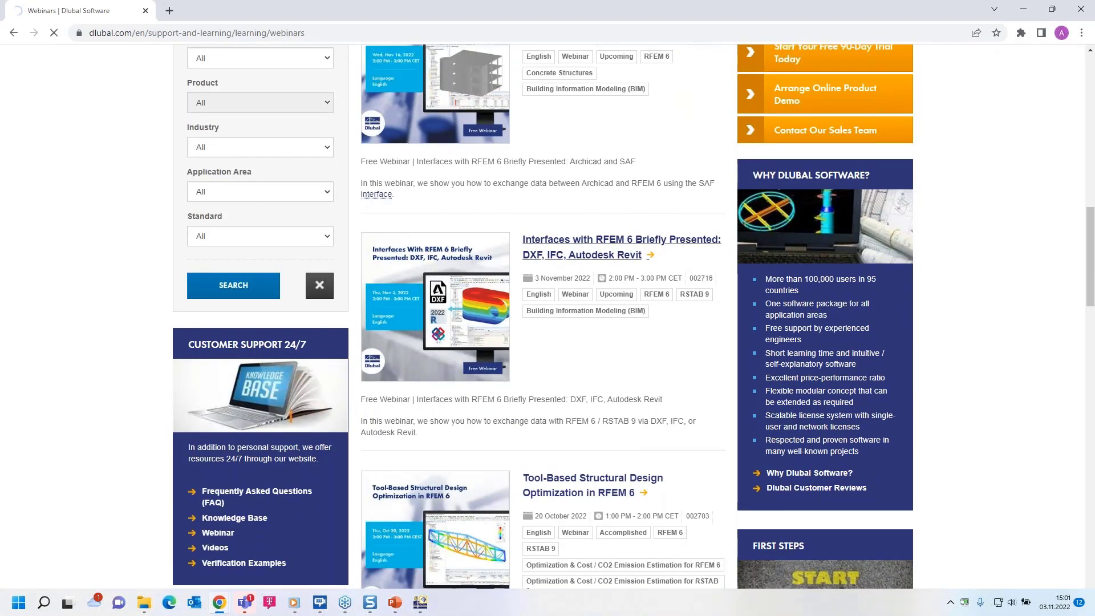
- Look through the webinar's content, time schedule, presentation slides download, recommended events and models to download
scroll(444, 463, "down", 6)
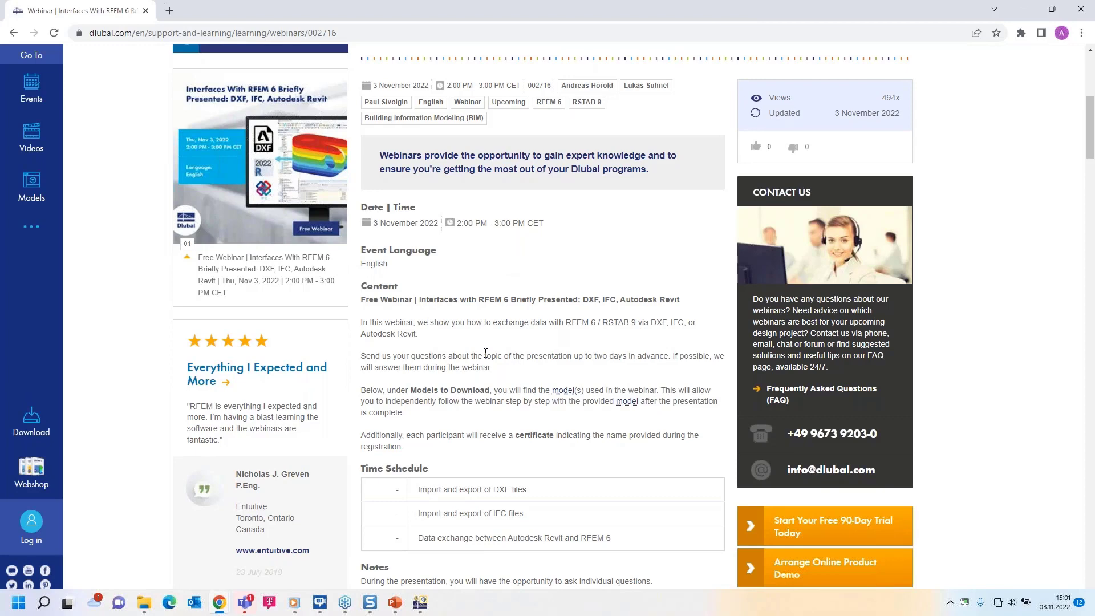
scroll(485, 353, "down", 3)
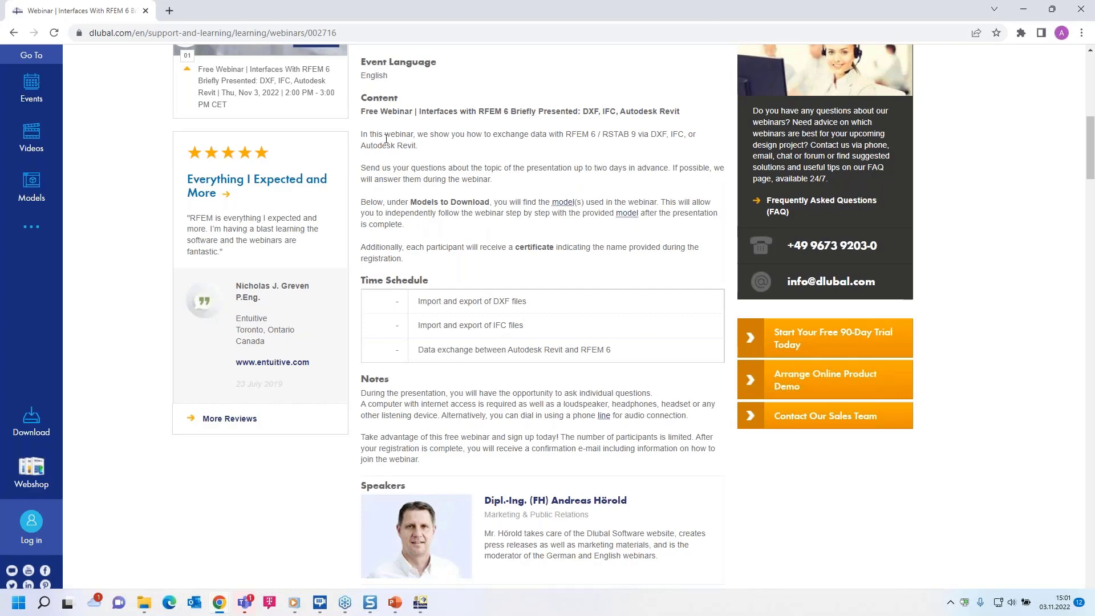
scroll(467, 266, "down", 9)
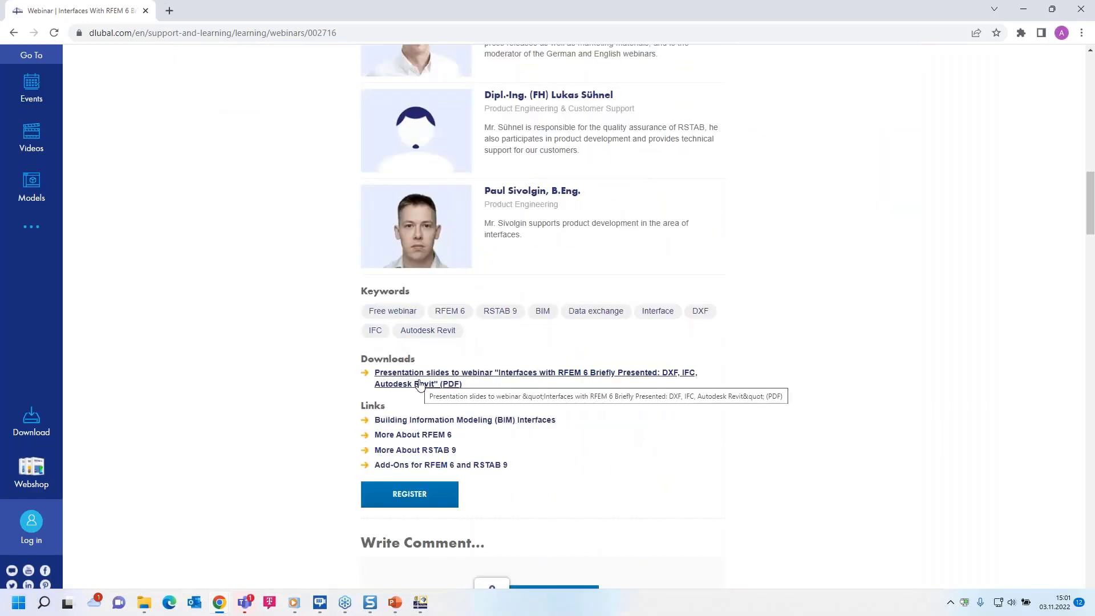
scroll(465, 357, "down", 11)
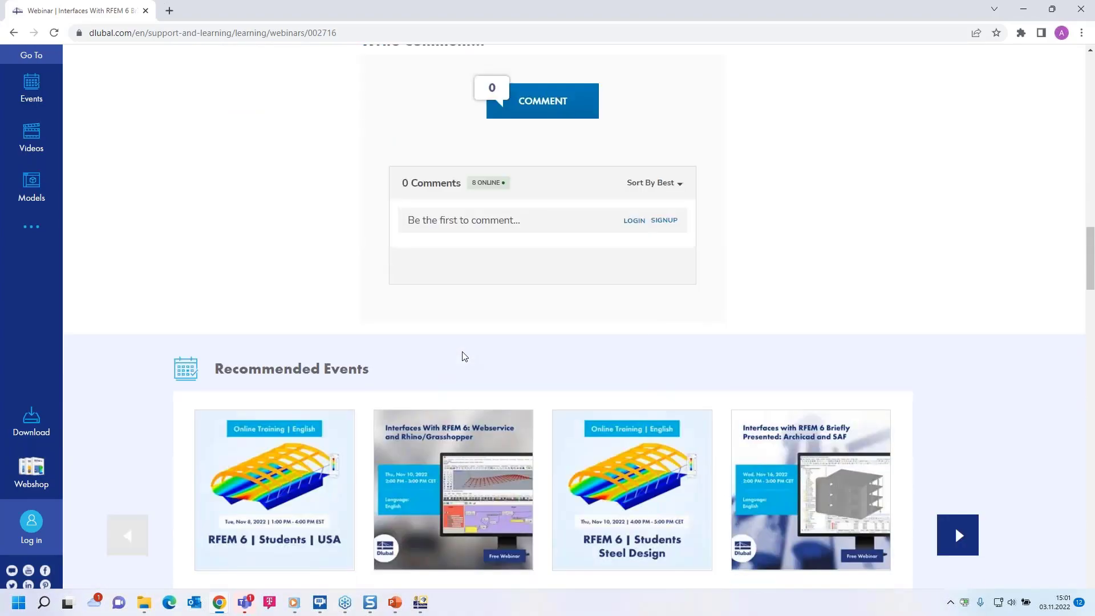
scroll(365, 338, "down", 12)
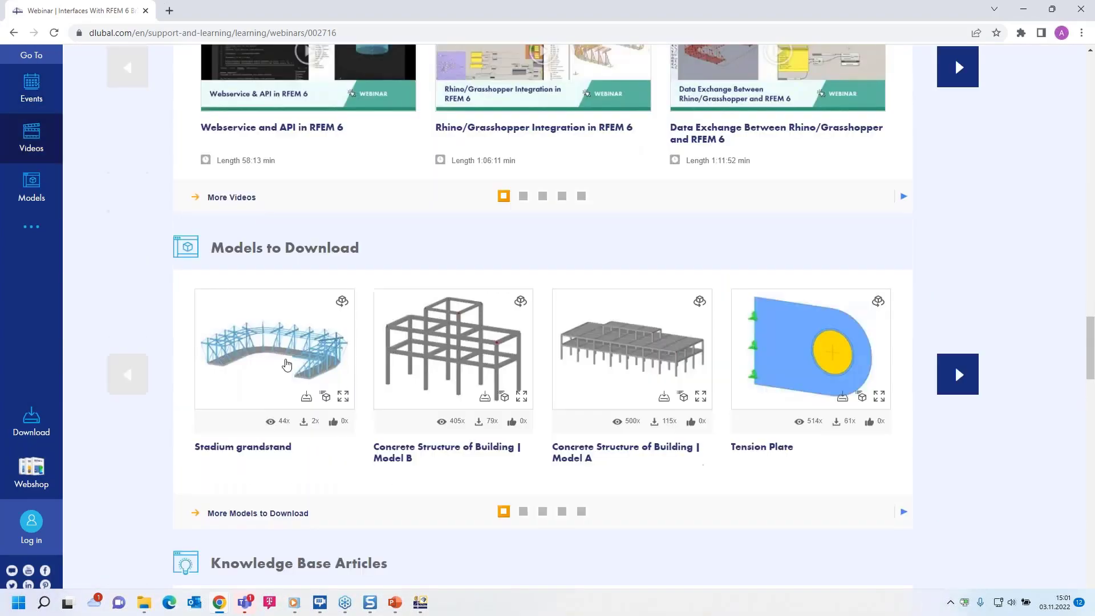
- Open the Free Full Trial Version page and view the RFEM 6 and RSTAB 9 trial downloads
scroll(365, 337, "up", 20)
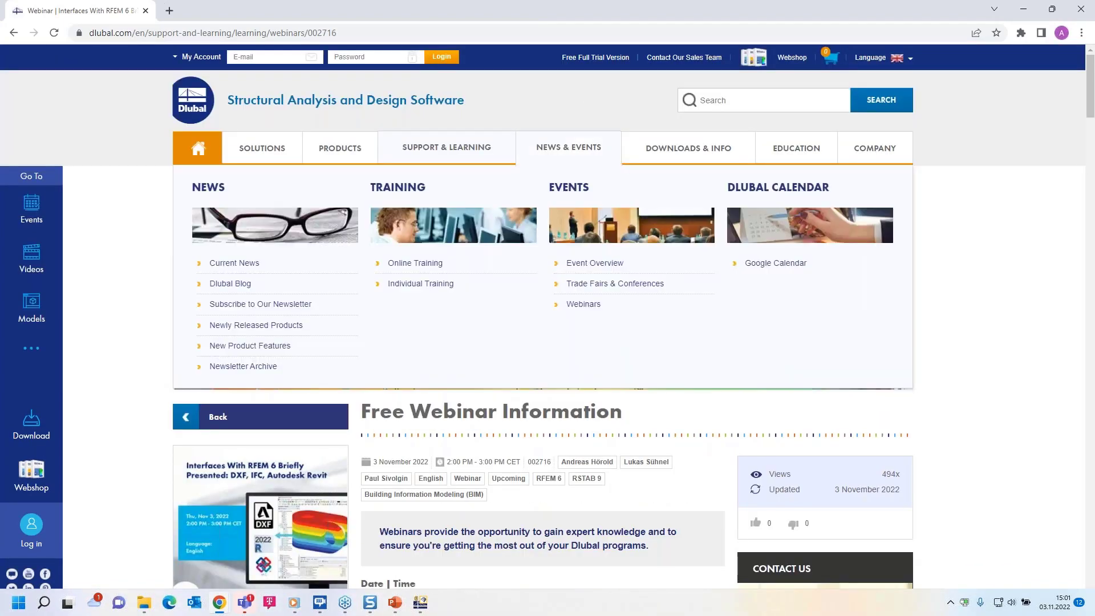
left_click(588, 61)
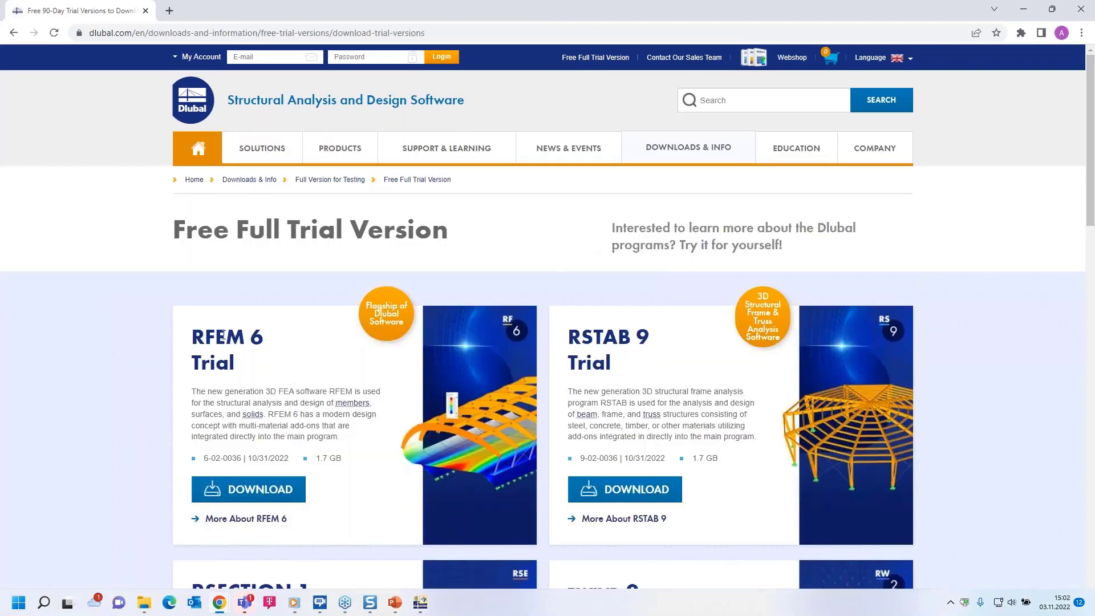
scroll(317, 385, "down", 3)
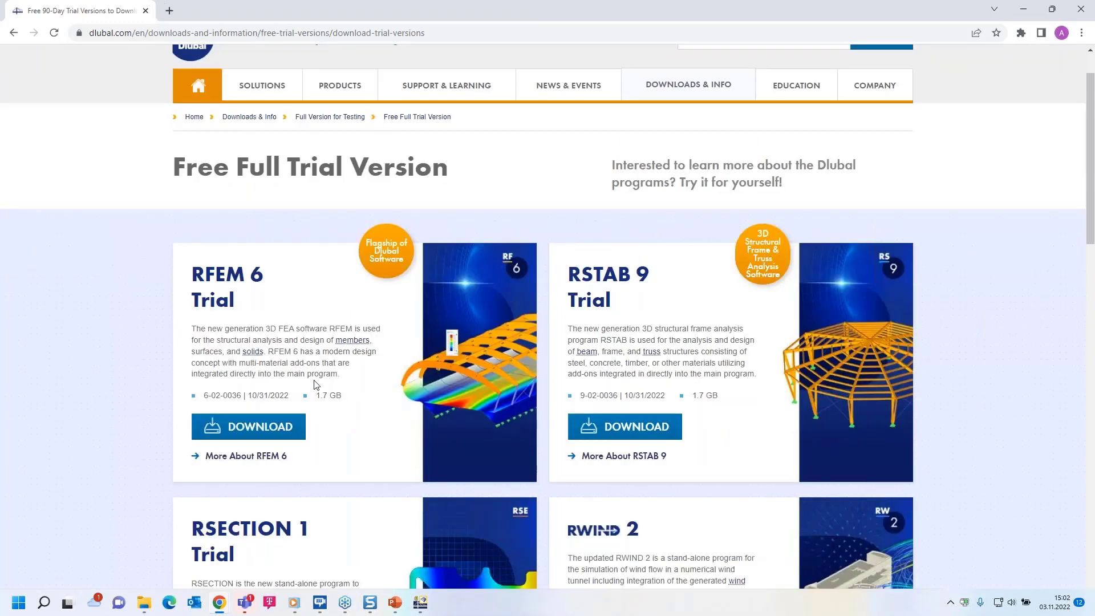